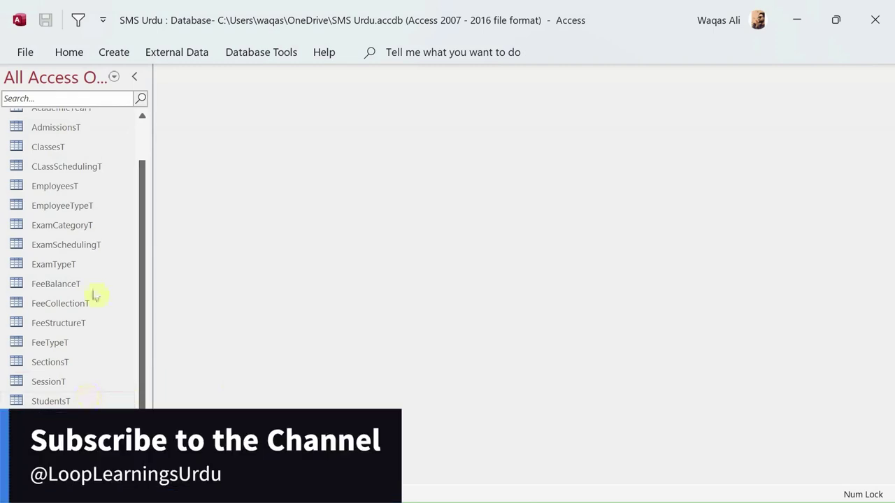
- Open the ClassesT table to review its fields, and close it
left_click(68, 153)
double_click(68, 154)
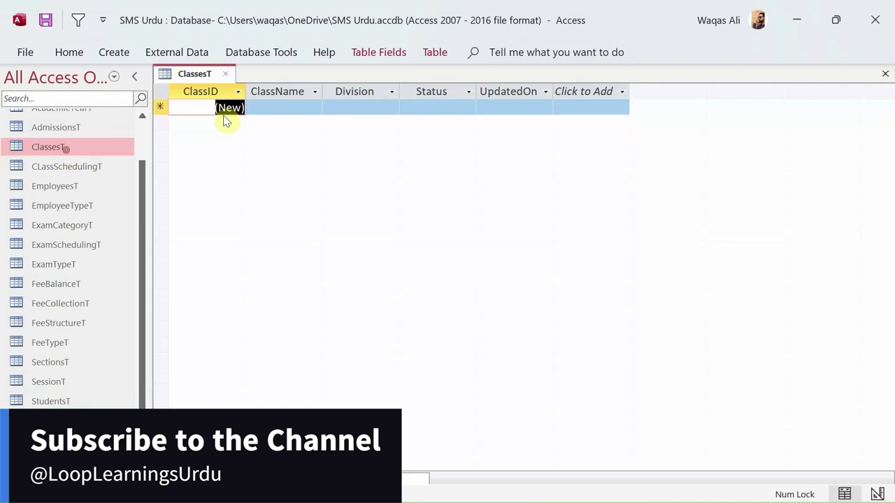
left_click(229, 72)
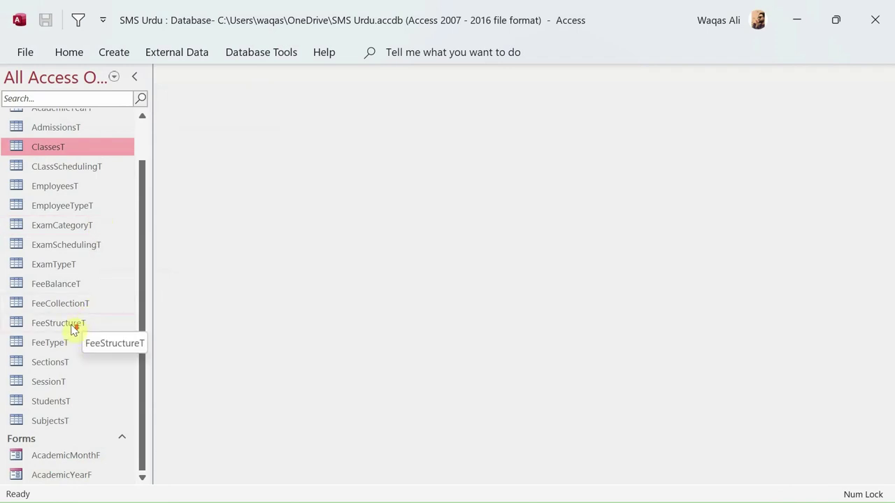
- Duplicate the AcademicMonthF form under the name ClassesF
scroll(74, 329, "up", 3)
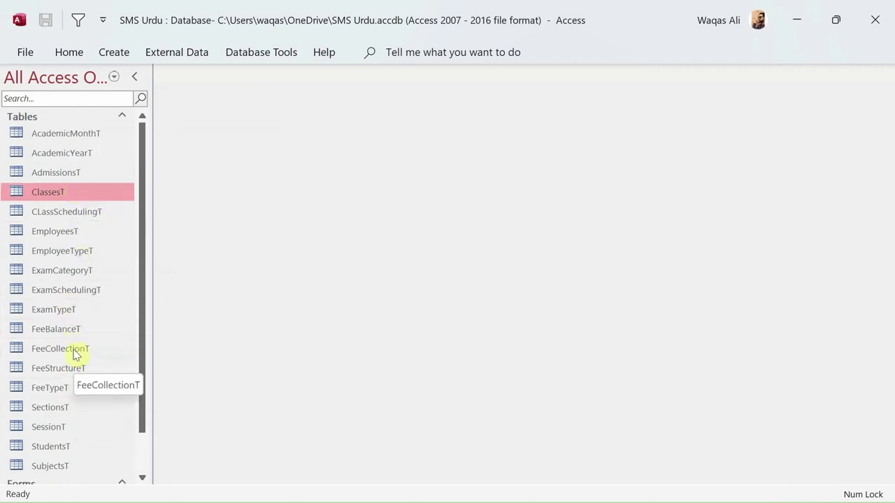
scroll(75, 353, "down", 2)
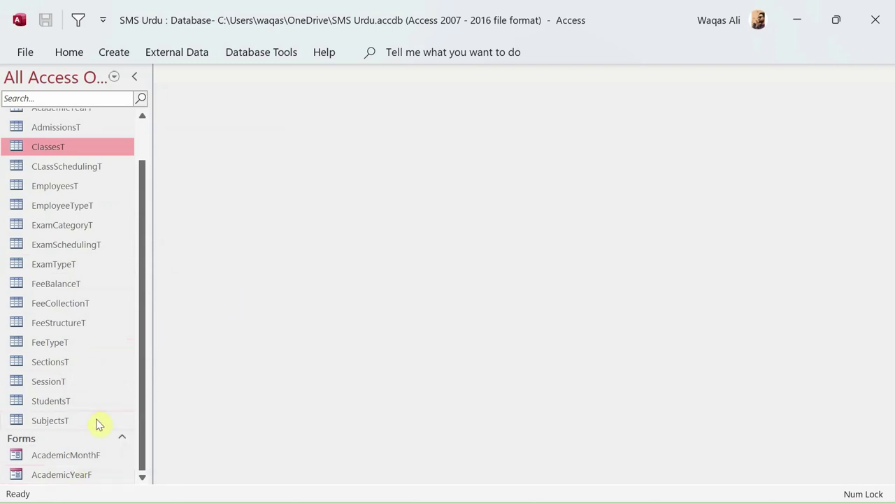
left_click(83, 458)
right_click(83, 458)
left_click(130, 394)
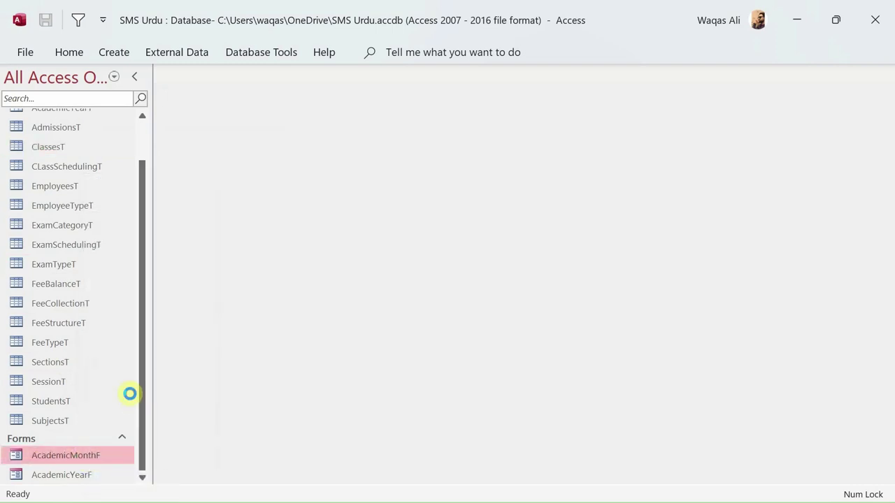
key("ctrl+v")
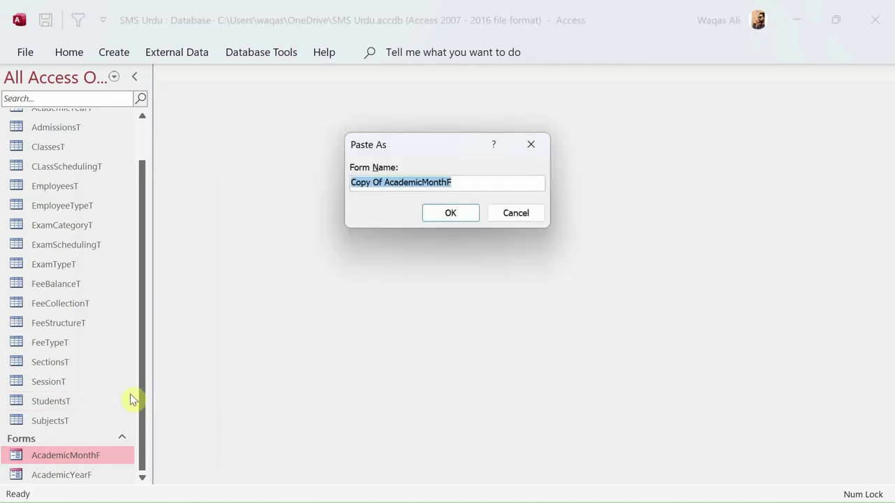
type("Classes")
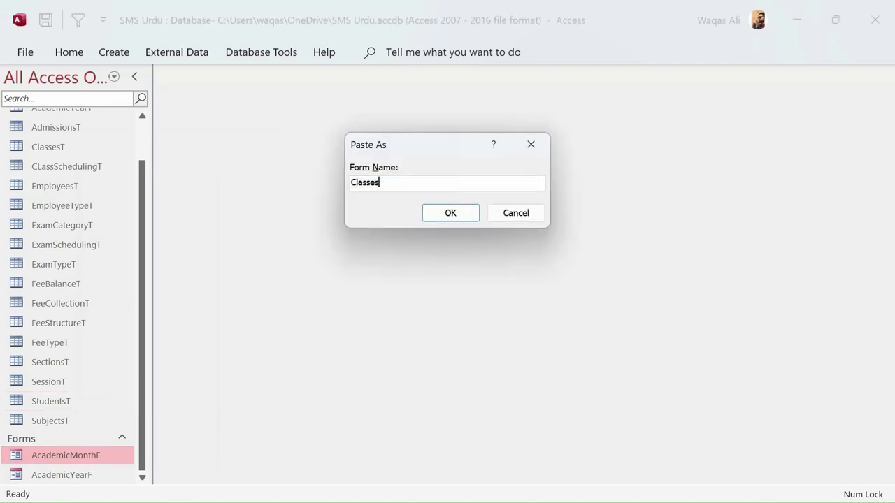
type("F")
key("Return")
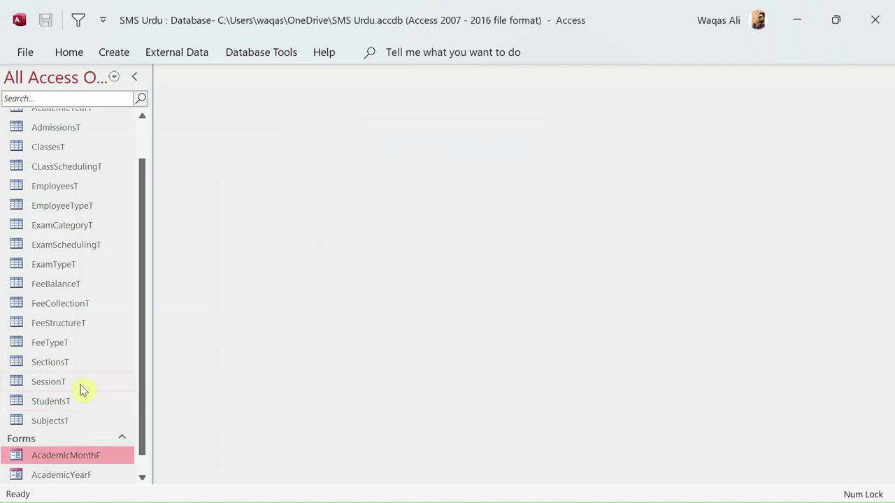
- Check the columns of the ClassesT table once more, and close it
left_click(66, 153)
double_click(66, 152)
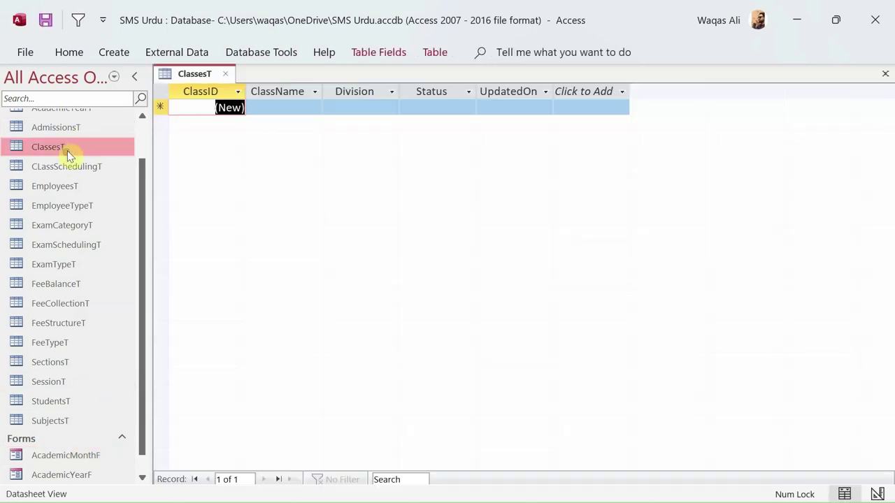
left_click(221, 75)
- Open the ClassesF form for design editing and delete the Month ID and Month Name labels and text boxes
scroll(110, 380, "down", 1)
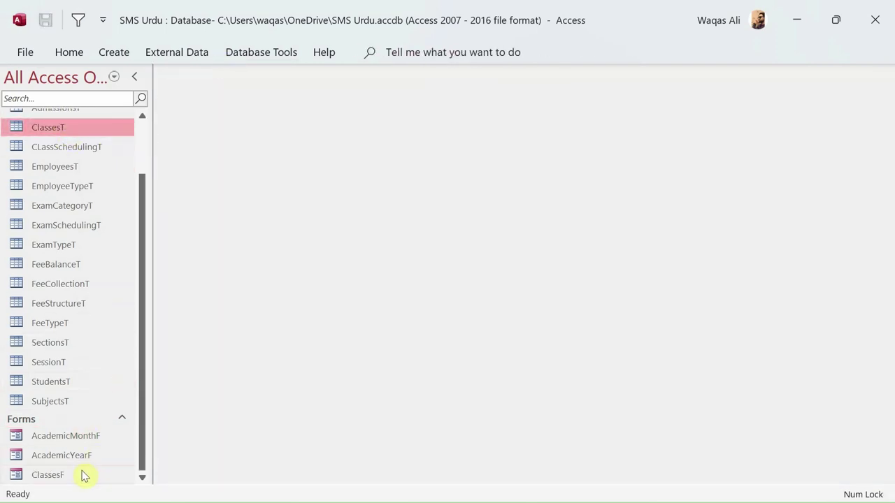
right_click(84, 474)
left_click(133, 255)
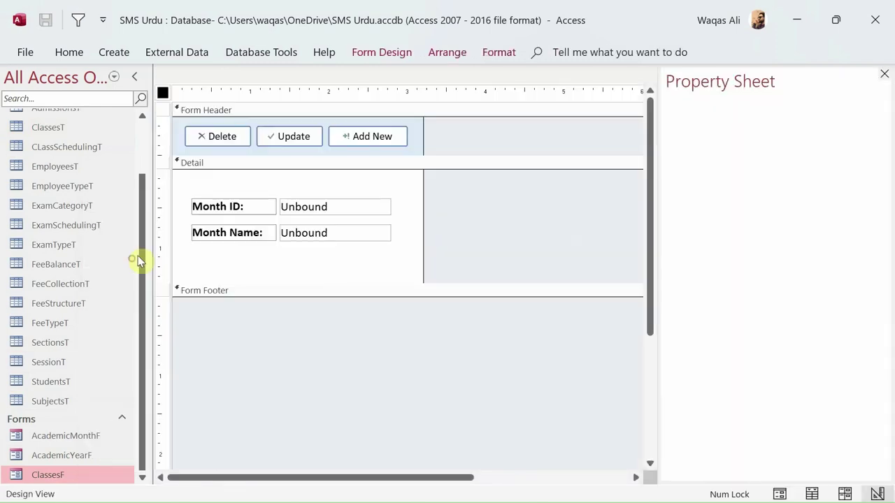
left_click_drag(472, 191, 140, 274)
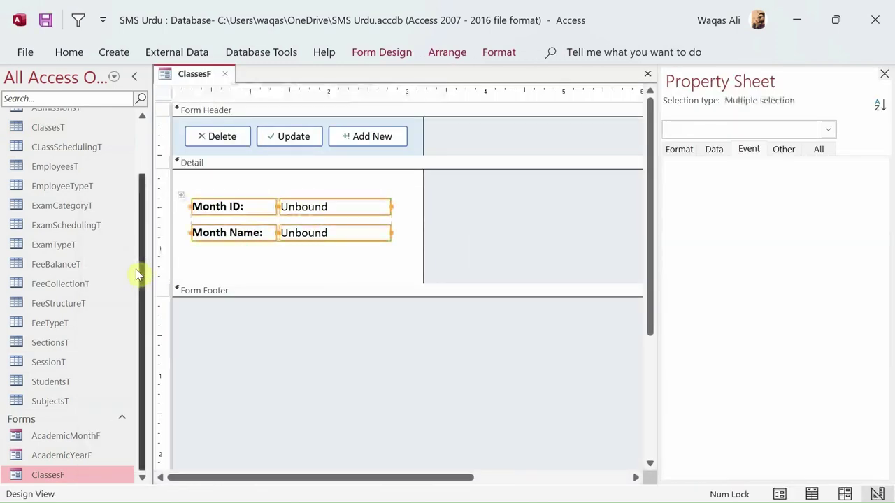
key("Delete")
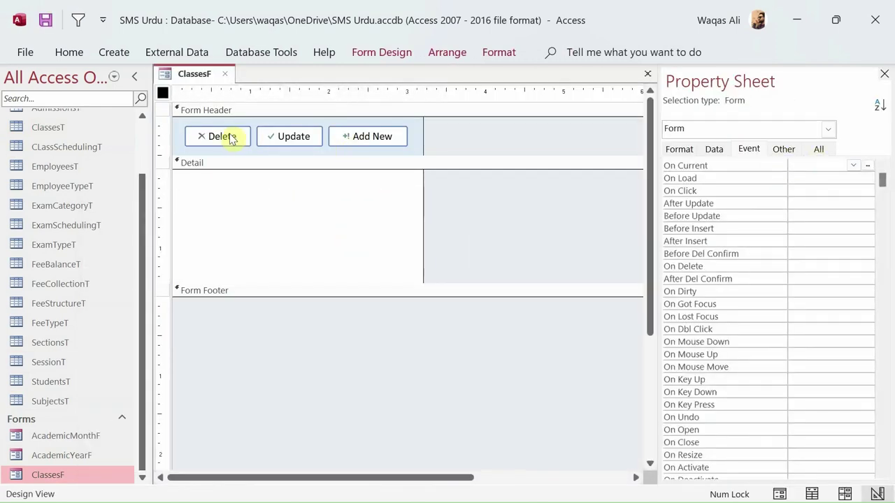
- Set the form's caption to "Manage Classes" and its record source to the ClassesT table
left_click(679, 149)
left_click_drag(859, 167, 723, 162)
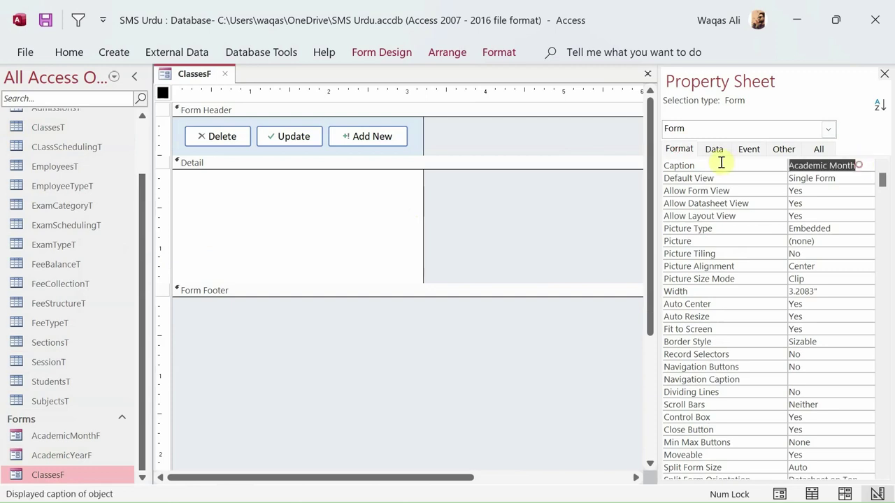
type("Manage Classes")
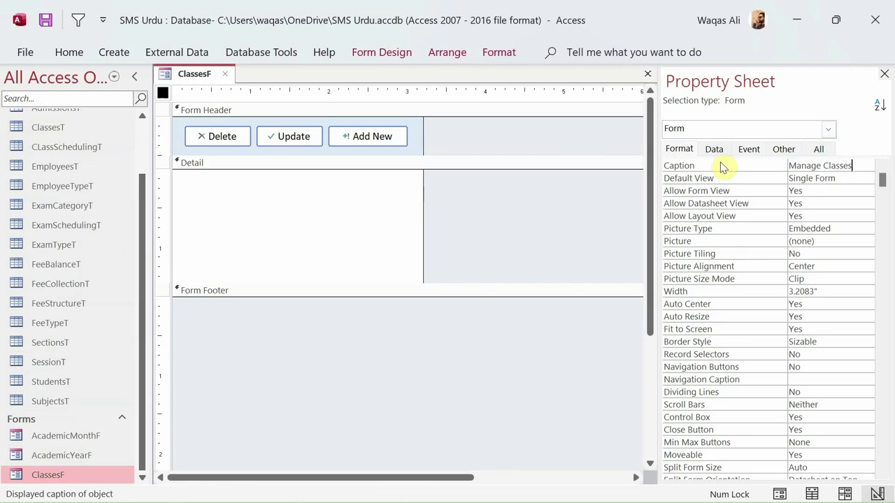
key("Return")
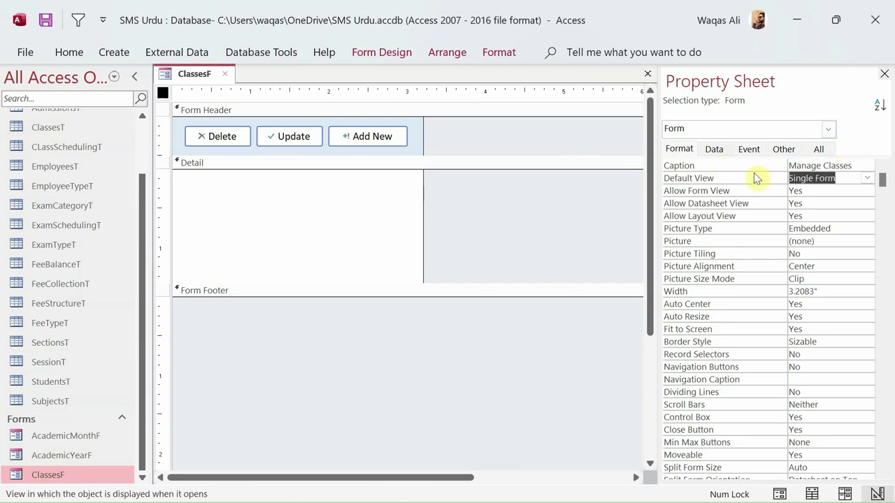
left_click(712, 150)
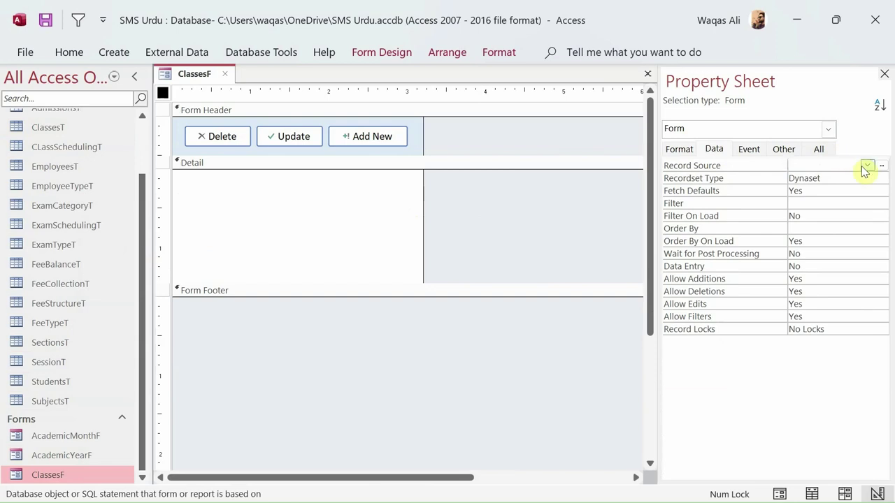
left_click(866, 167)
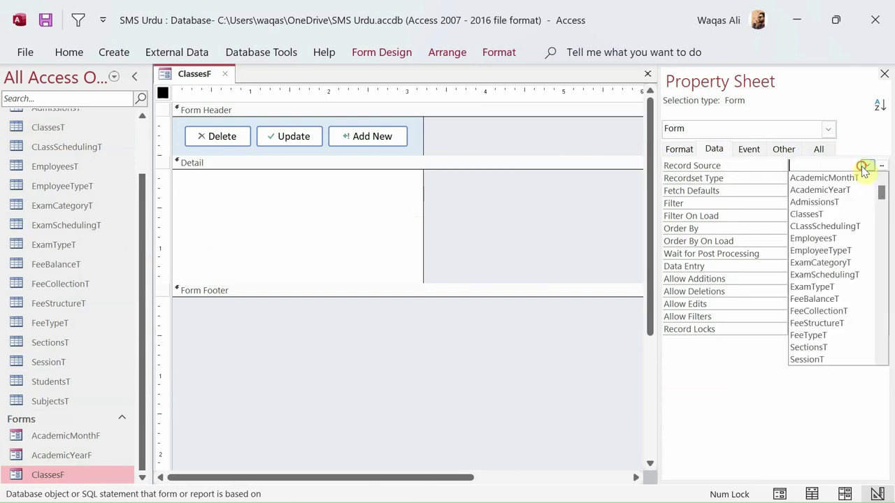
left_click(822, 214)
- Add the existing fields ClassID, ClassName, Division, Status and UpdatedOn one below another in the form's Detail section
left_click(378, 55)
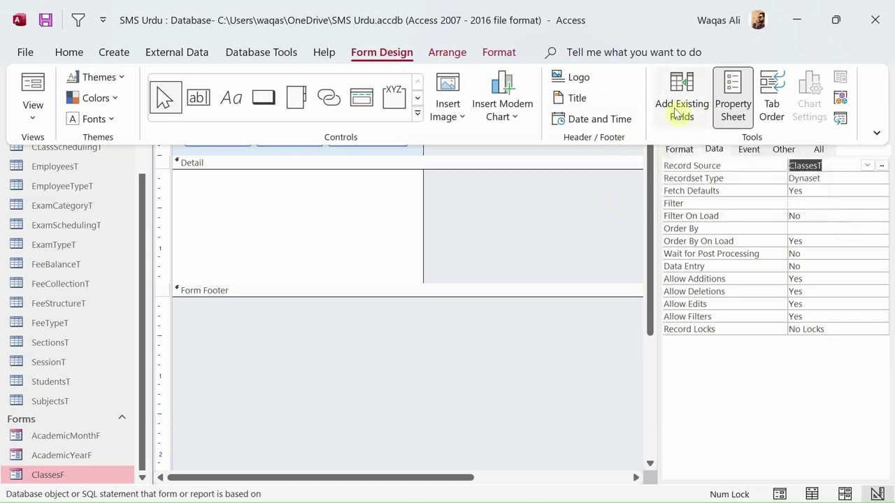
left_click(676, 105)
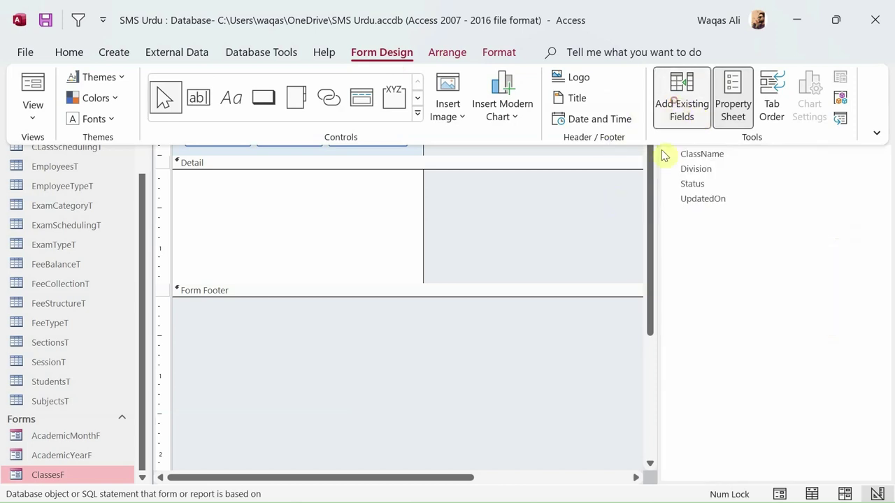
left_click(699, 170)
left_click_drag(703, 140, 250, 185)
left_click_drag(725, 153, 252, 210)
left_click_drag(695, 169, 263, 226)
left_click_drag(696, 183, 259, 256)
left_click_drag(692, 200, 252, 264)
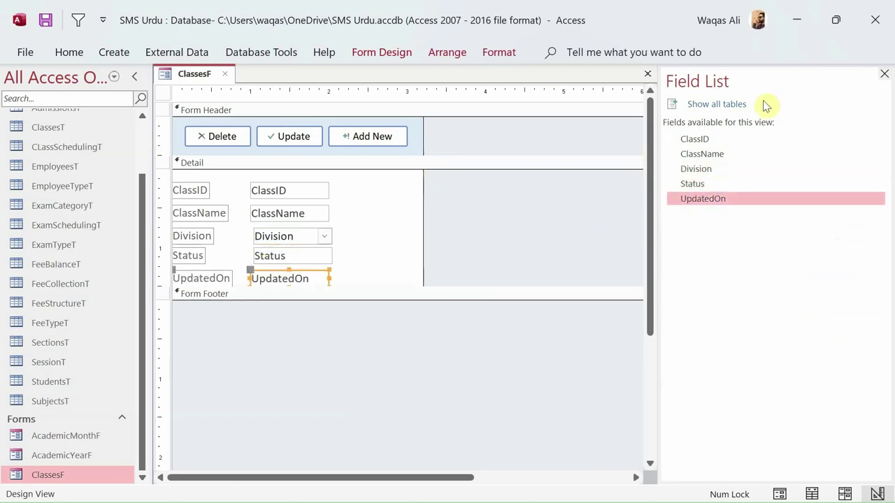
left_click(885, 74)
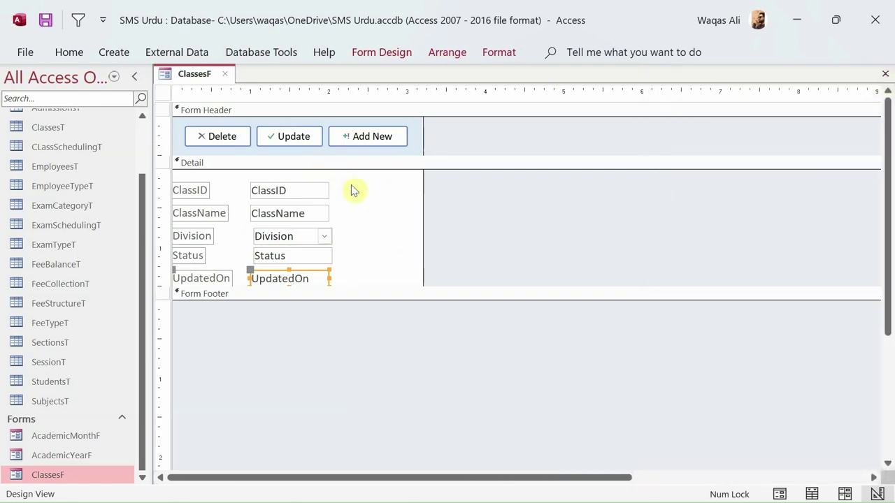
- Move all five fields with their labels slightly away from the form's left edge and arrange them in a stacked layout
left_click_drag(352, 179, 195, 326)
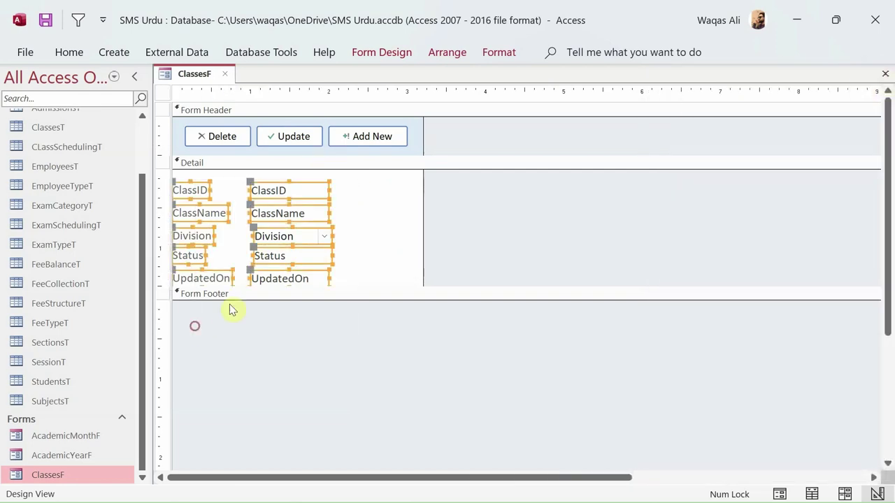
left_click_drag(317, 254, 341, 251)
right_click(328, 257)
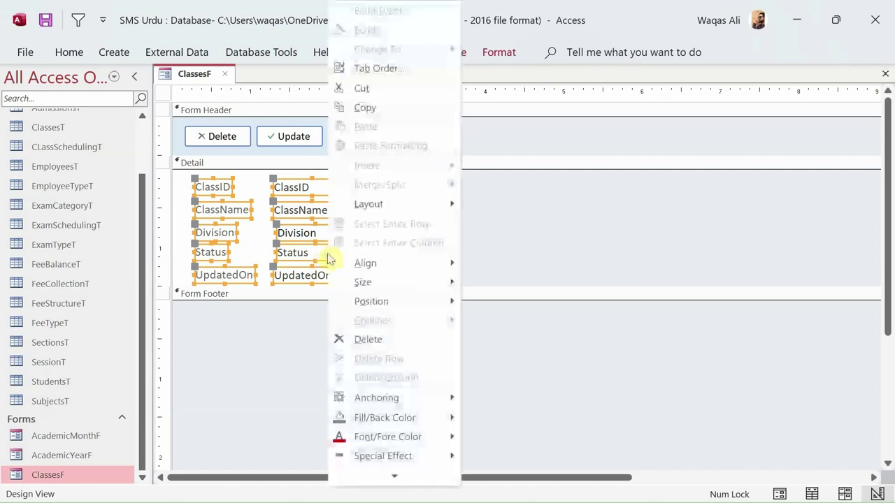
mouse_move(424, 210)
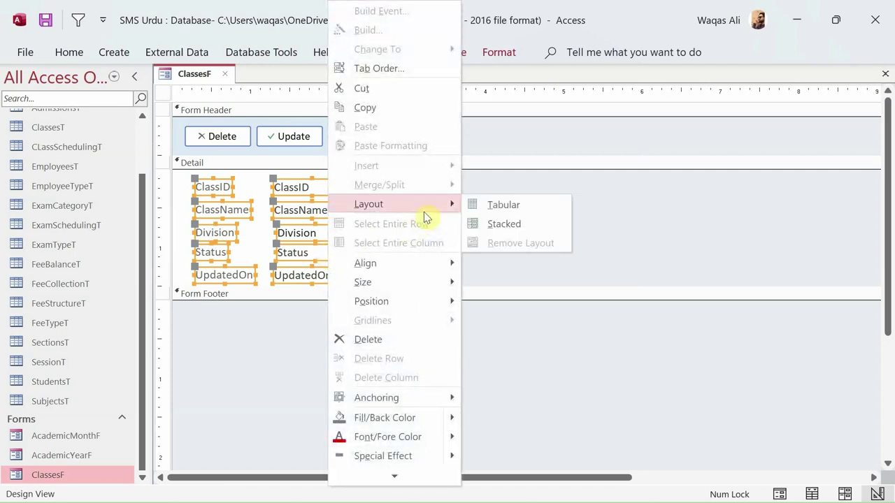
left_click(529, 223)
- Set the font colour of all the field labels and controls to black
left_click(68, 54)
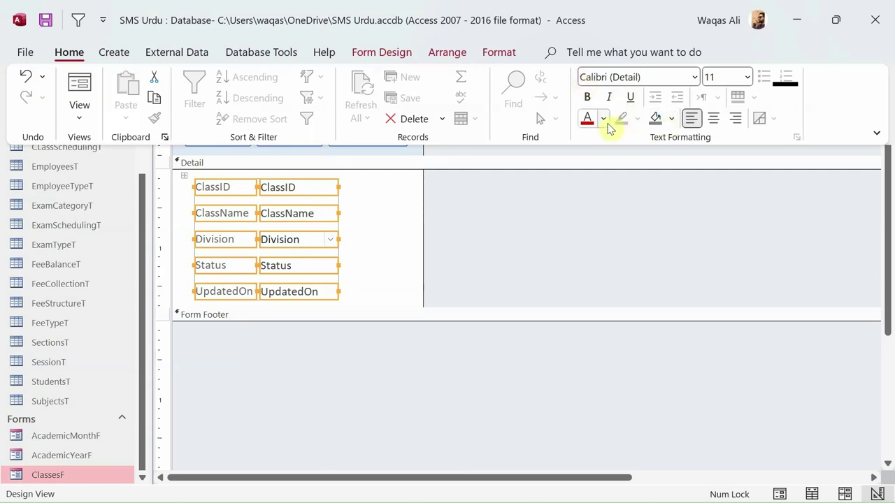
left_click(604, 119)
left_click(599, 186)
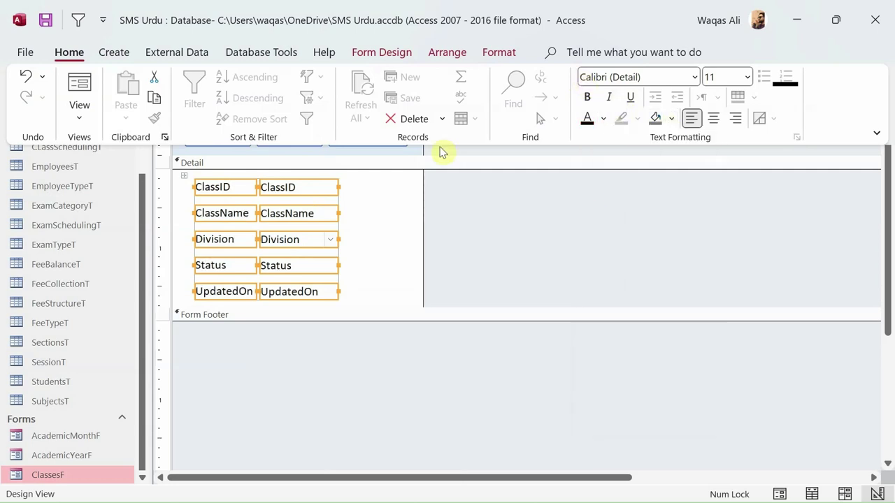
- Set the control padding of the stacked field layout to Narrow
left_click(380, 54)
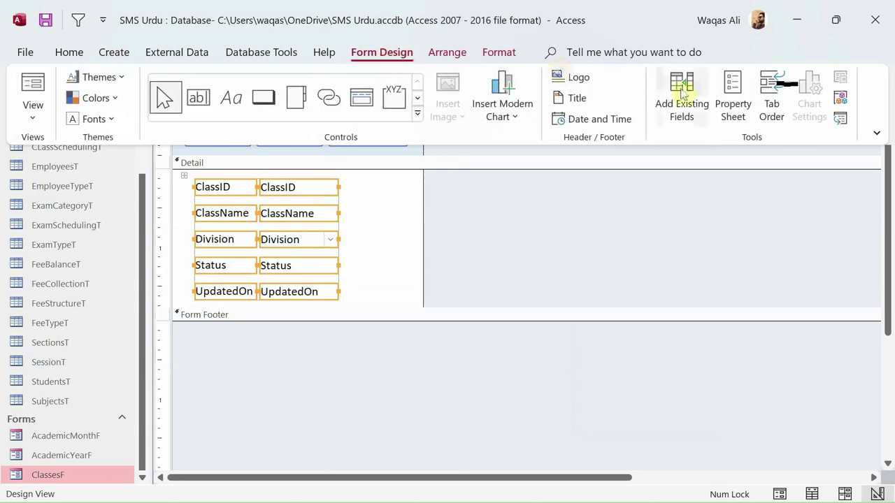
left_click(453, 54)
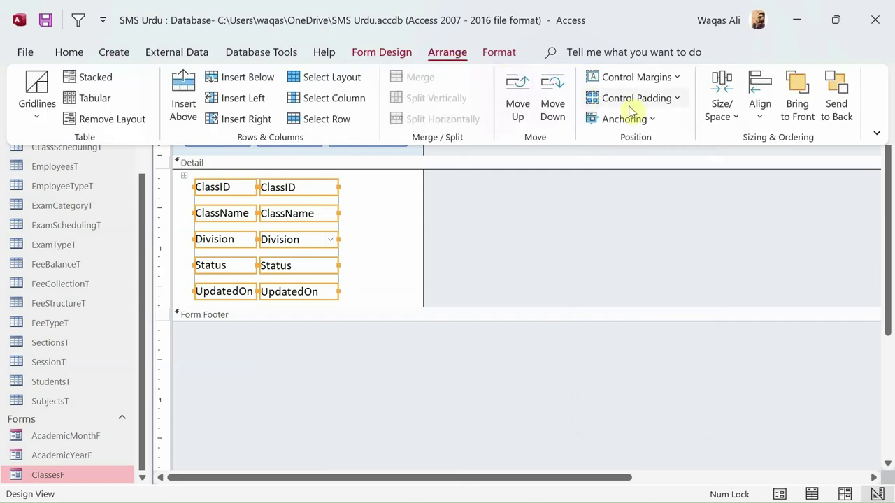
left_click(676, 77)
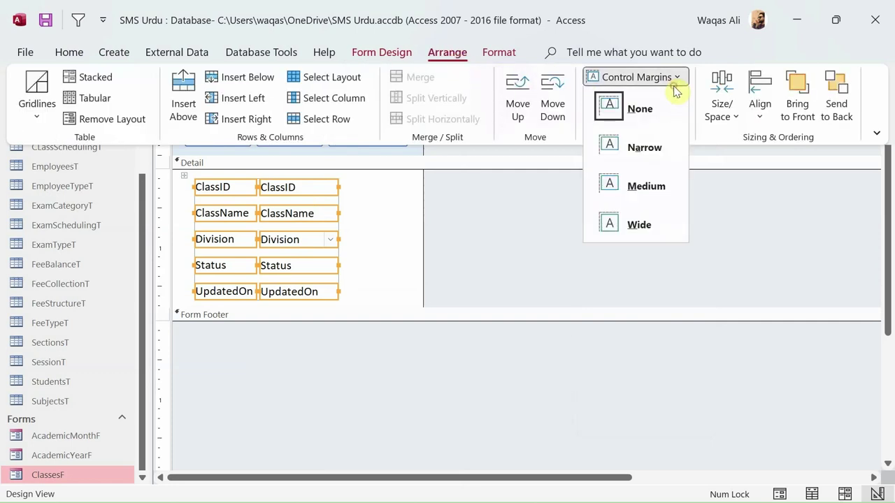
left_click(675, 77)
left_click(675, 99)
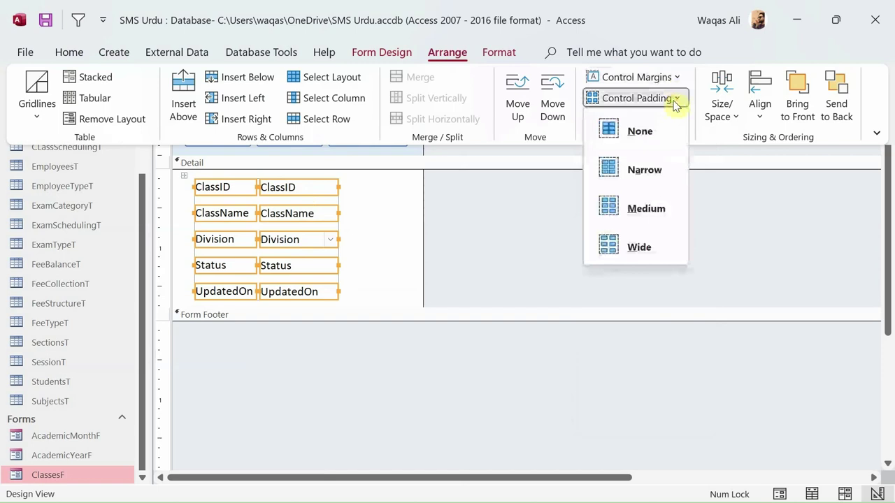
left_click(644, 170)
left_click(378, 243)
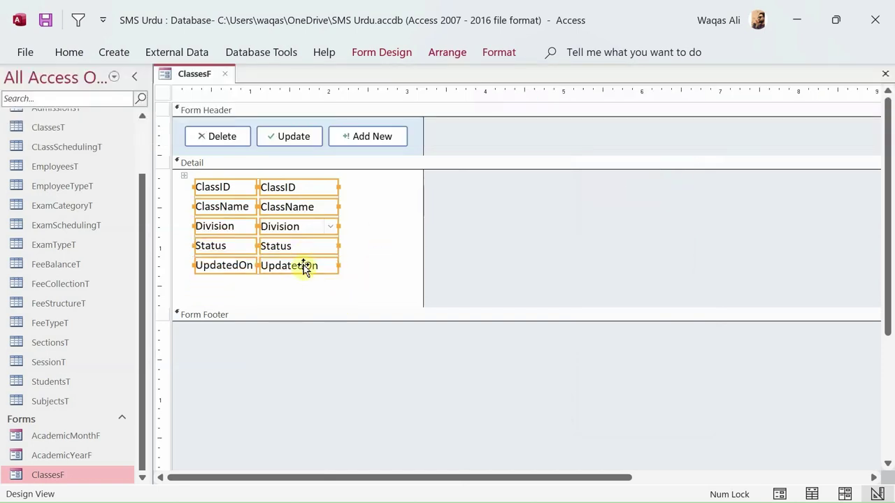
- Shift the stacked field layout a little to the right and make its label column bold
left_click_drag(303, 266, 326, 266)
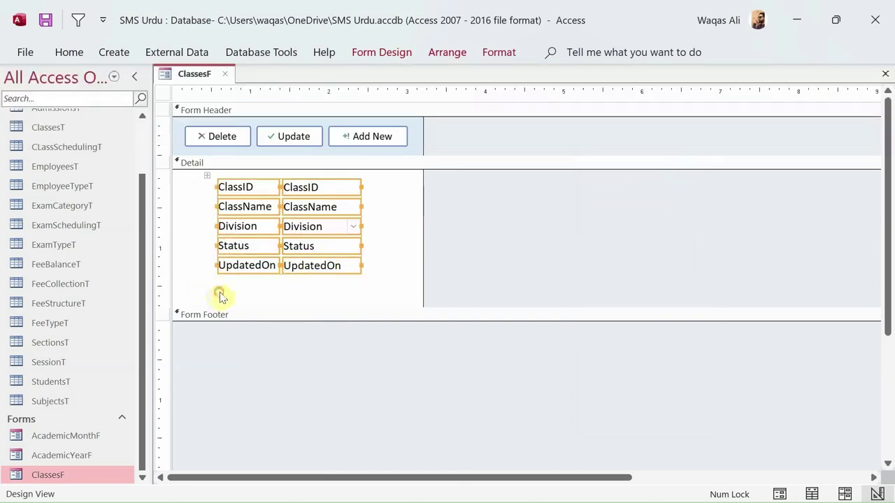
left_click(248, 180)
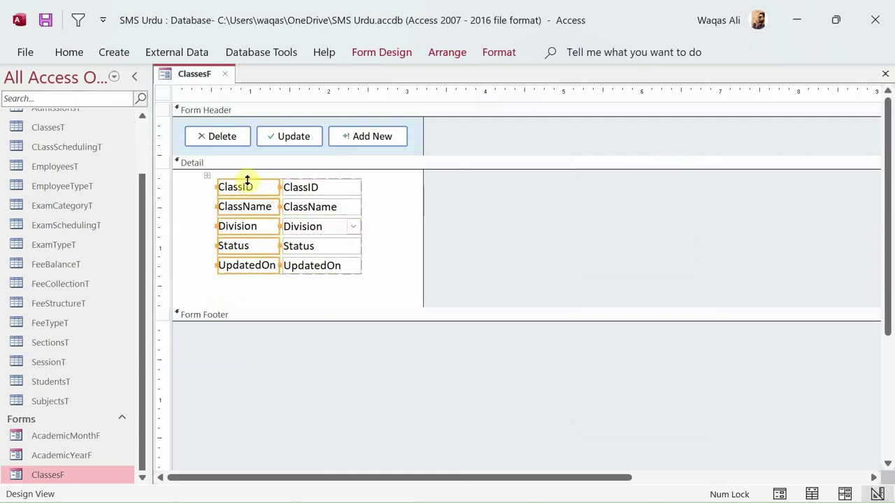
key("ctrl+b")
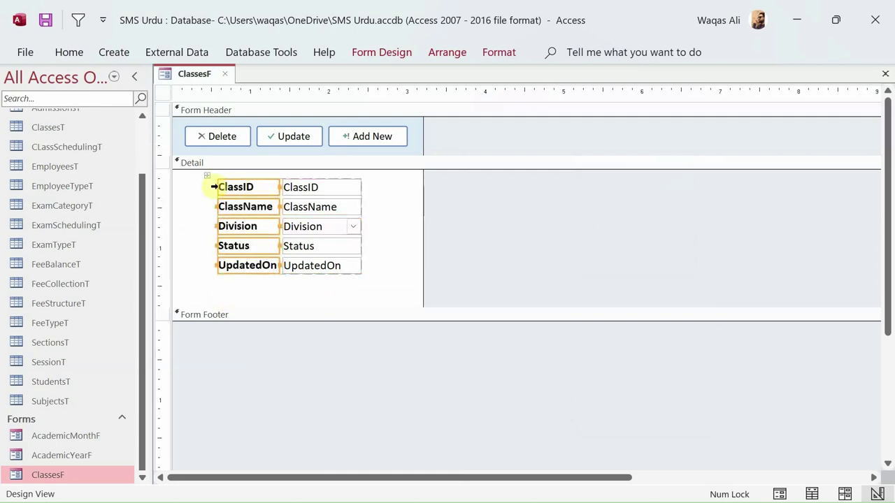
- Widen the label column to the left and change the first two label captions to "Class ID:" and "Class Name:"
left_click_drag(214, 187, 195, 187)
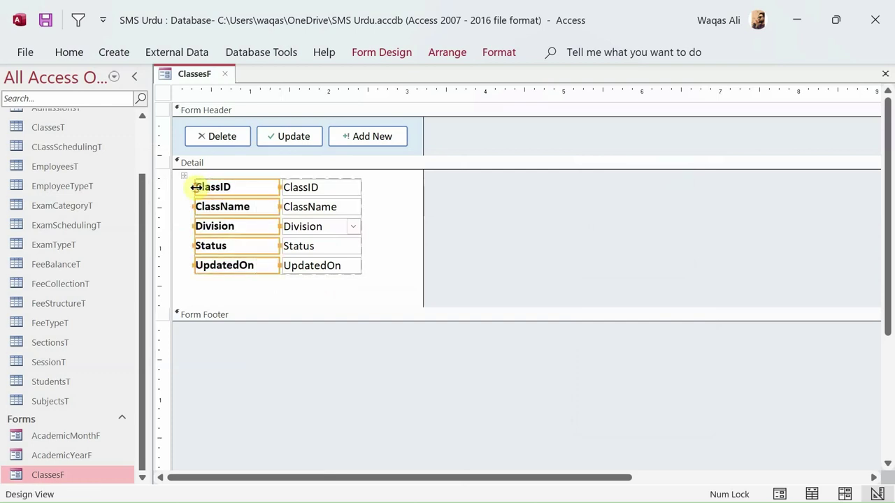
left_click(399, 191)
left_click(220, 187)
left_click(228, 186)
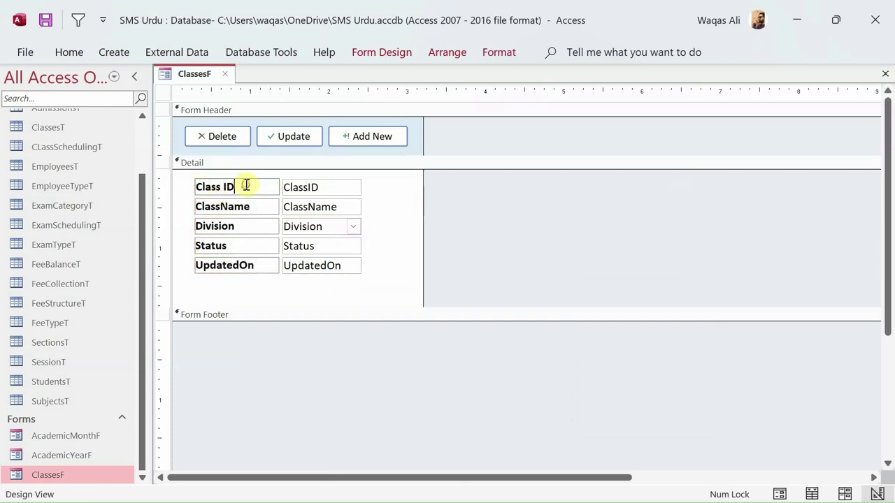
type(":")
key("Return")
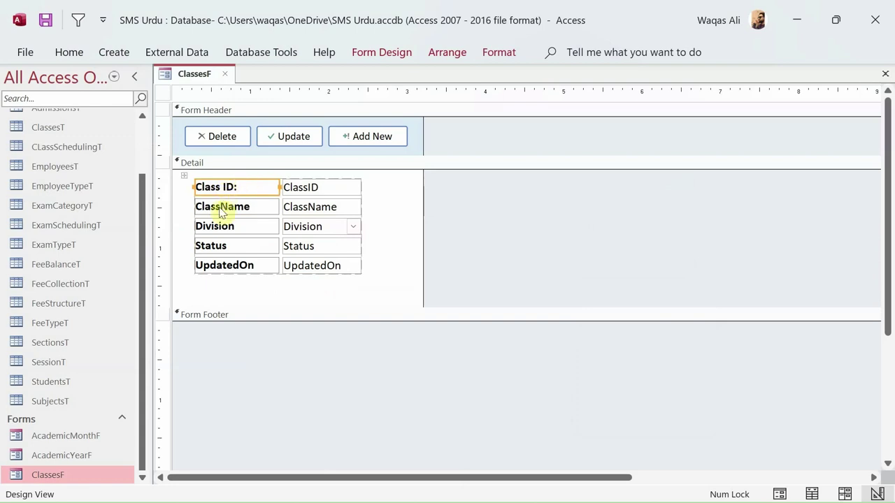
double_click(219, 206)
left_click(220, 206)
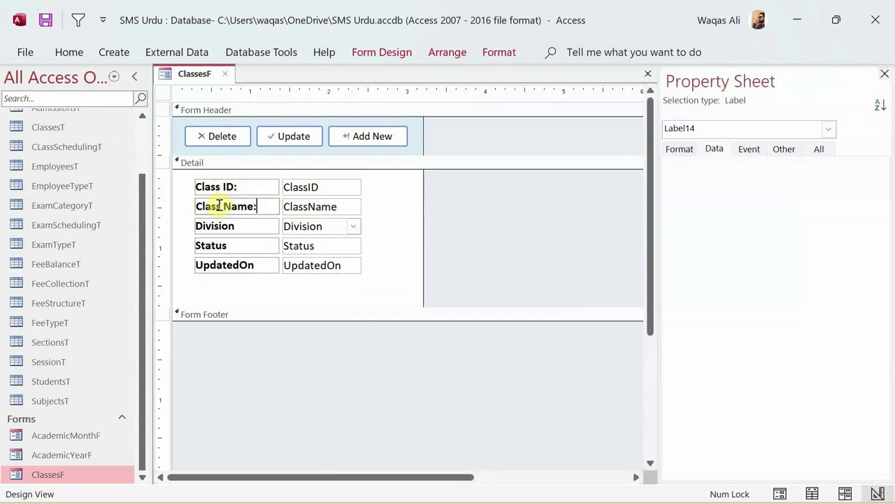
- Change the remaining three label captions to "Division:", "Status:" and "Updated On:"
left_click(245, 226)
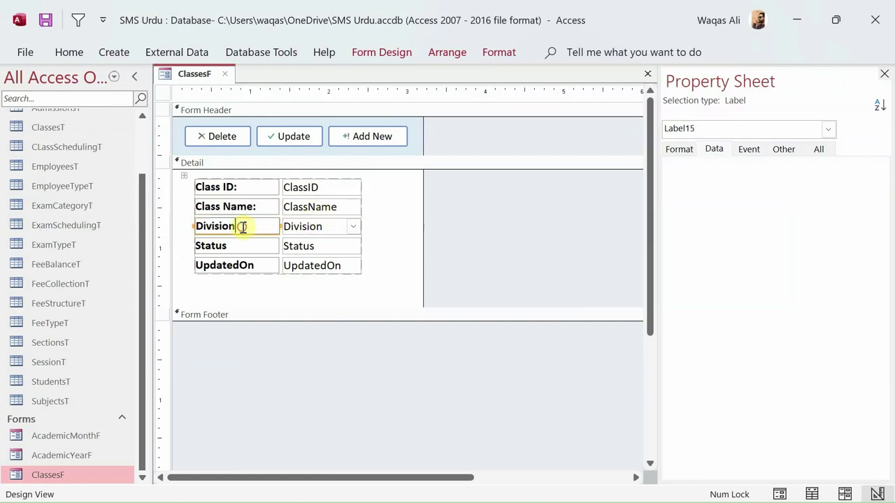
type(":")
key("Return")
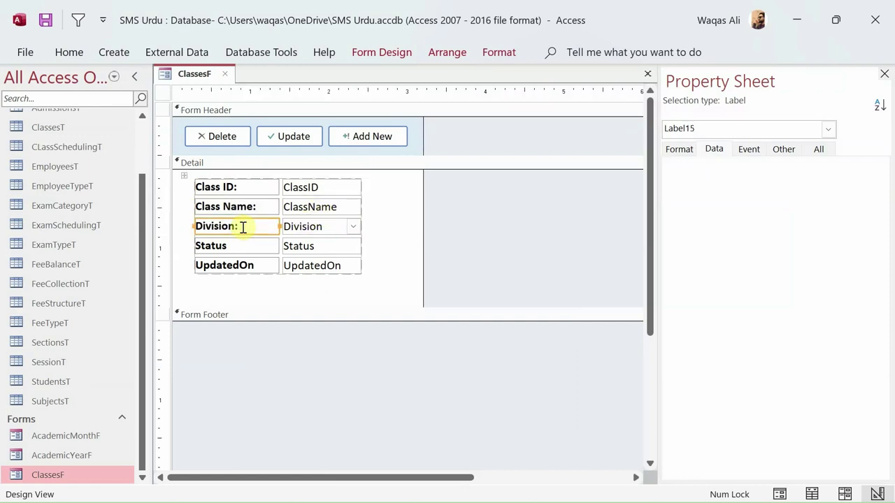
left_click(242, 245)
left_click(248, 249)
type(":")
key("Return")
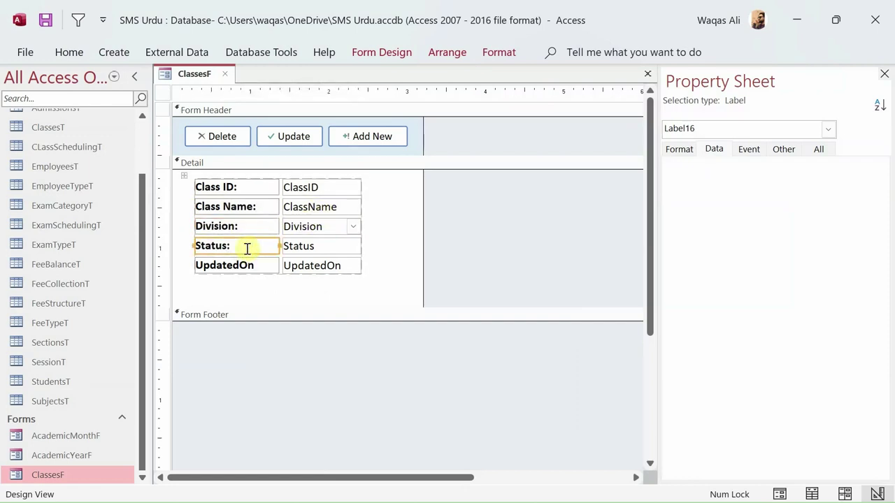
left_click(242, 264)
left_click(243, 266)
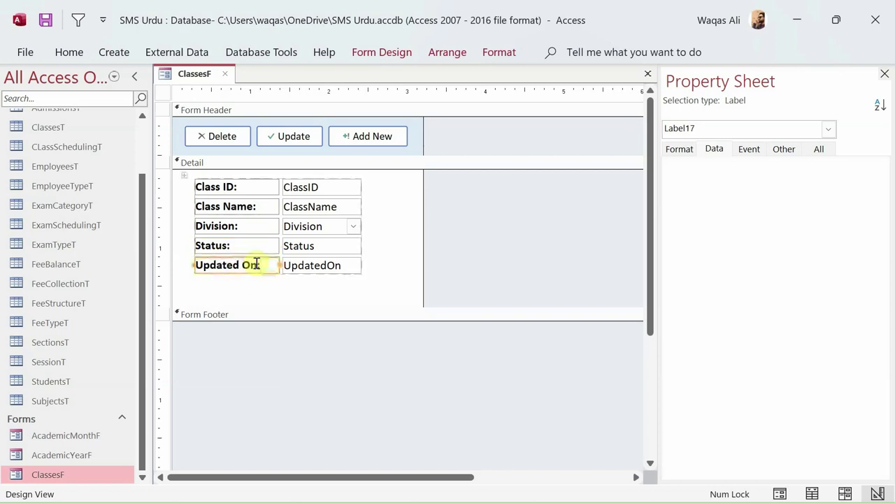
type(":")
- Resize the layout's two columns so the labels just fit their captions, and shift the layout left to line up with the Delete button
left_click_drag(340, 286, 413, 191)
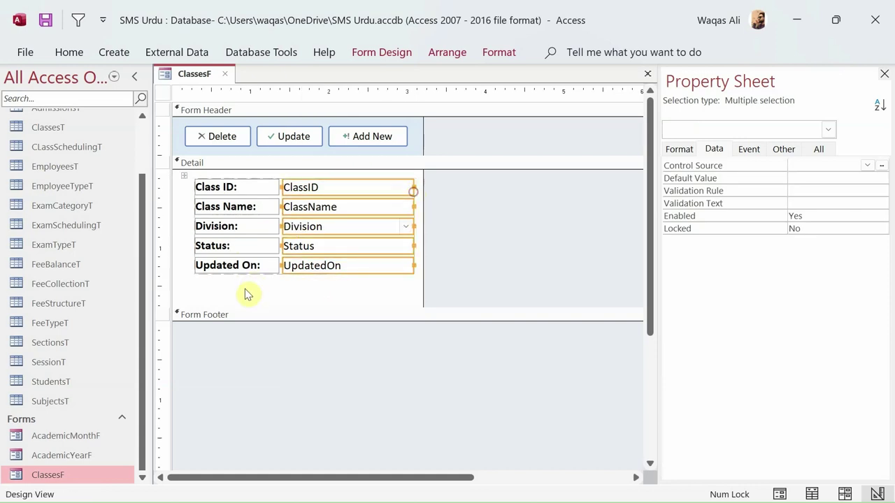
left_click_drag(245, 287, 258, 177)
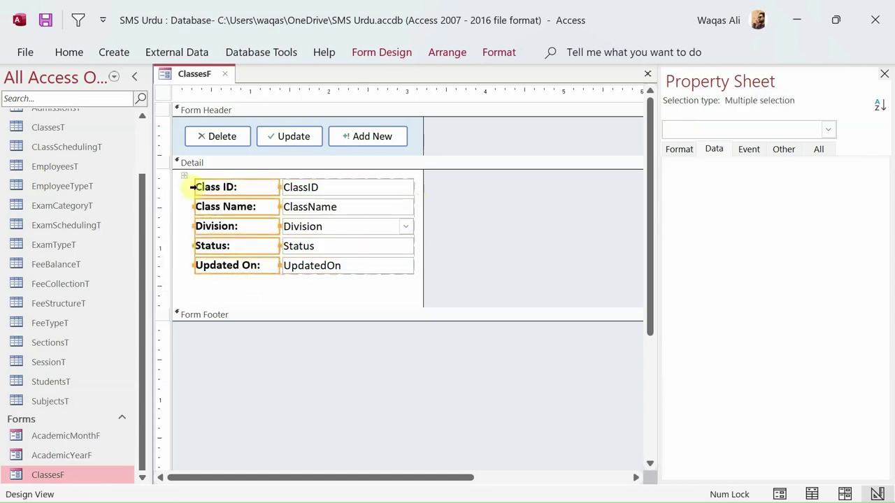
left_click_drag(194, 187, 198, 186)
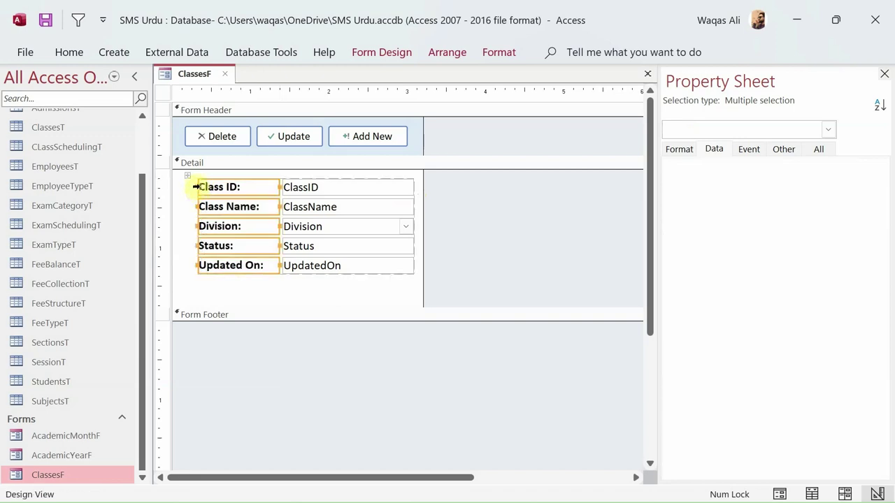
left_click_drag(197, 187, 204, 186)
left_click_drag(350, 303, 234, 190)
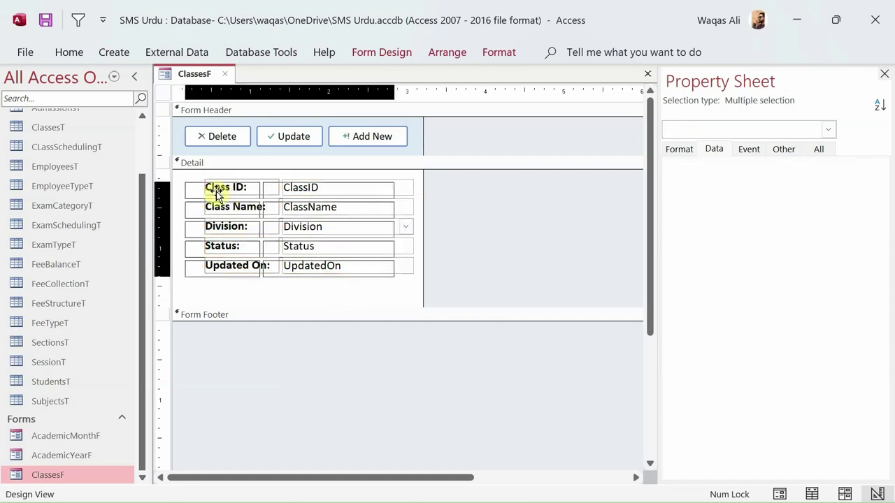
- Widen the control column to just short of the form's right edge and shorten the Detail section to just below the Updated On row
left_click(384, 295)
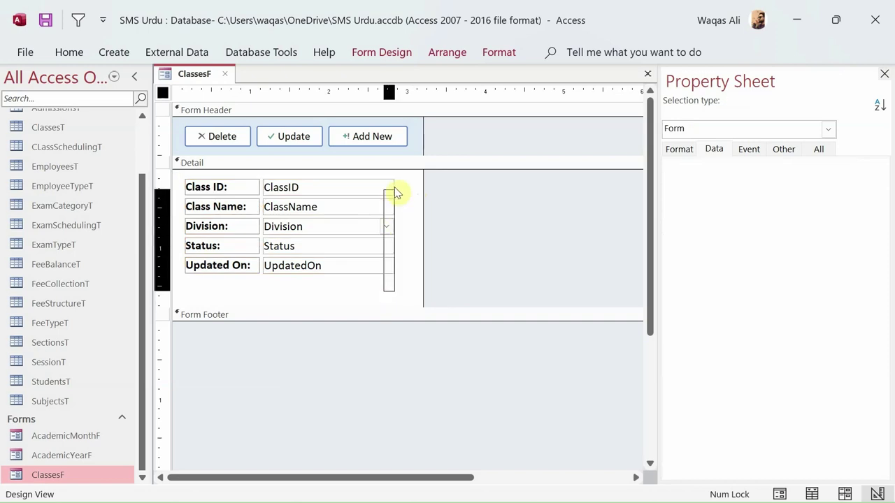
left_click(394, 186)
left_click_drag(393, 186, 413, 188)
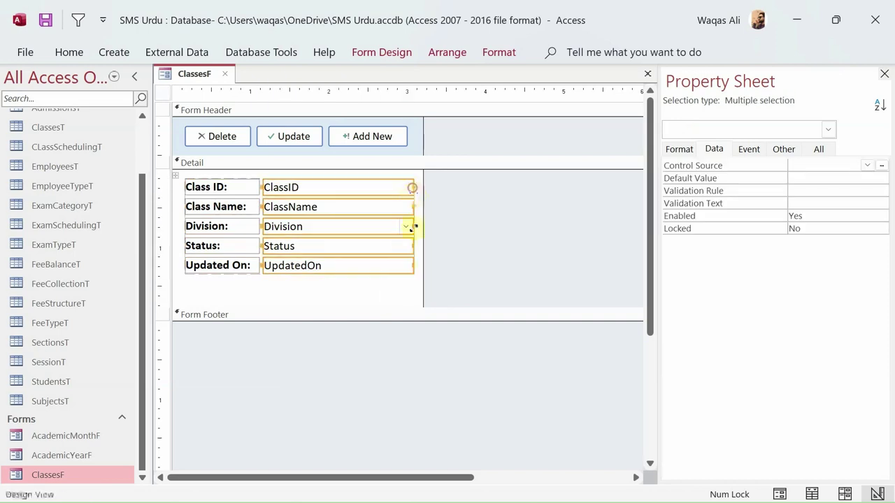
left_click_drag(380, 305, 378, 289)
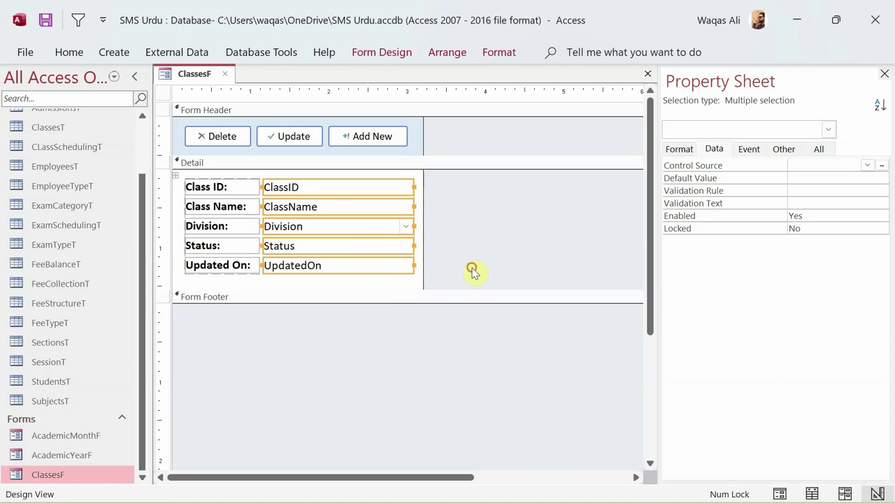
left_click(472, 271)
- Set Enabled to No and Locked to Yes for the ClassID, Status and UpdatedOn text boxes
left_click(379, 186)
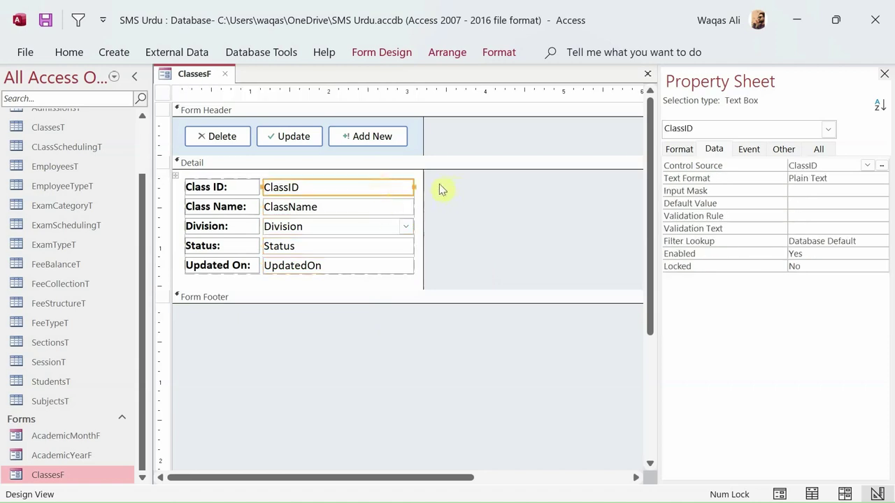
left_click(362, 264, "shift")
left_click(359, 252, "shift")
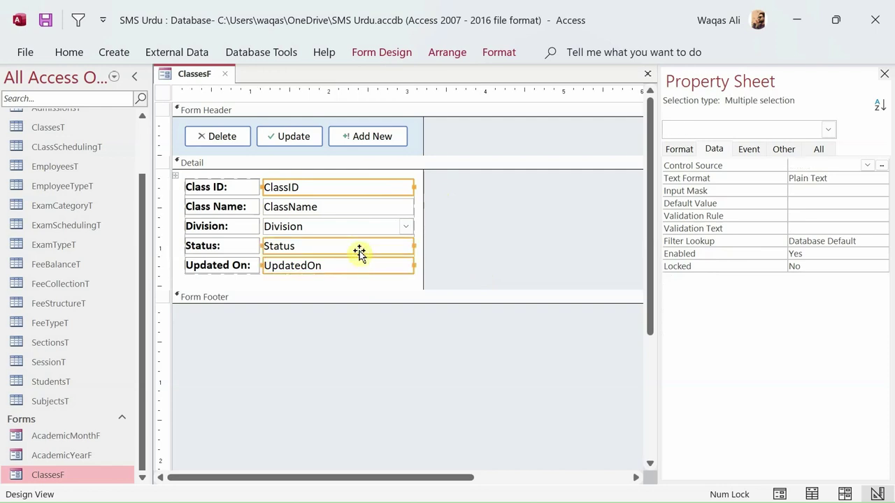
left_click(713, 148)
double_click(797, 253)
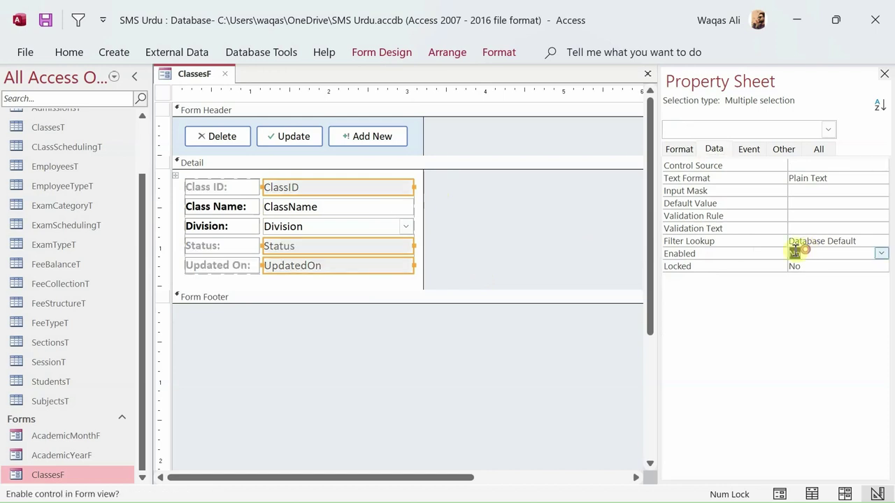
double_click(809, 267)
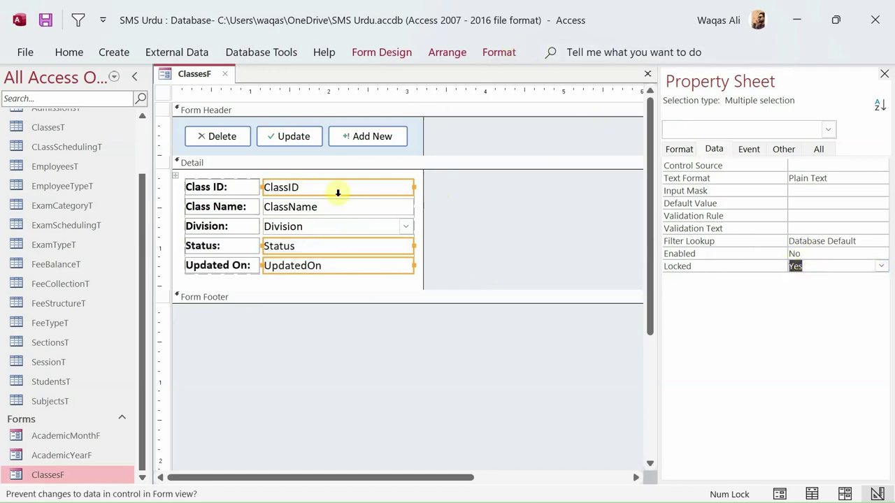
- Fill the ClassID, Status and UpdatedOn text boxes with a light grey theme colour
left_click(500, 56)
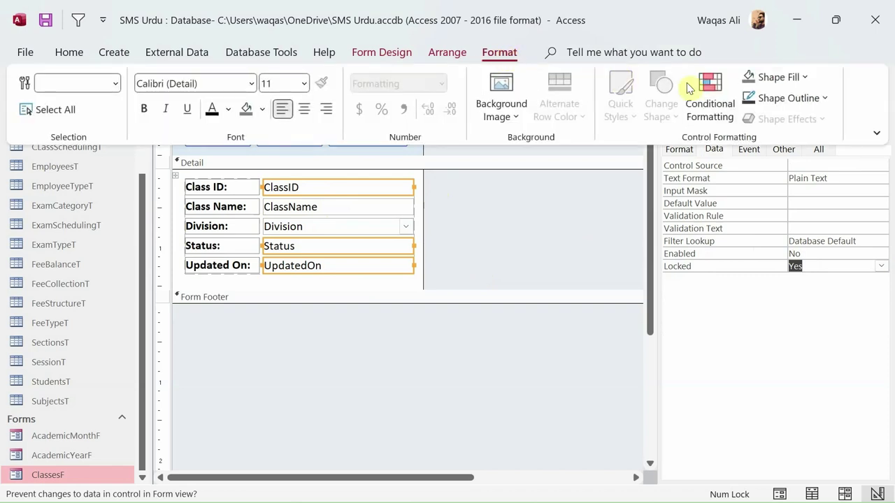
left_click(776, 77)
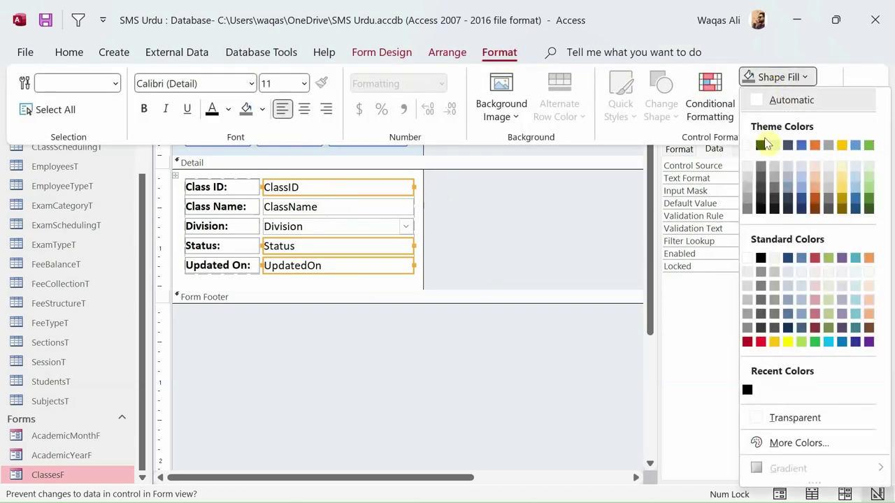
left_click(750, 175)
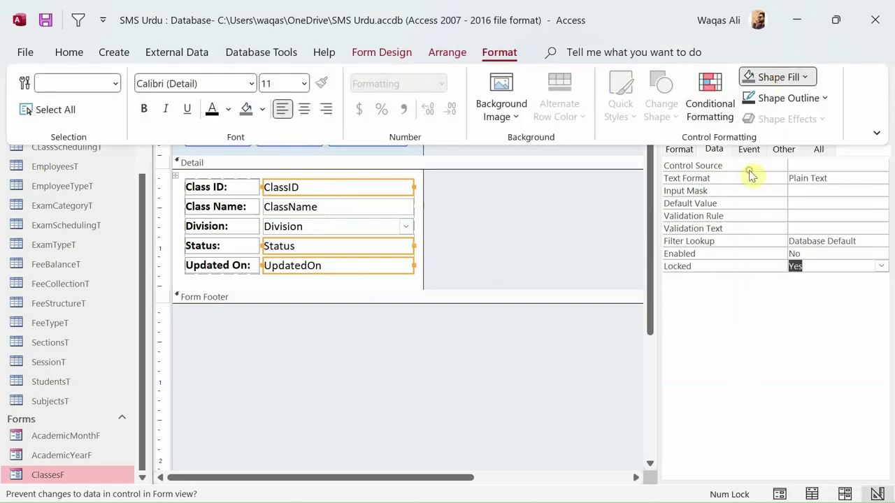
left_click(470, 224)
left_click(470, 224)
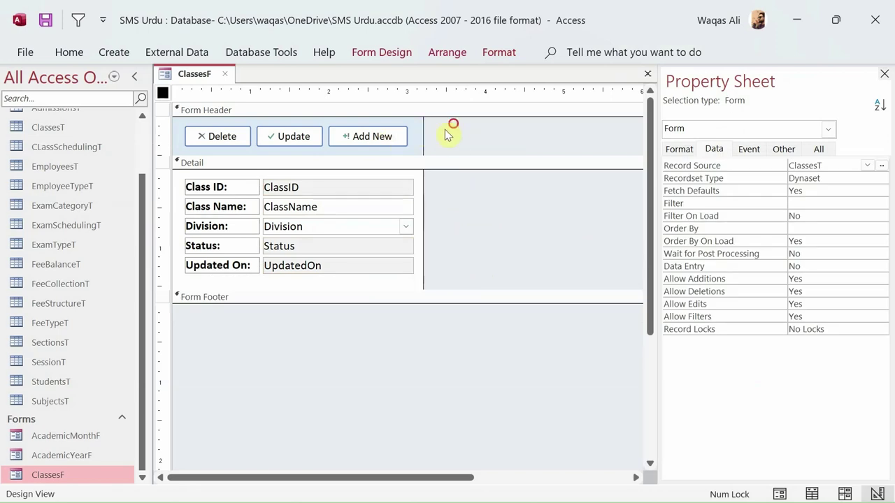
- Open the On Click event procedure of the Add New button in the header
left_click_drag(453, 120, 149, 140)
left_click(516, 136)
left_click(384, 137)
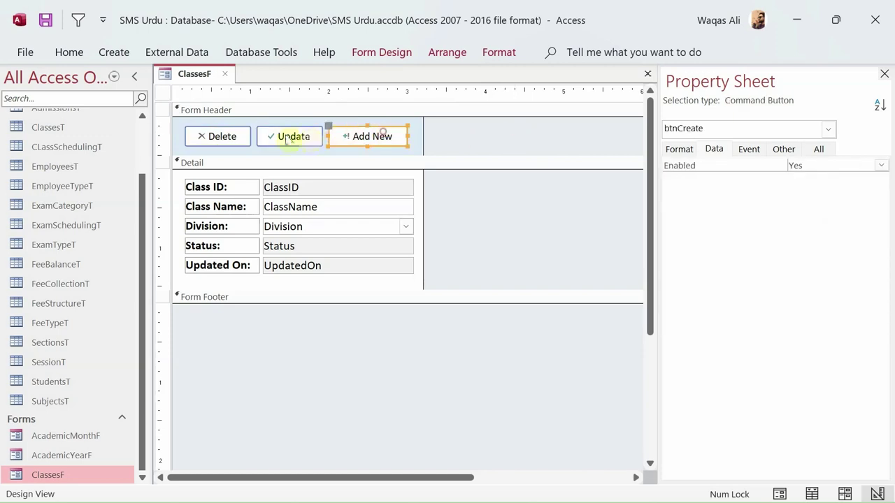
left_click(294, 136)
left_click(218, 137)
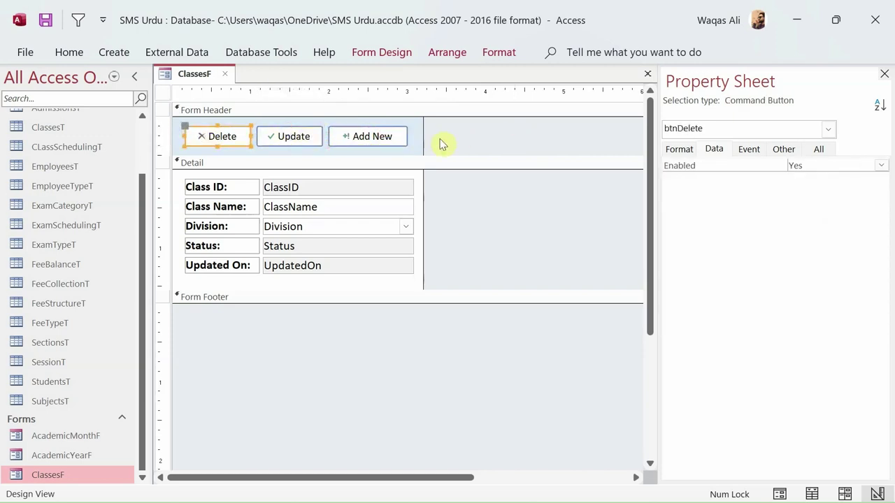
left_click(440, 144)
left_click(396, 143)
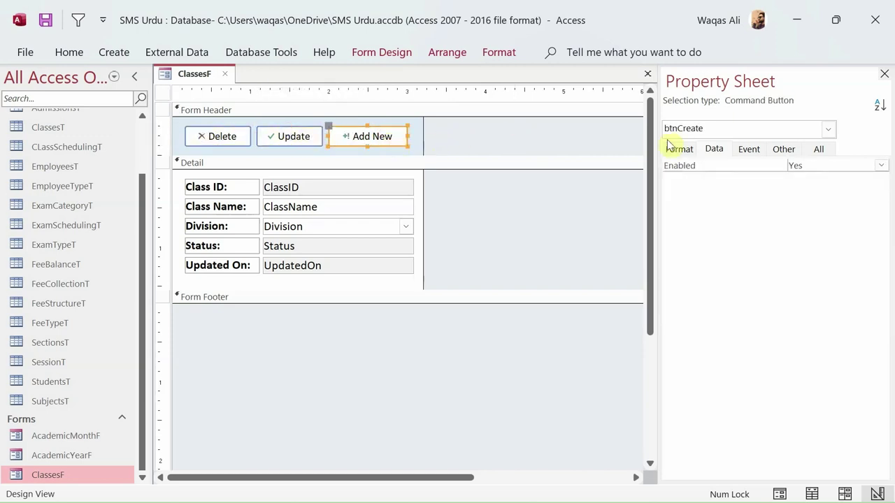
left_click(749, 148)
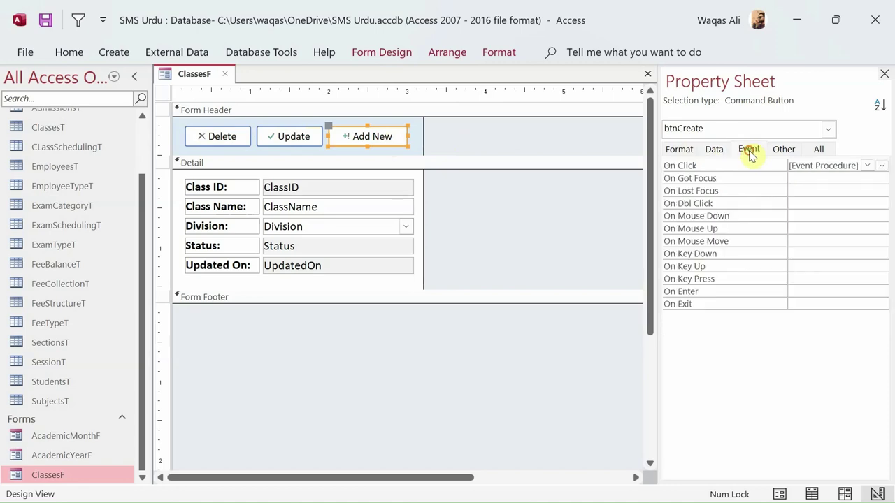
left_click(881, 166)
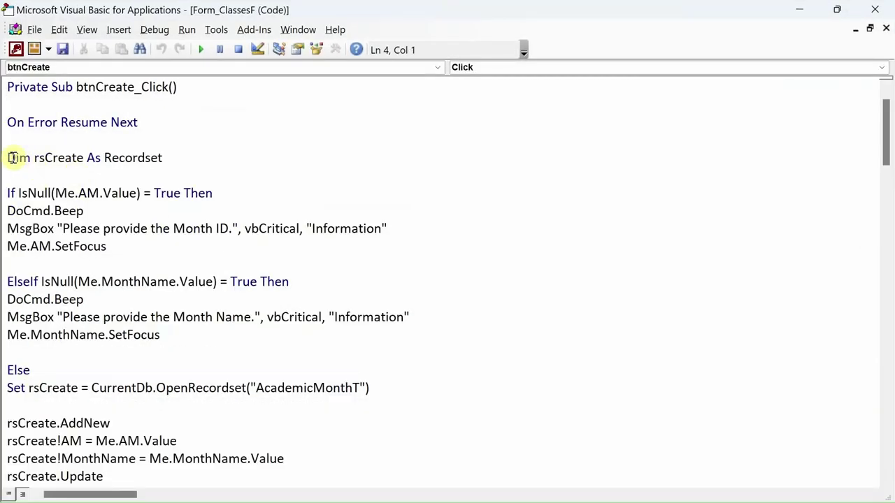
- Delete the record-creation code from btnCreate_Click, from the rsCreate declaration to its closing End If, keeping the error handling
left_click_drag(9, 158, 97, 240)
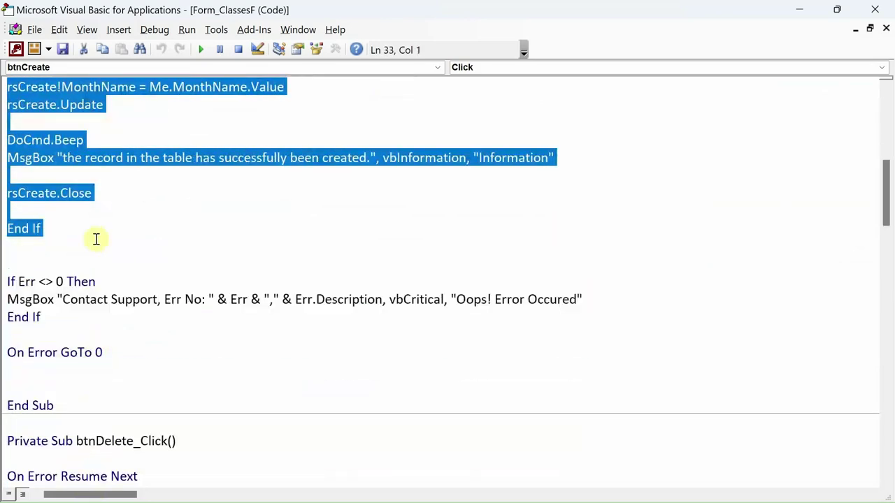
key("Delete")
scroll(70, 245, "up", 2)
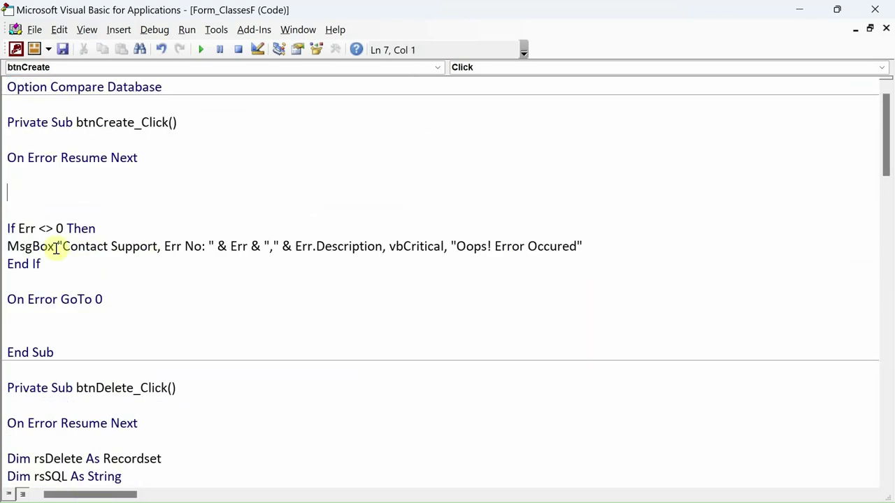
- Delete the record-deletion code from btnDelete_Click, from the rsDelete declaration through the two closing End If lines, keeping the error handling
scroll(21, 314, "down", 3)
scroll(21, 315, "down", 1)
left_click_drag(9, 231, 401, 464)
scroll(376, 424, "down", 2)
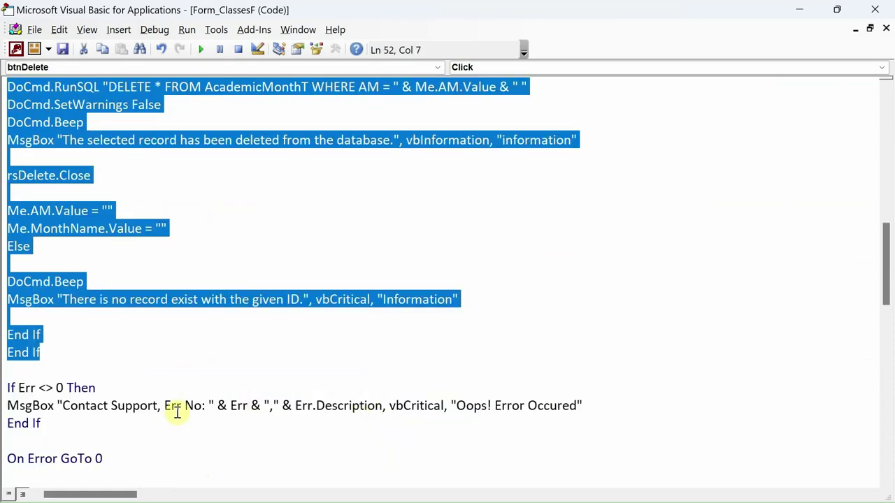
key("Delete")
scroll(152, 322, "up", 3)
left_click(84, 321)
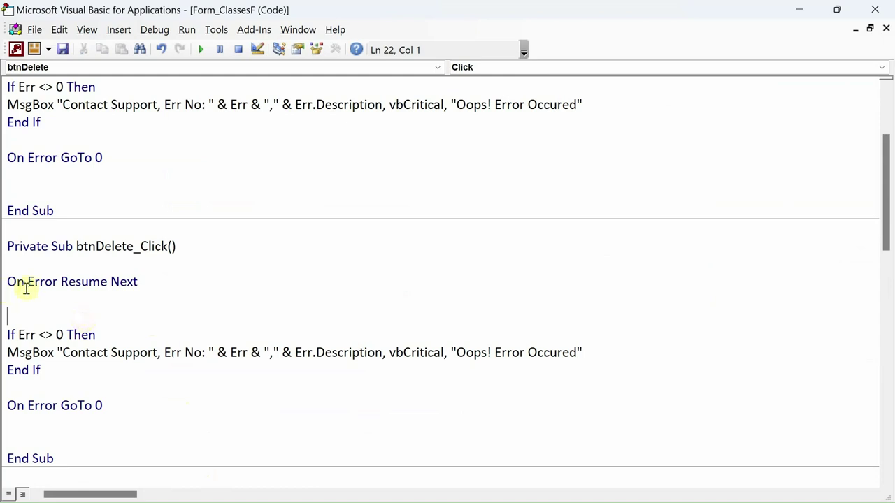
- Delete the record-editing code from btnUpdate_Click, starting at the rsEdit declaration, and keep the error handling
left_click_drag(8, 282, 226, 364)
scroll(202, 393, "down", 6)
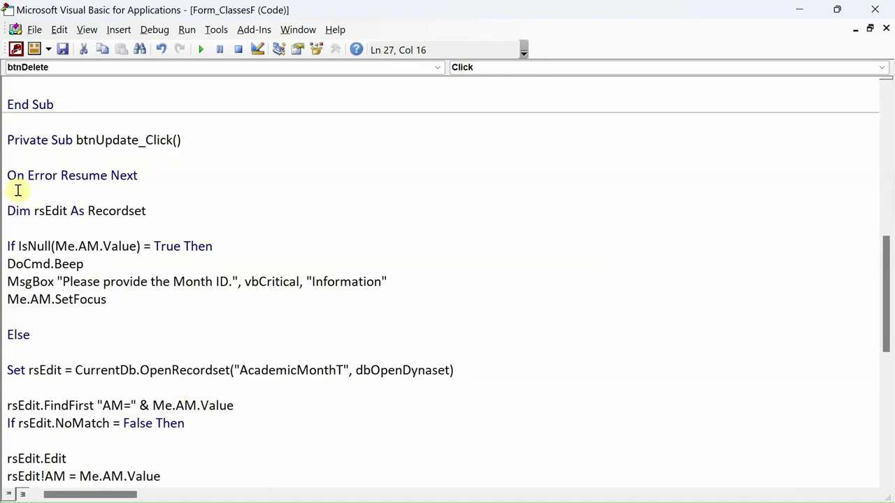
left_click_drag(7, 207, 237, 298)
key("Delete")
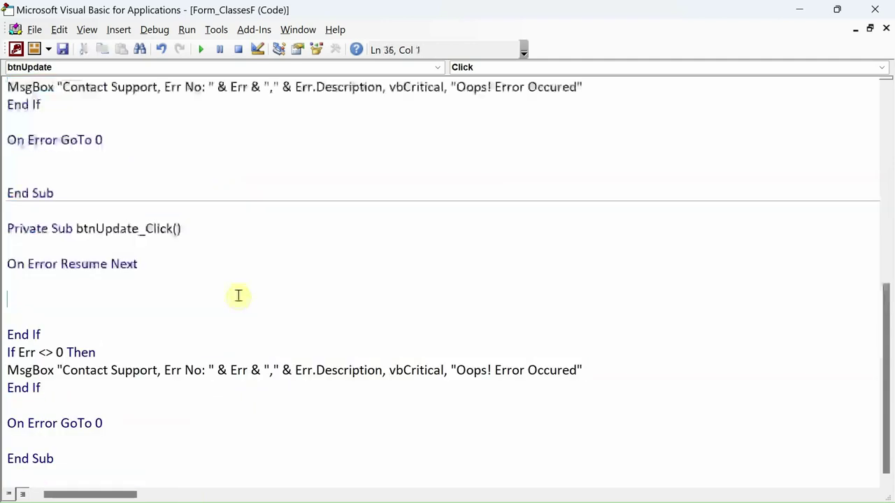
scroll(238, 294, "up", 4)
scroll(239, 294, "up", 4)
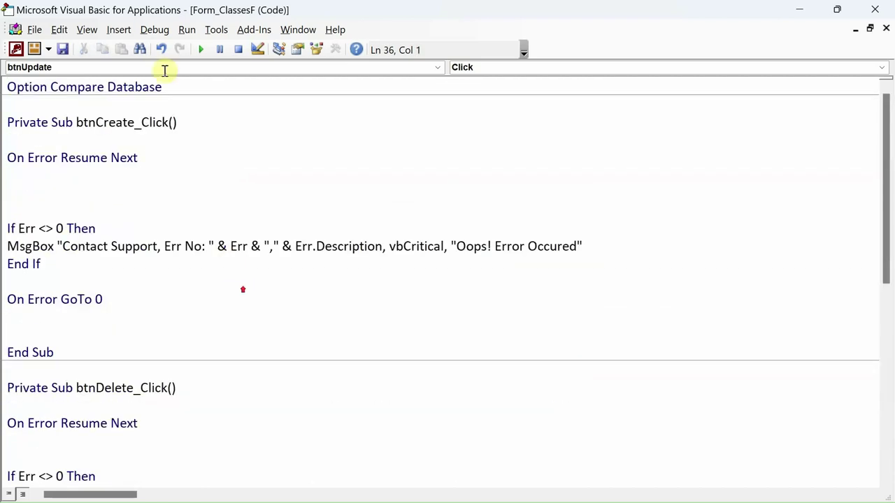
- Compile the form's code, removing the leftover End If above the Err check in btnUpdate_Click, and return to the form design
left_click(151, 29)
left_click(151, 48)
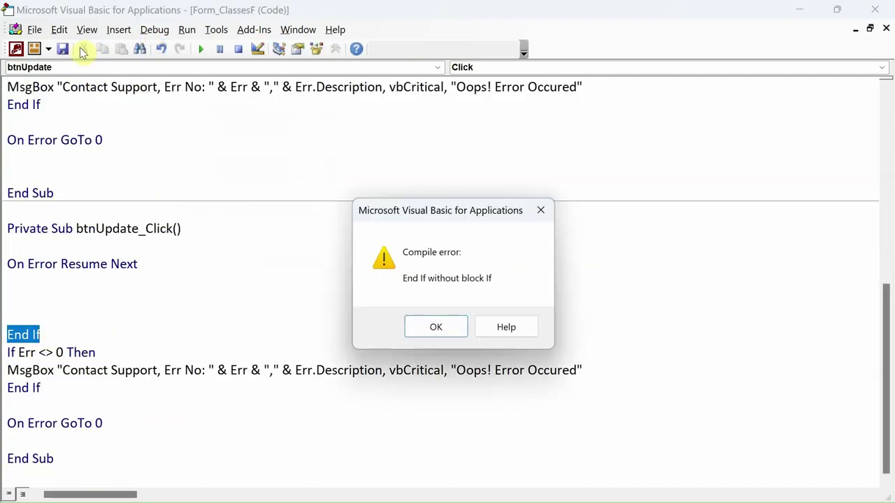
left_click(431, 326)
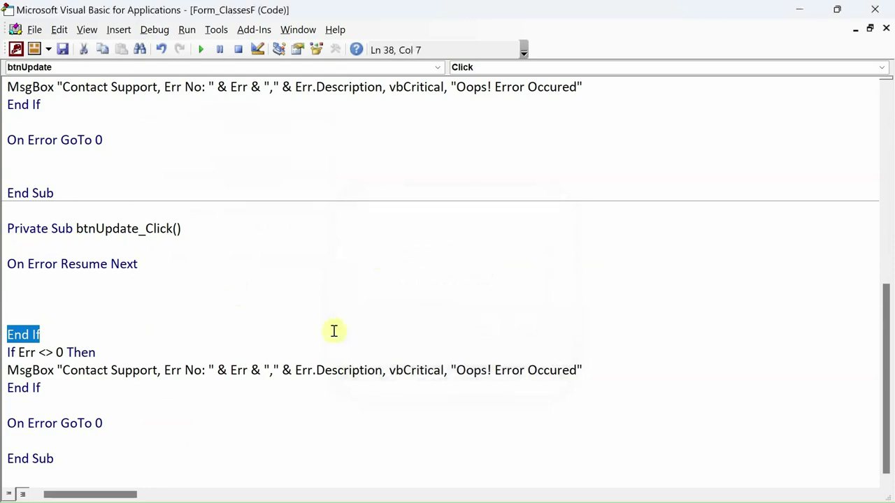
key("Delete")
left_click(152, 29)
left_click(177, 50)
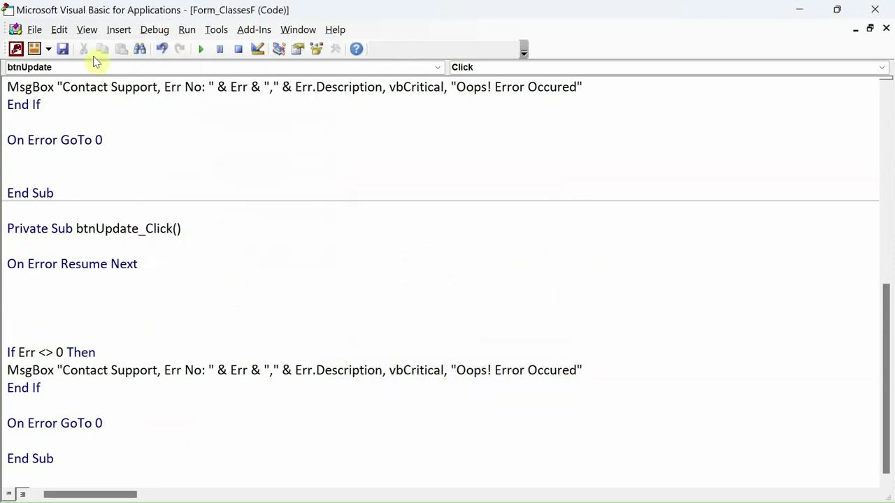
scroll(297, 334, "up", 8)
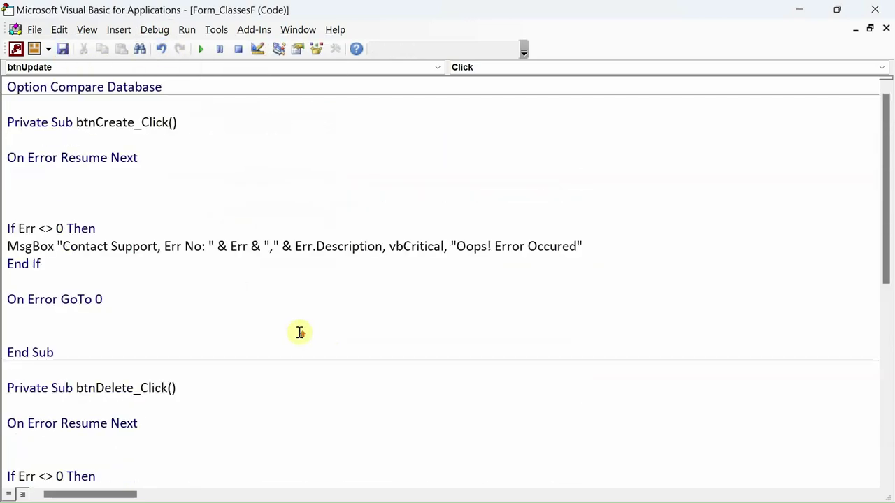
left_click(874, 9)
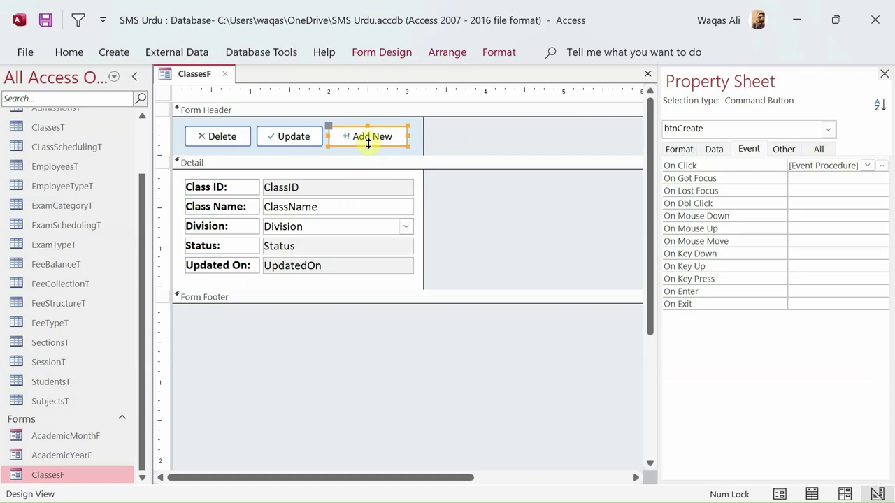
- Review the On Click events of the Update, Delete and Add New buttons and the ClassName and Division input fields
left_click(292, 143)
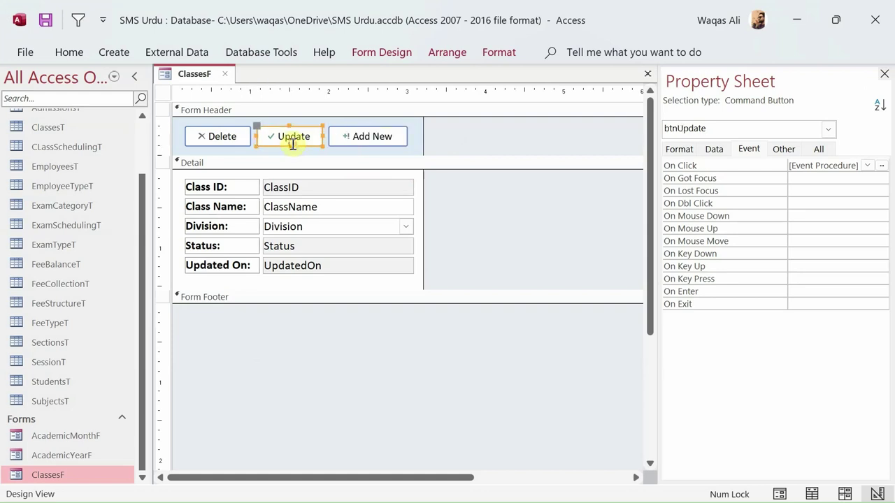
left_click(239, 143)
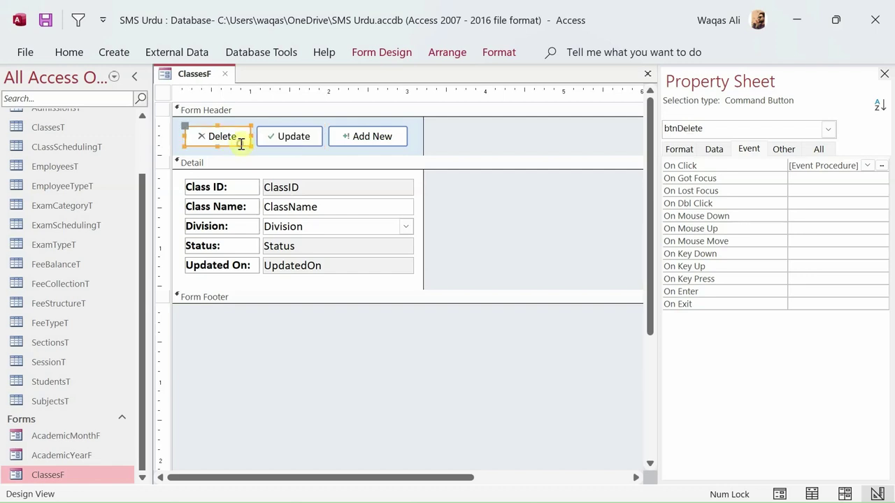
left_click(370, 137)
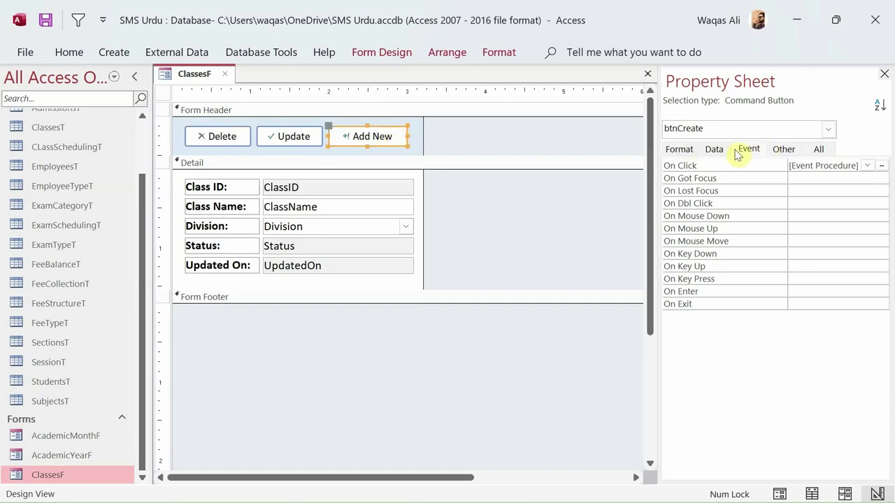
left_click(351, 212)
left_click(351, 227)
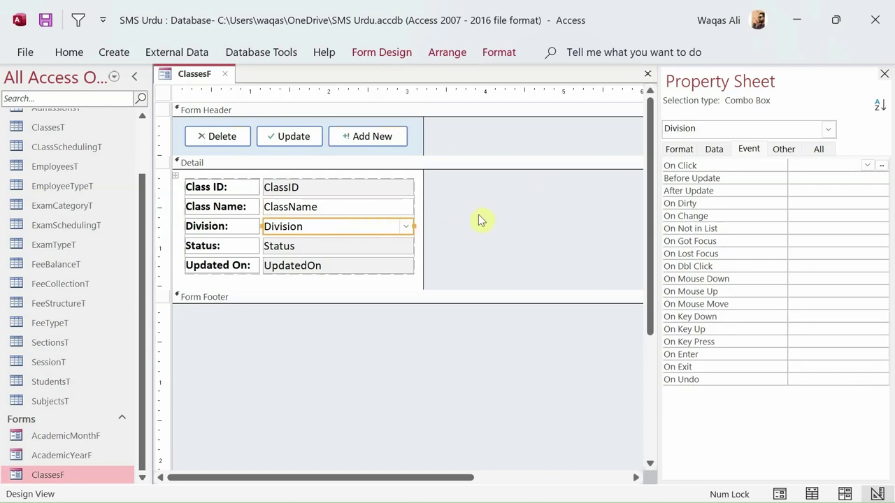
left_click_drag(474, 209, 380, 228)
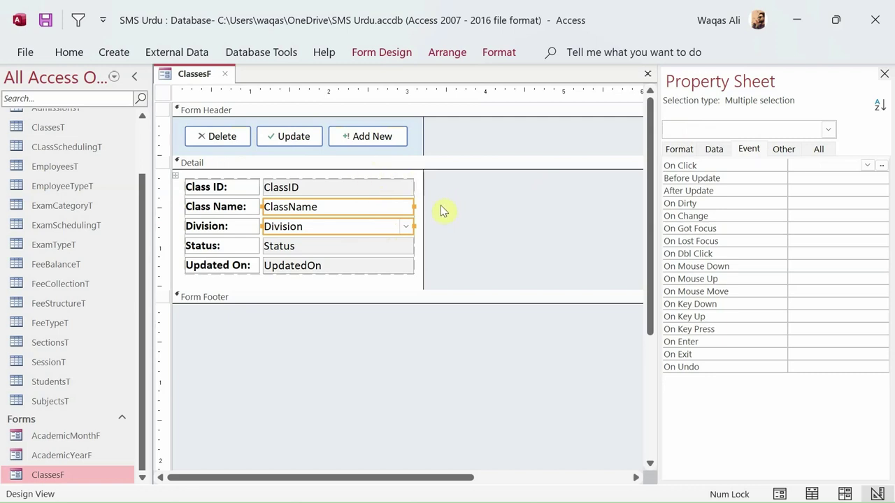
left_click_drag(441, 206, 424, 210)
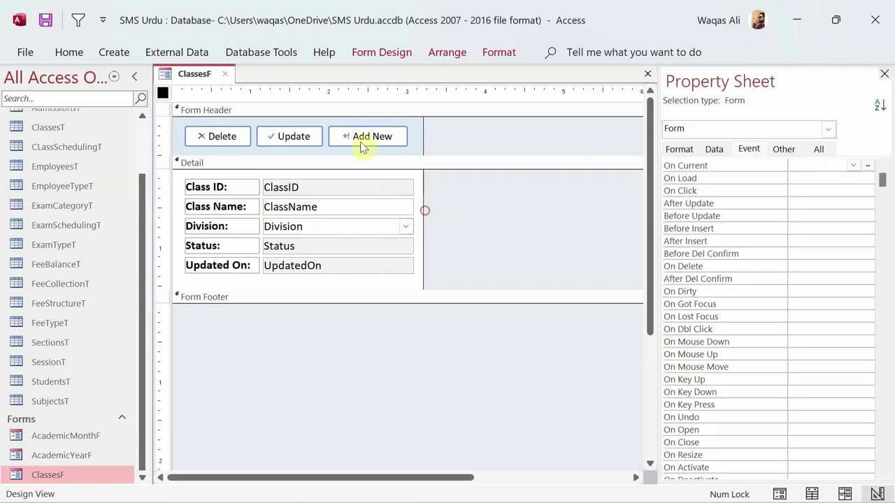
- Open the Add New button's On Click procedure and insert blank lines between On Error Resume Next and the Err check
left_click(365, 139)
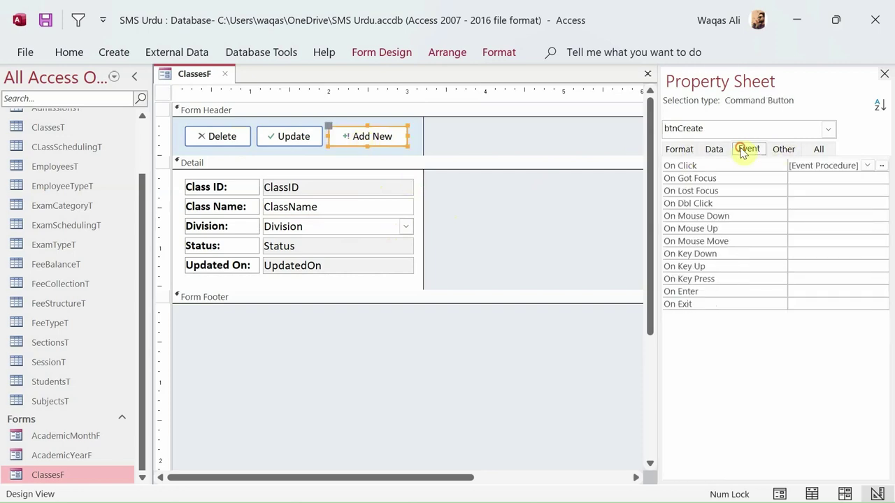
left_click(880, 165)
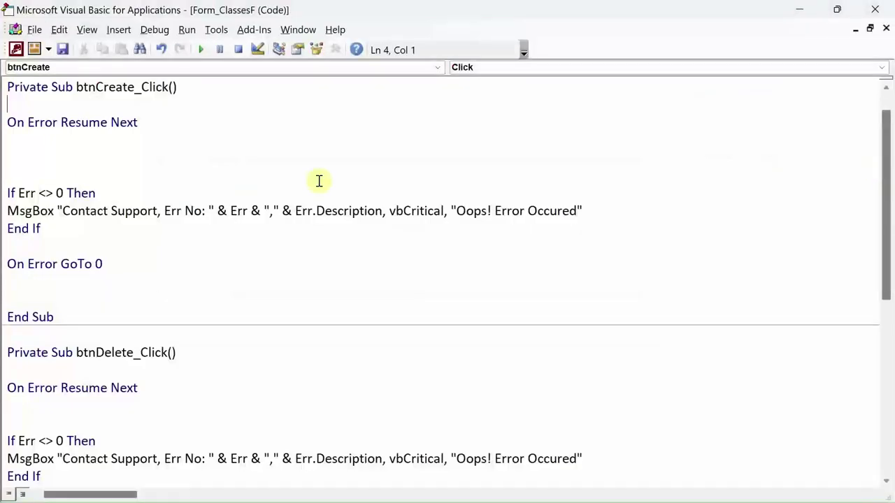
left_click(76, 156)
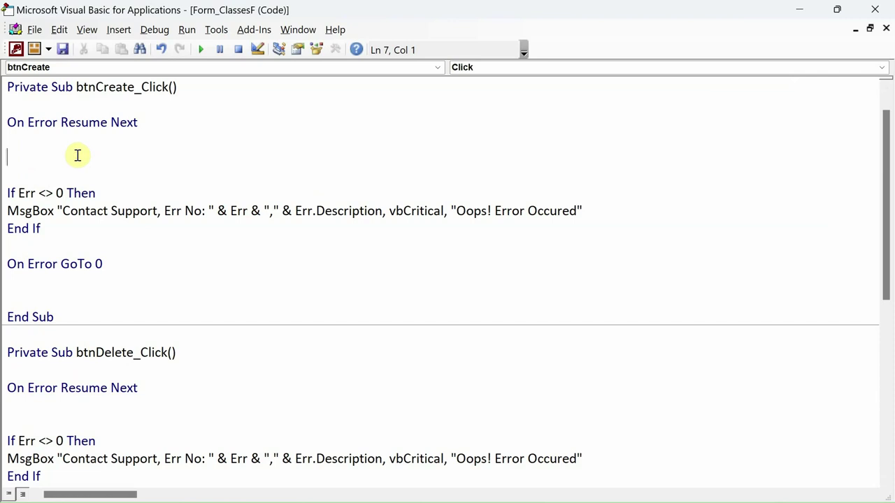
key("Return")
key("Return")
key("Return")
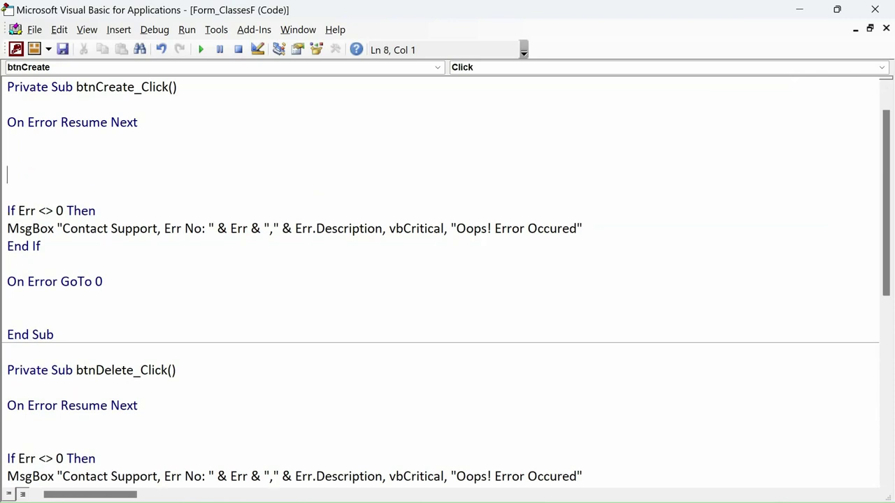
key("Up")
key("Up")
key("Up")
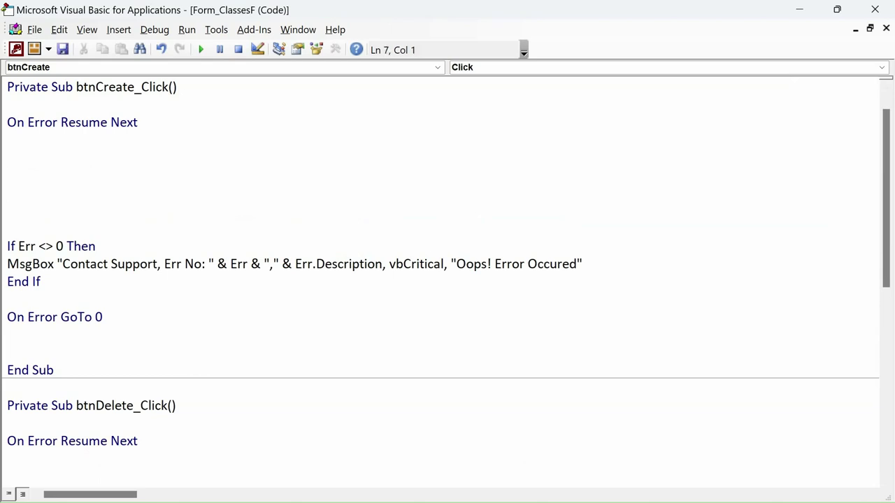
- In btnCreate_Click, below On Error Resume Next, write the condition If IsNull(Me.ClassName) = True Then
key("alt+F11")
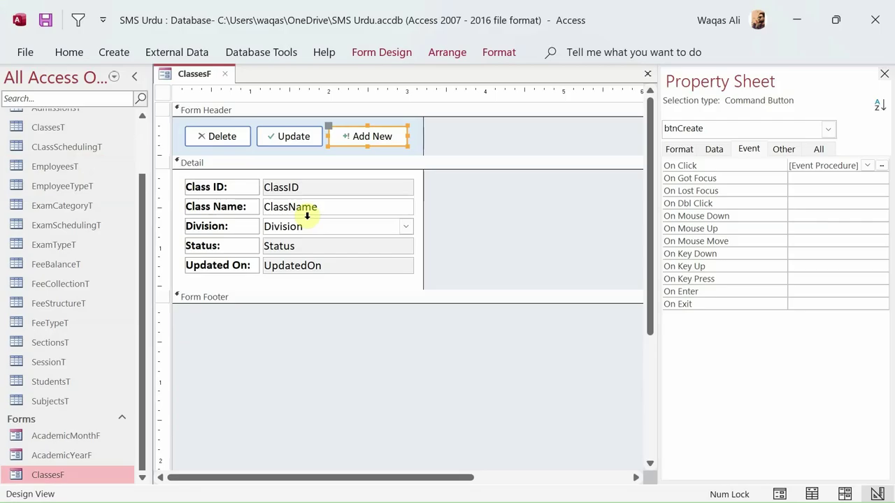
key("alt+F11")
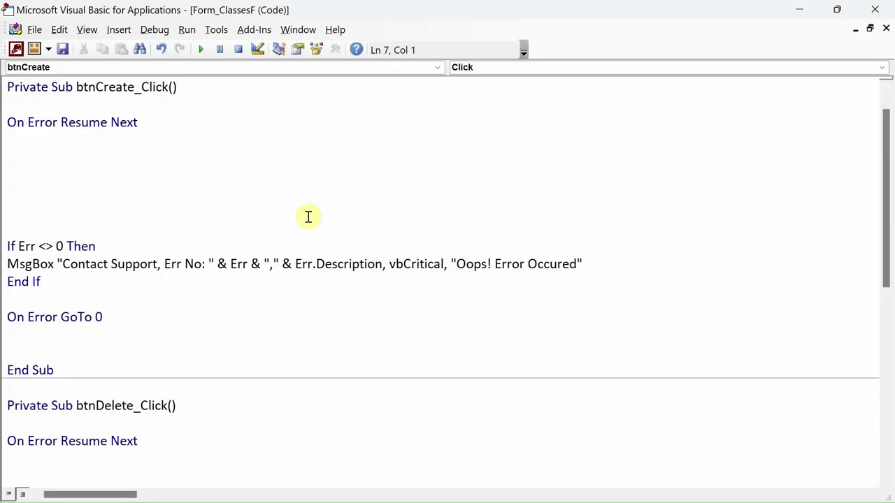
type("if isnull")
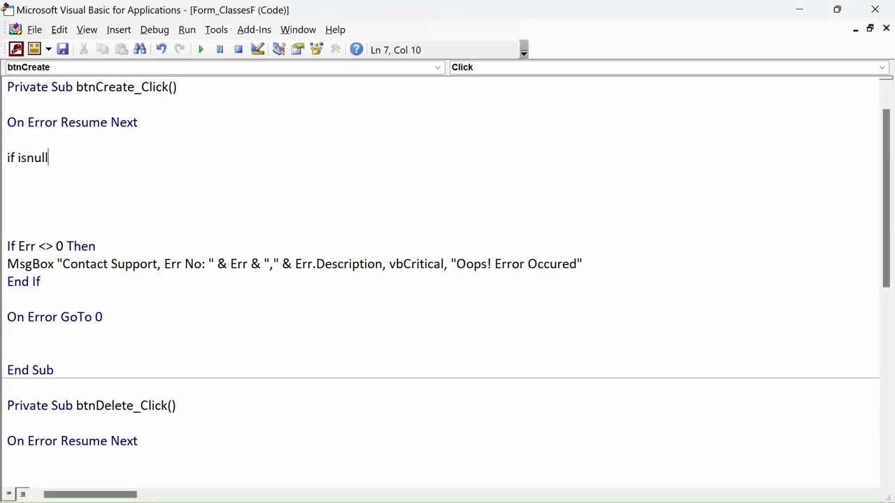
type("(")
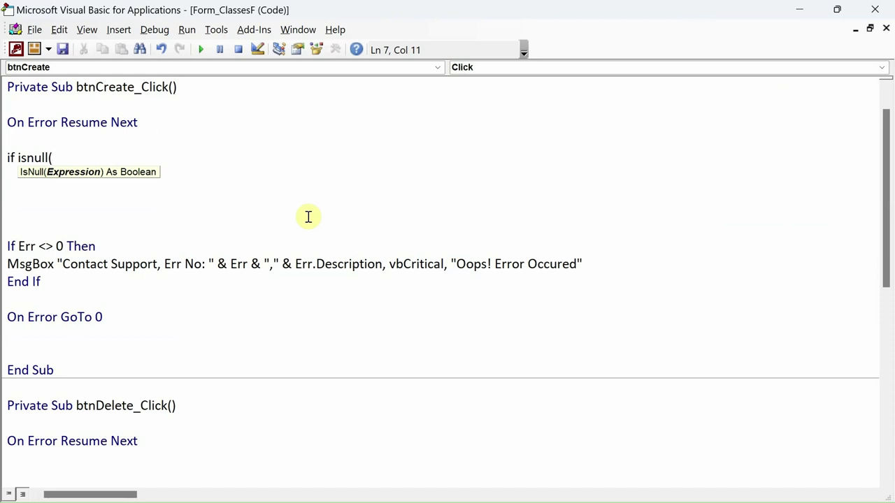
type("me.")
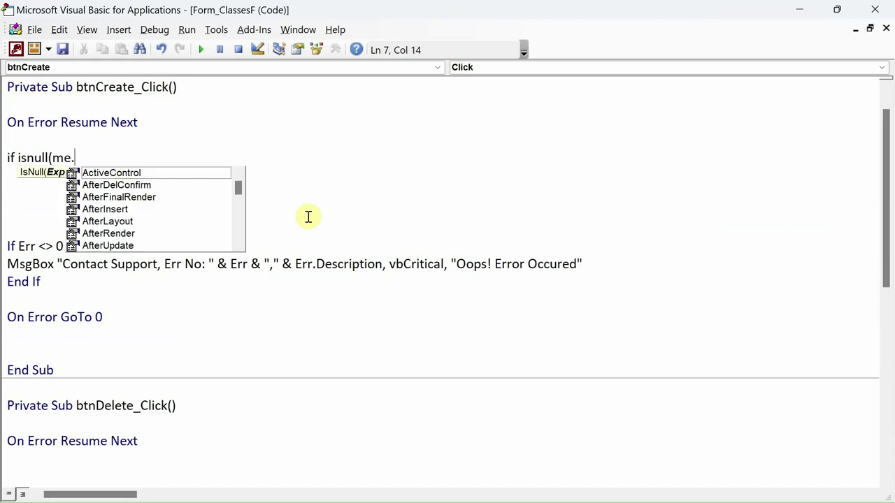
type("classn")
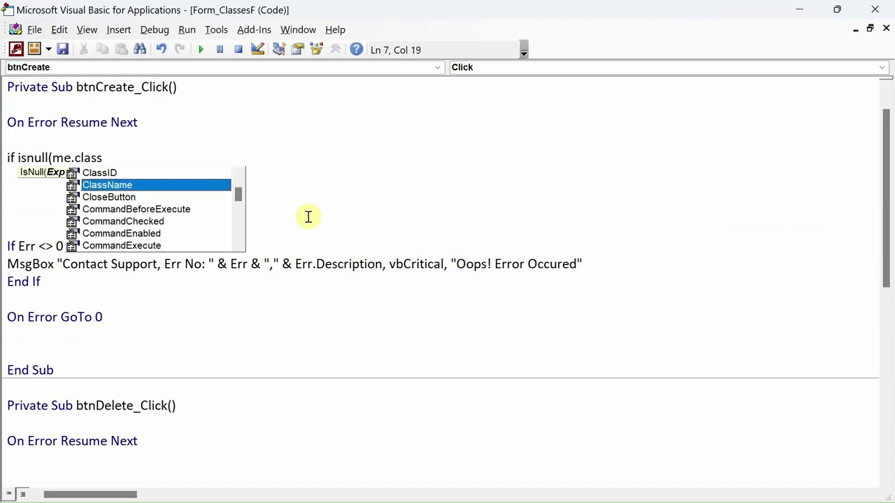
key("Tab")
key("alt+F11")
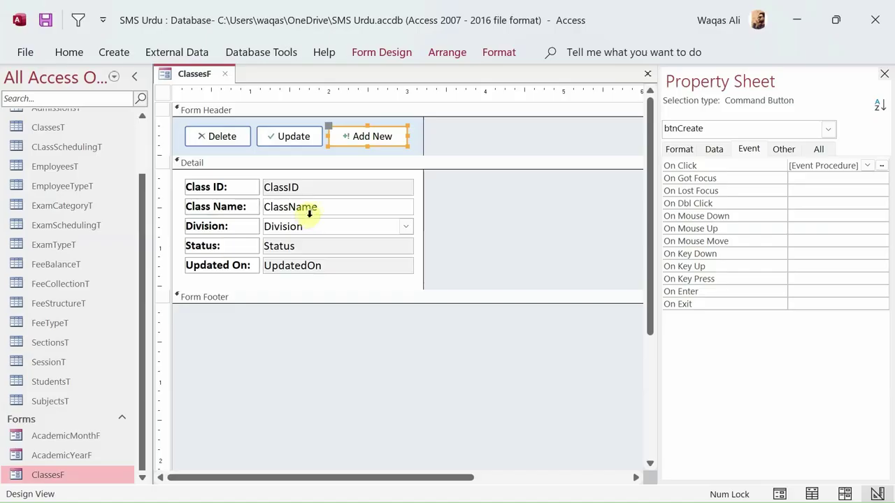
key("alt+F11")
type(")")
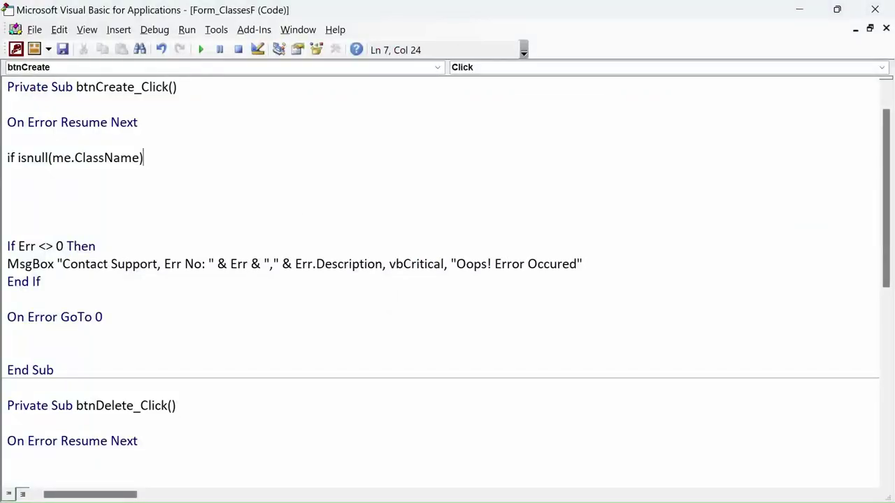
type(" =")
key("Down")
key("Tab")
type("then")
key("Return")
- Add DoCmd.Beep as the first statement inside the ClassName null check
type("do")
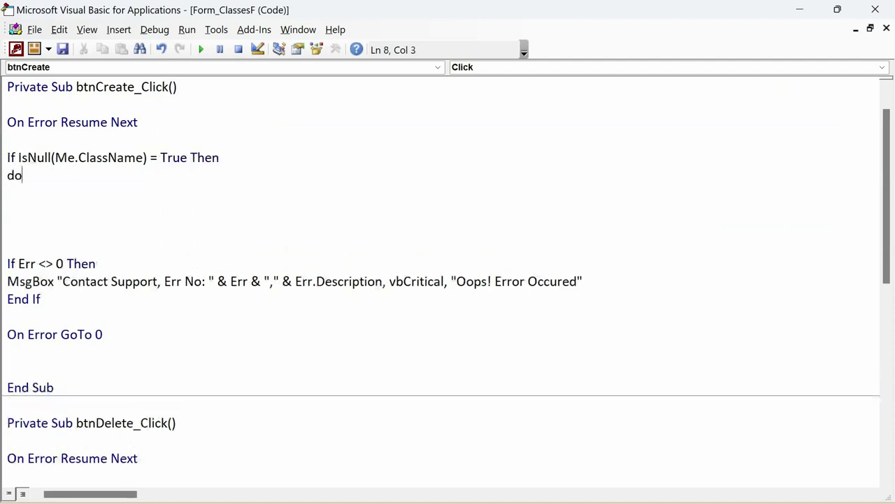
type("cmd.bee")
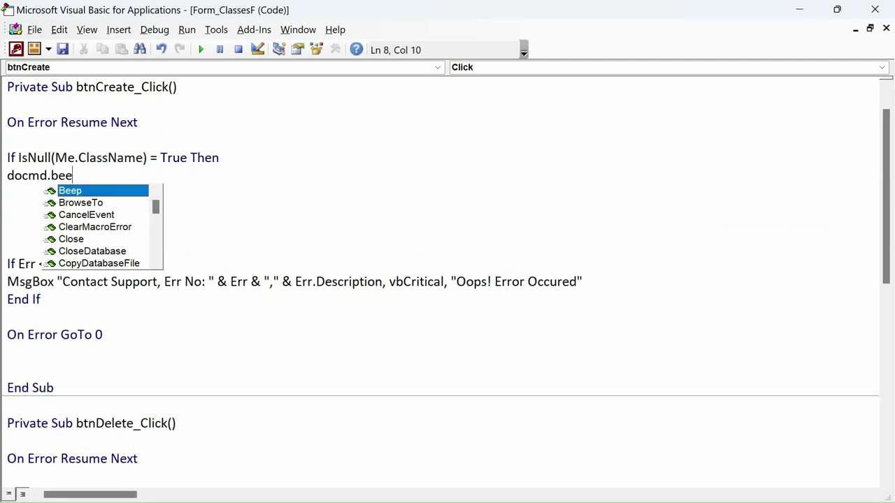
key("Return")
- Below the beep, add MsgBox "Please provide the name of the class.", vbCritical, "Information"
type("ms")
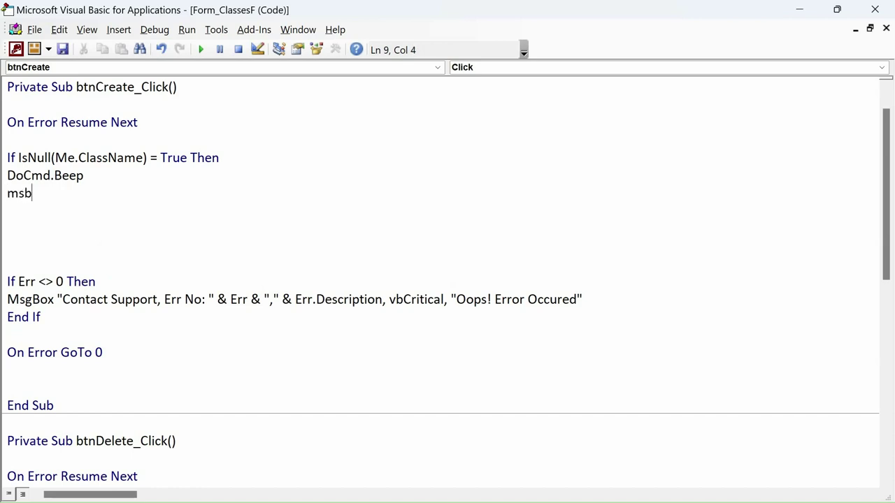
type("gbox ")
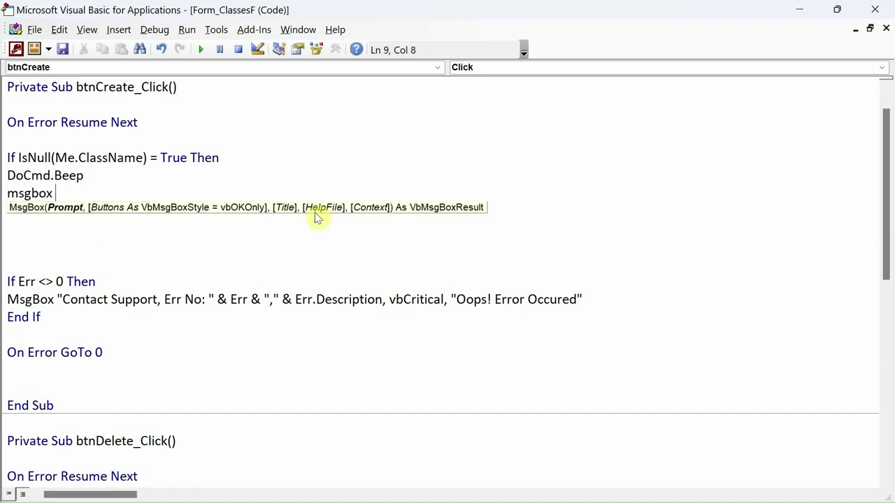
type("\"Please prov")
type("ide the name o")
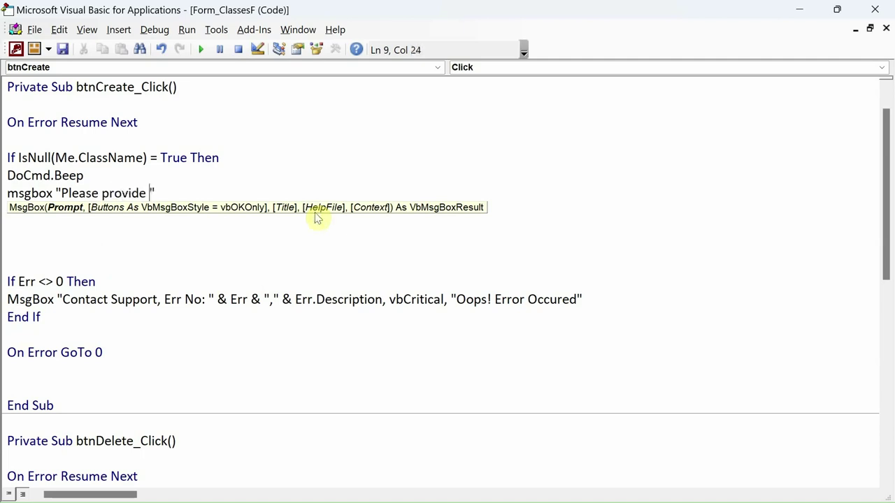
type("f t")
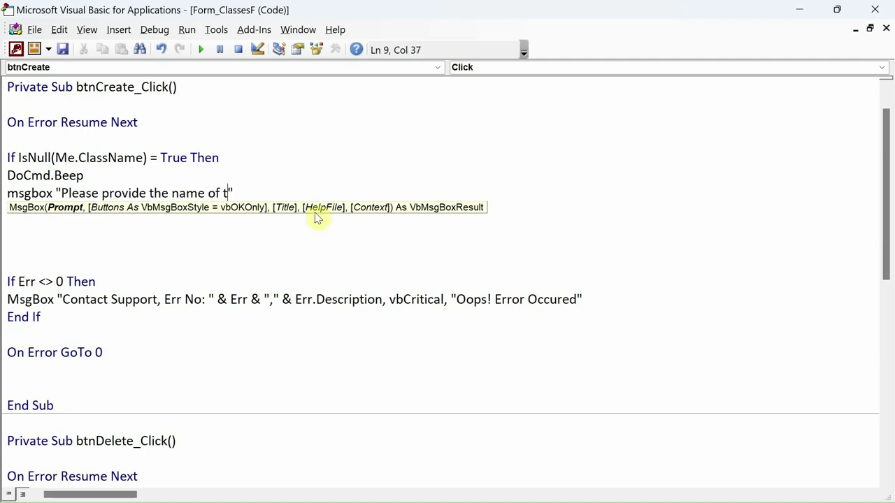
type("he class.\",vbCritical")
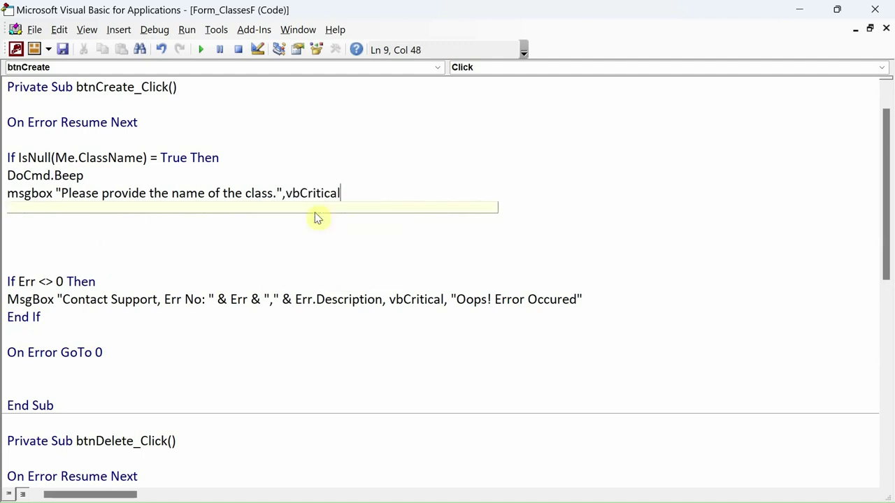
type(", \"")
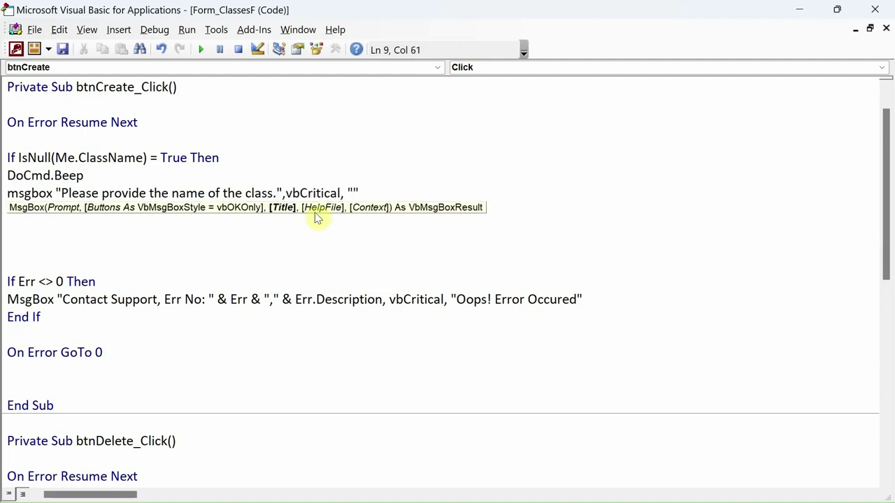
type("Information")
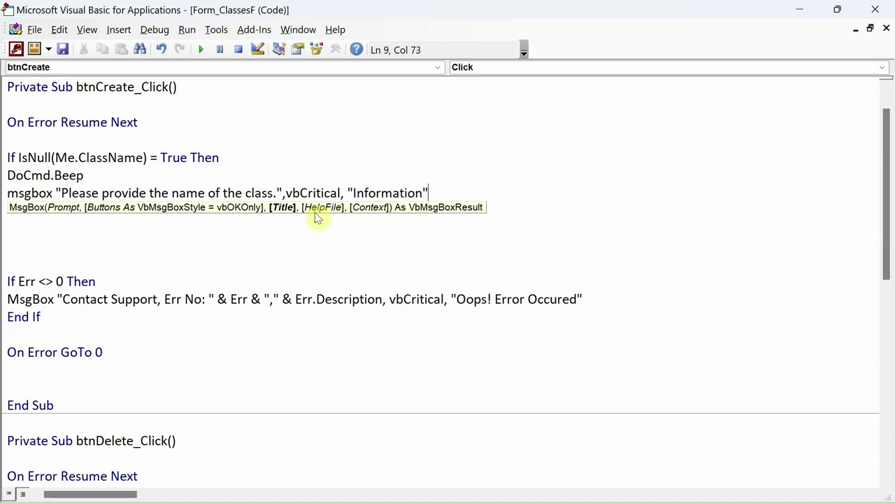
type("\"")
key("Return")
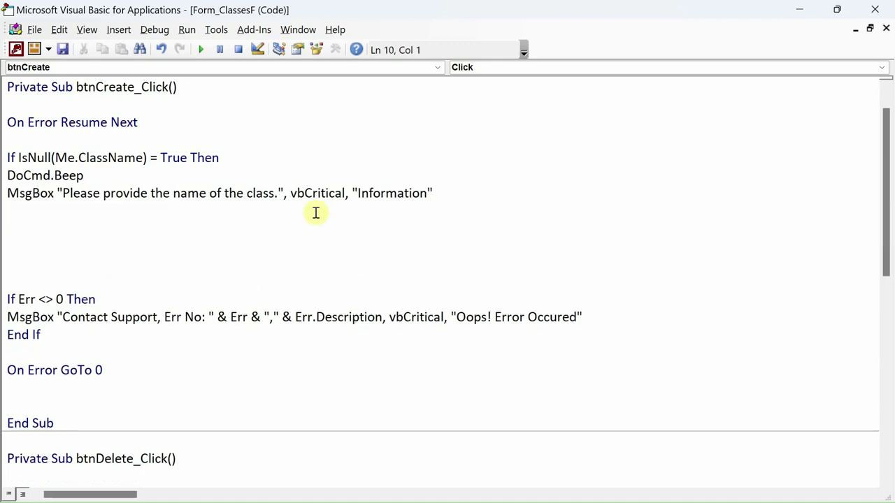
- Below the message box in the ClassName null check, add the line Me.ClassName.SetFocus
type("me.clas")
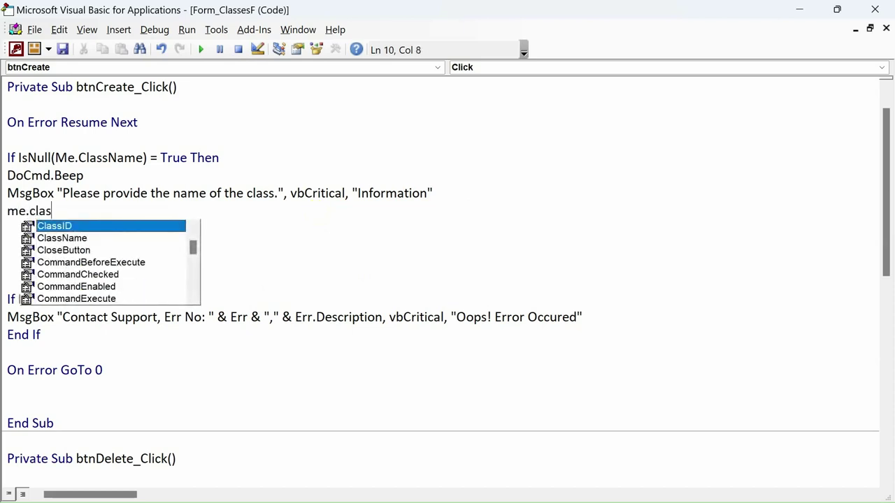
type("s")
key("Down")
key("Tab")
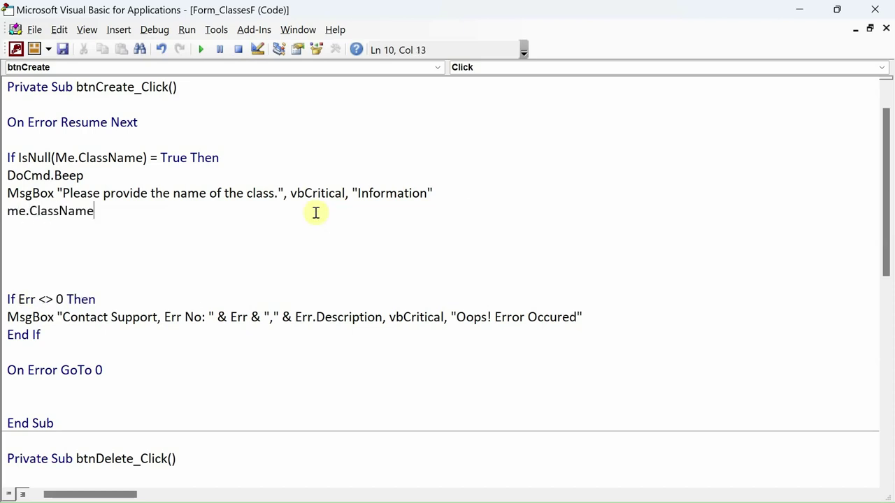
type(".set")
key("Tab")
key("Return")
- Duplicate the whole ClassName null check block below itself as an ElseIf branch
key("shift+Up")
key("shift+Up")
key("shift+Up")
key("shift+Up")
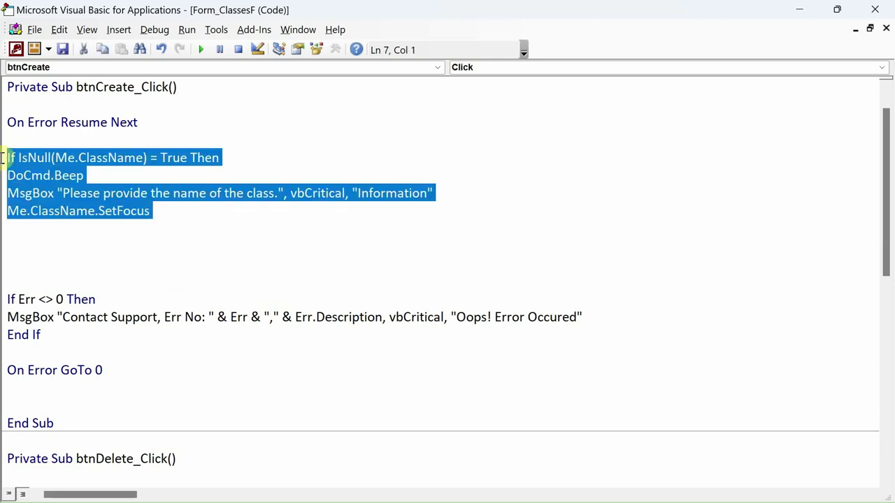
key("ctrl+c")
left_click(31, 242)
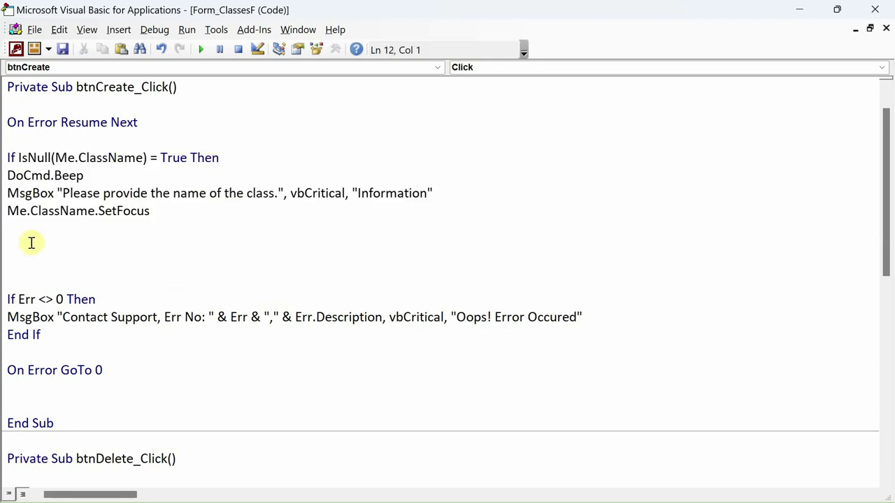
type("else")
key("ctrl+v")
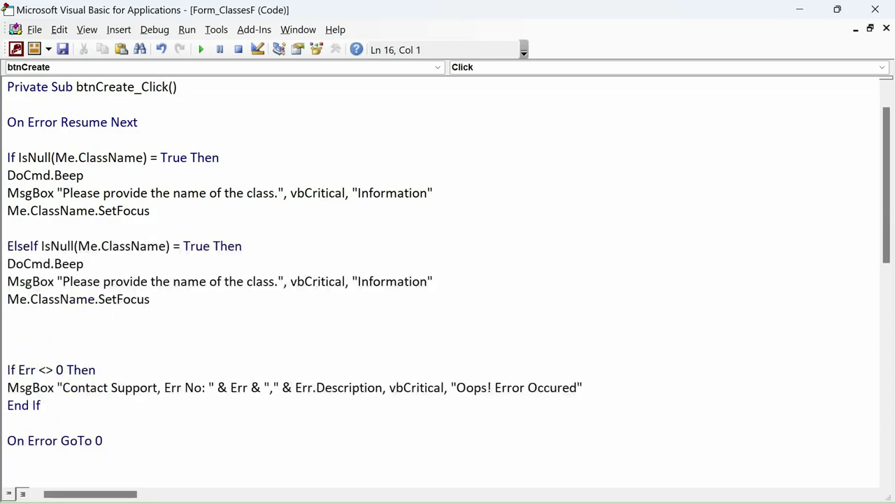
- Check the division combo box's name on the form and make the ElseIf condition test Me.Division instead of Me.ClassName
key("alt+F11")
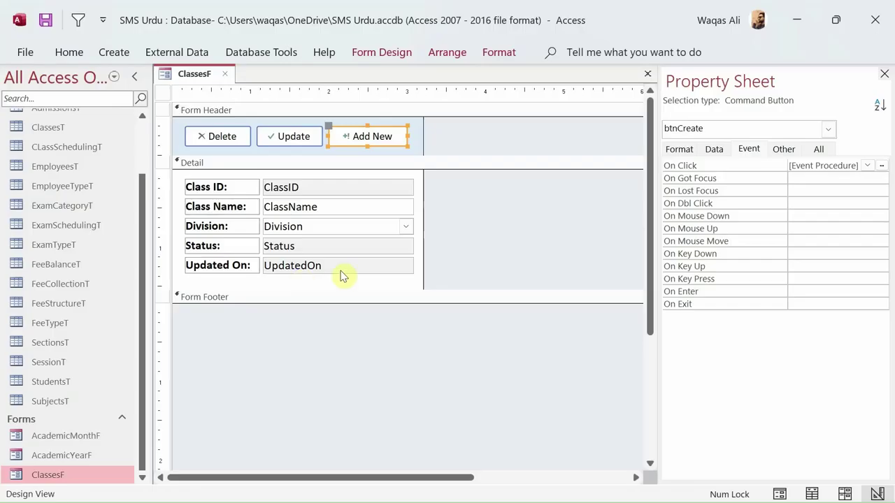
left_click(336, 232)
key("alt+F11")
left_click(121, 245)
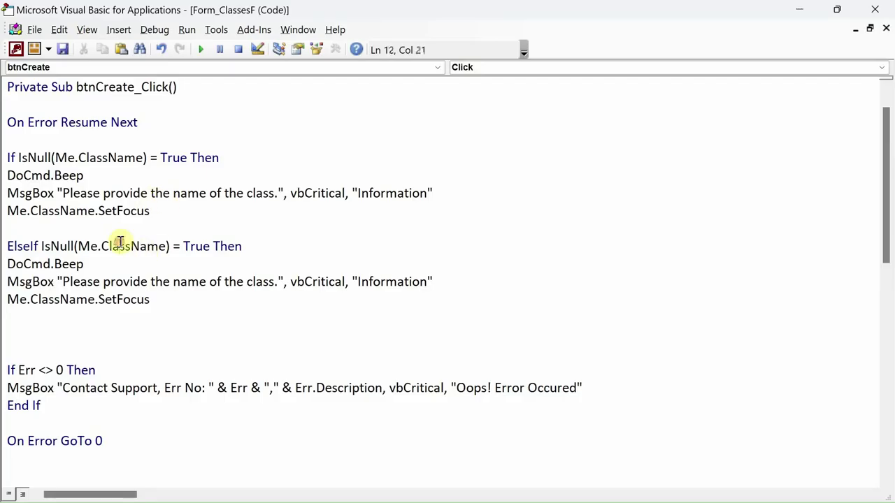
double_click(120, 245)
key("BackSpace")
key("ctrl+j")
type("di")
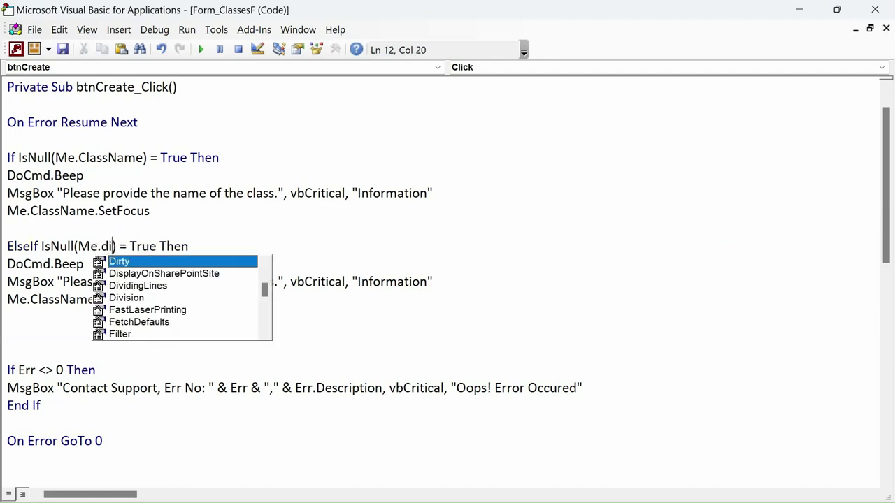
type("vis")
key("Tab")
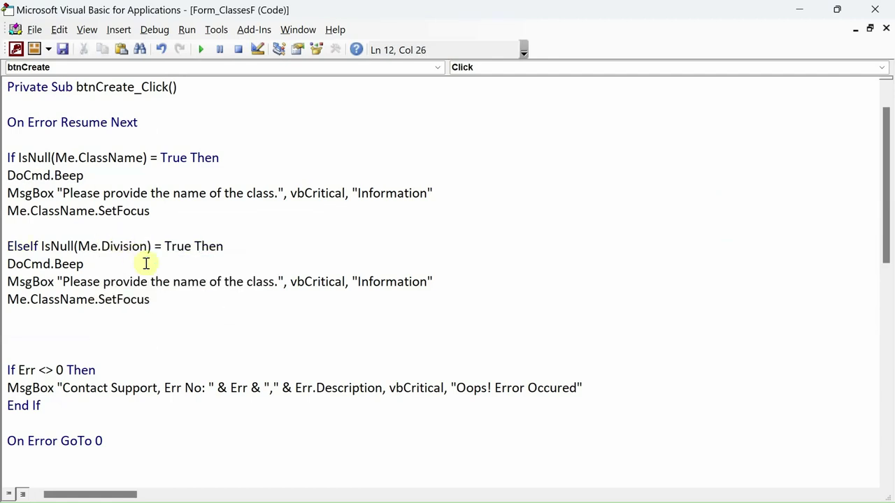
- Change the SetFocus line in the ElseIf branch to Me.Division.SetFocus
double_click(120, 247)
double_click(66, 301)
type("Division")
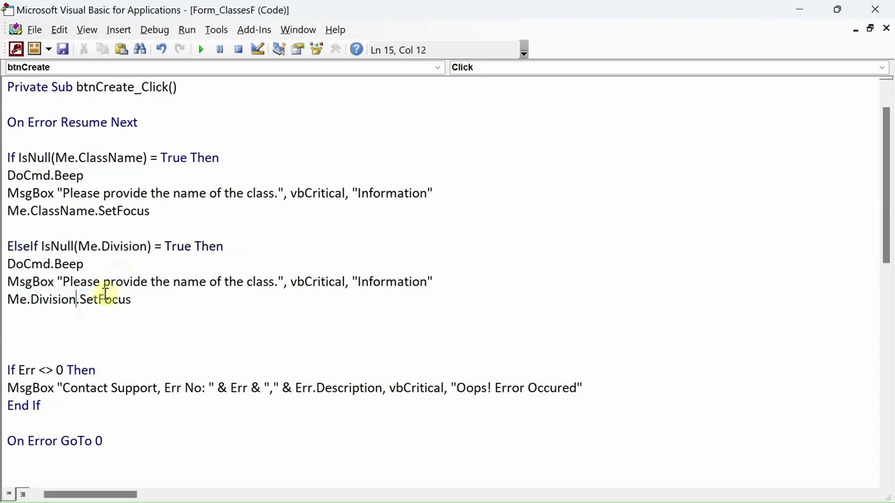
- Change the ElseIf branch's message text to "Please choose the division from drop down list."
left_click_drag(275, 284, 102, 289)
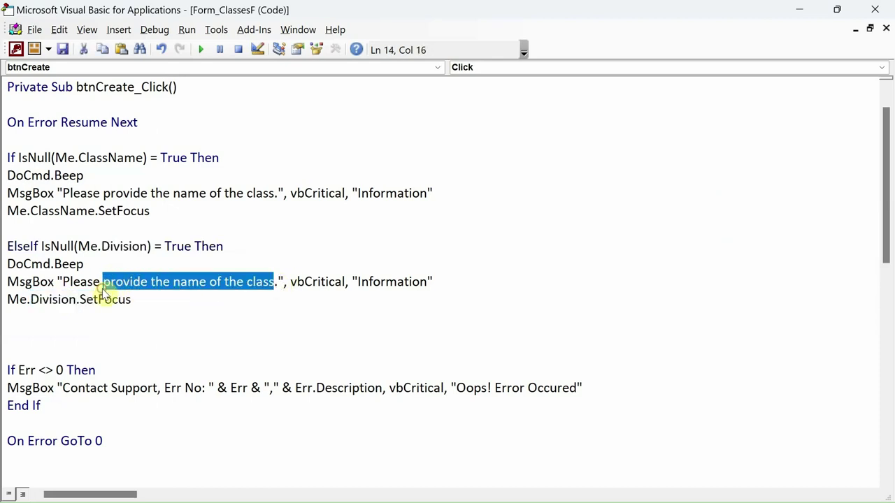
type("choose")
type(" the divisio")
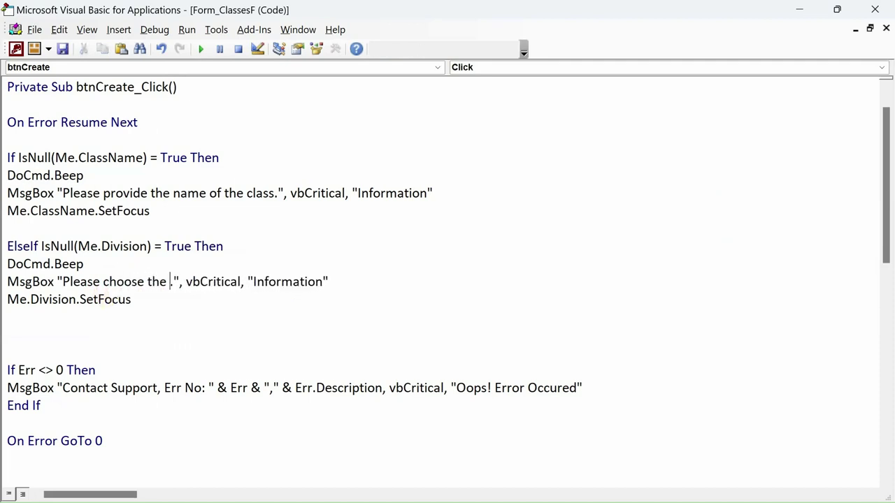
type("n from dr")
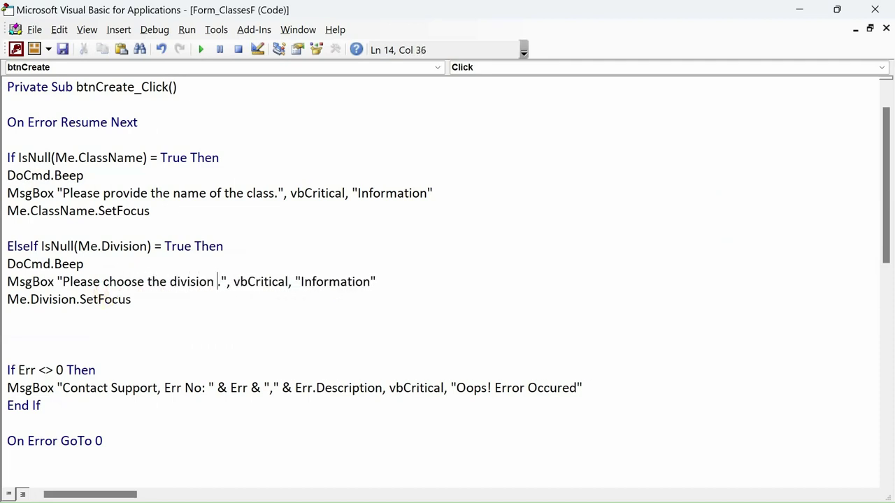
type("op down list")
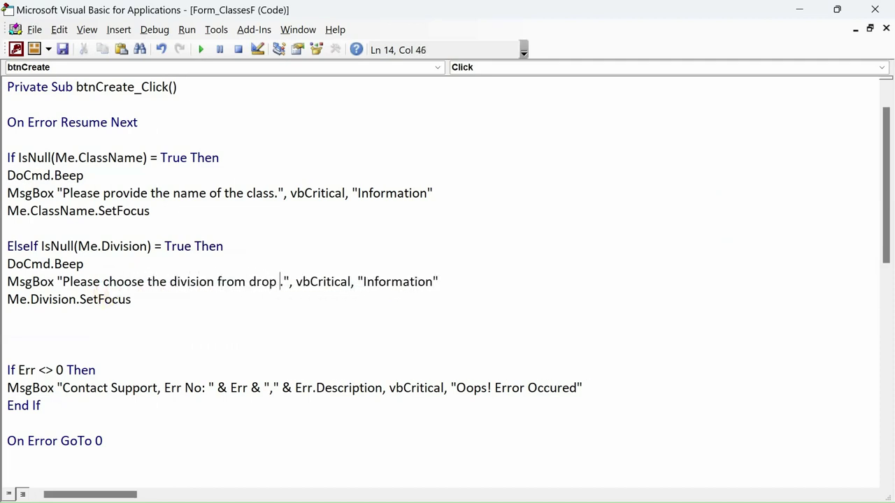
type(".")
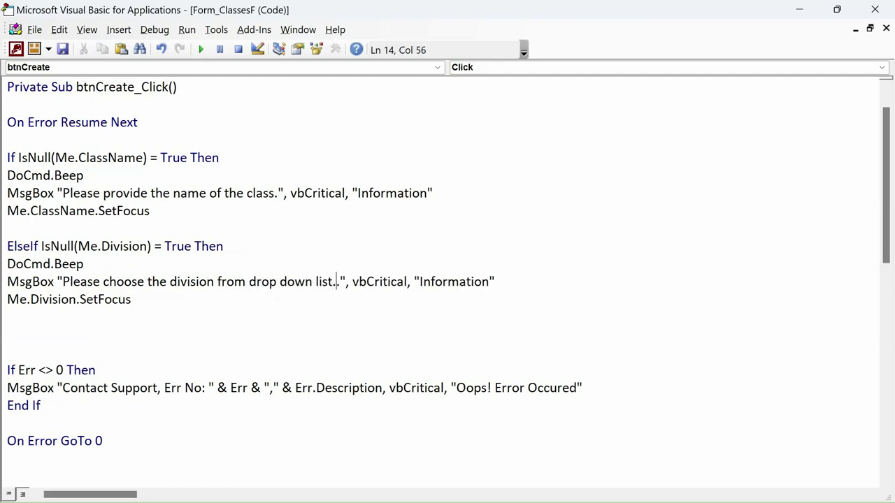
key("BackSpace")
- Review the two required fields on the form, then add an Else branch with blank lines and a closing End If before the Err check
left_click(90, 312)
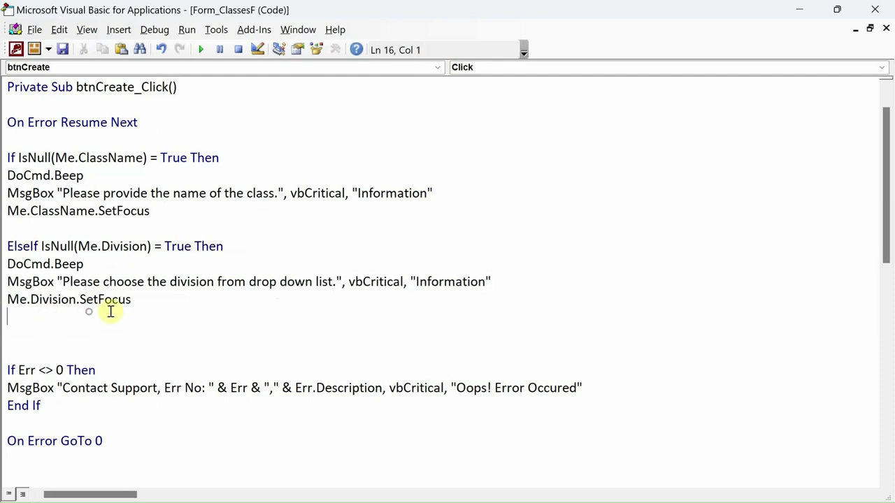
key("alt+F11")
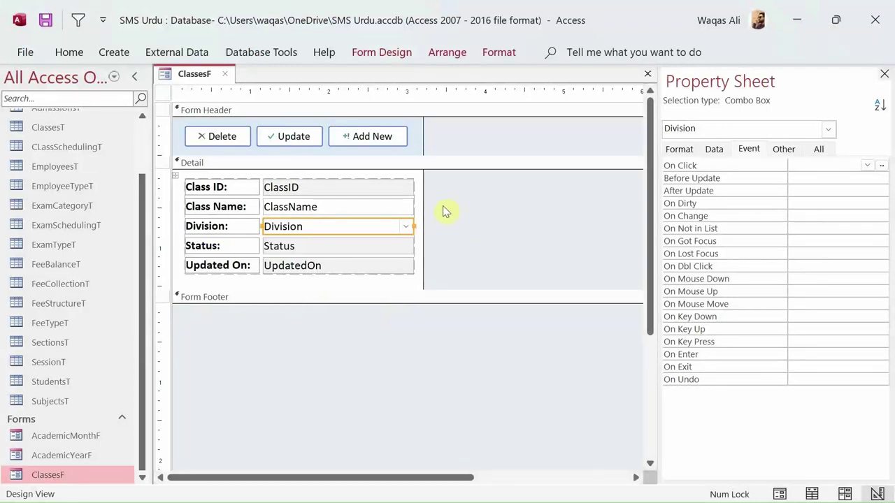
left_click_drag(444, 208, 375, 226)
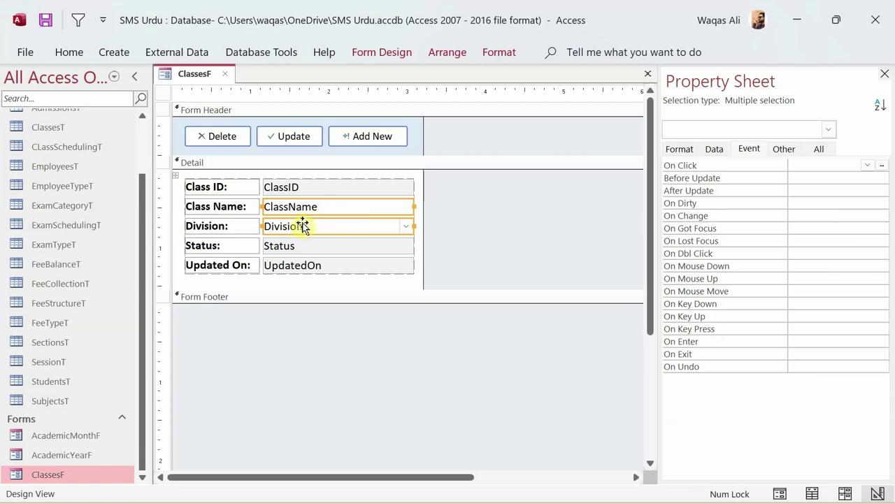
key("alt+F11")
key("Return")
type("else")
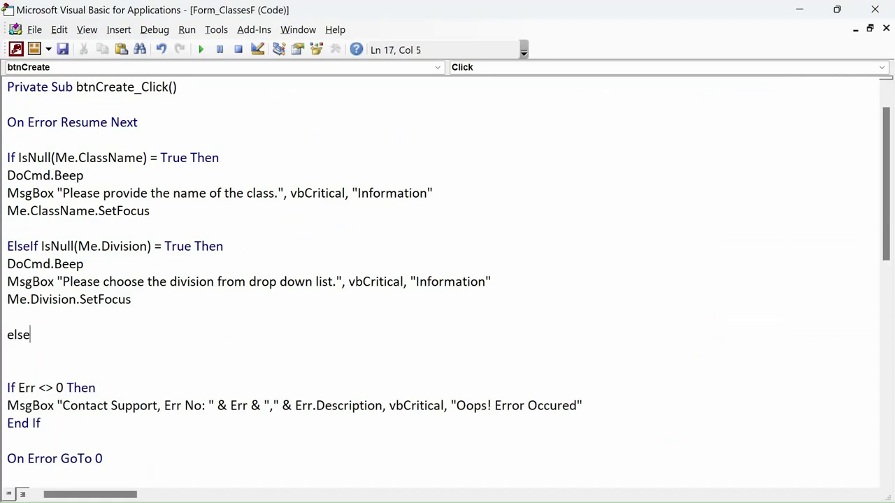
key("Down")
key("Down")
type("endif")
key("Up")
key("Return")
key("Return")
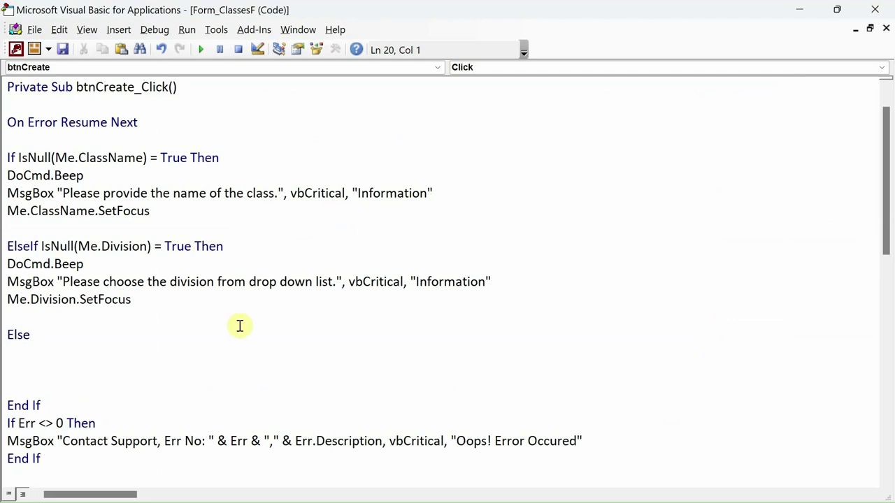
- Below On Error Resume Next in btnCreate_Click, declare Dim rsCreate As Recordset
scroll(239, 326, "up", 1)
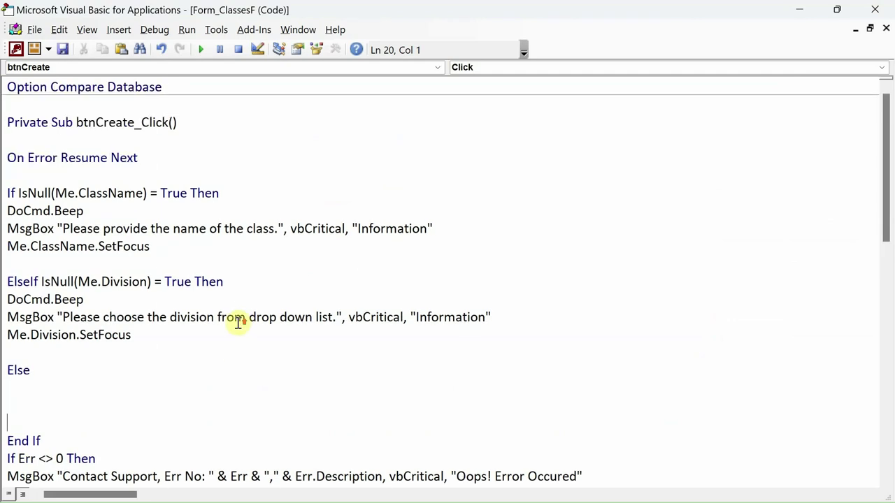
left_click(102, 176)
key("Return")
key("Return")
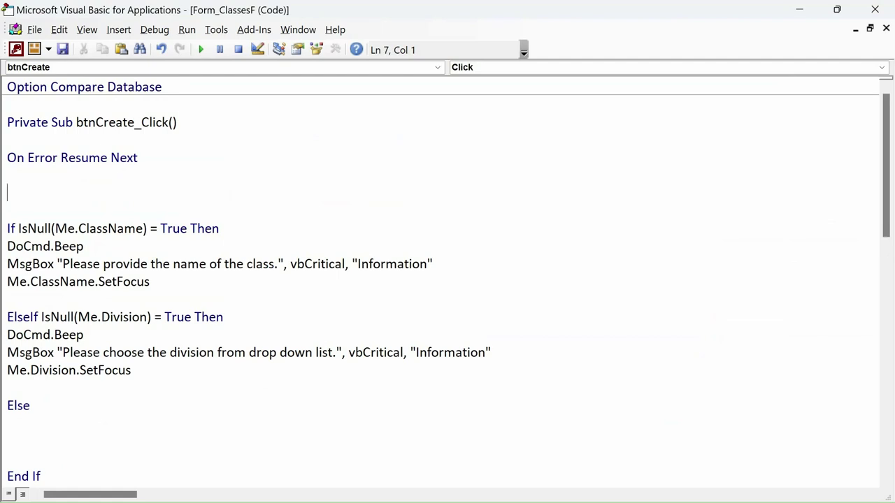
type("dim rsCreate")
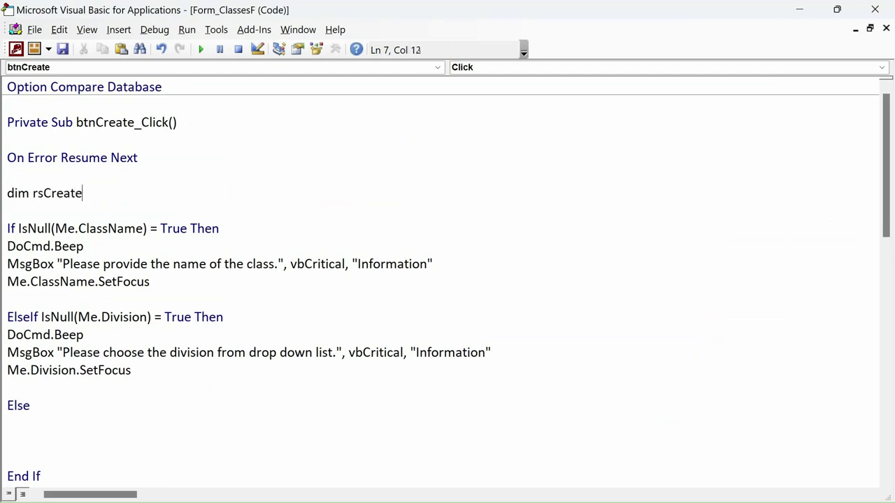
type(".")
type(" as ")
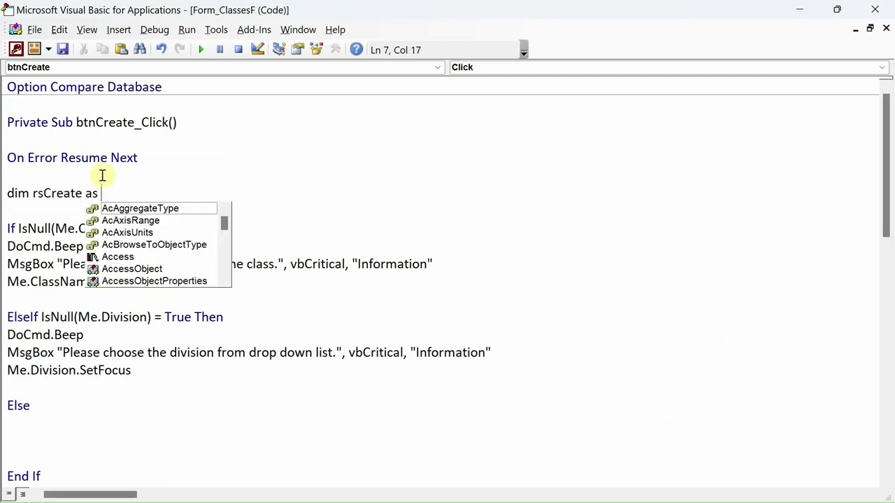
type("recor")
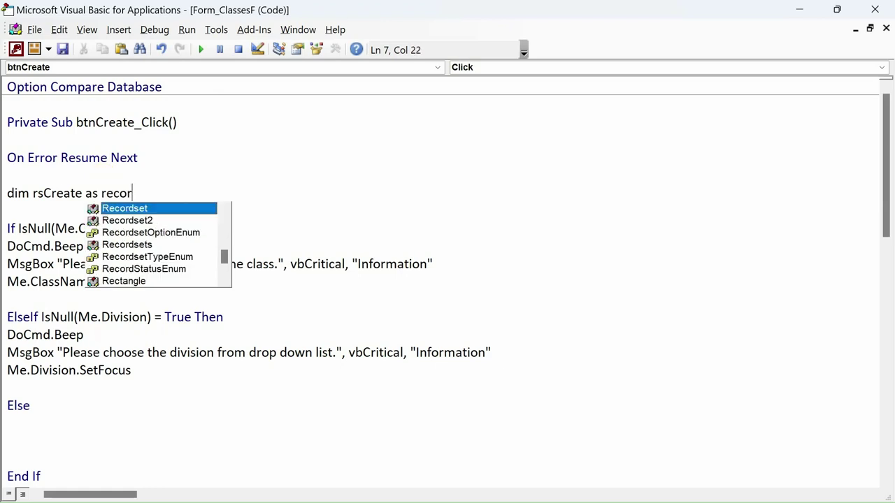
key("Tab")
key("Left")
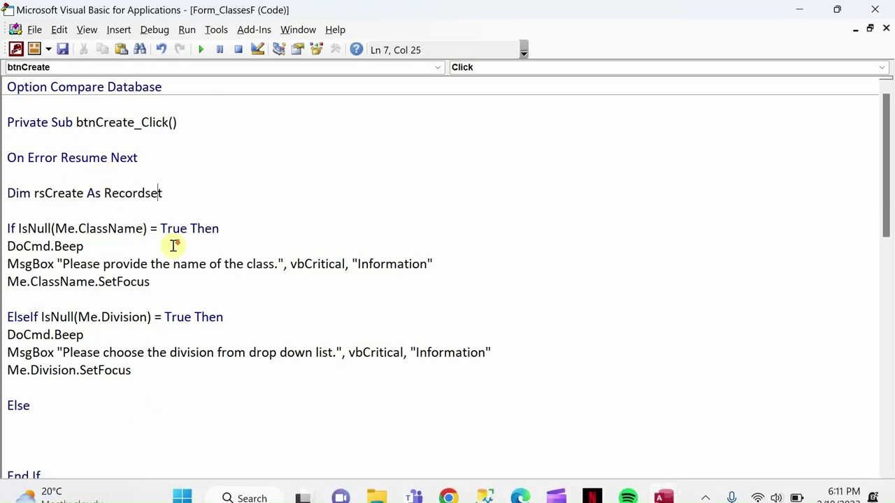
- Add spacing inside the Else branch and write set rscreate = currentdb.OpenRecordset("") with an empty source string
scroll(139, 259, "down", 2)
left_click(67, 323)
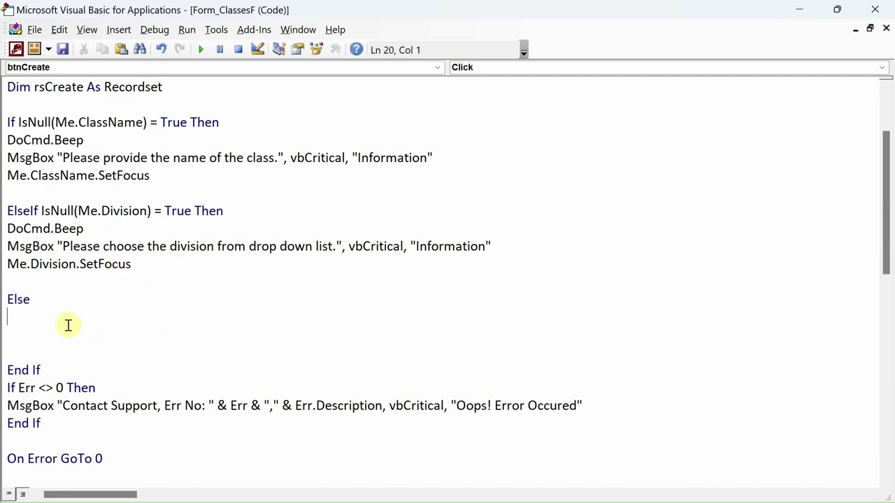
key("Return")
key("Return")
key("Up")
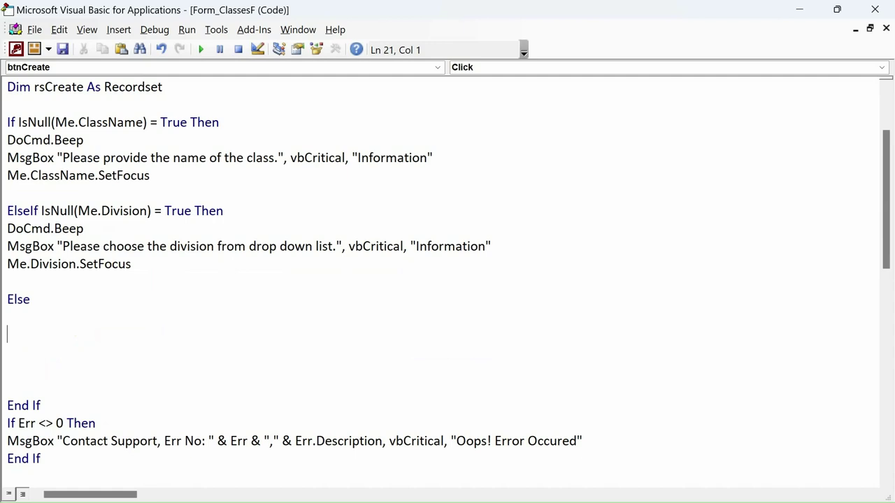
type("set rscreate =")
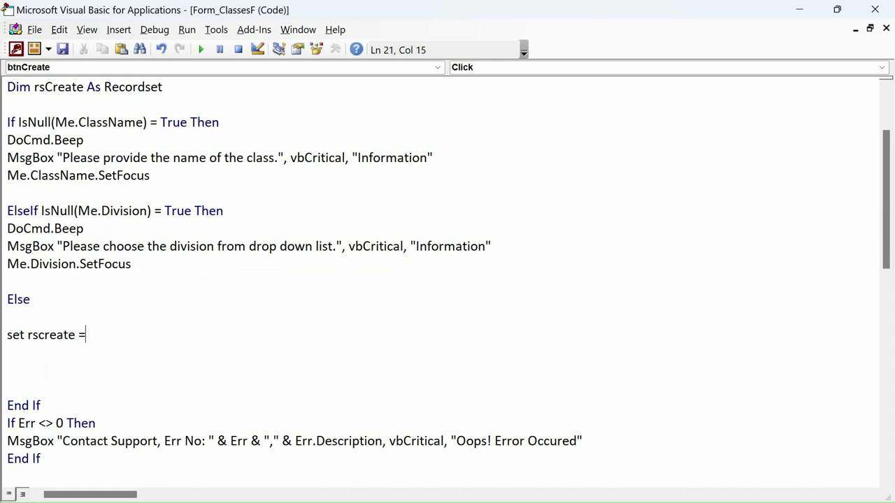
type(" currentdb.open")
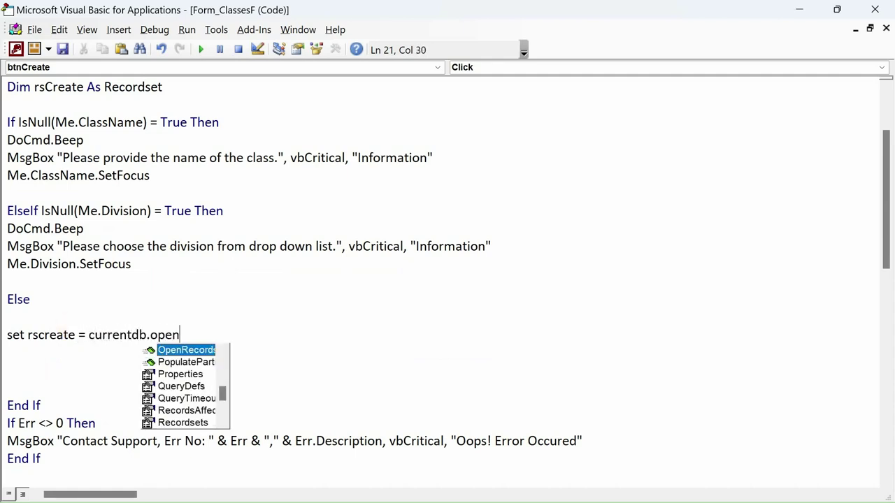
key("Tab")
type("(")
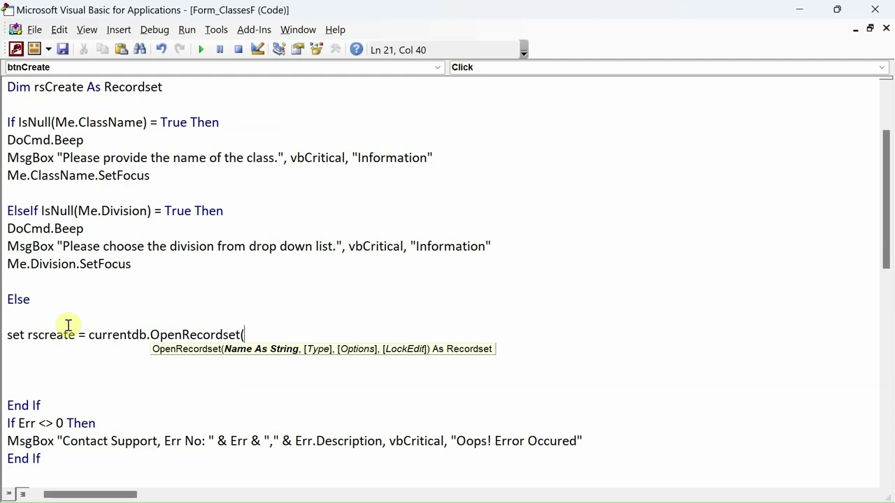
type(")")
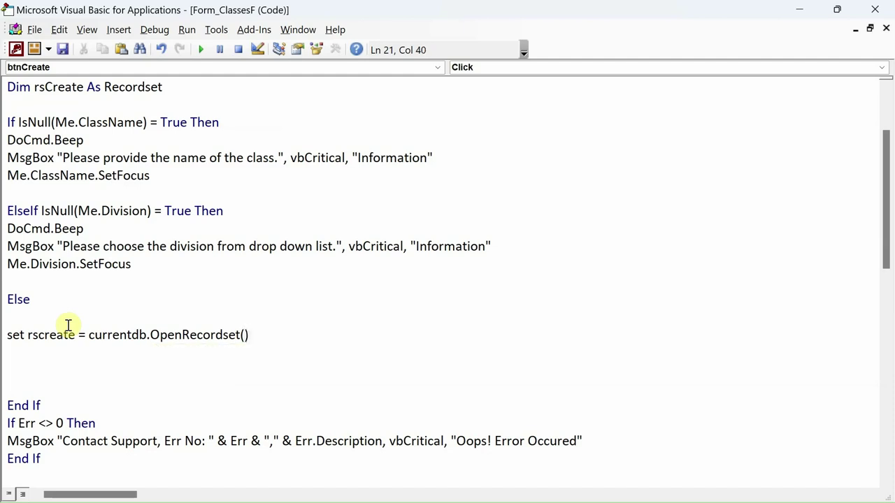
type("\"\"")
key("Left")
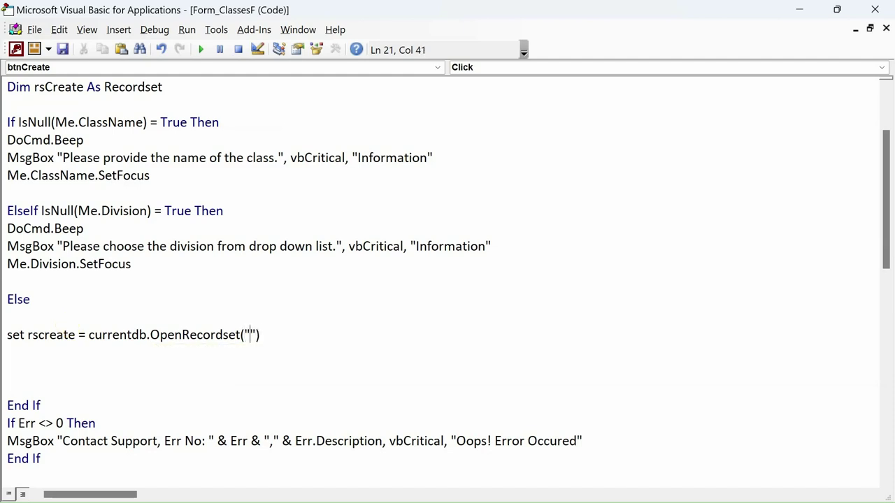
- Copy the name of the ClassesT table from Access into OpenRecordset's empty quotes, and add blank lines below the statement
key("alt+F11")
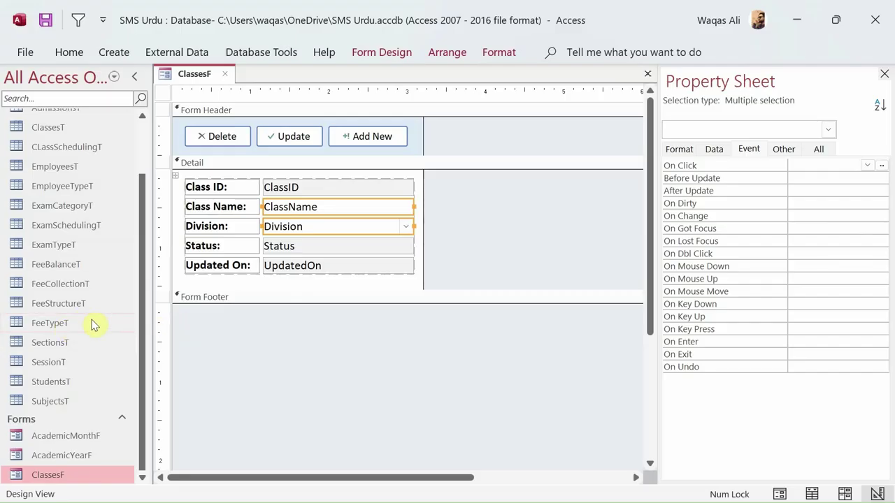
scroll(92, 325, "up", 3)
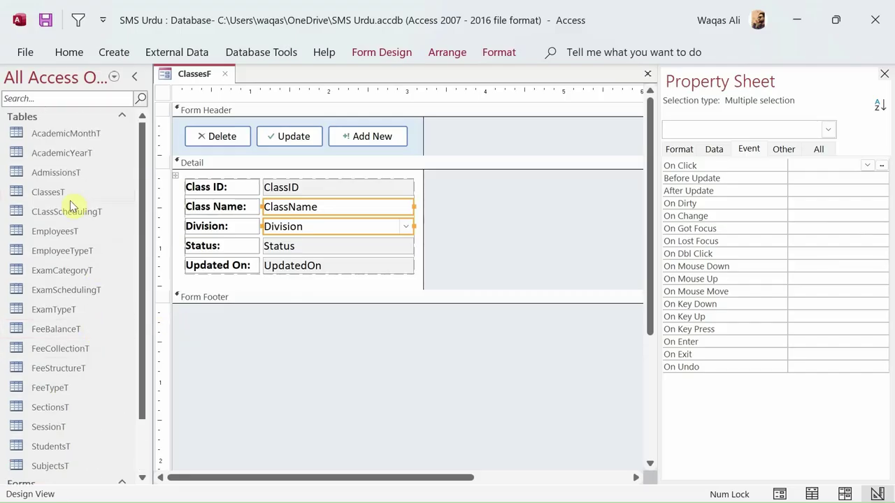
left_click(62, 194)
right_click(61, 194)
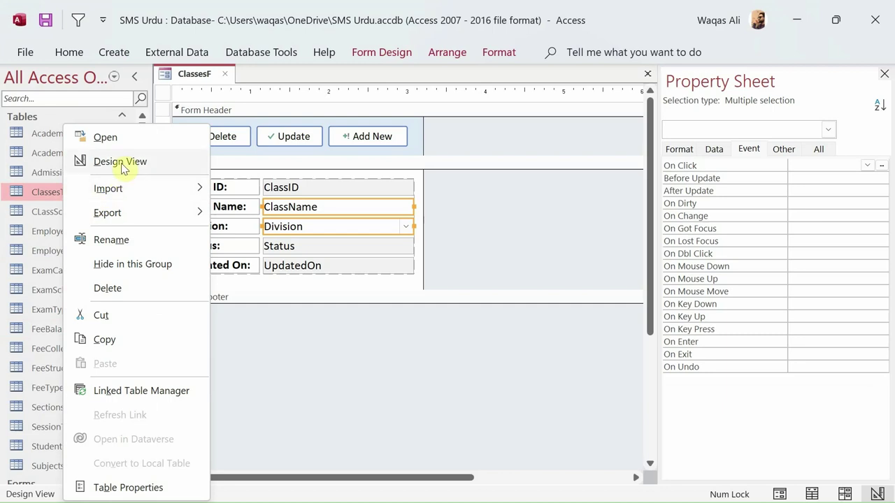
left_click(105, 239)
key("ctrl+c")
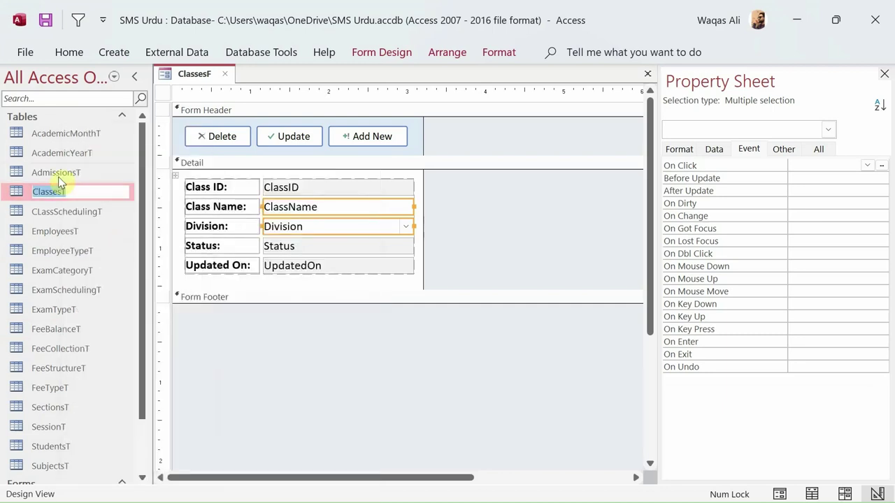
right_click(49, 191)
left_click(75, 221)
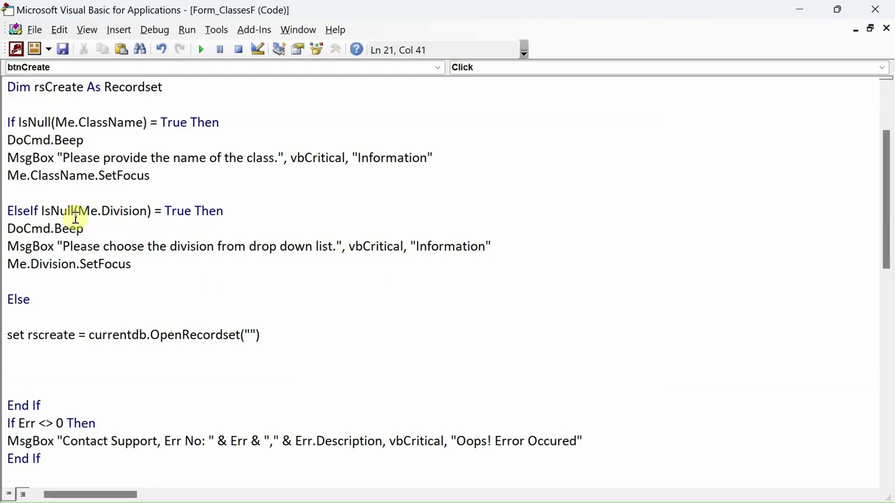
key("ctrl+v")
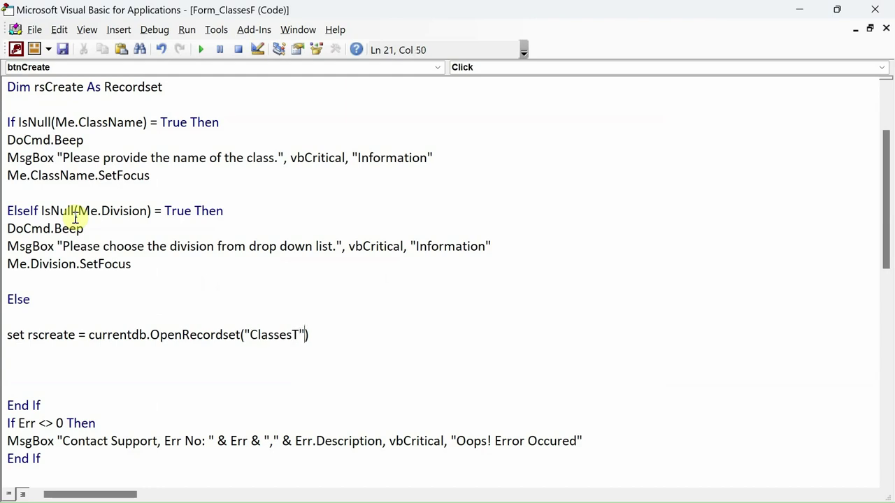
key("Right")
key("Return")
key("Return")
key("Return")
key("Up")
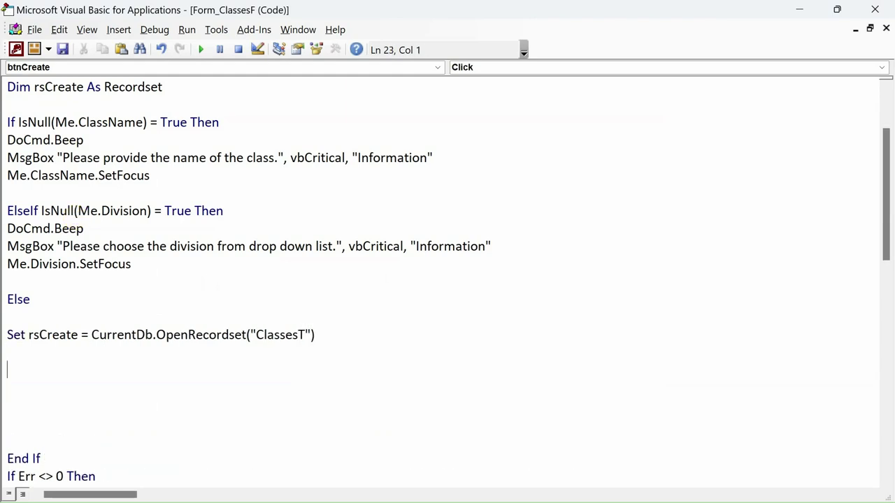
- Below the Set rsCreate line, add the statement rsCreate.AddNew, leaving one blank line between them
key("Up")
left_click(7, 335)
left_click(7, 352)
key("alt+F11")
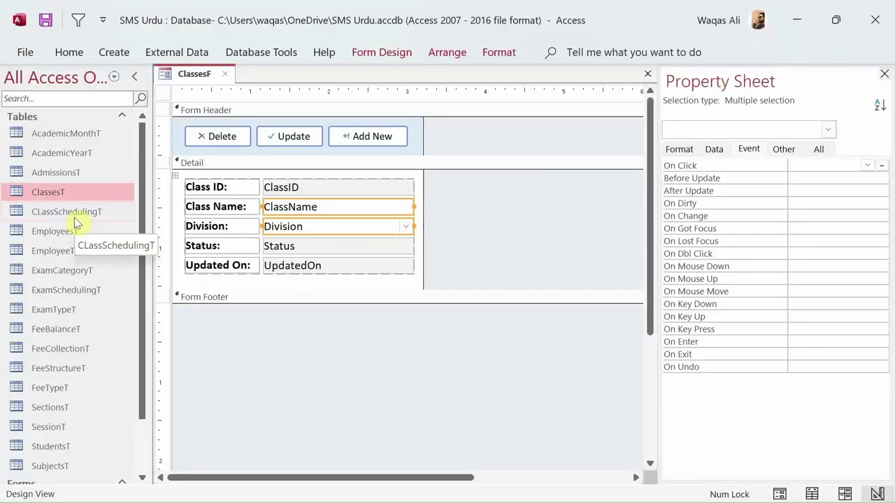
key("alt+F11")
key("Up")
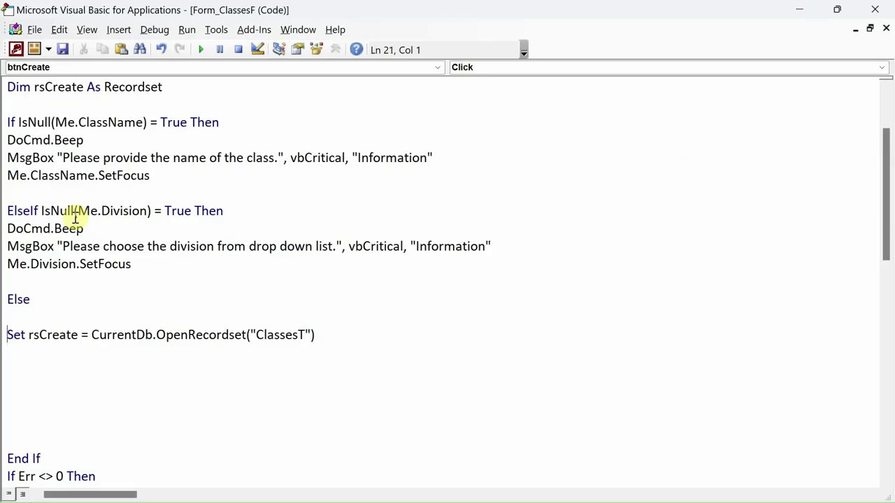
key("Down")
key("Down")
type("rscrea")
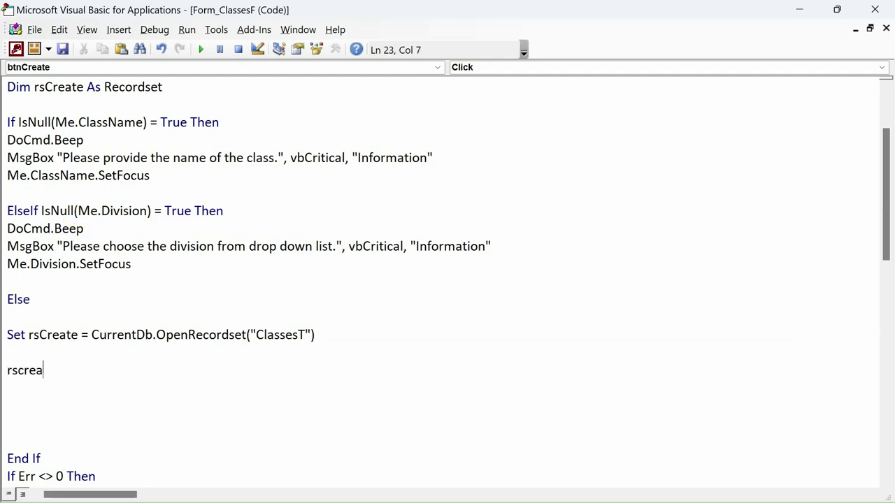
type("te.addn")
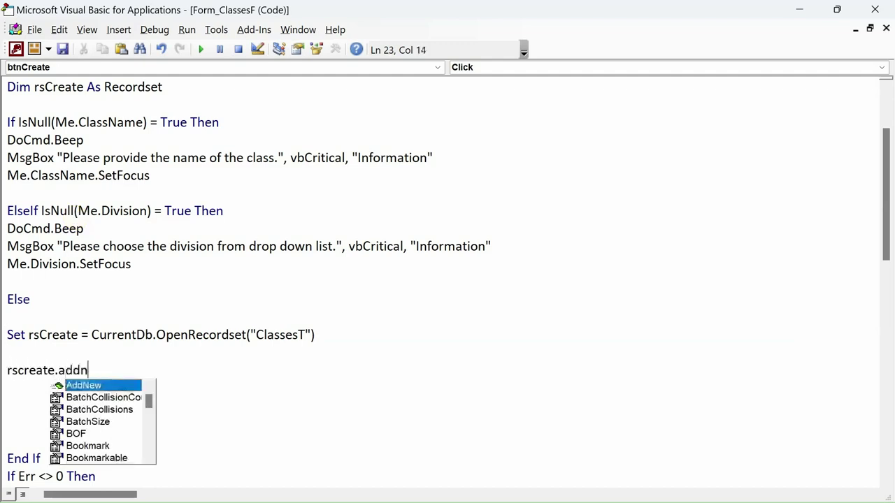
key("Tab")
key("Return")
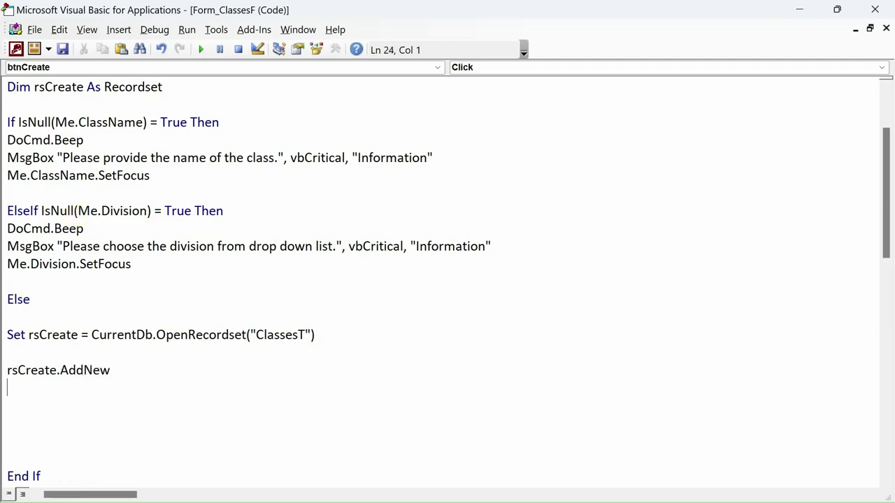
- Return to the ClassesF form in Access and clear the form's Record Source property
key("alt+F11")
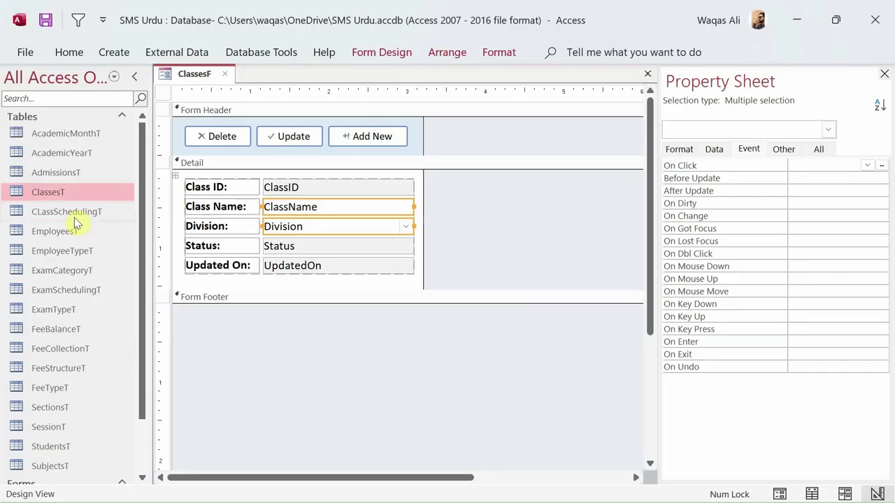
left_click(451, 222)
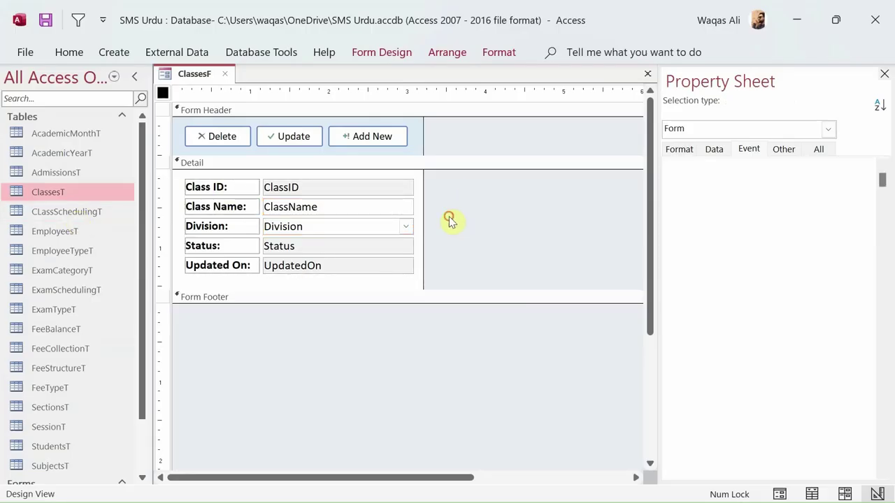
left_click(401, 210)
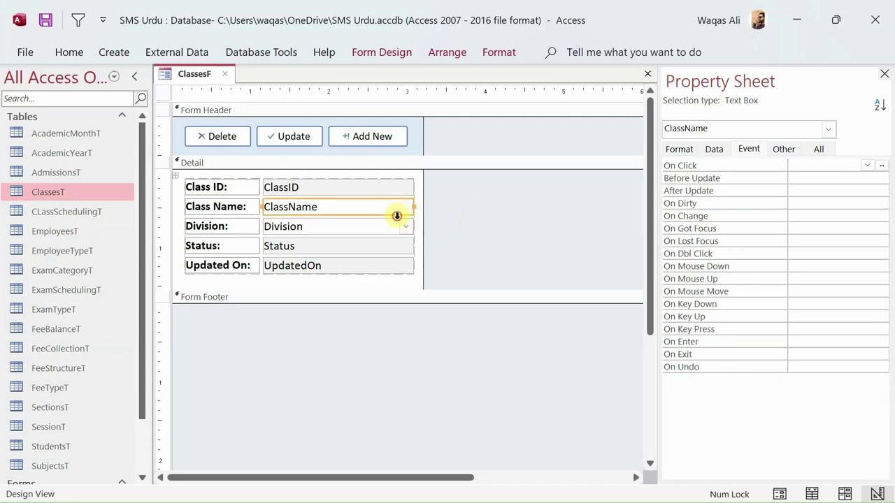
left_click(397, 215)
left_click(542, 216)
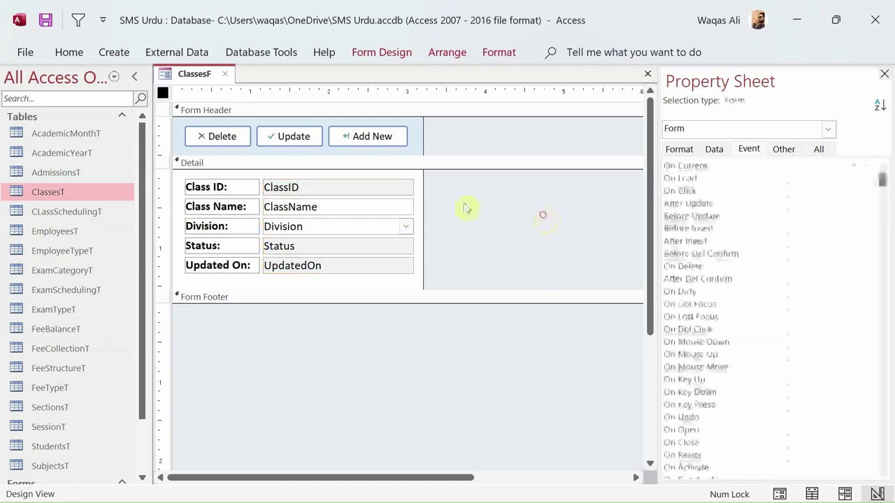
left_click(714, 149)
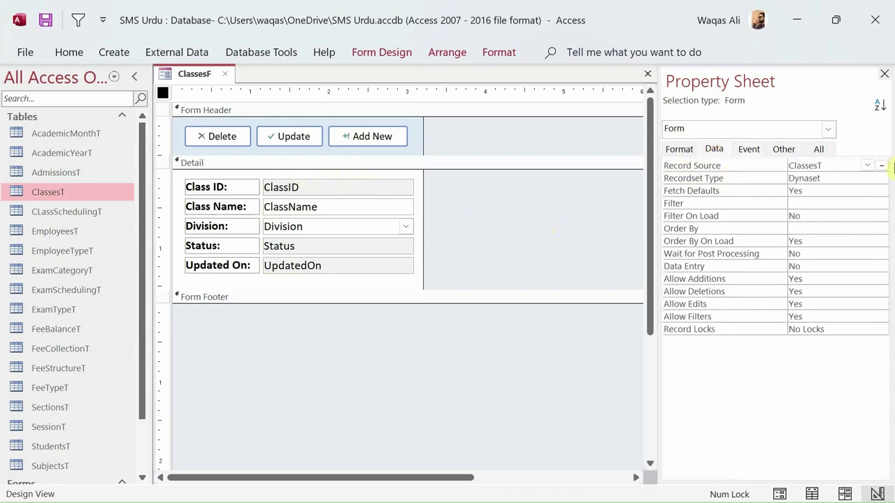
left_click(735, 163)
key("Delete")
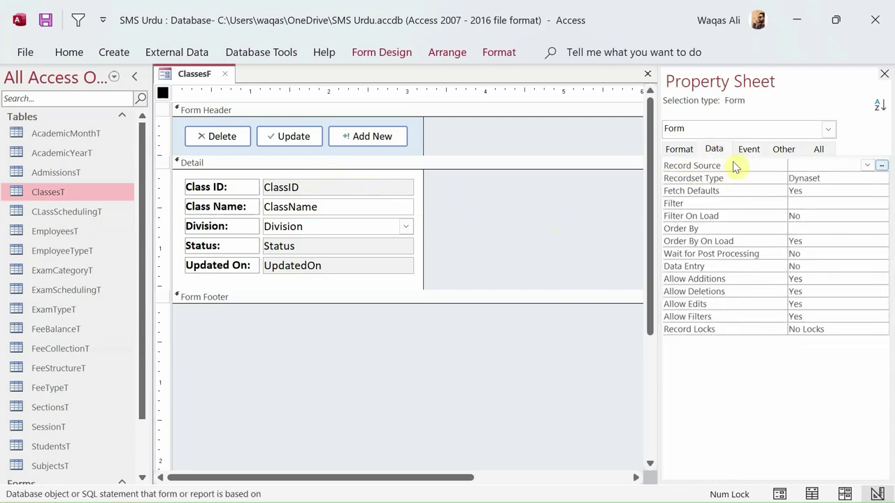
key("Return")
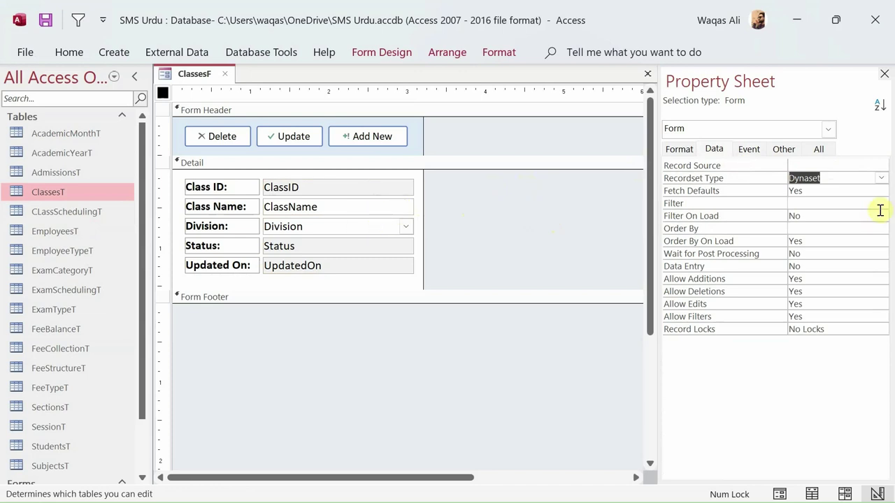
- Check the data properties of the ClassName and Division controls, then open the ClassesT table in Design View
left_click(344, 209)
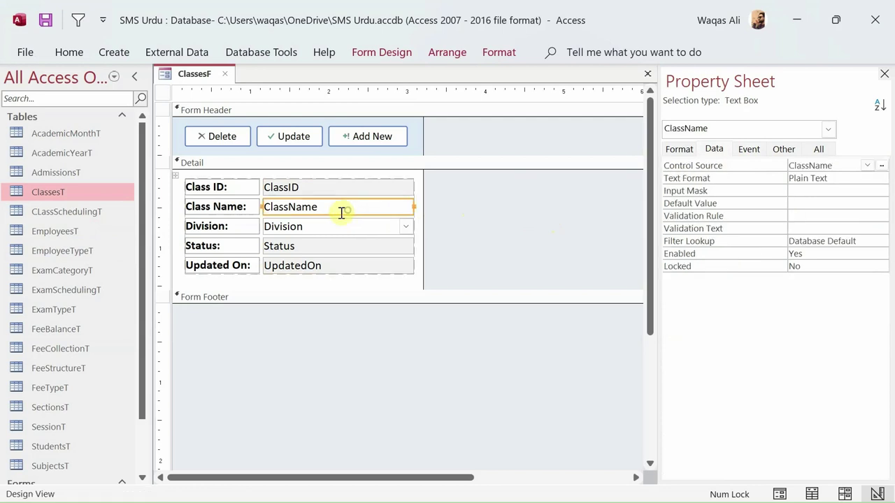
left_click(334, 224)
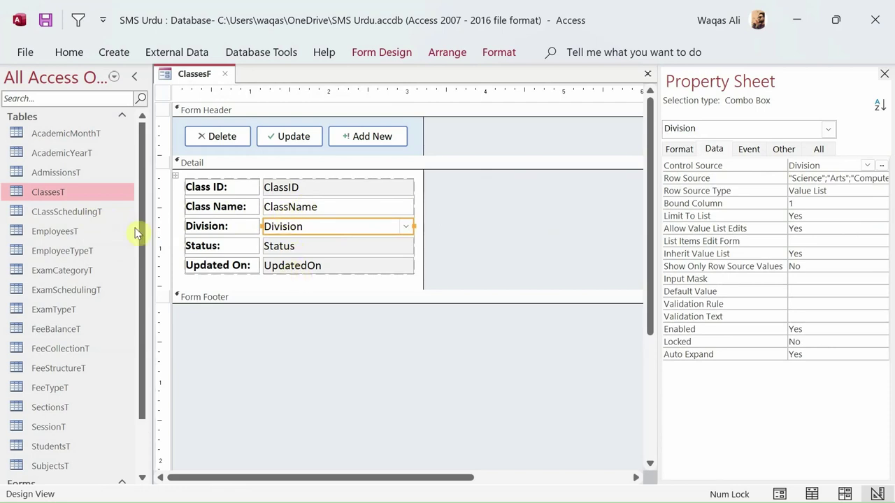
double_click(84, 195)
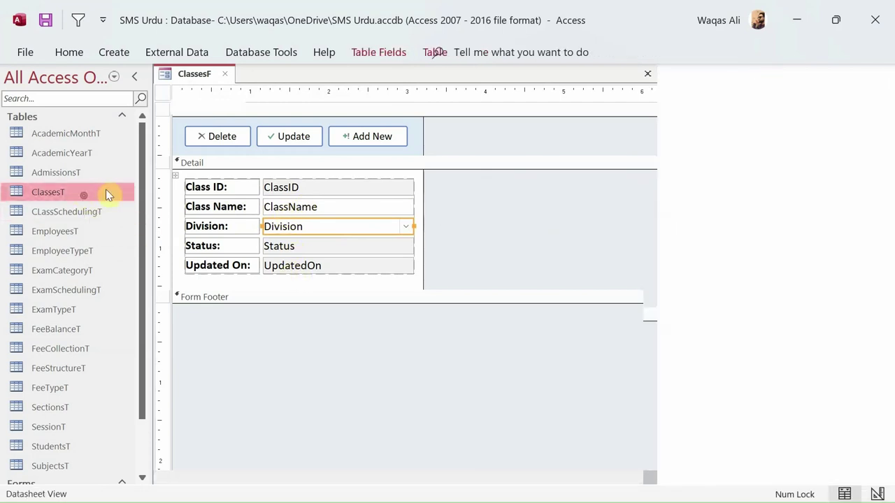
key("Tab")
key("Tab")
key("Tab")
key("Tab")
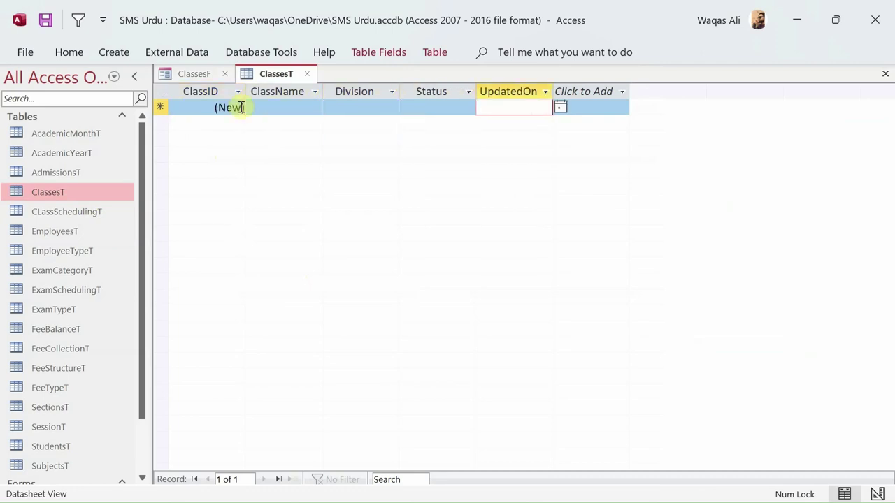
right_click(267, 81)
left_click(307, 169)
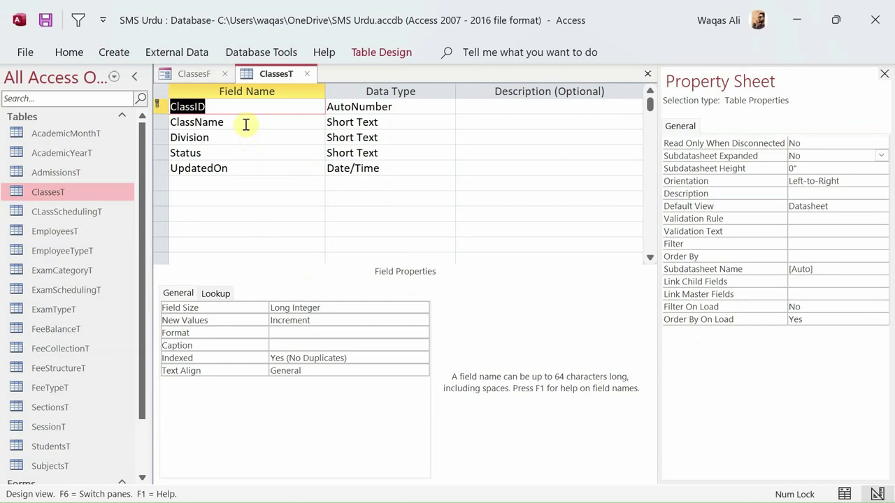
- Copy the ClassName field name from ClassesT in Access and add rsCreate!ClassName = Me.ClassName.Value below rsCreate.AddNew in the VBA editor
left_click_drag(245, 124, 155, 124)
key("ctrl+c")
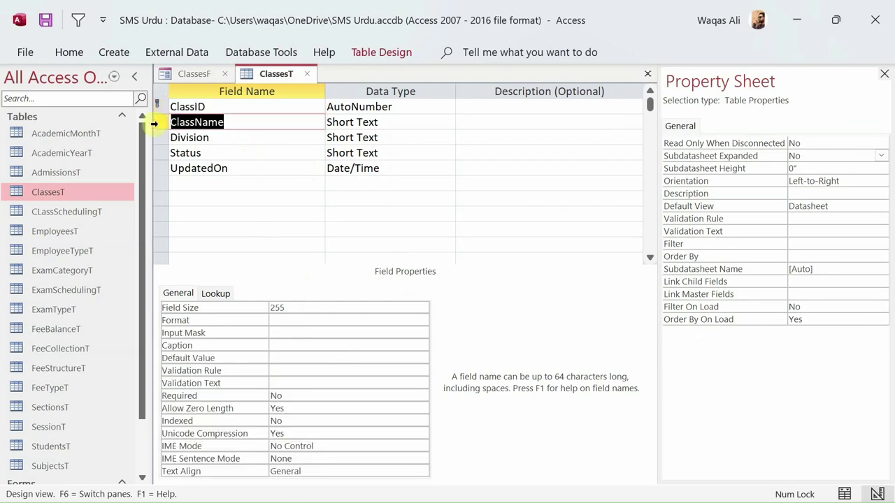
key("alt+Tab")
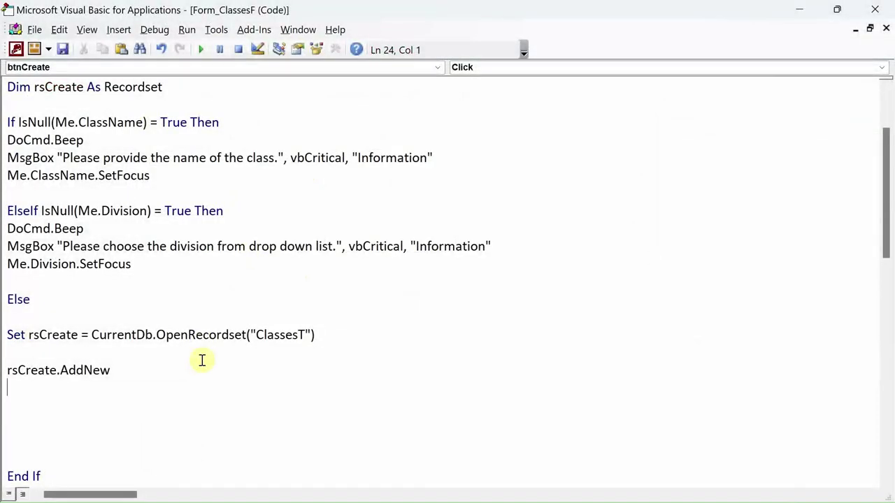
type("rscreate!")
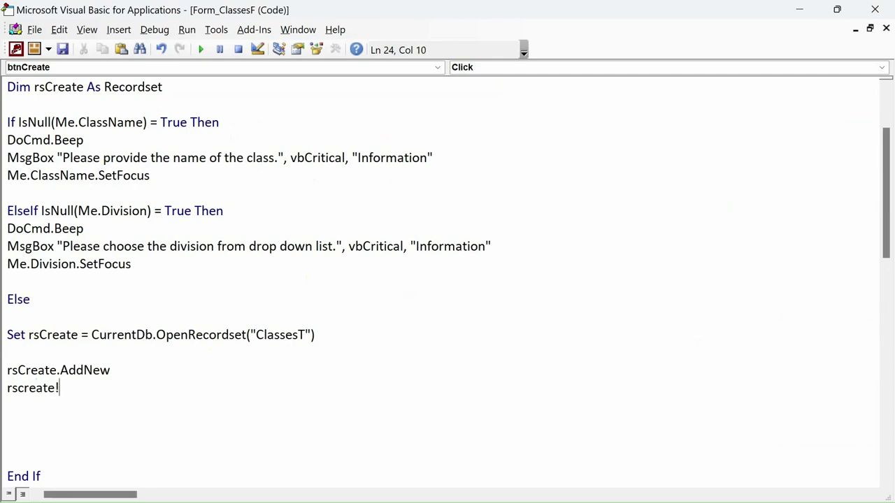
key("ctrl+v")
key("alt+Tab")
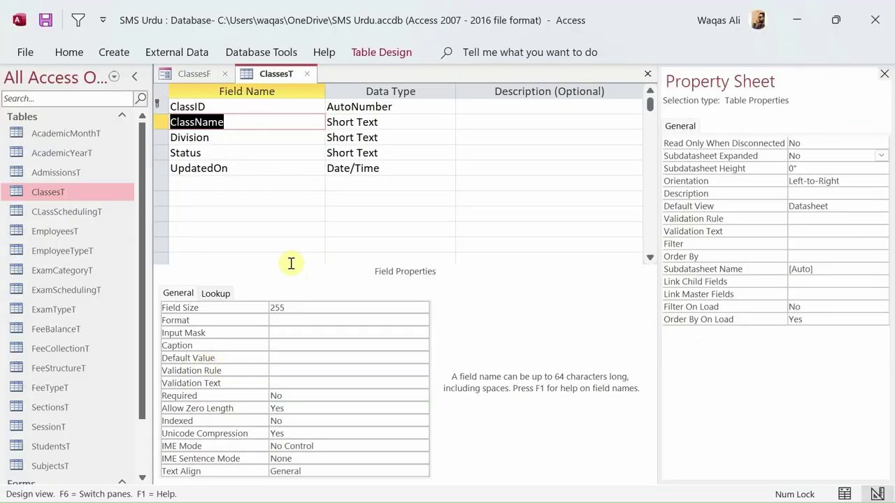
key("alt+Tab")
type("= m")
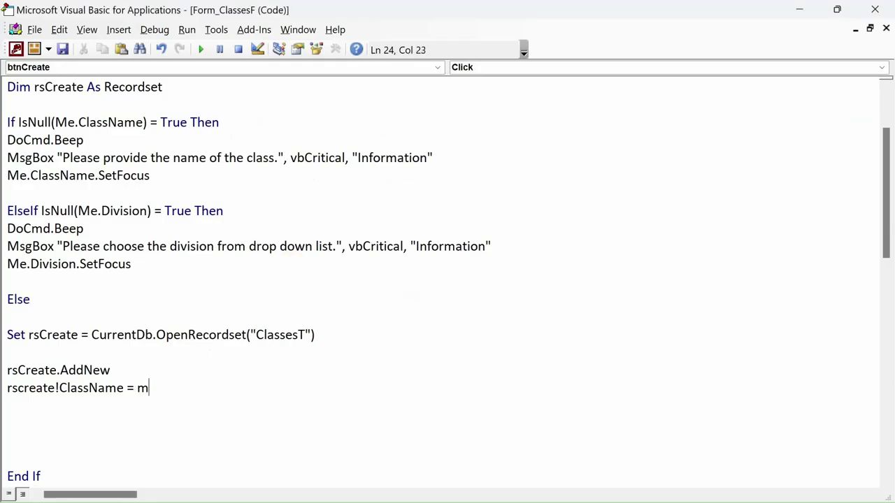
type("e.class")
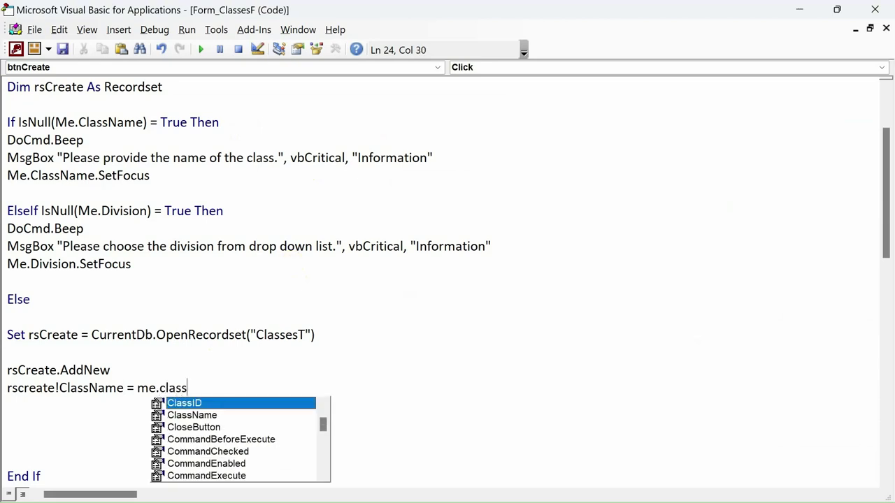
key("Tab")
type(".value")
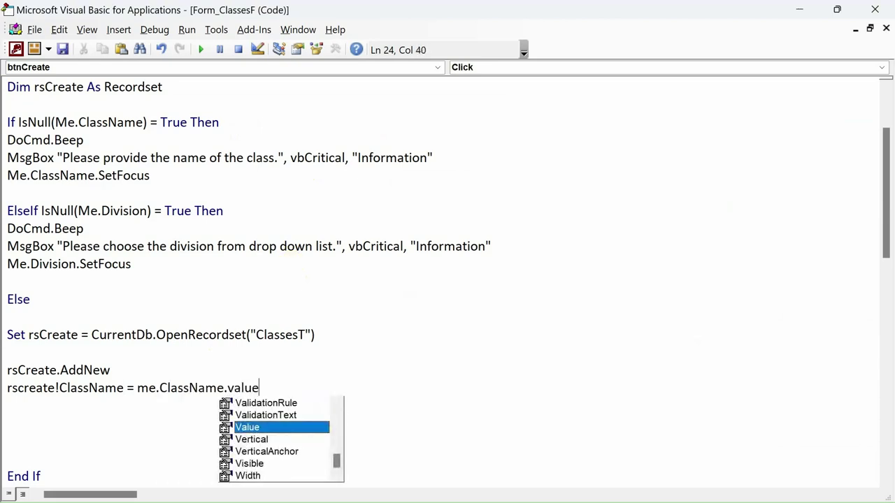
key("Return")
- Start a line rsCreate!Division = below the ClassName assignment, copying the Division field name from ClassesT in Access
key("alt+Tab")
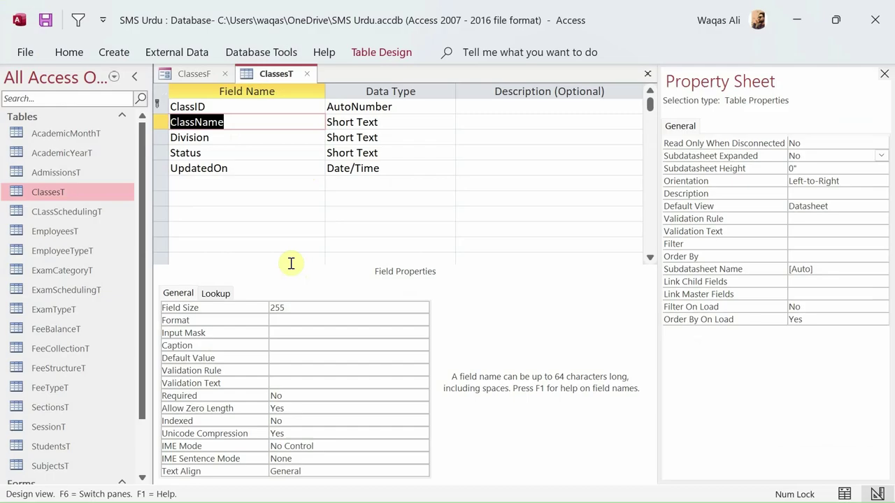
key("Down")
key("alt+Tab")
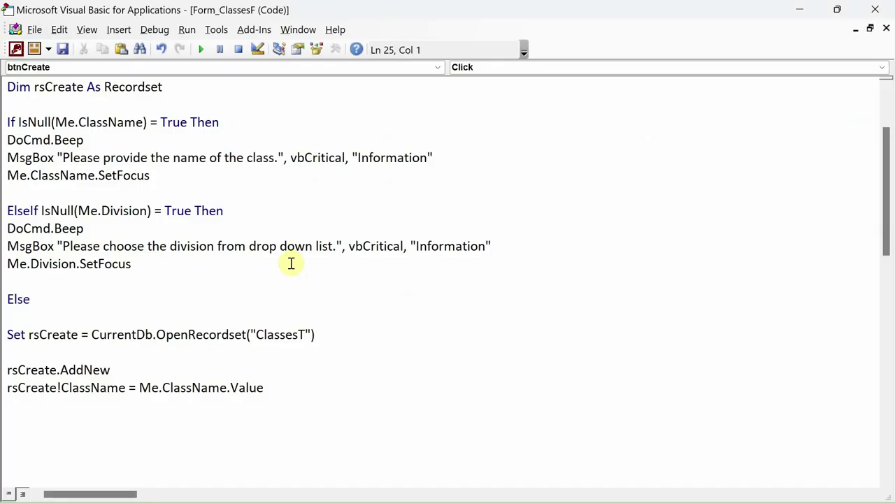
type("rscreate!")
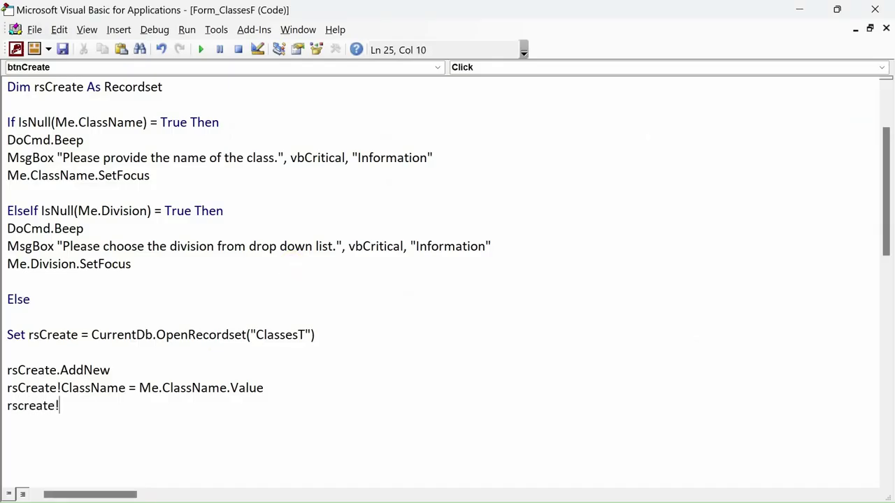
key("alt+Tab")
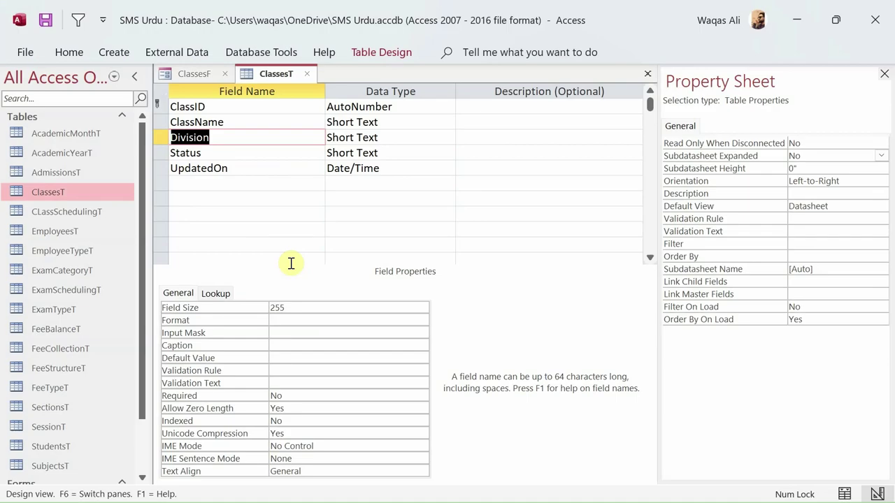
key("ctrl+c")
key("alt+Tab")
key("ctrl+v")
type("= ")
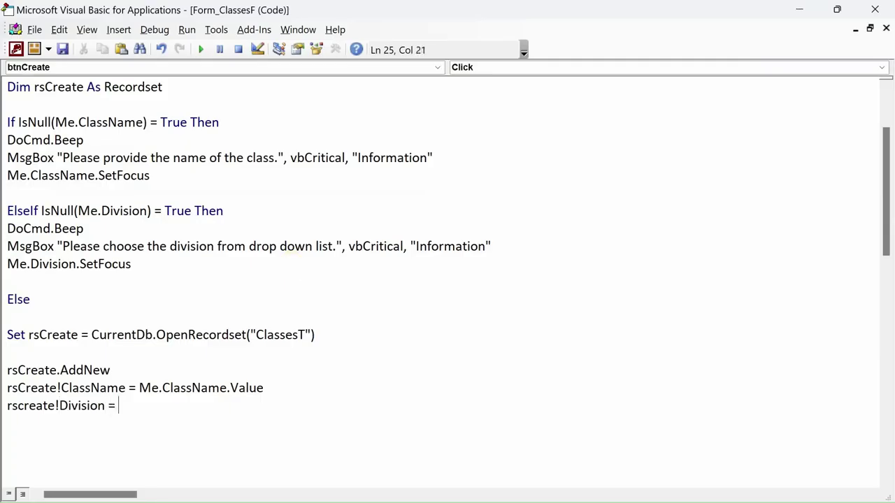
- Complete the rsCreate!Division assignment with Me.Division.Value and end the line
type("me.dv")
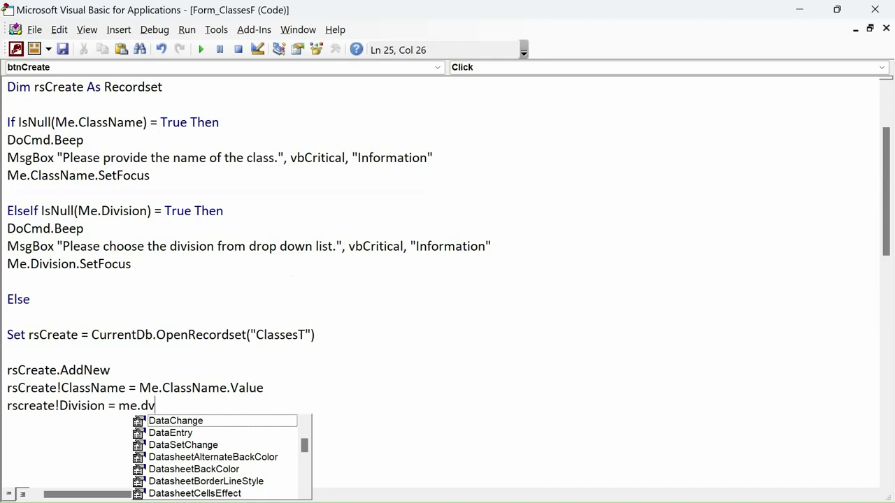
key("BackSpace")
type("i")
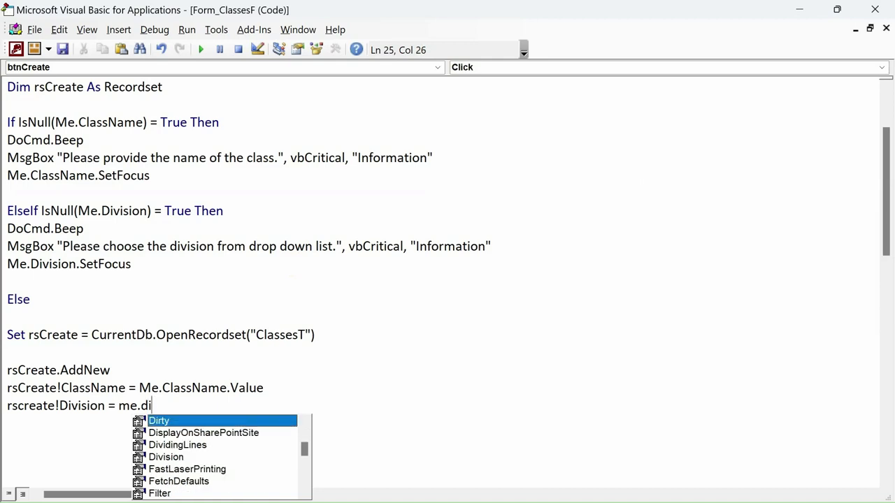
type("s")
key("BackSpace")
type("vis")
key("Tab")
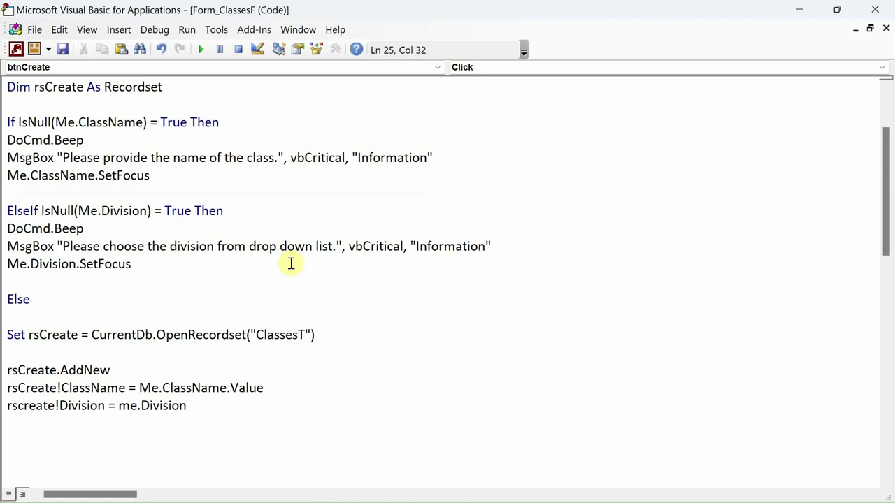
type(".valy")
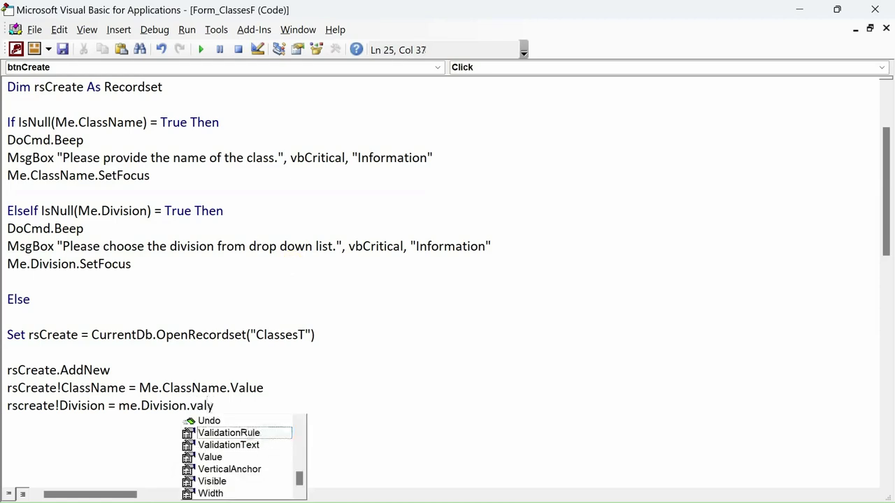
key("BackSpace")
key("BackSpace")
type("lue")
key("Return")
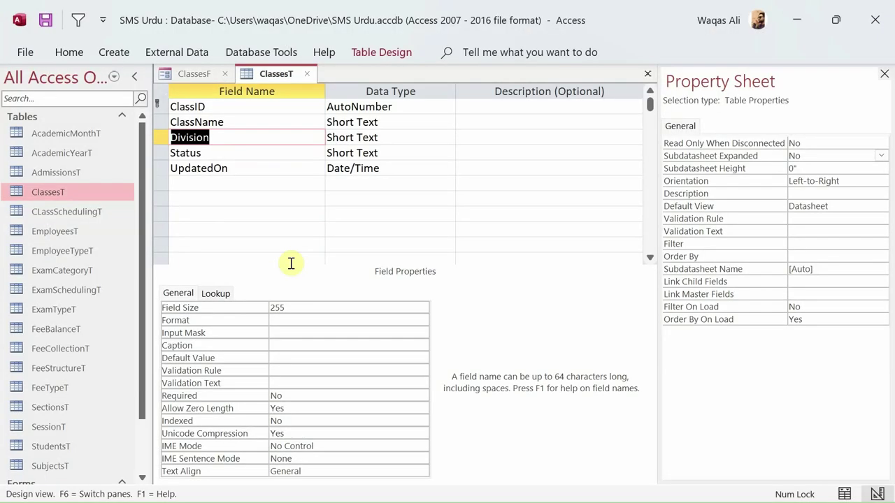
- Take the Status field name from ClassesT and add rsCreate!Status = Me.Status.Value below the Division assignment
key("Down")
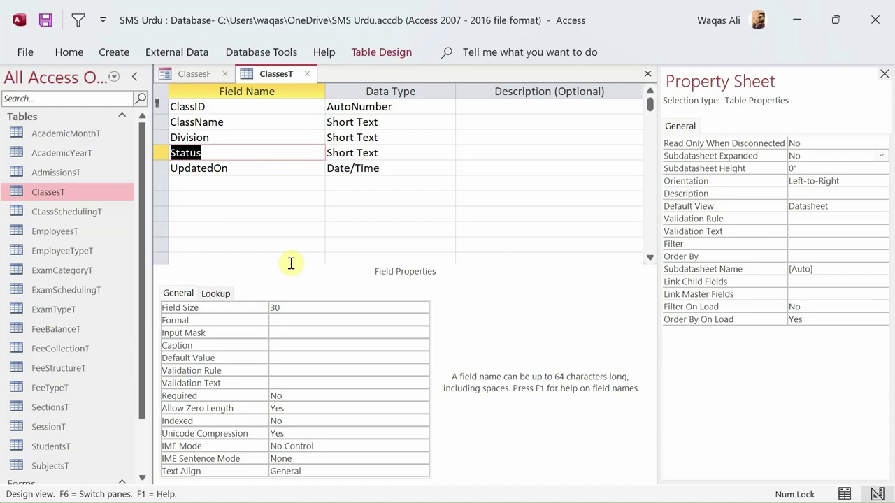
key("alt+F11")
type("rscre")
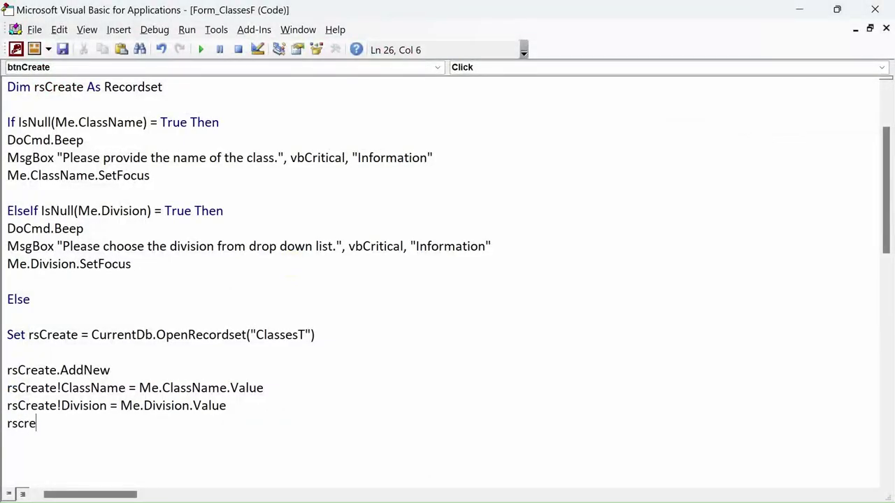
type("ate!Status")
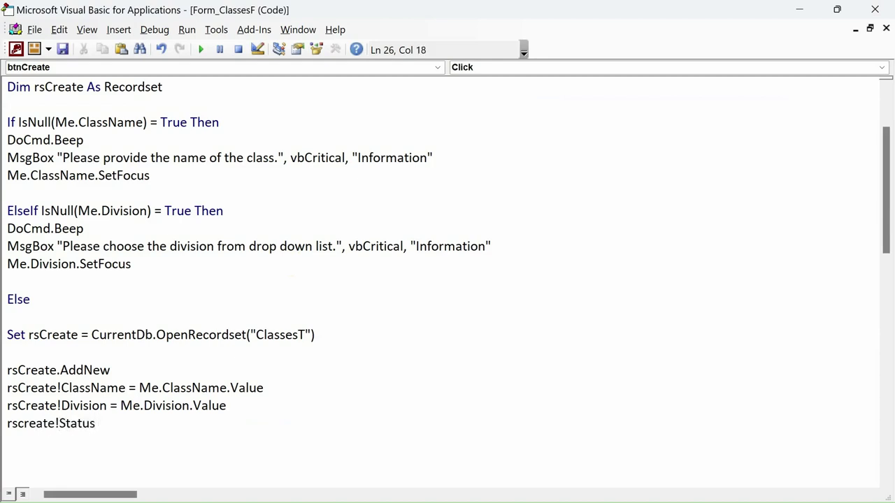
type(" = me.Status/.value")
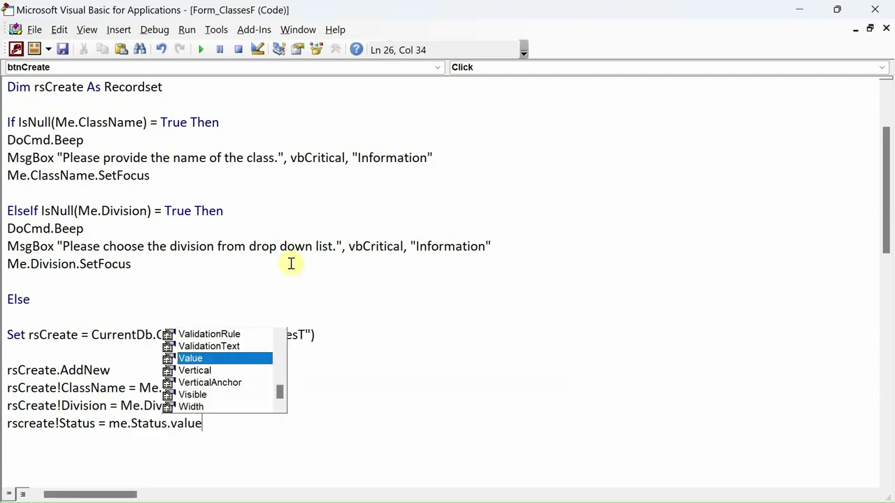
key("Escape")
- Append .Value to rsCreate!ClassName, rsCreate!Division and rsCreate!Status, before the equals sign of each assignment
left_click(126, 389)
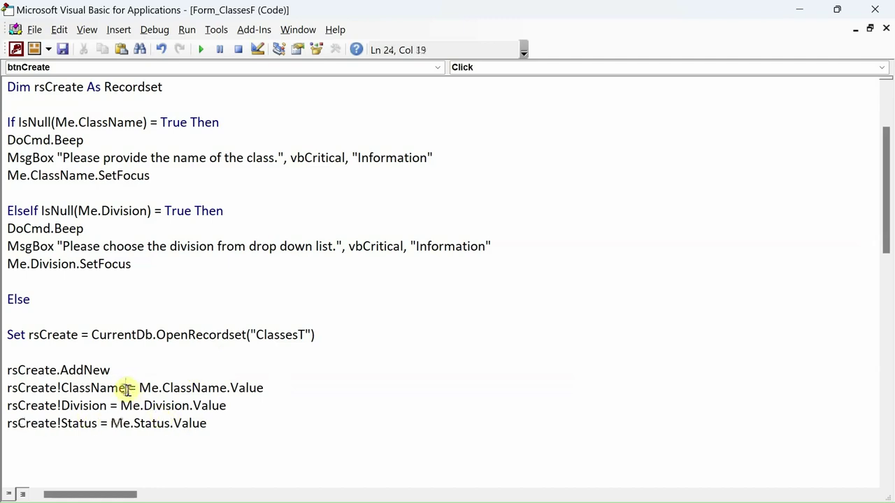
type(".value")
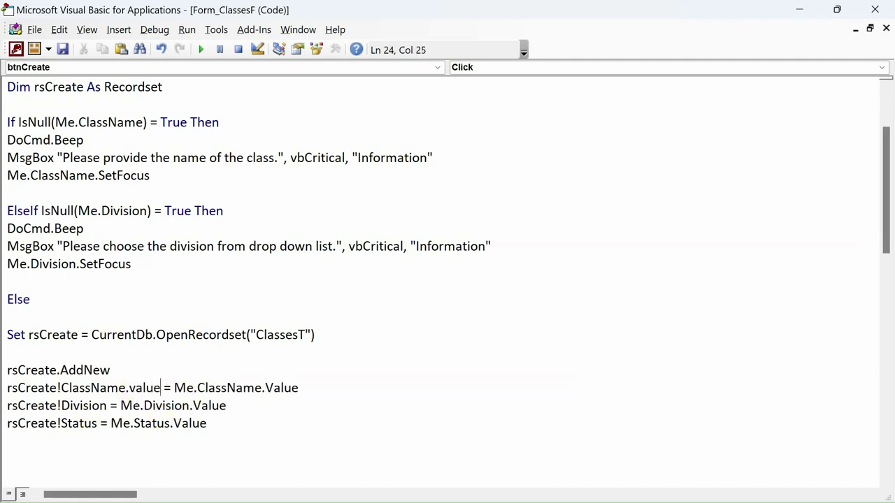
left_click(143, 405)
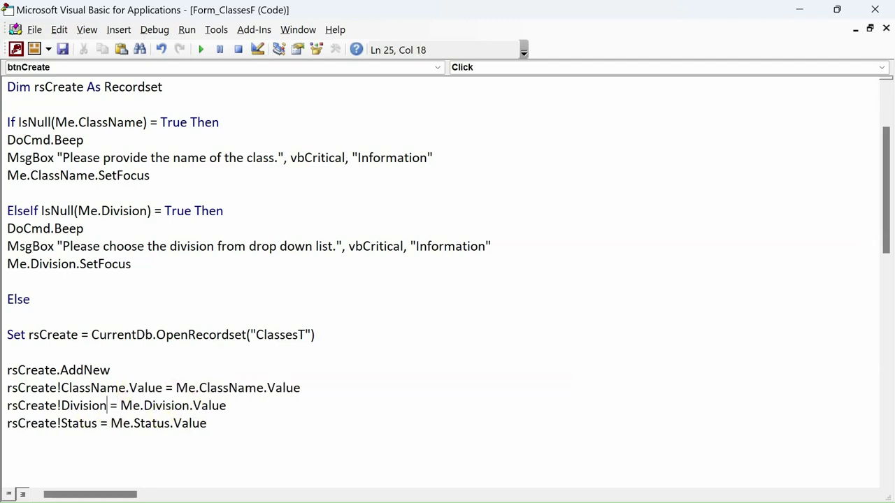
type(".value")
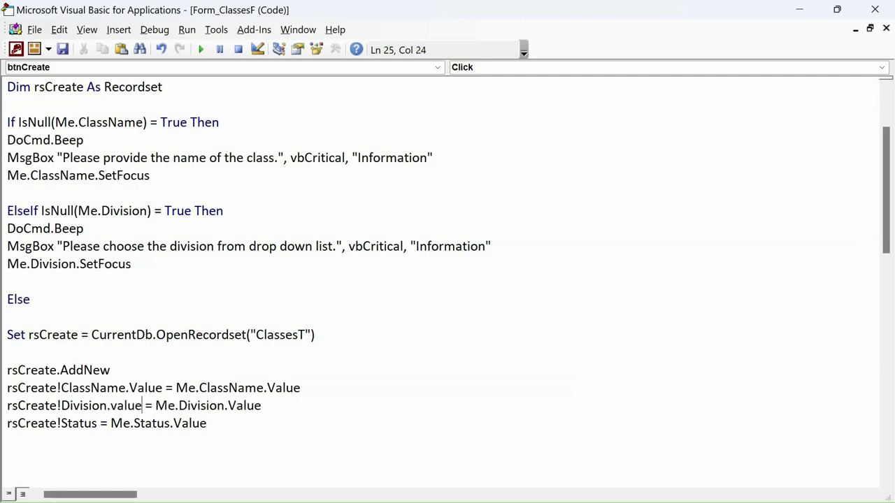
left_click(141, 423)
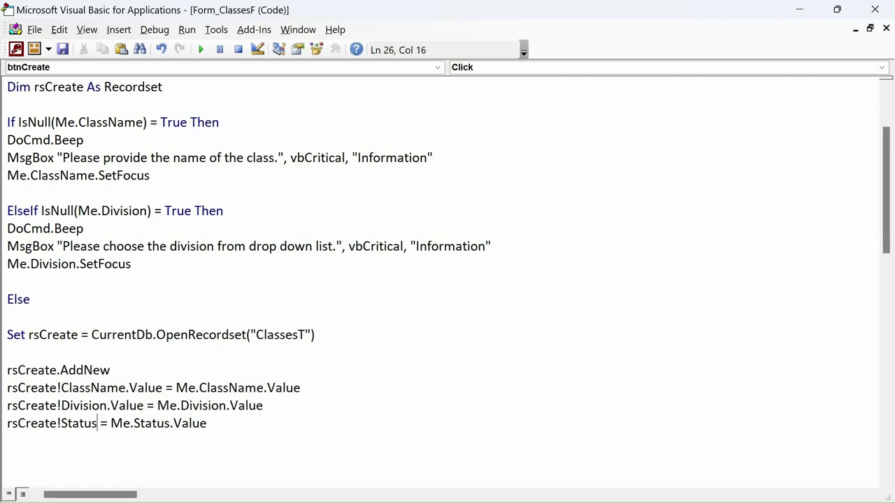
type(".value")
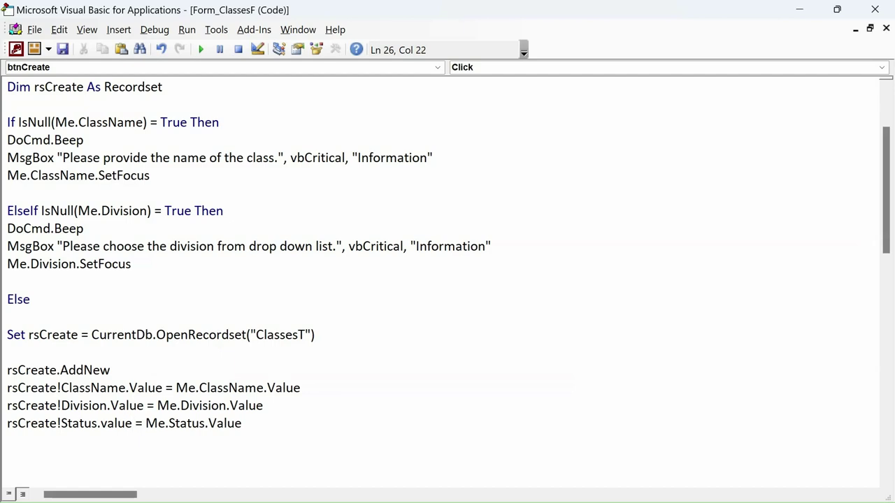
left_click(7, 440)
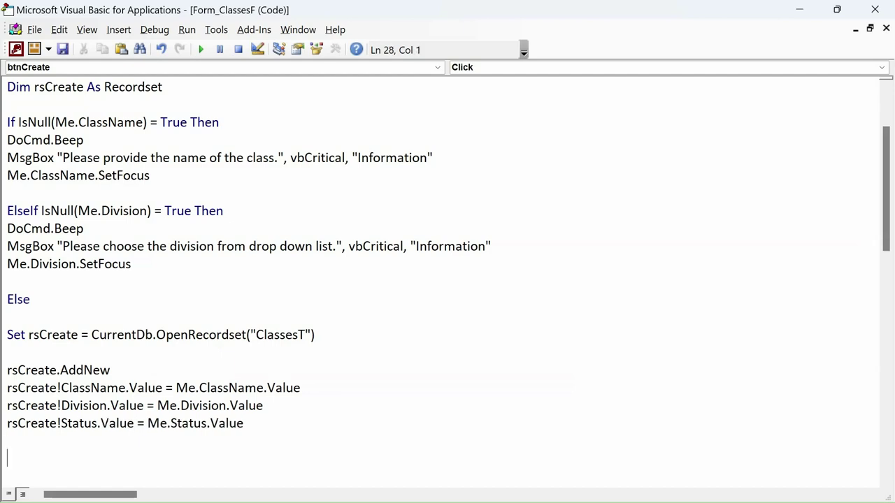
left_click(251, 420)
left_click_drag(163, 435, 139, 424)
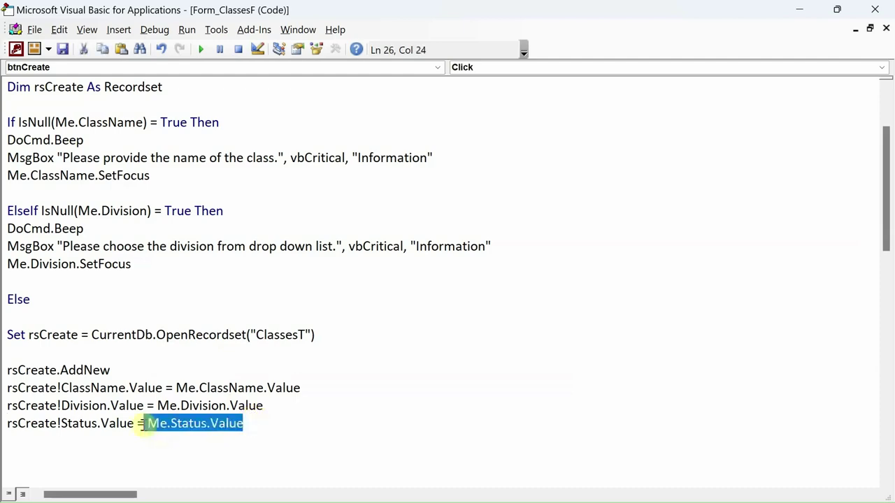
- Take the UpdatedOn field name from ClassesT in Access and start an rsCreate!UpdatedOn line below the Status assignment in the code
left_click(167, 440)
key("alt+F11")
key("alt+Tab")
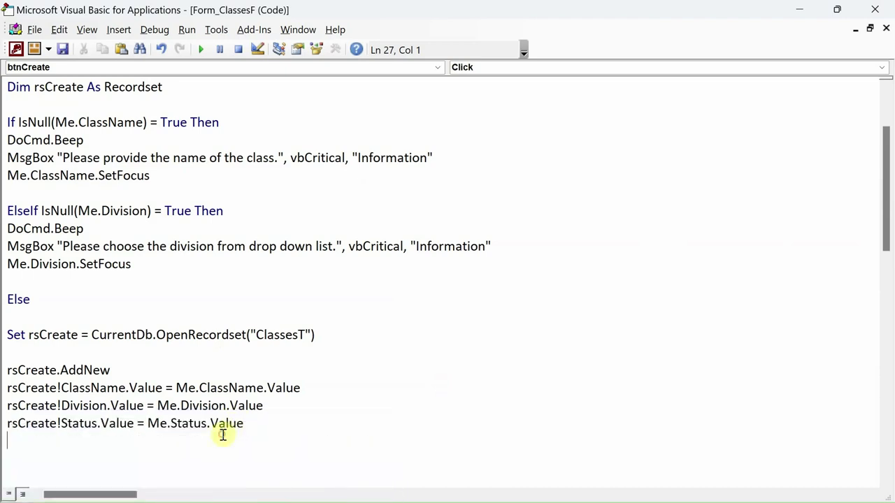
key("alt+F11")
key("alt+Tab")
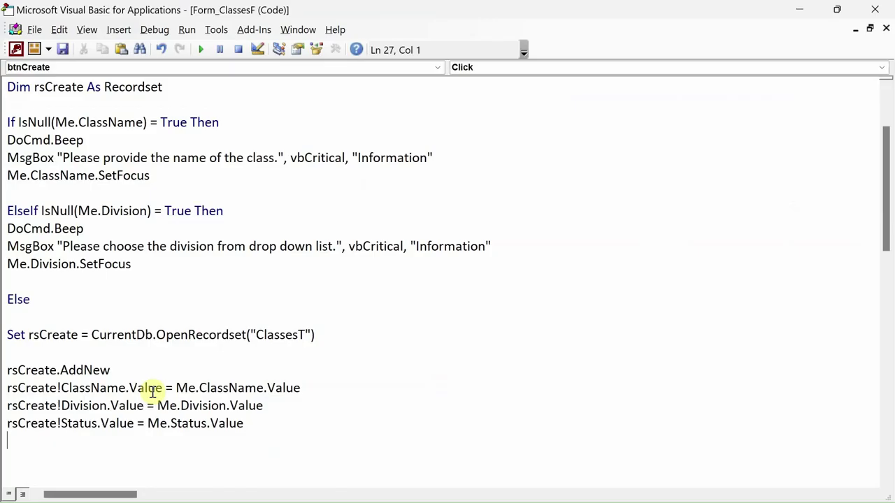
key("alt+F11")
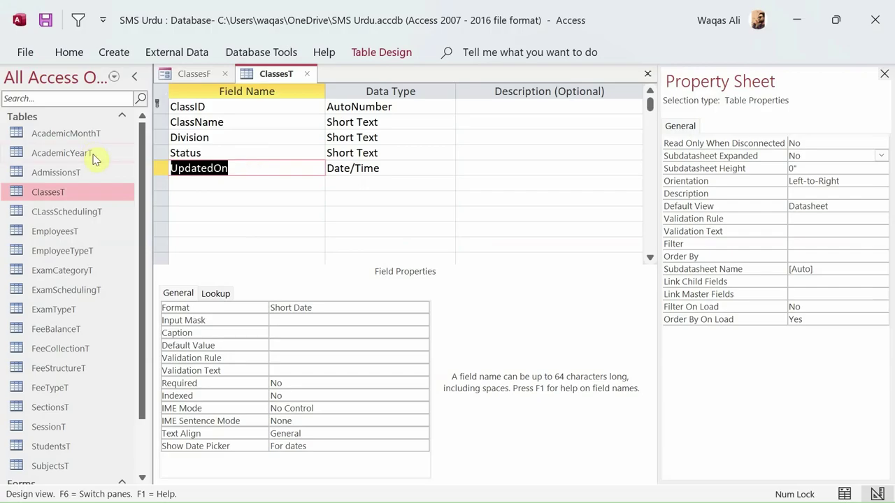
key("alt+F11")
type("rscr")
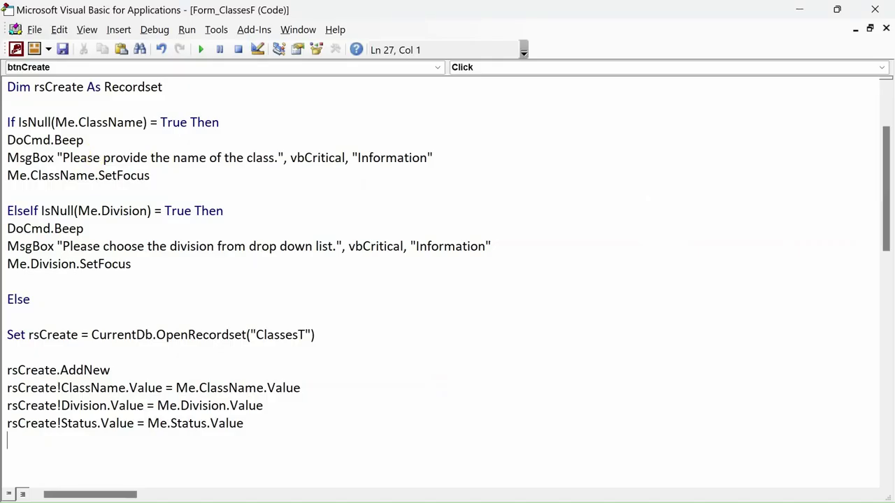
type("eate!UpdatedOn")
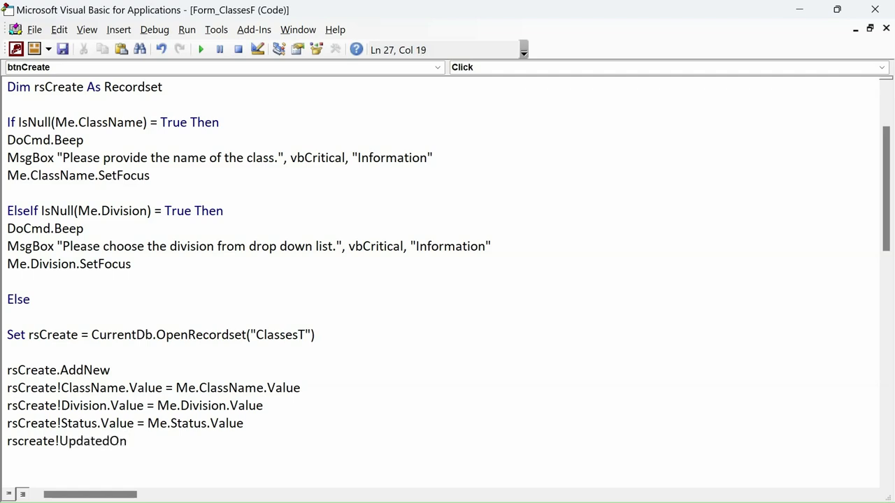
- Complete the rsCreate!UpdatedOn line with .Value = Me.UpdatedOn.Value and end the line
type(".value     = me.updat")
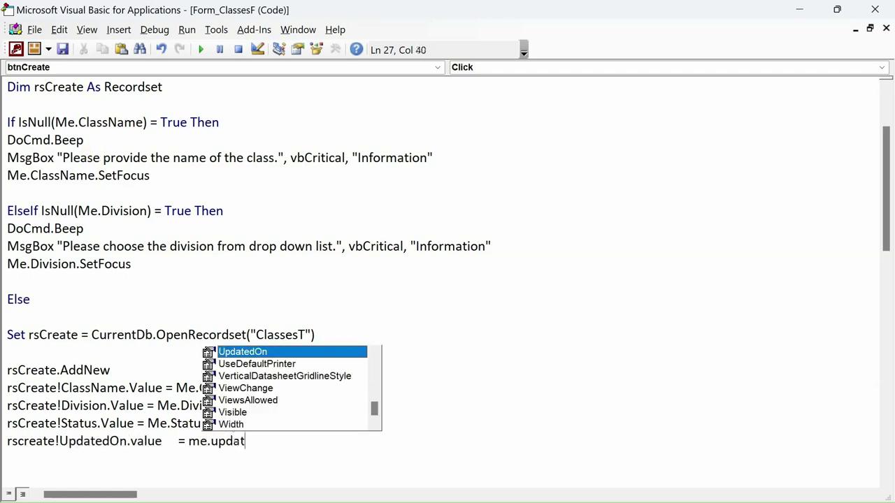
key("Tab")
type(".valu")
key("Tab")
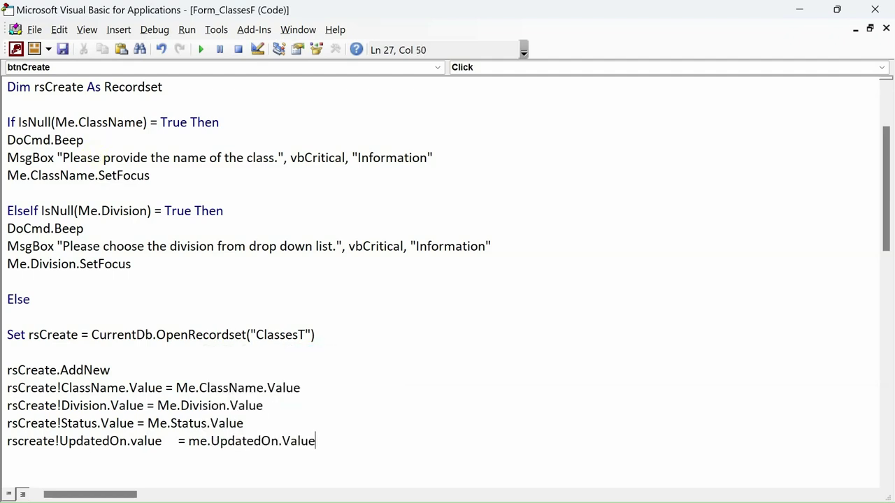
key("Return")
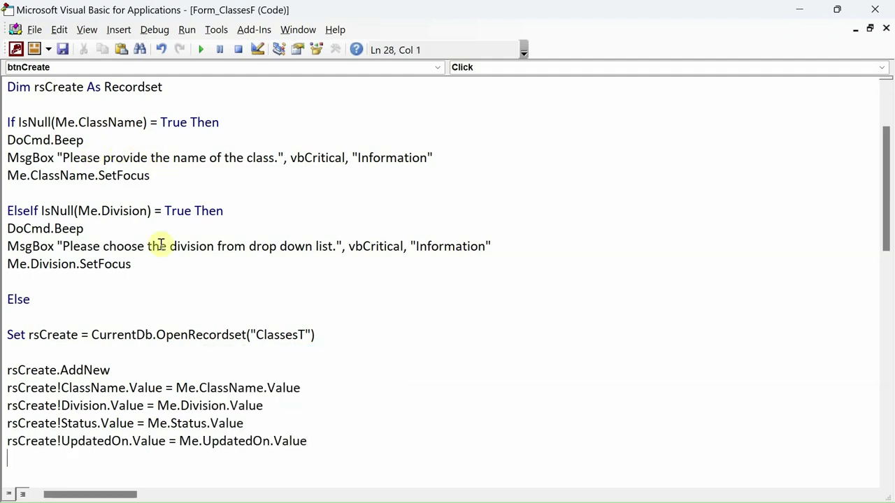
- Examine the Status and UpdatedOn fields in the ClassesT design in Access and their matching controls on the ClassesF form
key("alt+F11")
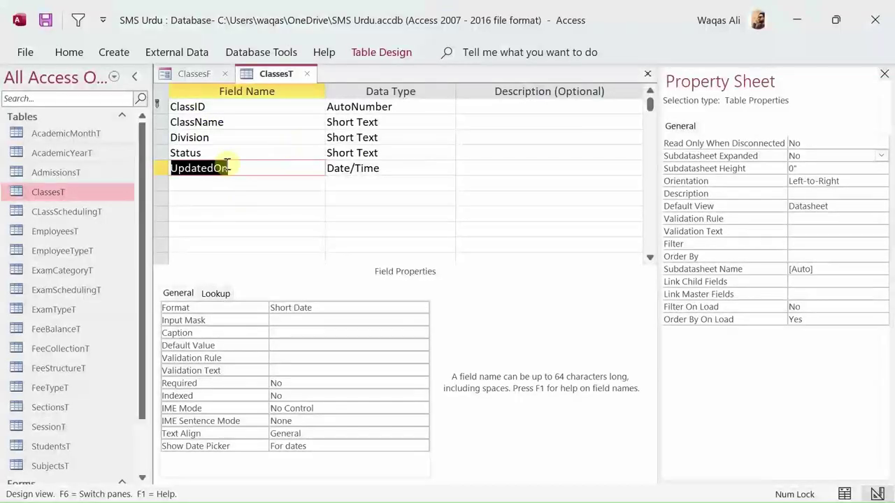
left_click(225, 156)
left_click(226, 168)
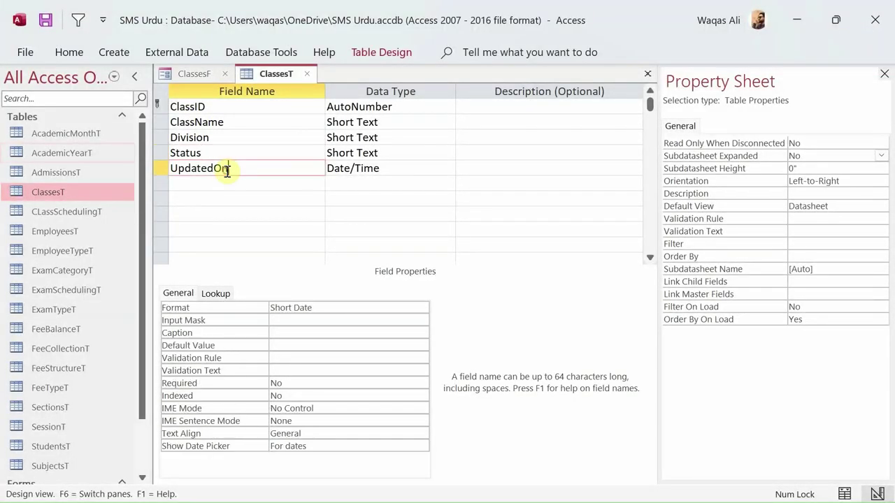
left_click(225, 154)
left_click(227, 169)
left_click(230, 156)
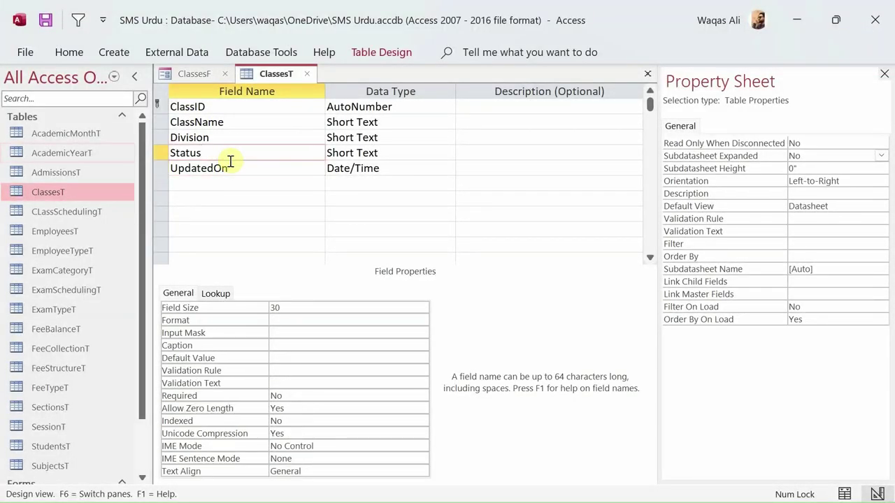
left_click(228, 169)
left_click(230, 155)
left_click(229, 167)
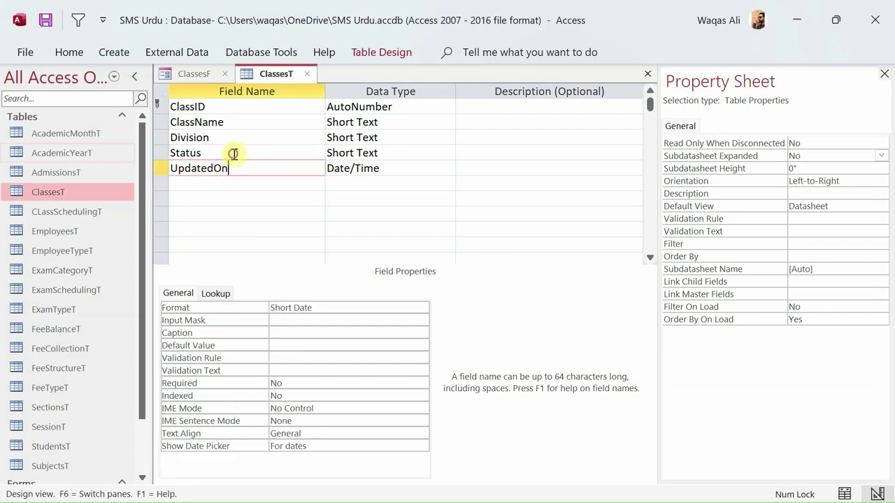
left_click(231, 155)
key("alt+Tab")
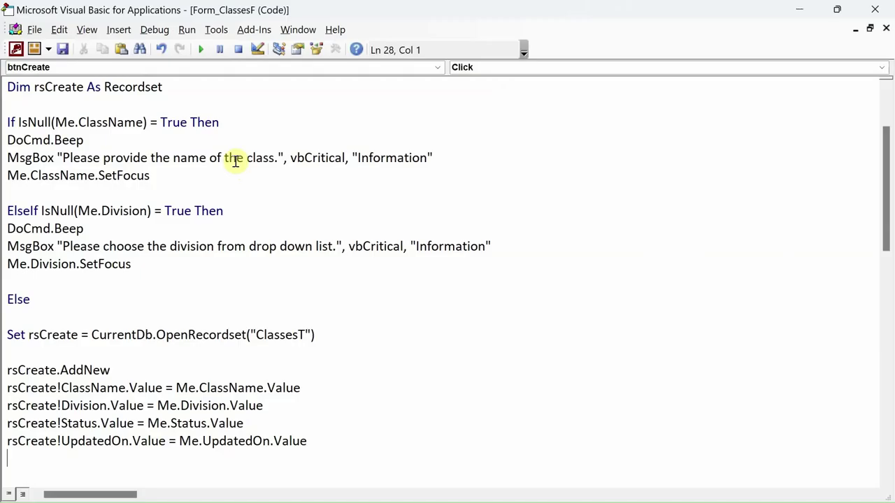
key("alt+Tab")
left_click(199, 75)
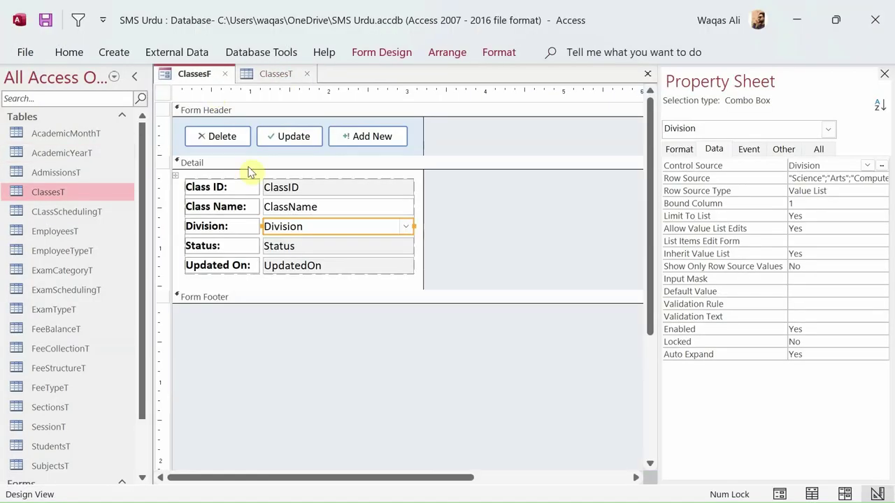
left_click(353, 245)
left_click(350, 273)
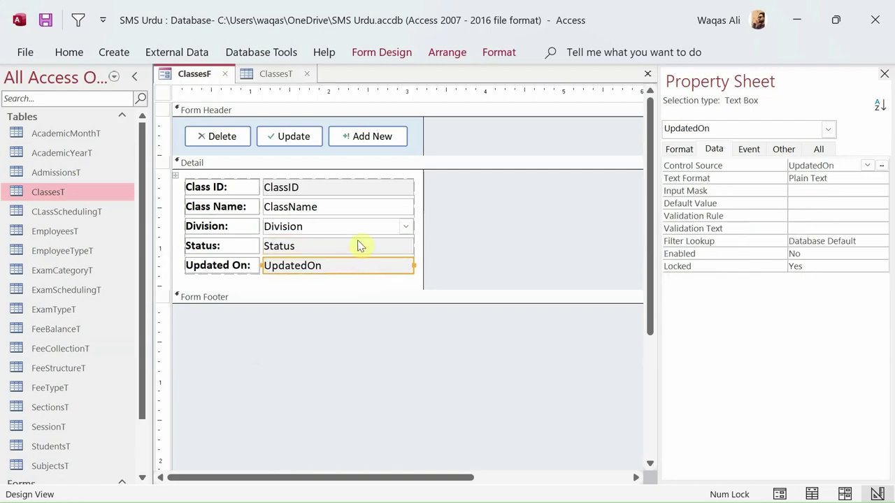
key("alt+Tab")
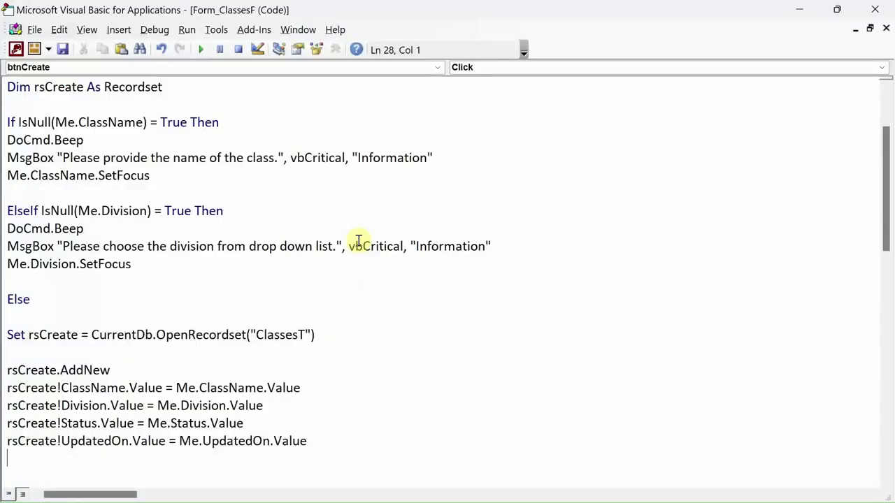
- Insert Me.Status.Value = "Active" below Else, before the Set rsCreate statement in the btnCreate code
left_click(139, 312)
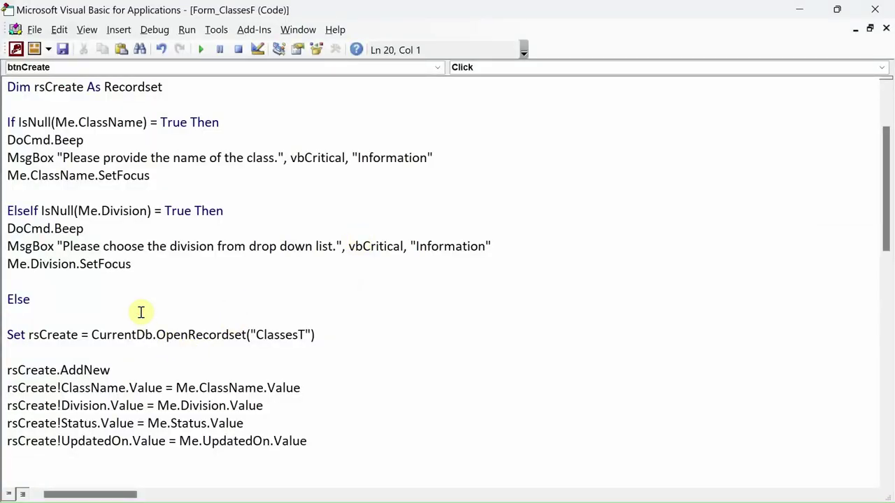
key("Return")
key("Return")
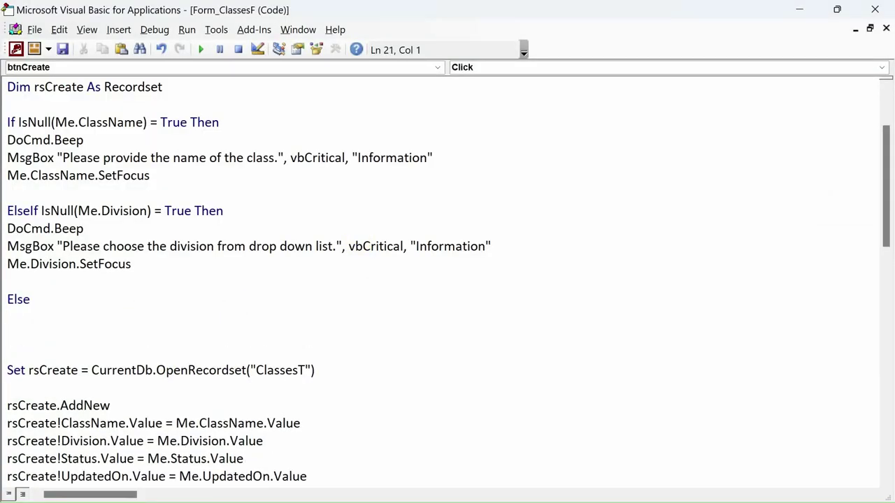
type("me.Status.valu")
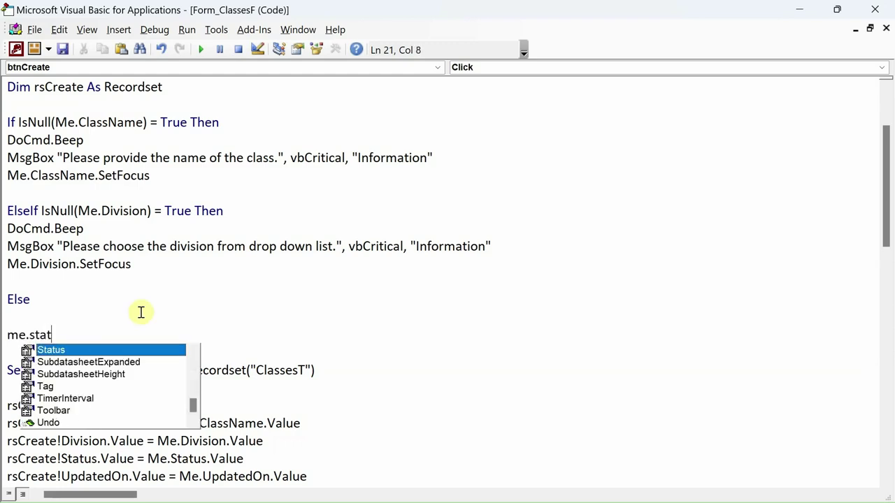
type("e =")
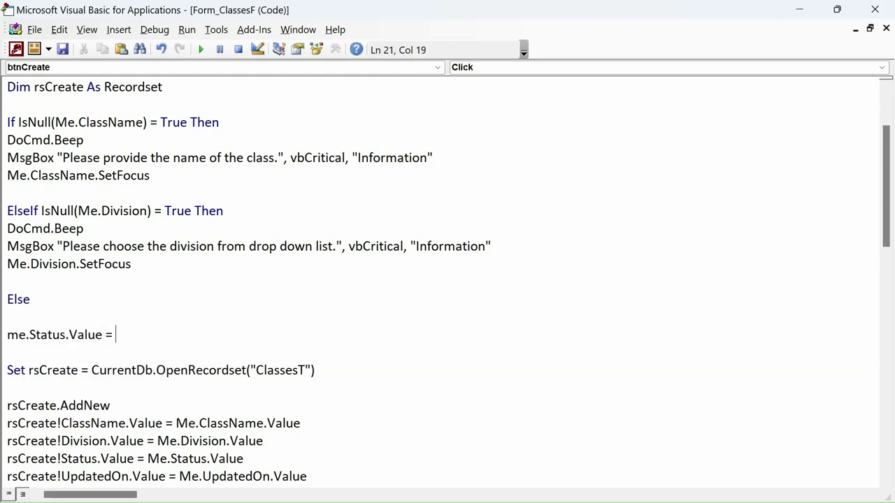
type("\"Active")
key("Return")
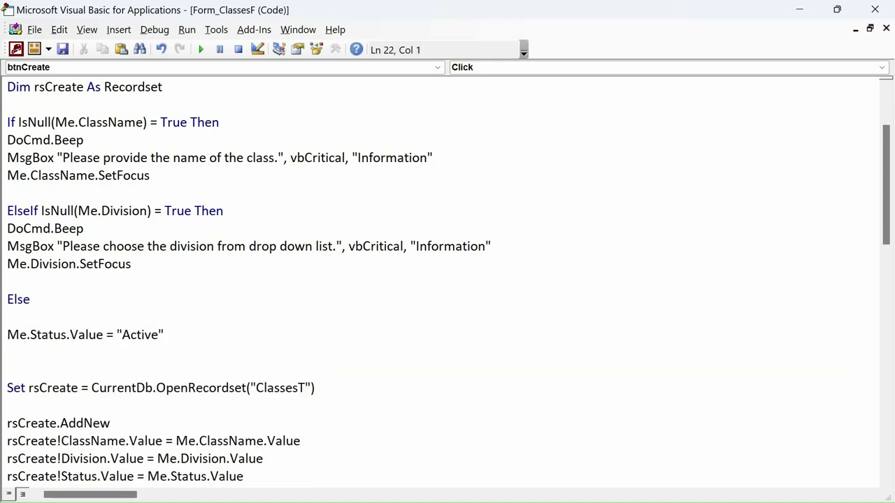
- Add Me.UpdatedOn.Value = Now() directly below the Me.Status.Value line
type("me.upda")
key("Tab")
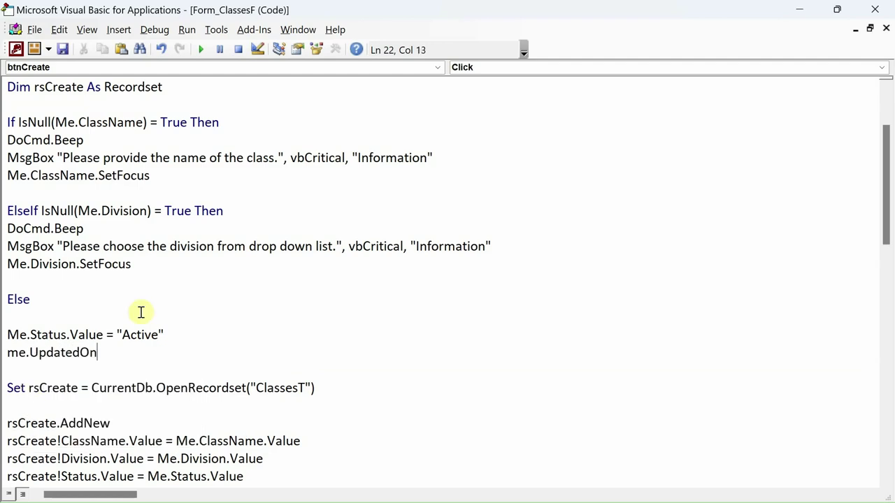
type(".value =")
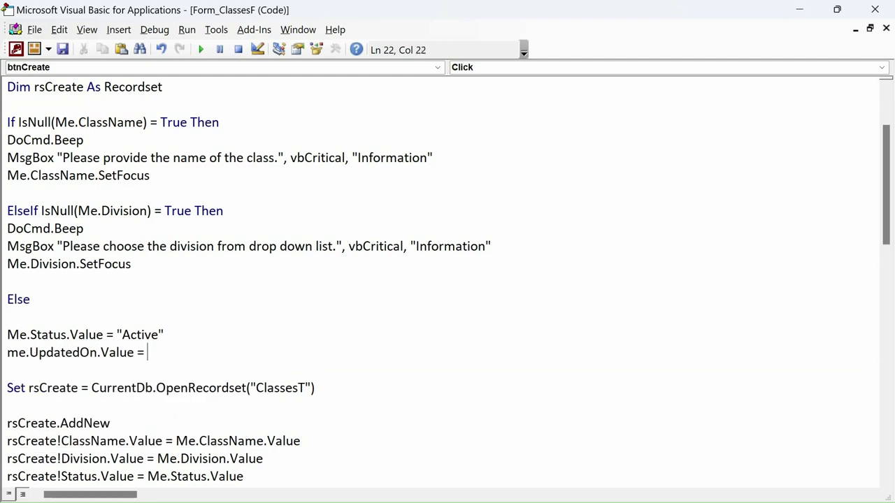
type(" now(")
key("Left")
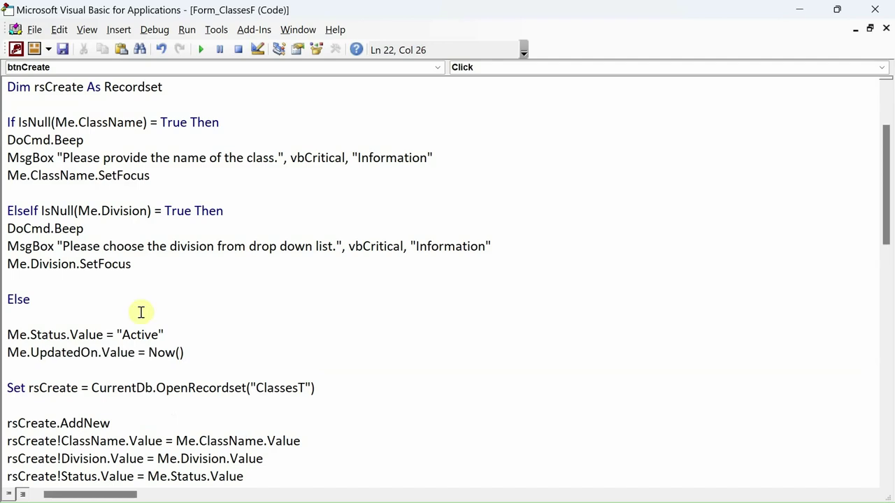
- Add rsCreate.Update directly below the rsCreate!UpdatedOn assignment to save the new record
scroll(157, 361, "up", 1)
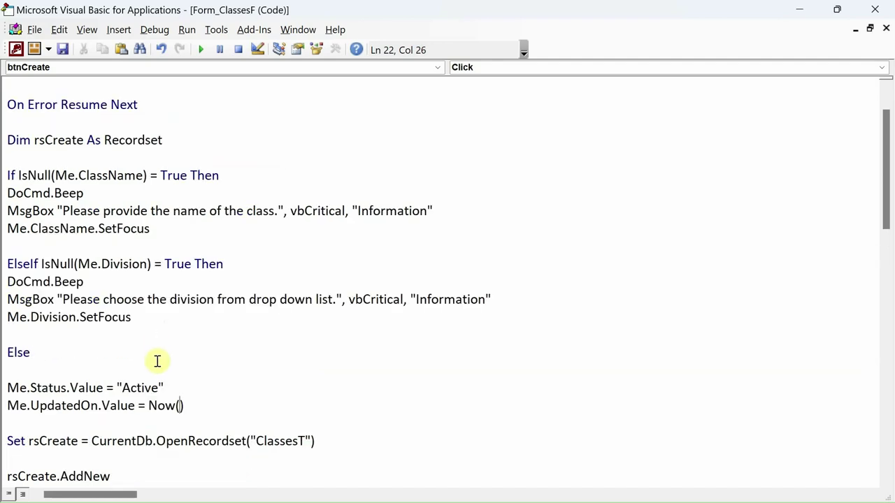
scroll(157, 361, "down", 3)
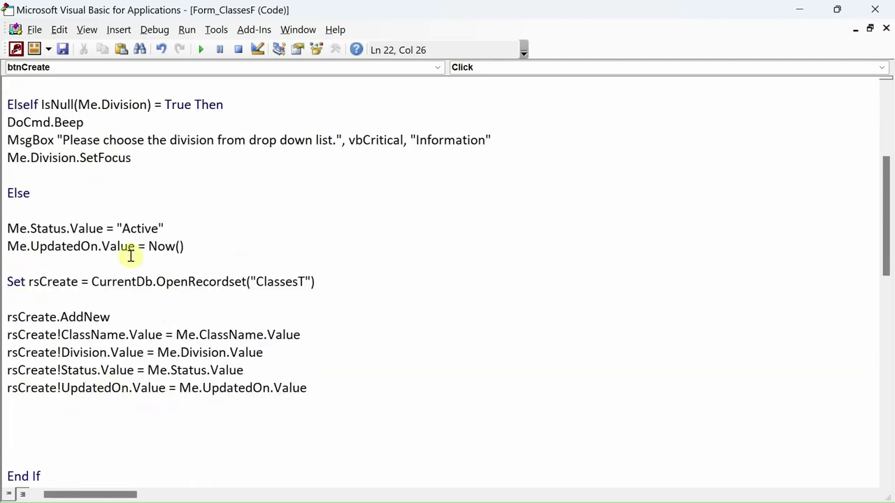
scroll(49, 411, "down", 1)
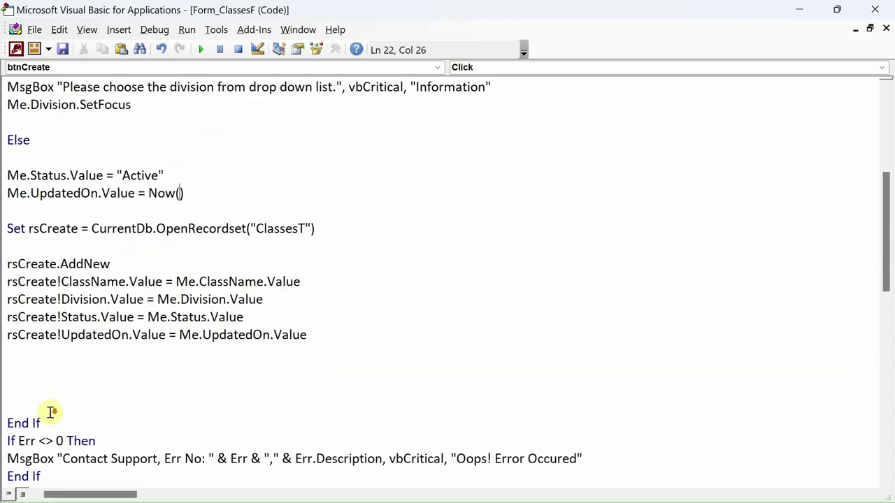
scroll(51, 412, "down", 1)
left_click(102, 298)
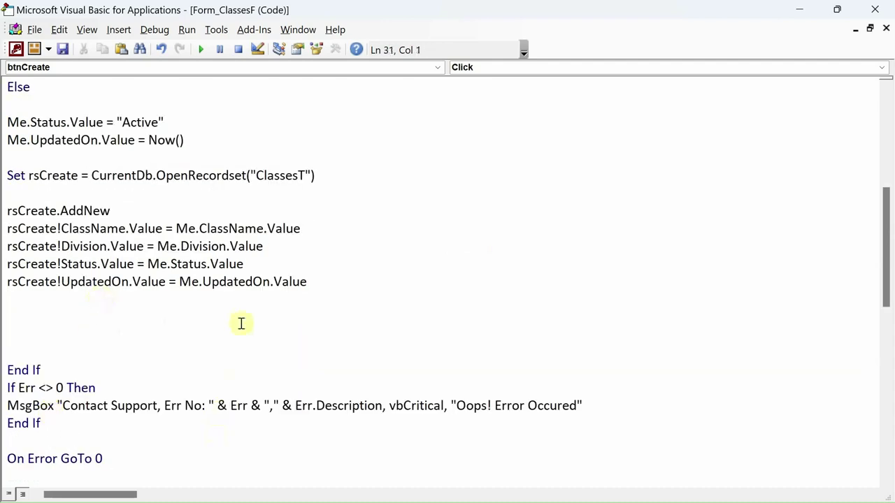
left_click_drag(319, 282, 148, 264)
left_click(97, 306)
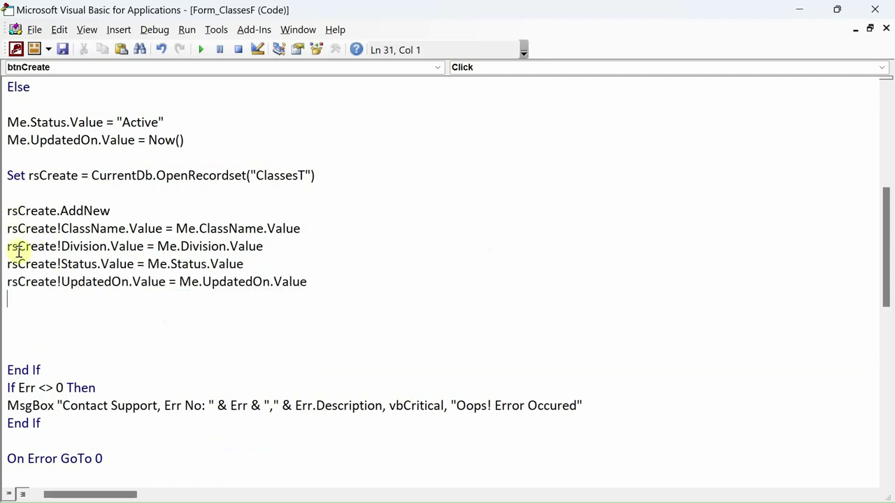
type("rsupdate")
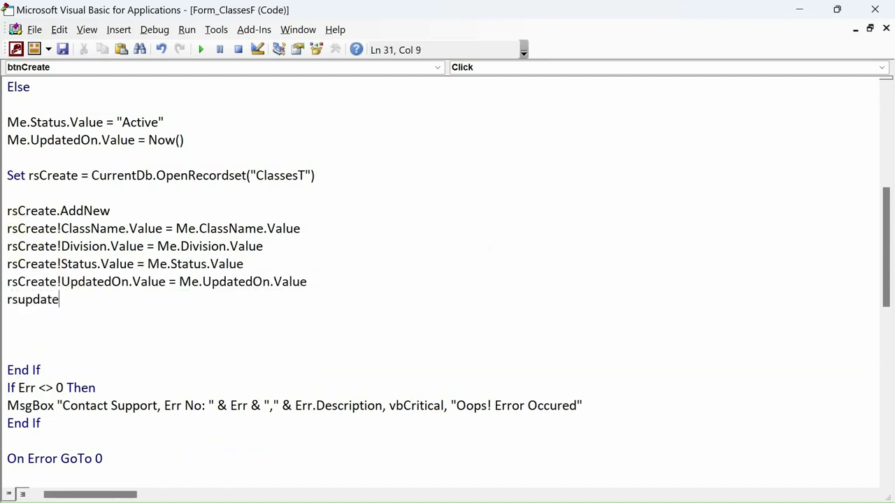
key("BackSpace")
key("BackSpace")
key("BackSpace")
key("BackSpace")
key("BackSpace")
type("create.")
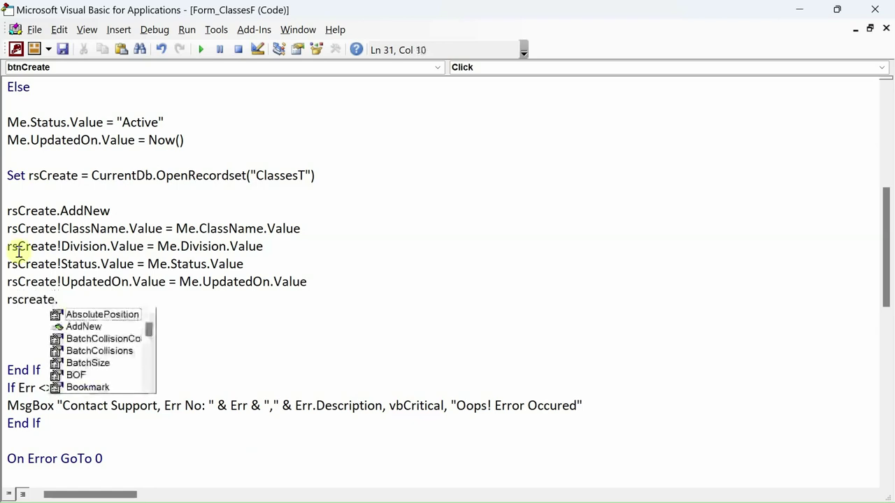
type("update")
key("Tab")
key("Down")
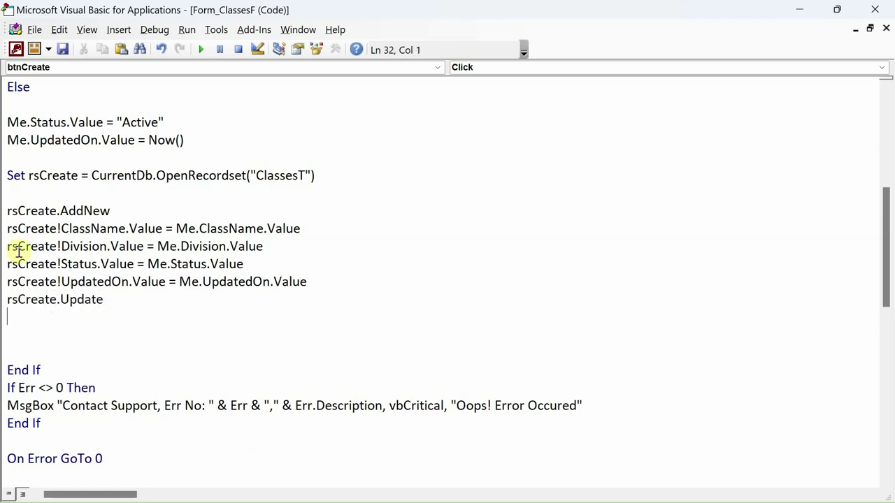
- Add rsCreate.Close below rsCreate.Update, separated by a blank line, reusing the copied recordset name
key("Return")
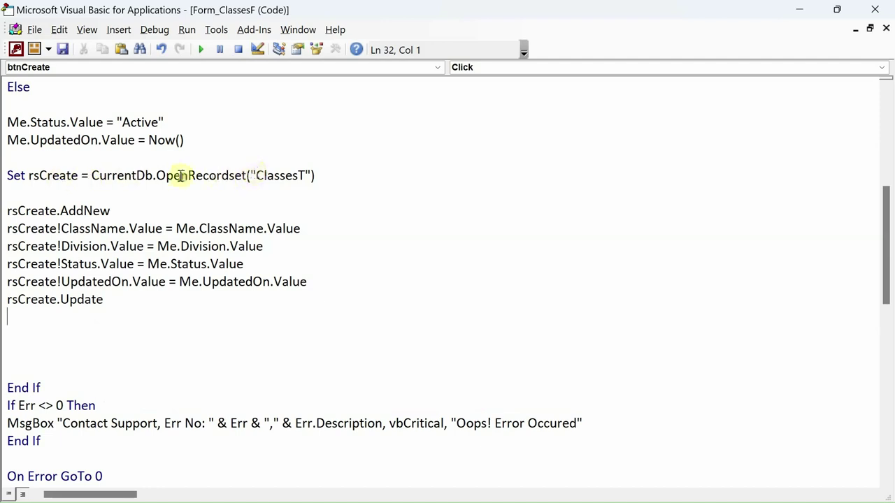
double_click(36, 299)
key("ctrl+c")
left_click(22, 331)
key("ctrl+v")
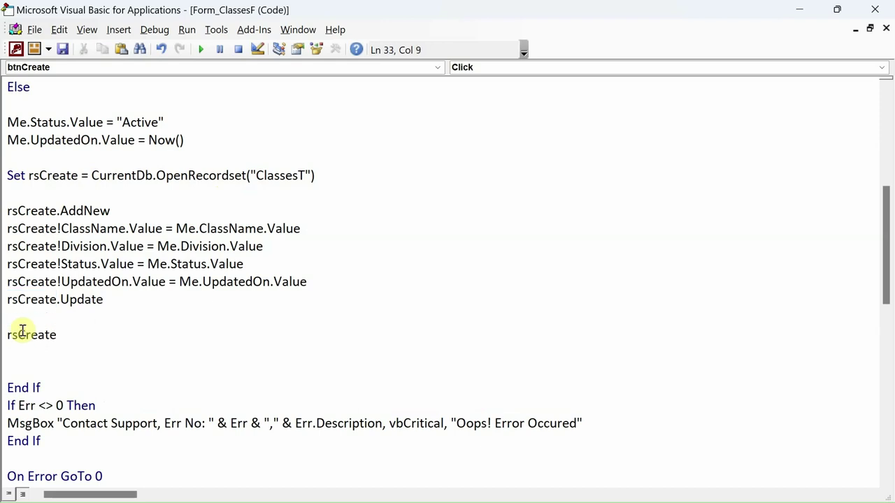
type(".clo")
key("Tab")
key("Return")
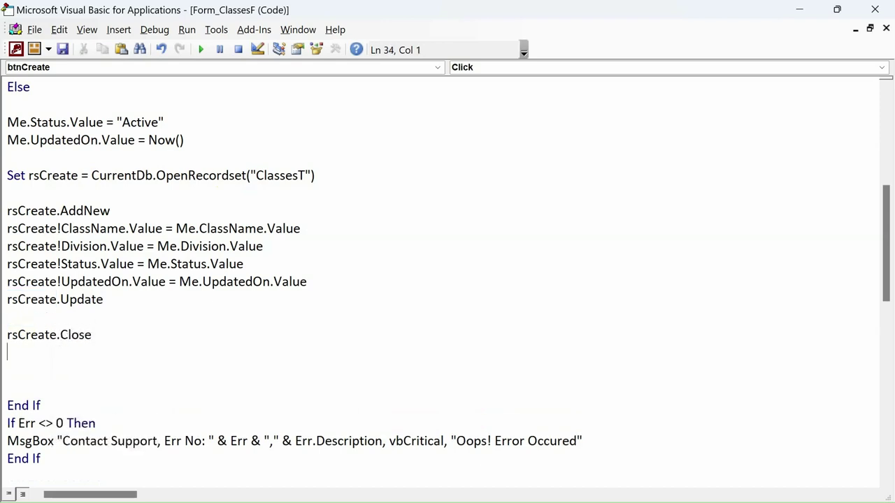
- Add DoCmd.Beep below rsCreate.Close, followed by a MsgBox line with the prompt "The record has been created successfully."
type("docmd.")
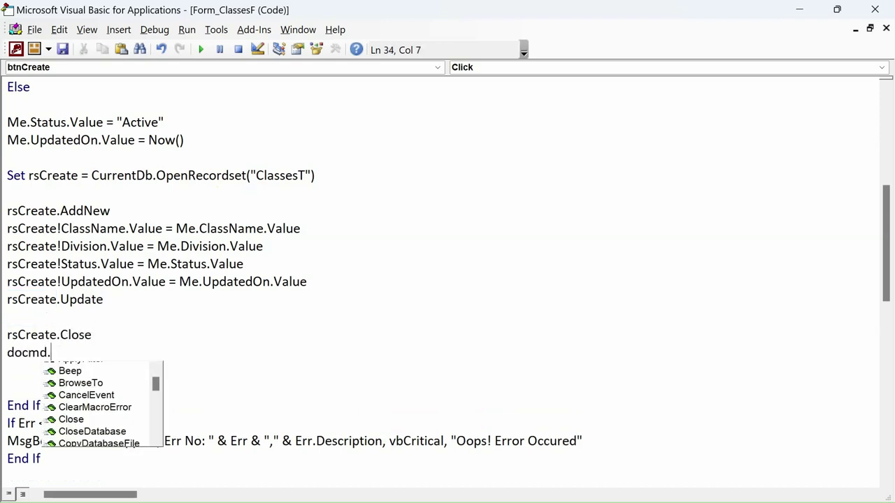
key("Return")
type("msgb")
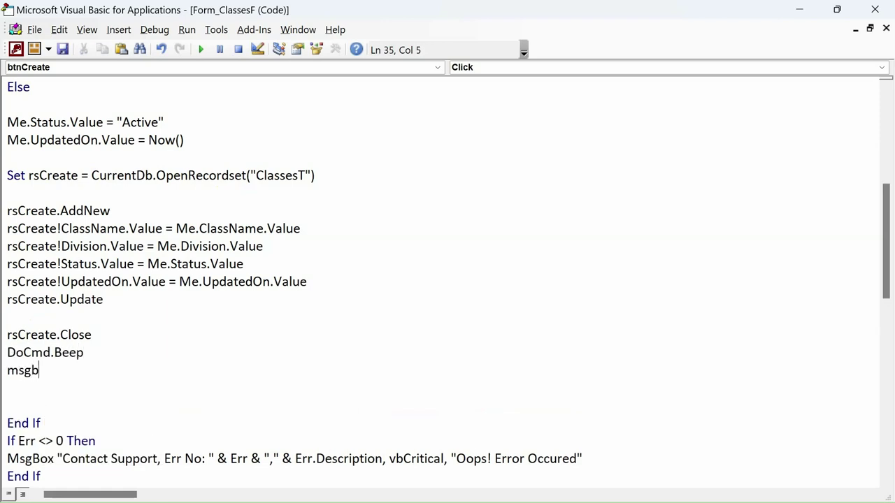
type("ox \"\"Th")
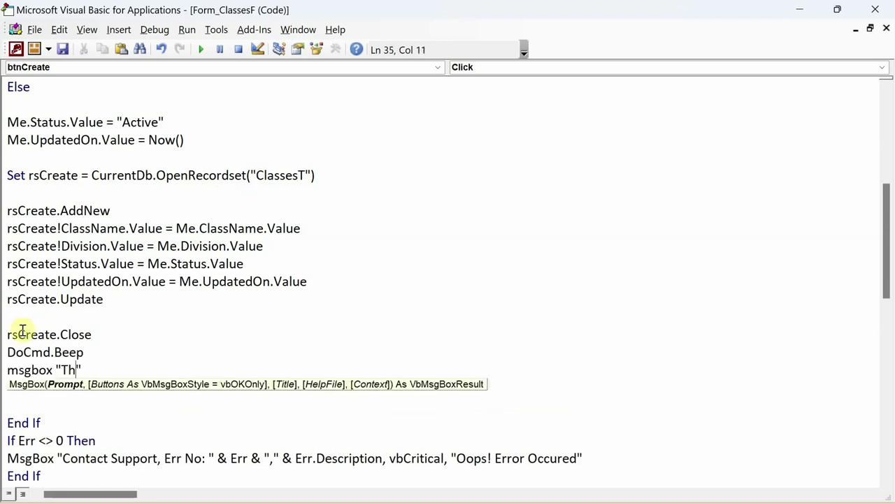
type("e record has ")
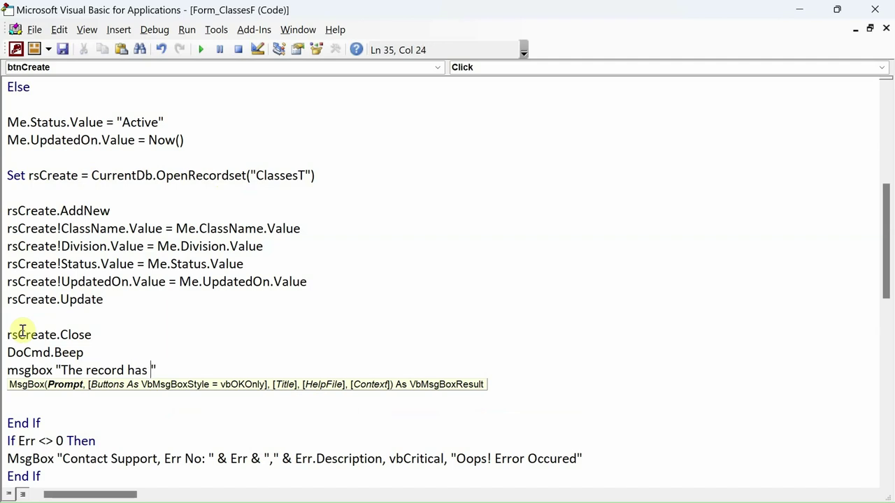
type("been created")
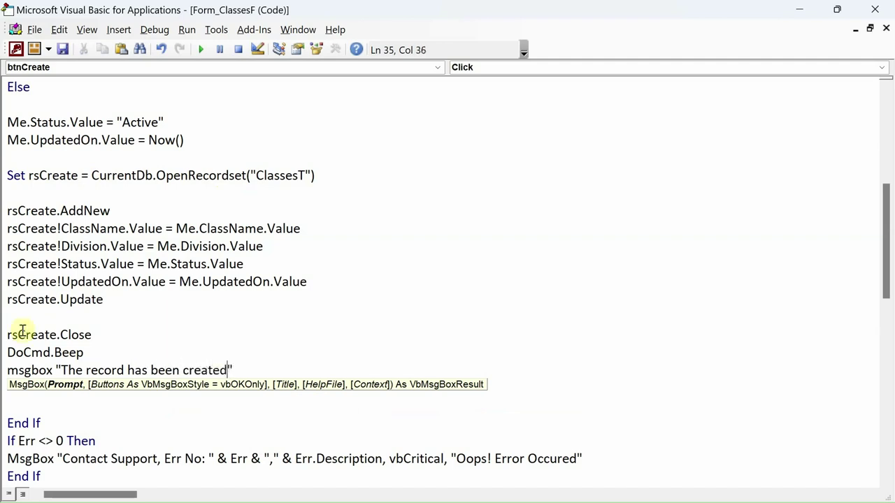
type(" successfully.")
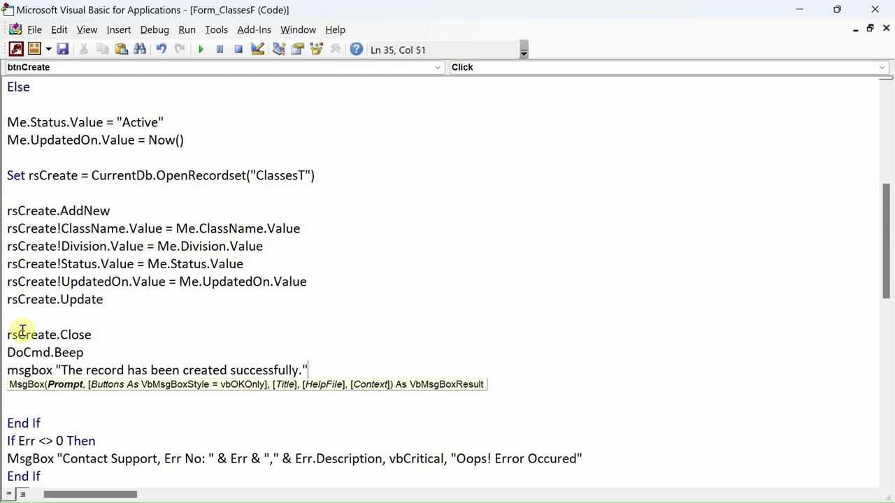
- Complete the record-created MsgBox with vbInformation and the title "Information", and remove the extra blank line above End If
type(",vb")
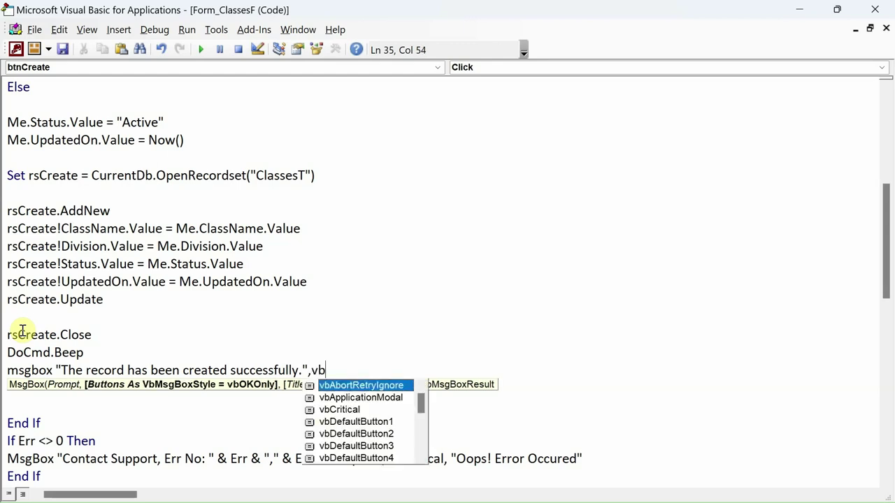
type("inor")
key("Tab")
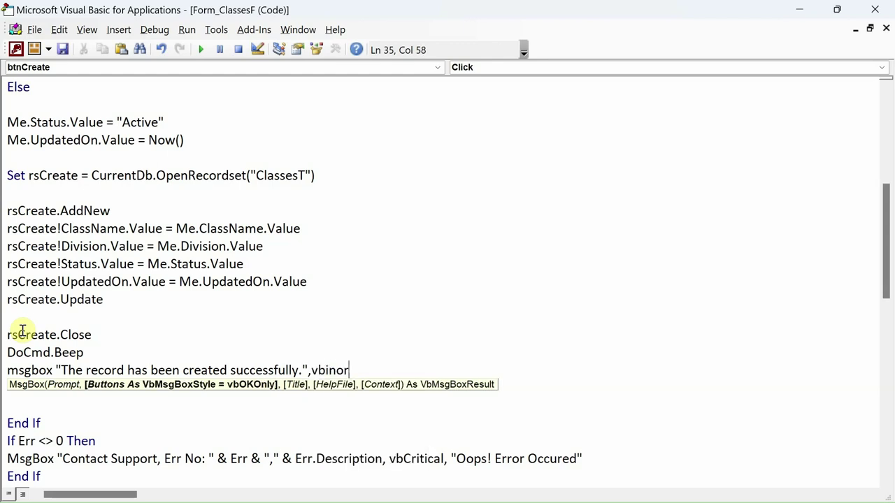
type(", \"")
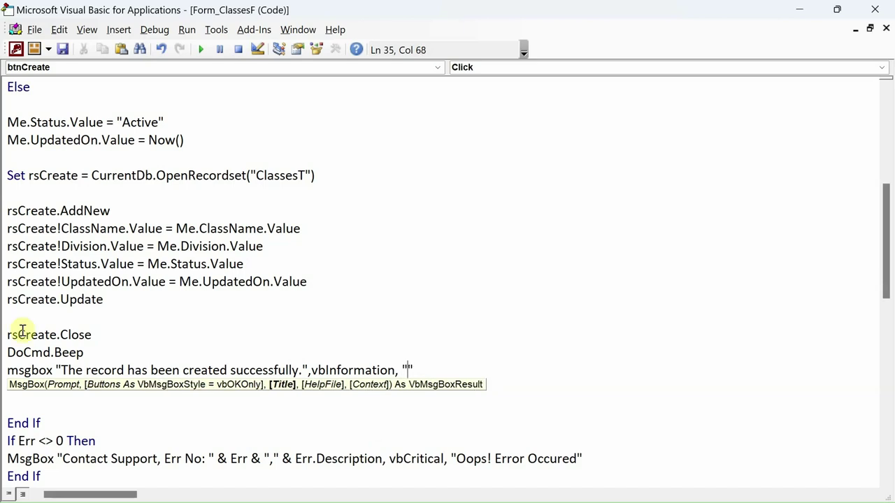
type("Information")
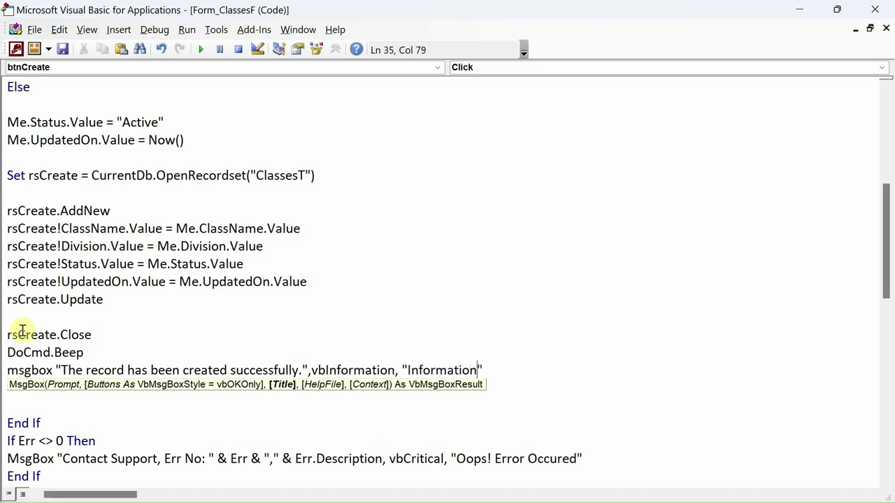
key("Return")
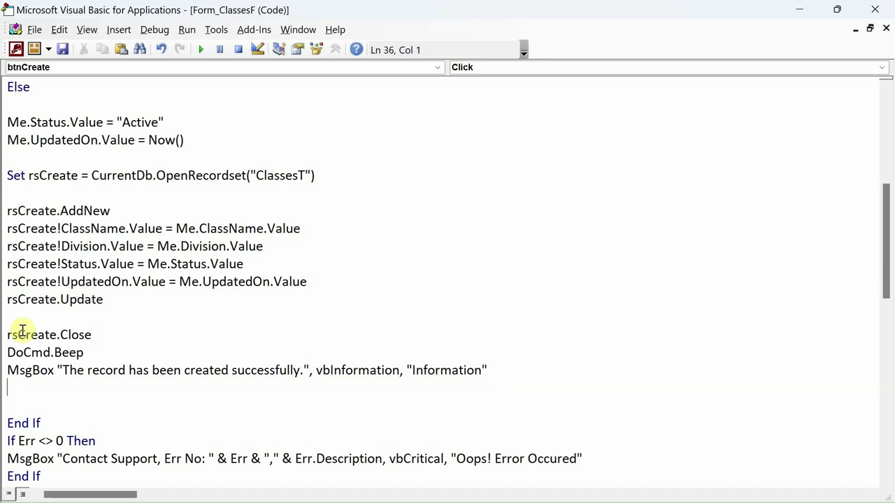
key("Left")
key("Right")
key("BackSpace")
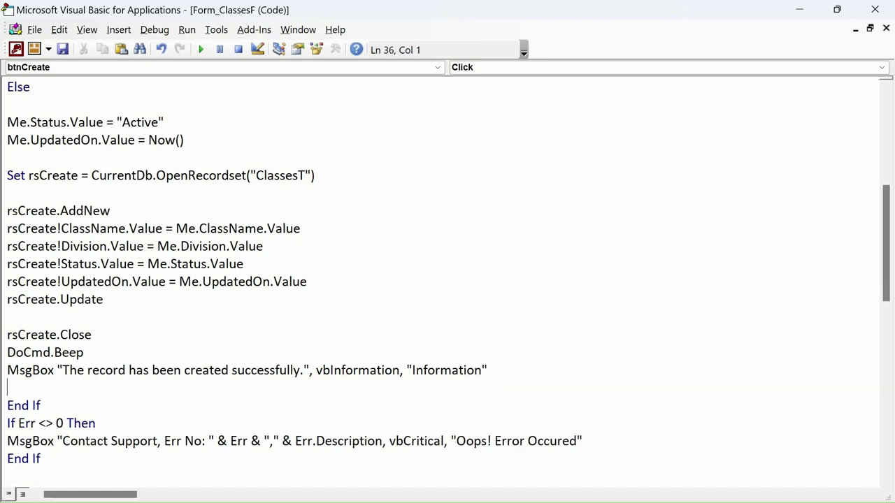
- Compile the SMS Urdu project and review the btnCreate_Click code from its declarations to End Sub
left_click(154, 29)
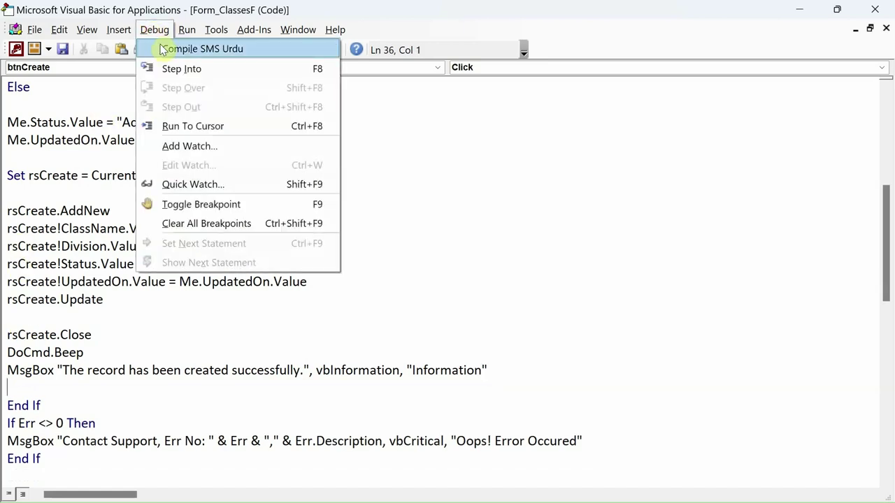
left_click(161, 49)
scroll(241, 414, "up", 1)
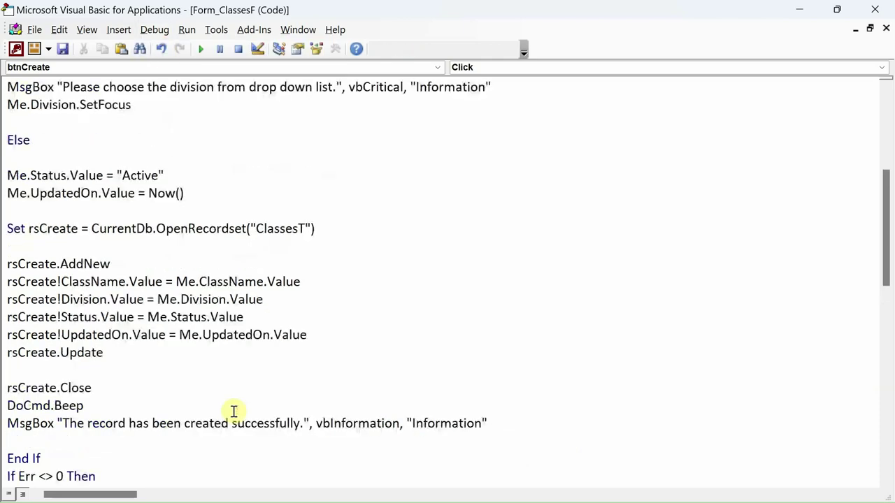
scroll(234, 412, "down", 1)
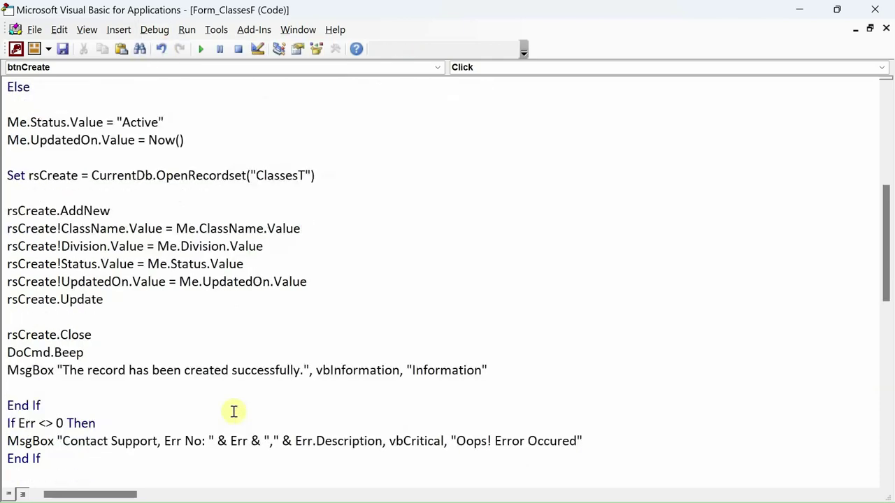
scroll(233, 411, "up", 6)
scroll(235, 410, "down", 5)
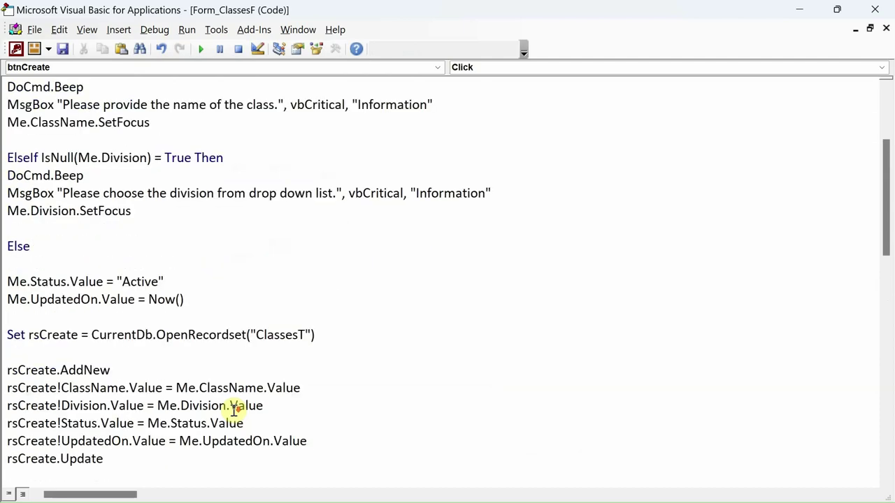
scroll(234, 411, "down", 5)
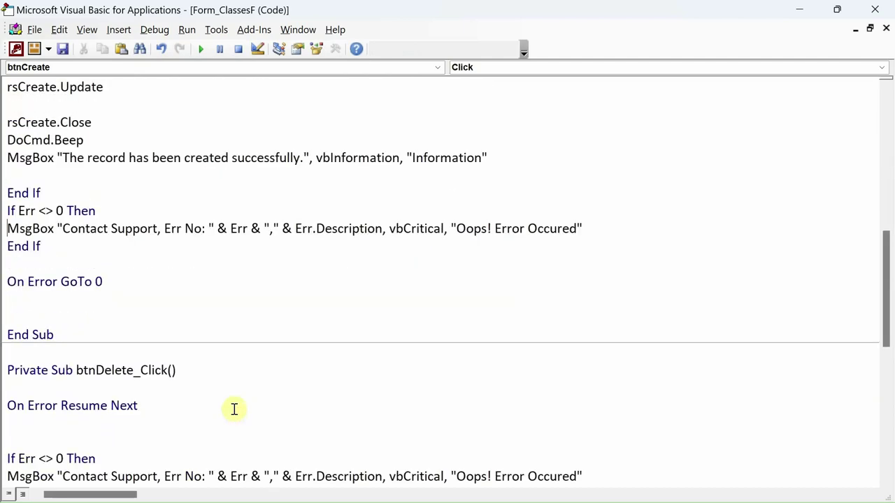
scroll(234, 411, "up", 7)
scroll(234, 411, "up", 3)
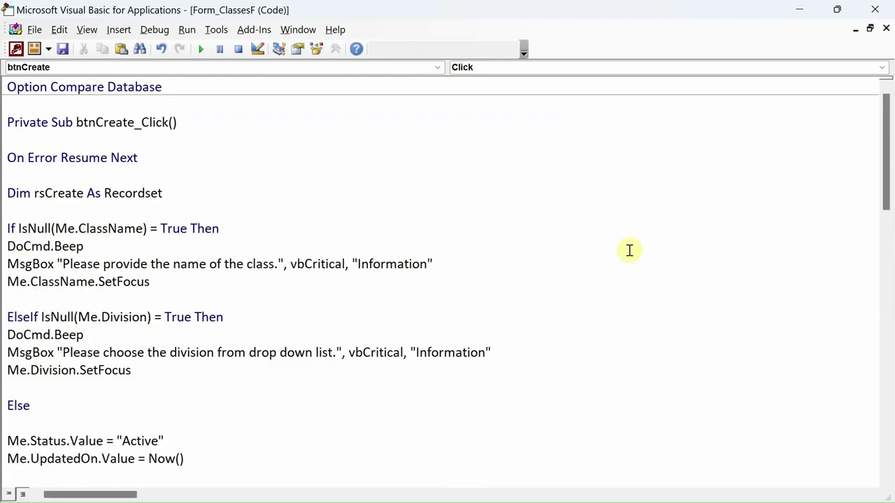
- Close the Visual Basic editor to return to Access, and close the ClassesT table
left_click(875, 9)
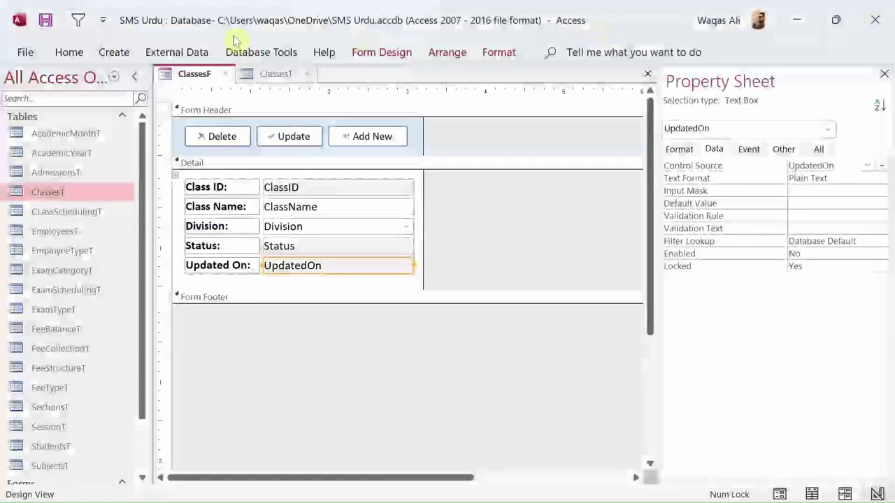
left_click(310, 77)
left_click(309, 74)
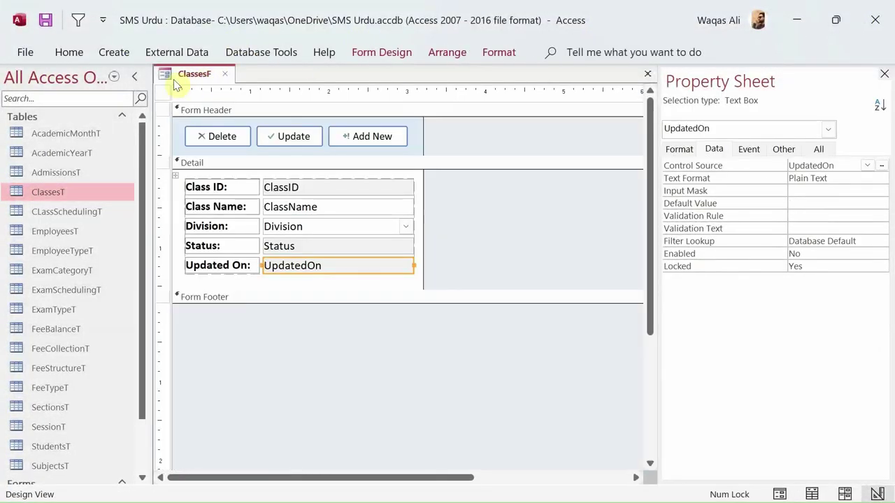
- Check the ClassesF controls in Form view and return the form to Design view
right_click(189, 75)
left_click(227, 169)
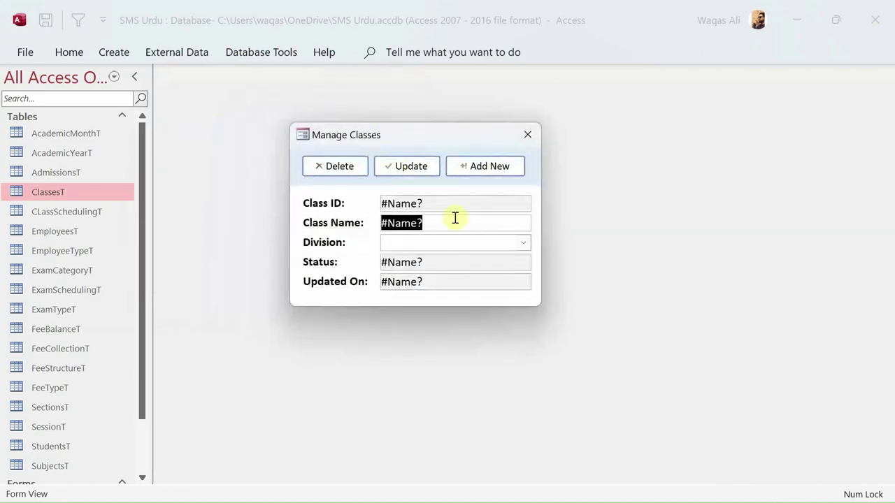
right_click(428, 137)
left_click(386, 134)
right_click(411, 144)
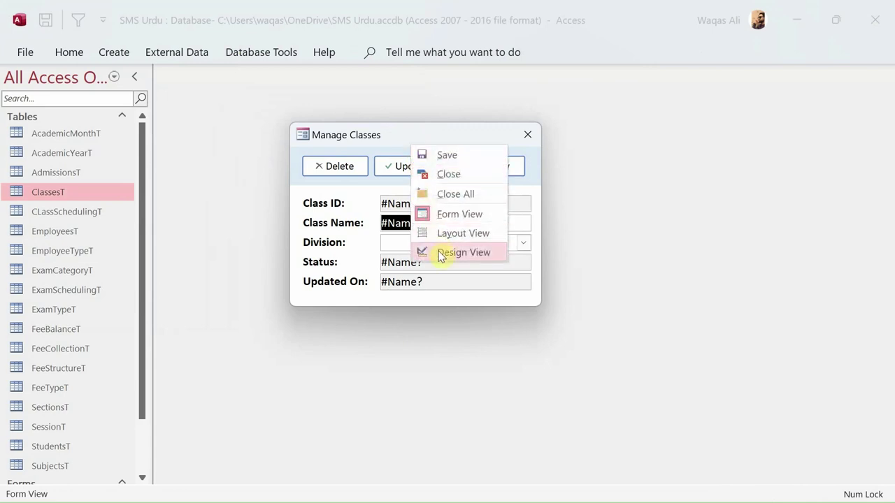
left_click(441, 253)
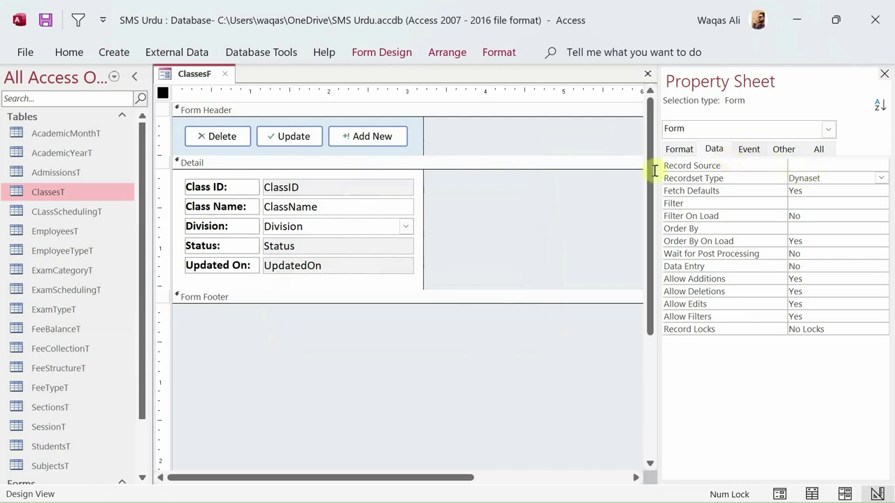
- Clear the Control Source of the ClassID and ClassName text boxes so both are unbound
left_click(330, 186)
left_click(840, 166)
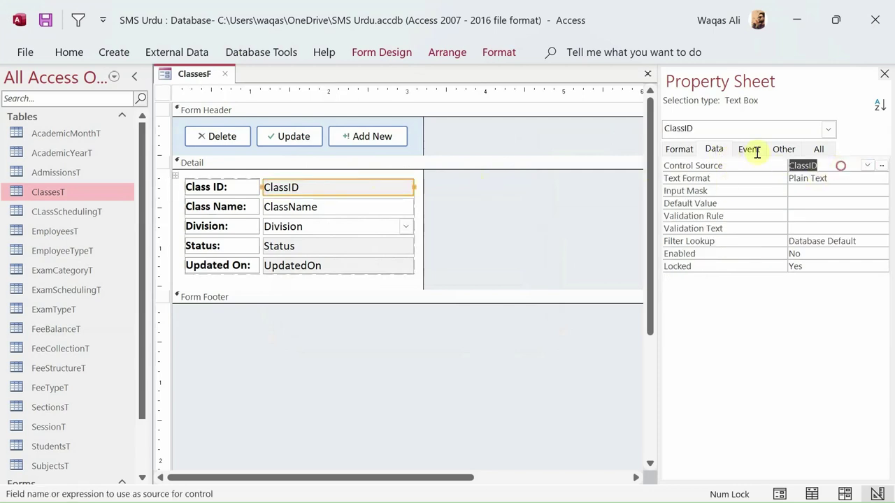
key("Delete")
key("Return")
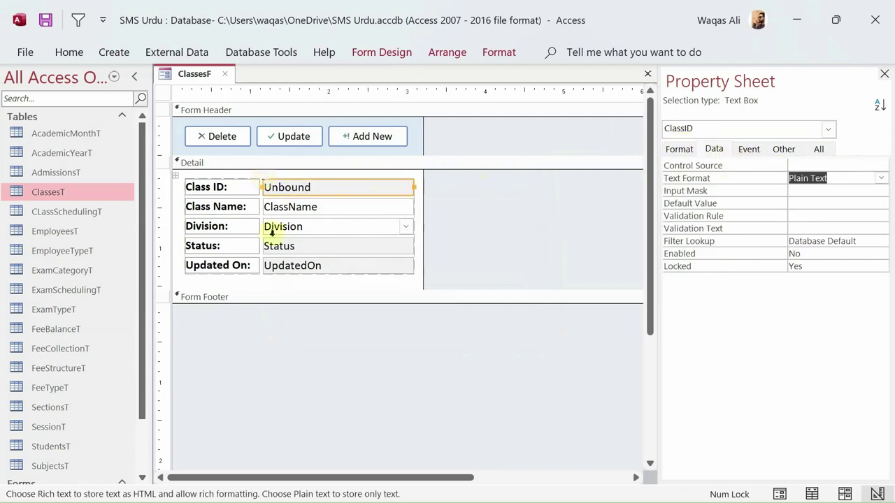
left_click(314, 206)
left_click(817, 165)
key("Delete")
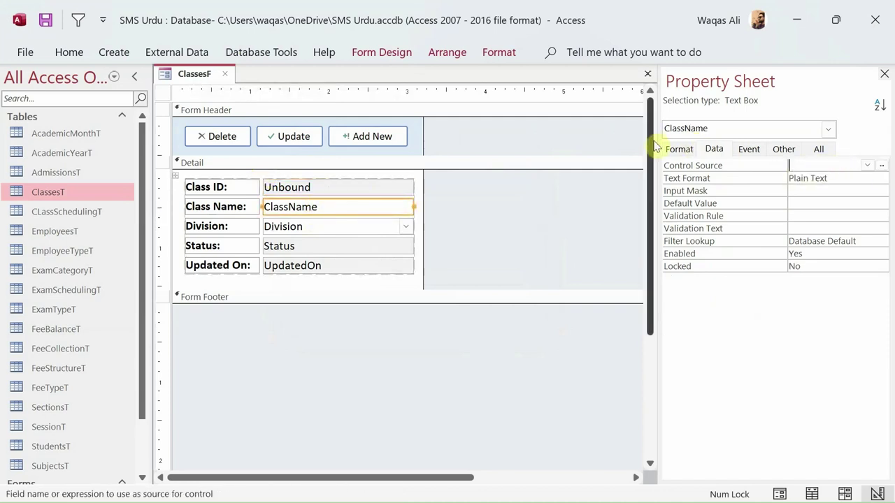
key("Return")
- Clear the Control Source of the Division combo box and the Status text box
left_click(324, 226)
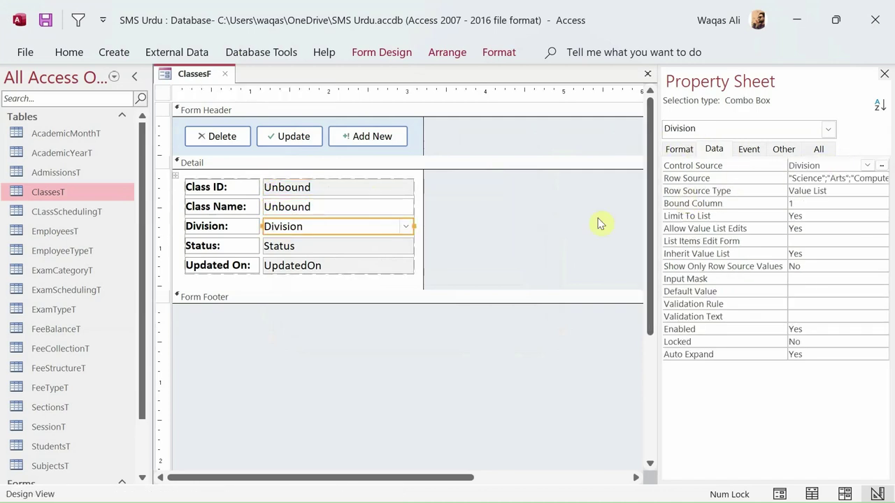
left_click(823, 166)
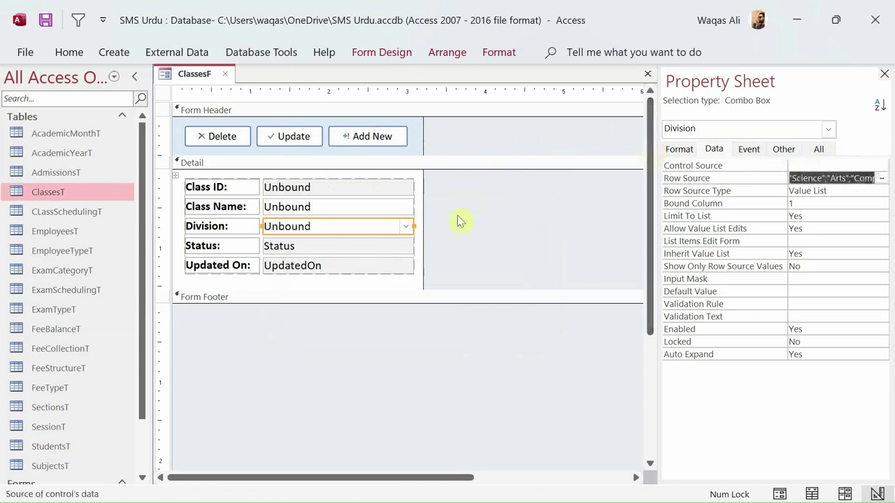
left_click(338, 244)
left_click(830, 166)
key("BackSpace")
key("BackSpace")
key("BackSpace")
key("BackSpace")
key("BackSpace")
key("BackSpace")
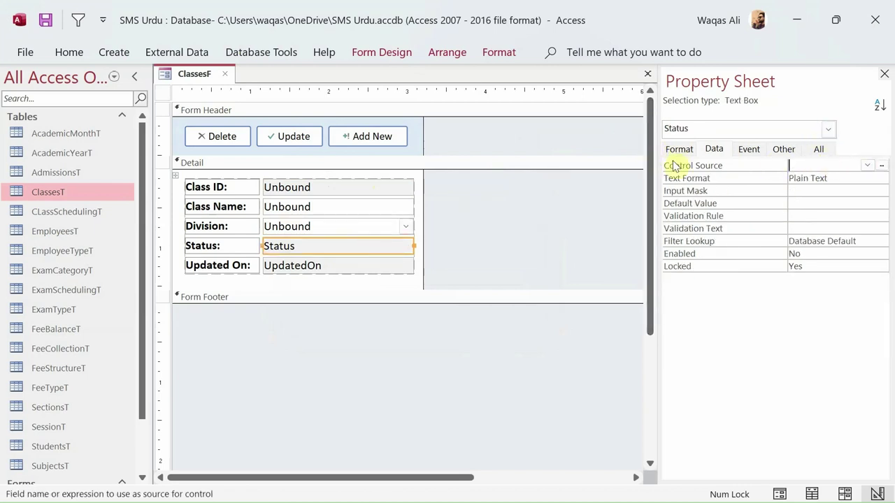
key("Return")
- Clear the Control Source of the UpdatedOn text box
left_click(333, 266)
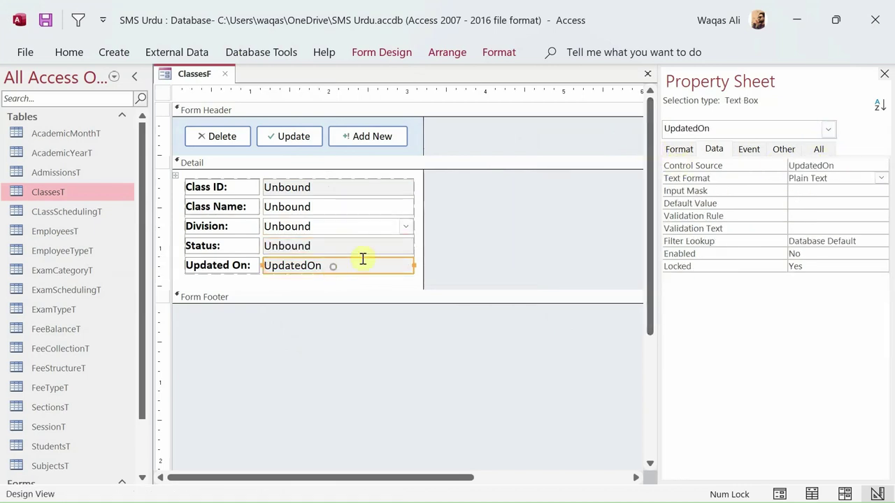
double_click(834, 165)
key("BackSpace")
key("Return")
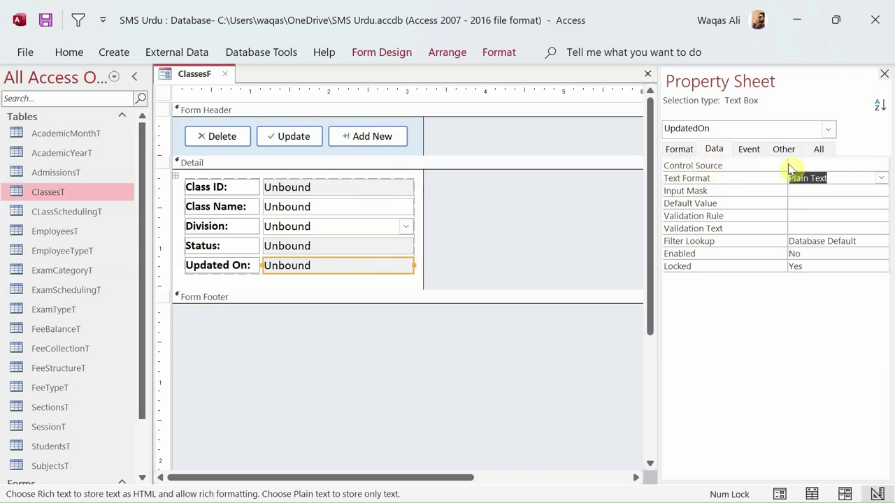
left_click(815, 165)
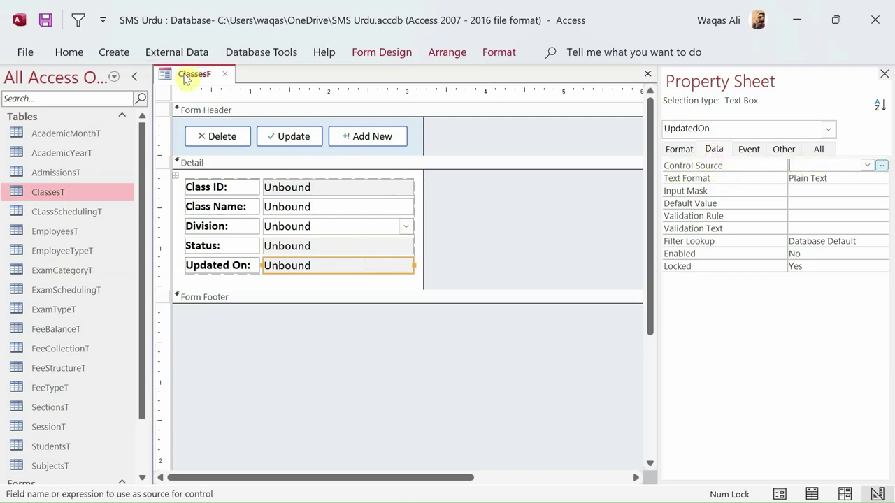
- Display ClassesF in Form view and enter 9th Class as the class name
left_click(208, 83)
right_click(208, 83)
left_click(251, 172)
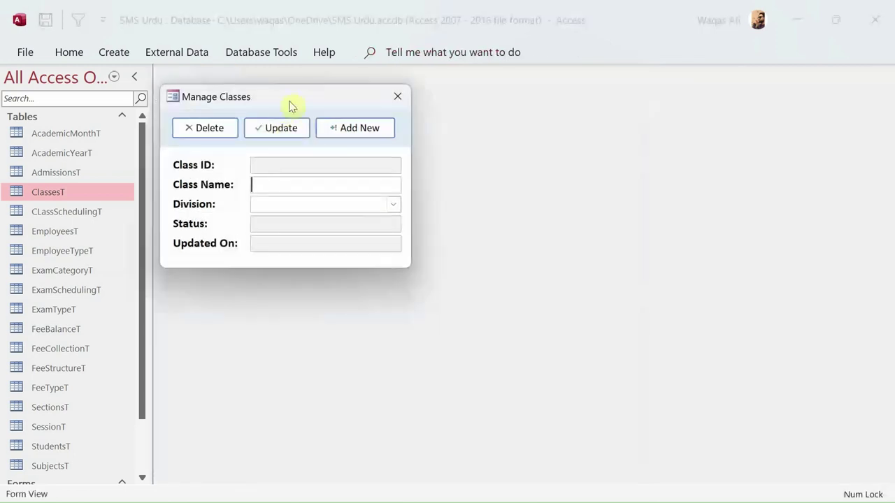
left_click_drag(290, 98, 404, 147)
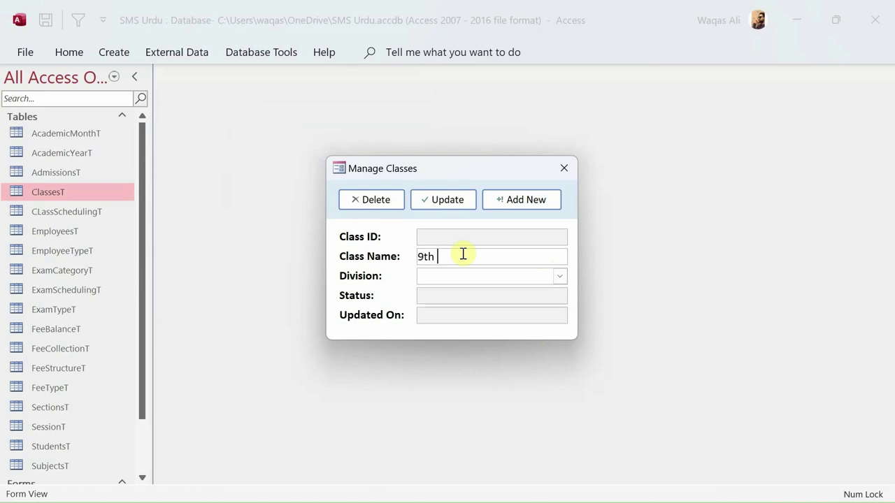
key("Tab")
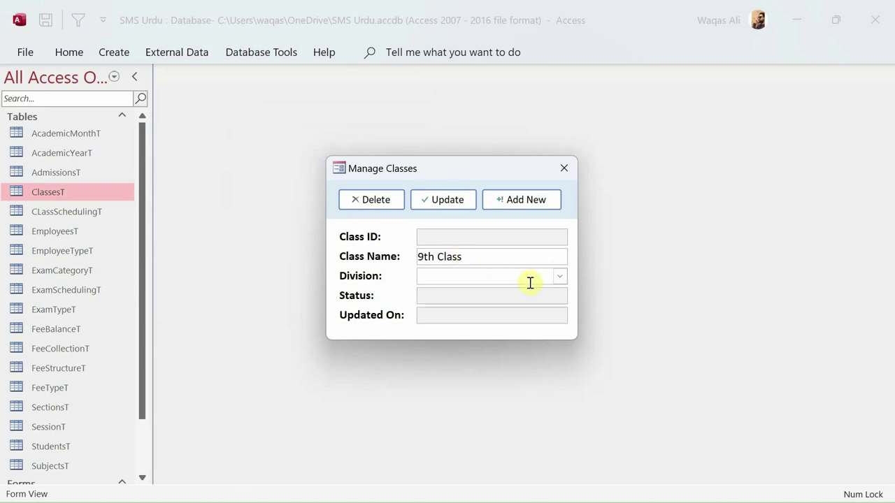
- Set the division to Science, save the class as a new record, and close the Manage Classes form
left_click(560, 278)
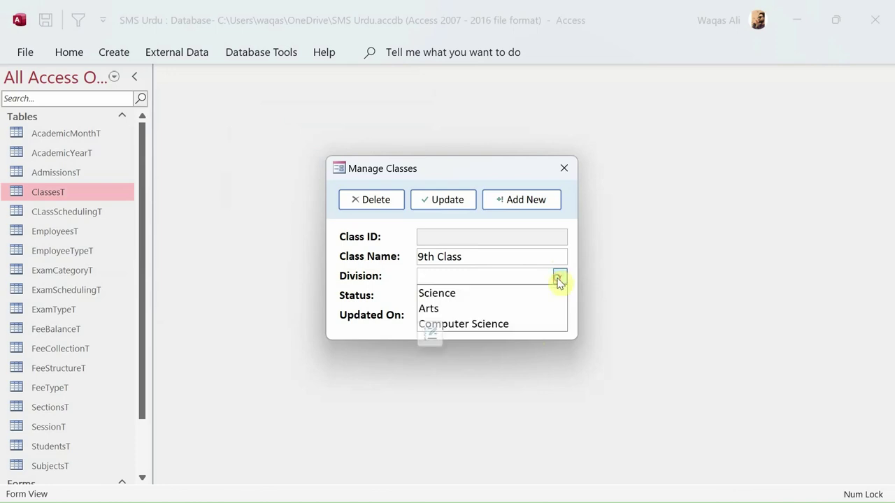
left_click(546, 294)
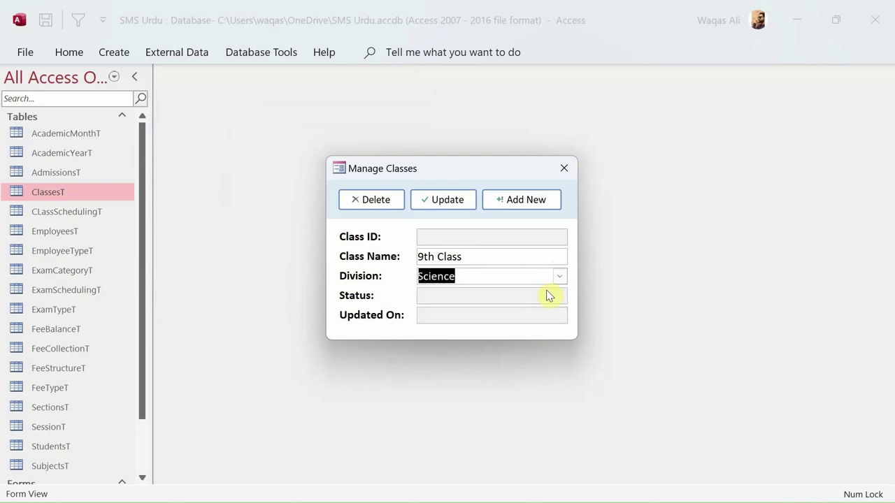
left_click(515, 203)
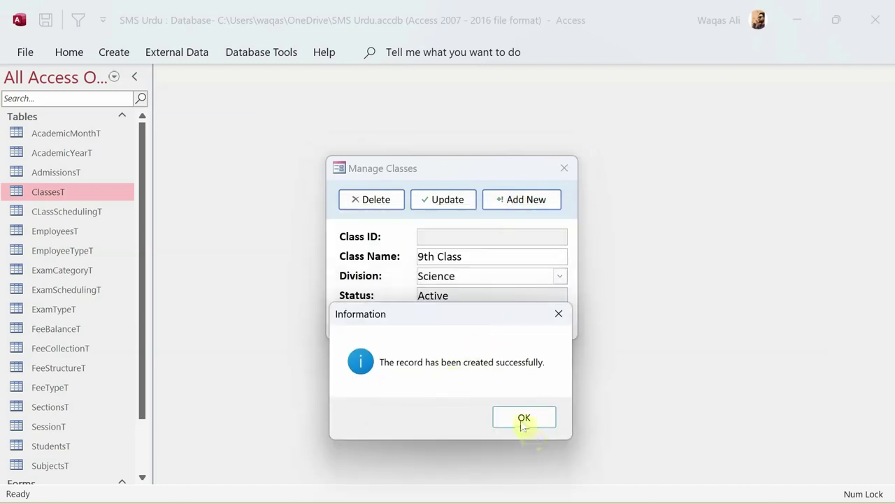
left_click(524, 419)
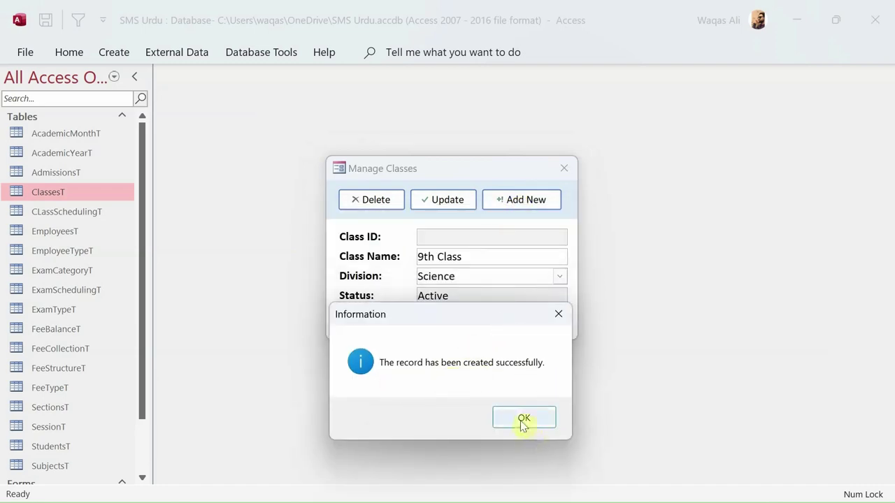
left_click(564, 170)
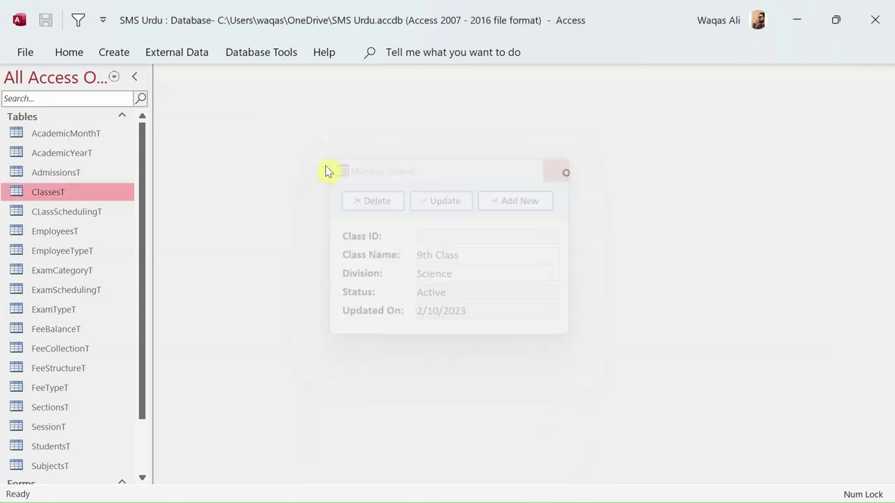
- Open ClassesT and check the ClassID, ClassName, Division, Status and UpdatedOn values of the added record
double_click(104, 192)
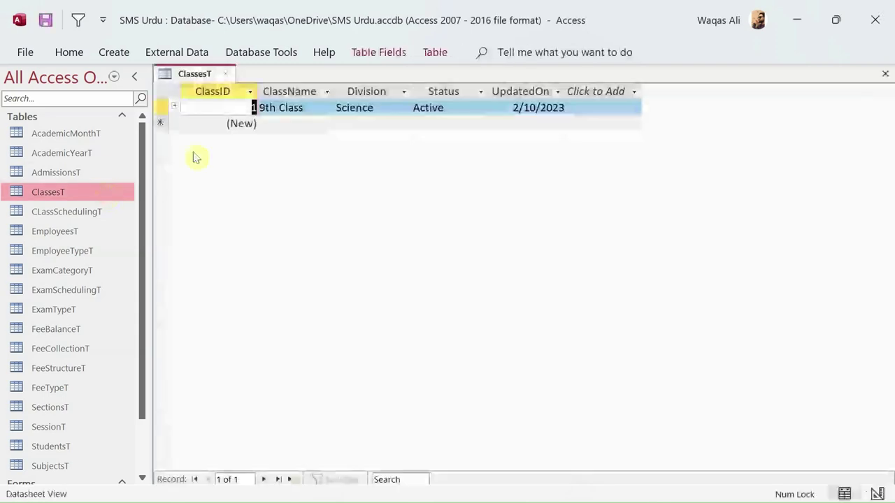
key("Tab")
key("Tab")
key("Tab")
key("Tab")
left_click(287, 127)
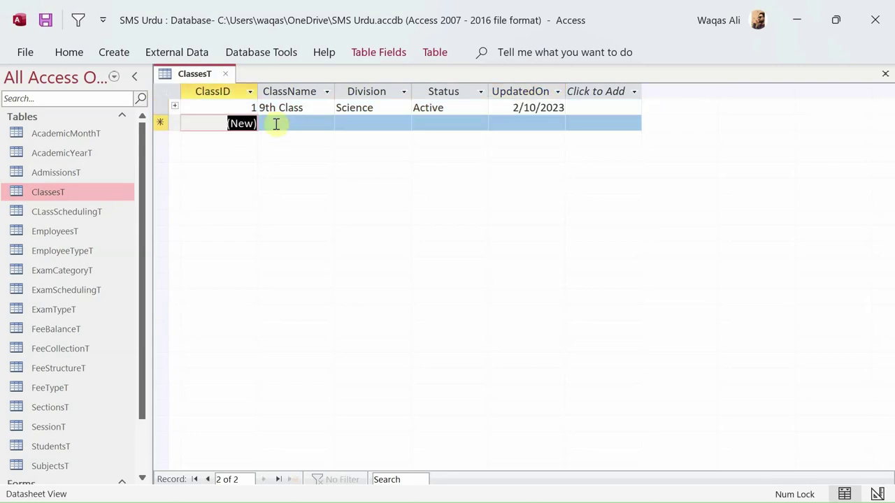
left_click(226, 108)
left_click(363, 108)
left_click(446, 108)
left_click(516, 107)
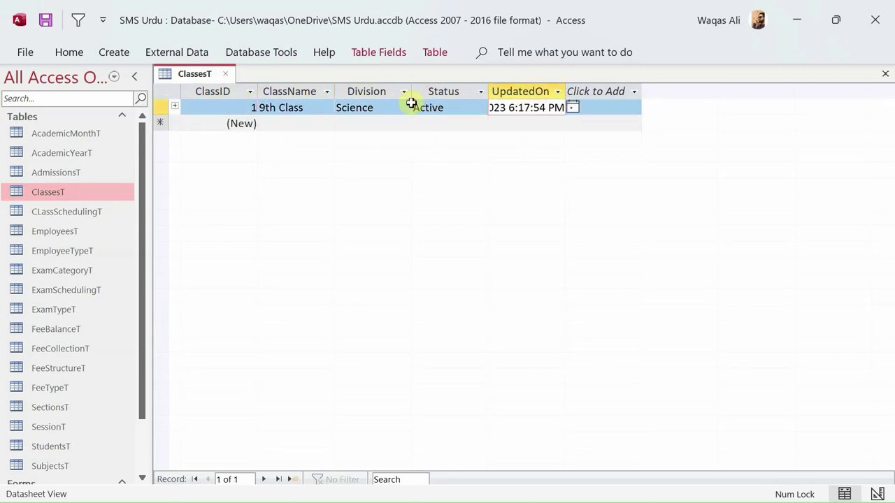
left_click(326, 106)
left_click(295, 107)
left_click(234, 107)
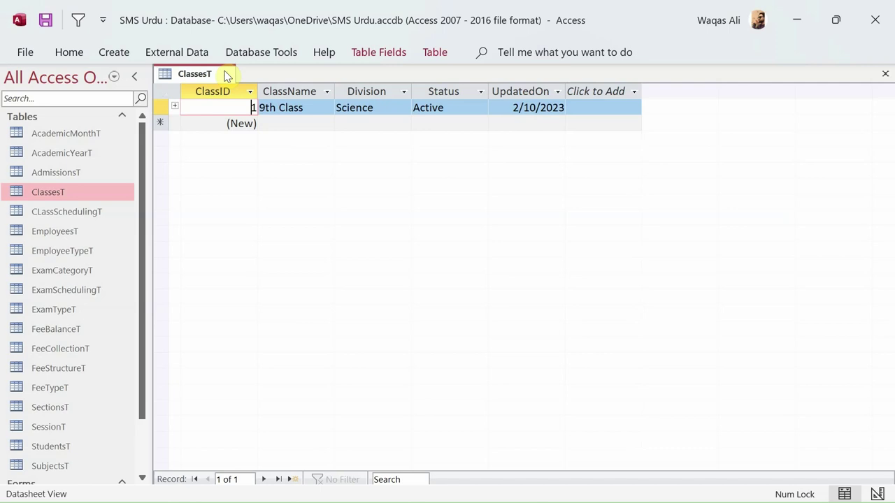
key("ctrl+w")
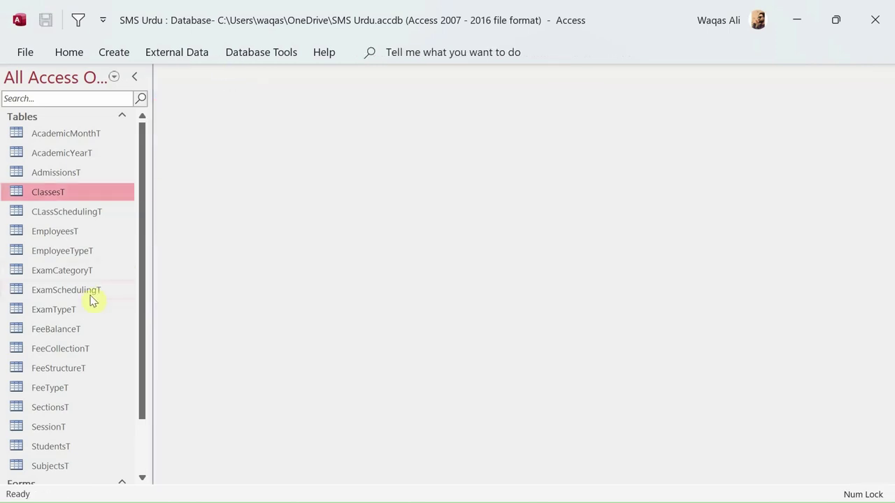
- Open ClassesF in Design view
scroll(91, 308, "down", 3)
right_click(89, 481)
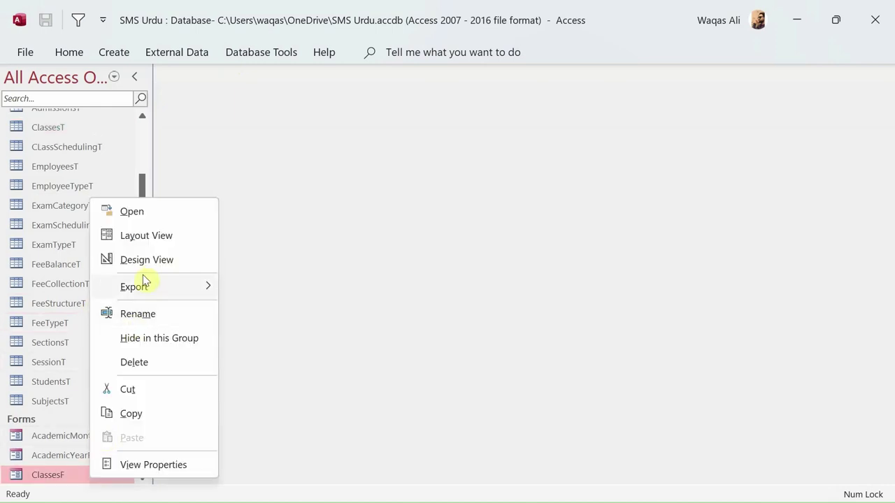
left_click(165, 259)
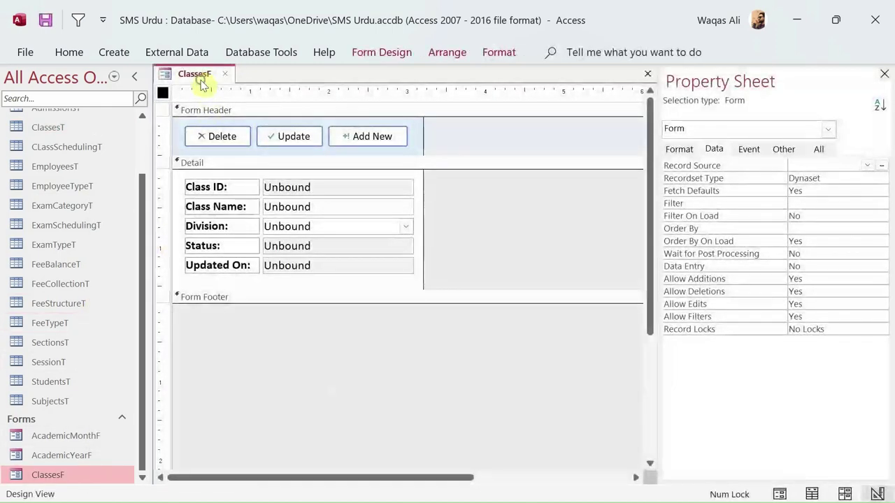
- Examine the empty Manage Classes form and its Division field in Form view, and return to Design view
right_click(201, 77)
left_click(233, 181)
left_click_drag(314, 94, 456, 140)
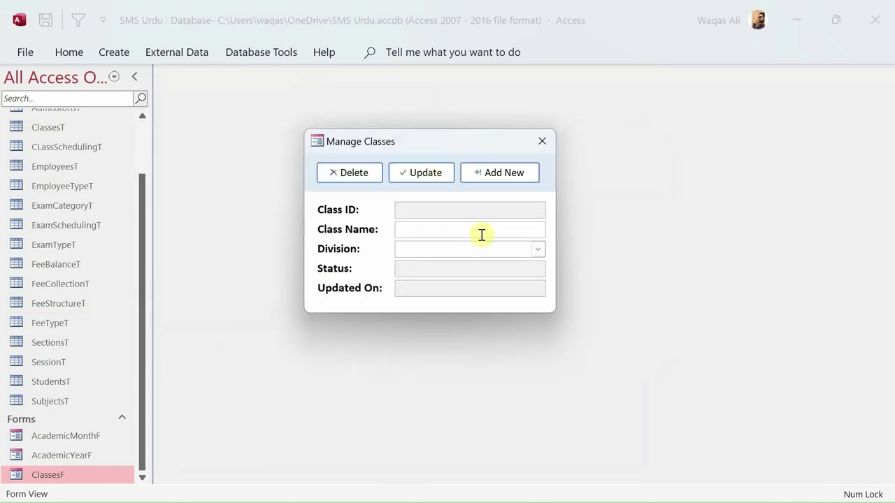
left_click(434, 249)
left_click(534, 250)
left_click(535, 250)
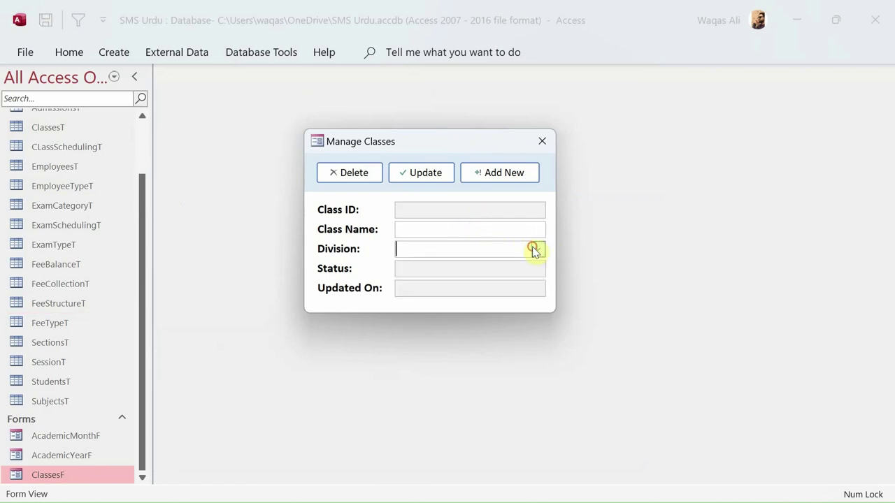
left_click_drag(435, 149, 469, 143)
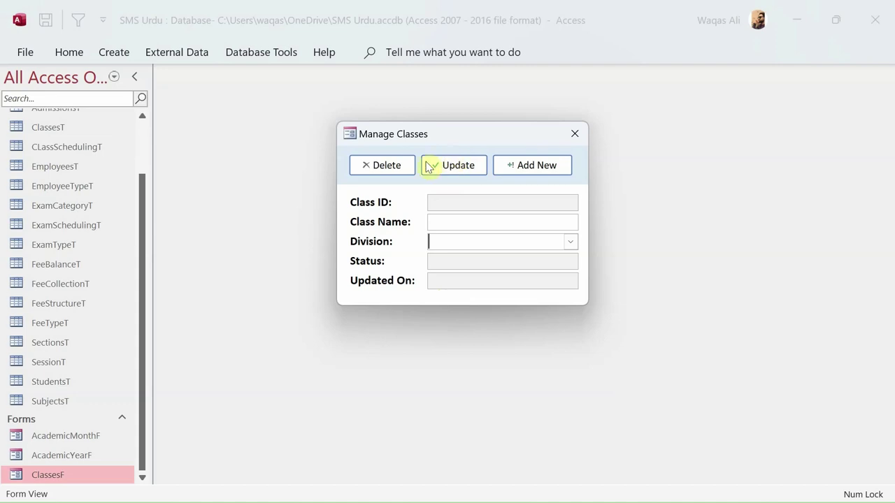
left_click_drag(457, 141, 475, 131)
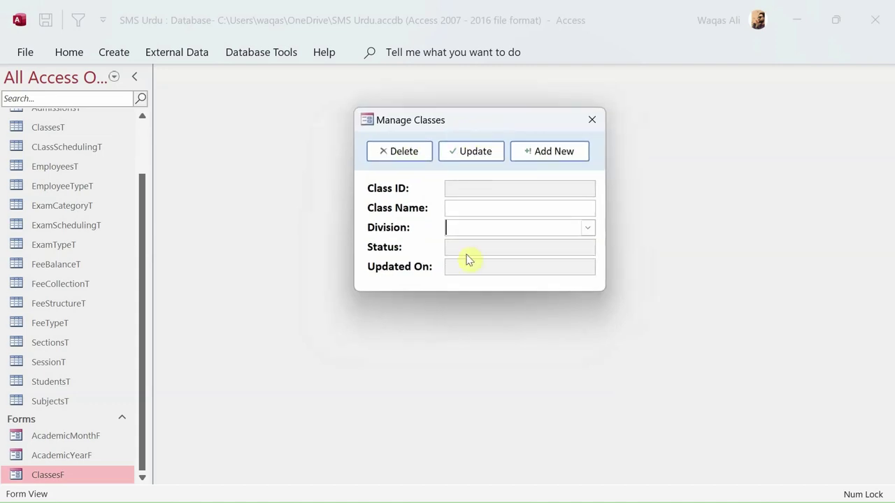
right_click(489, 128)
left_click(529, 231)
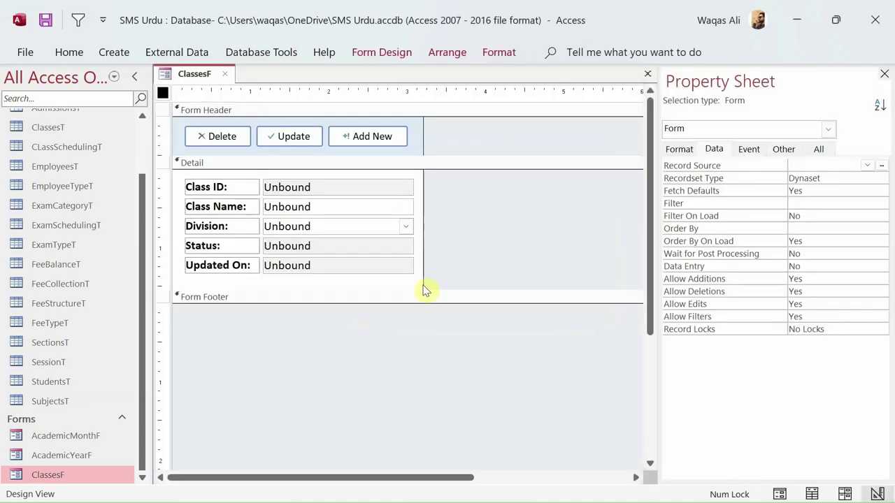
- Extend the form footer and draw a list box filling it, without using the List Box Wizard
left_click_drag(410, 291, 405, 441)
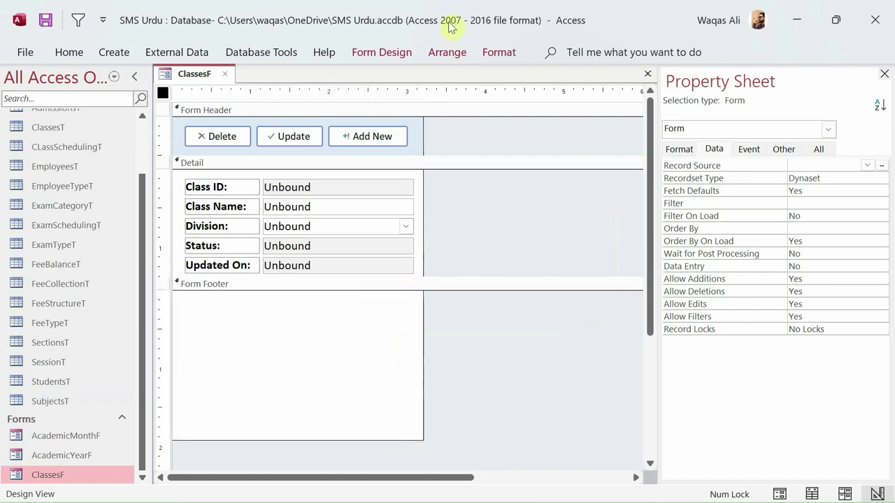
left_click(390, 53)
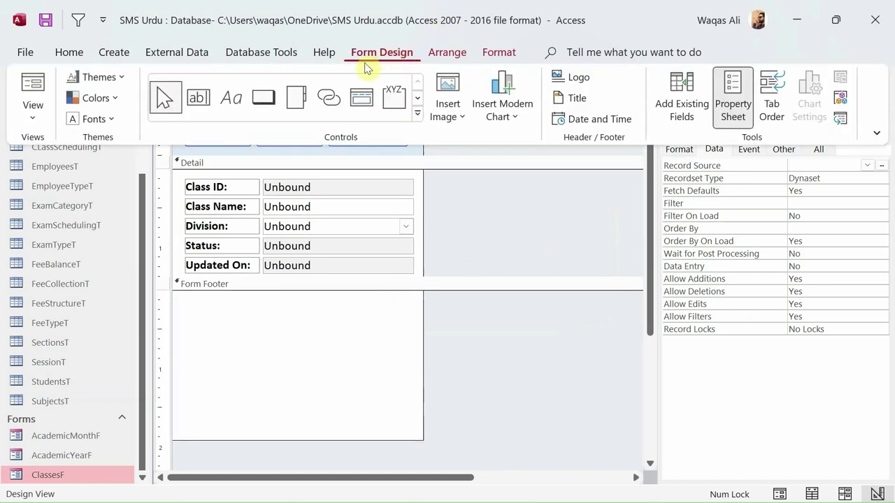
left_click(417, 102)
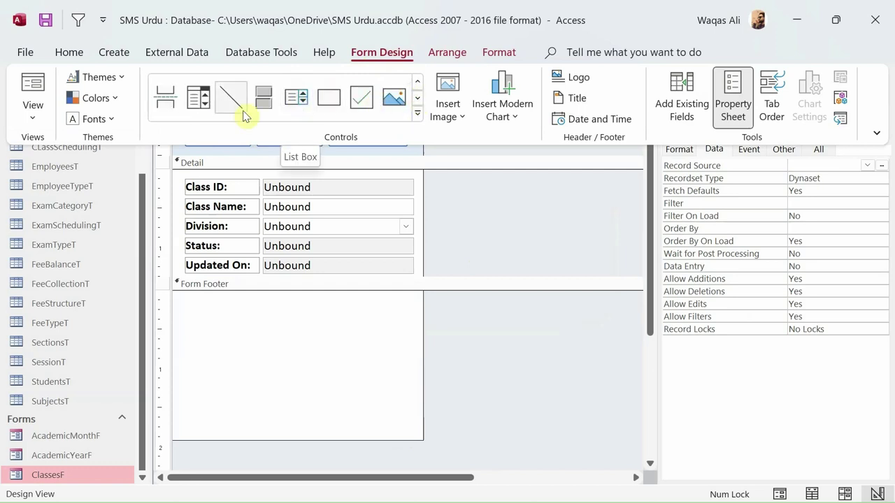
left_click(299, 97)
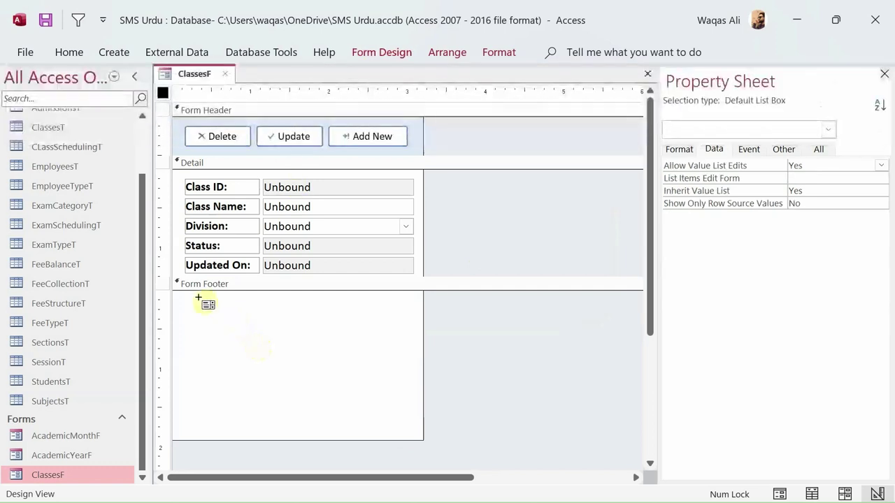
left_click_drag(181, 294, 415, 434)
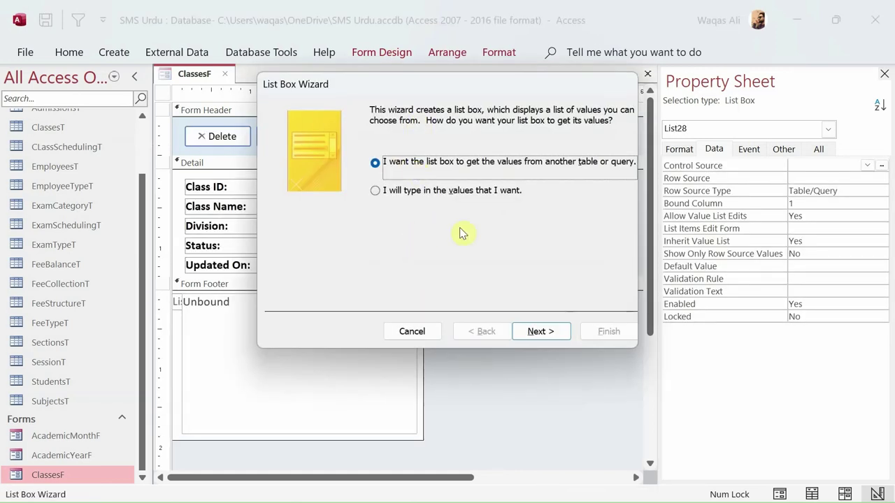
left_click(412, 331)
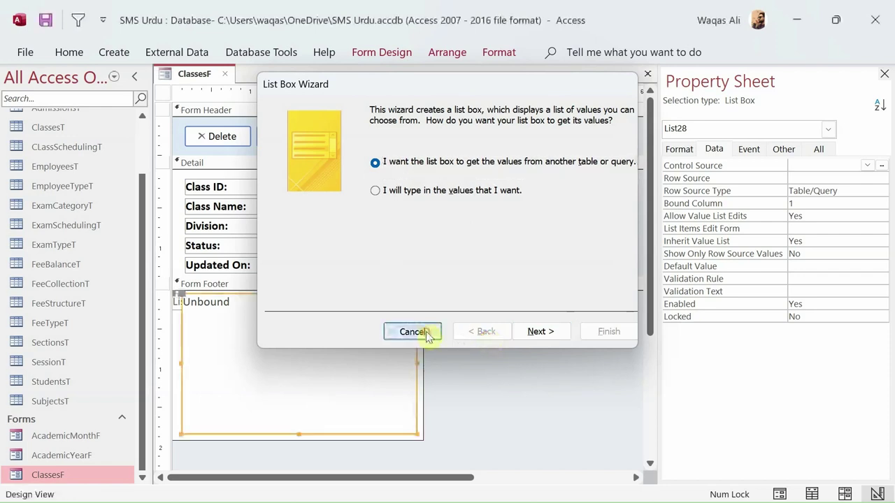
- Delete the attached label of the list box in the form footer
left_click_drag(442, 178, 282, 375)
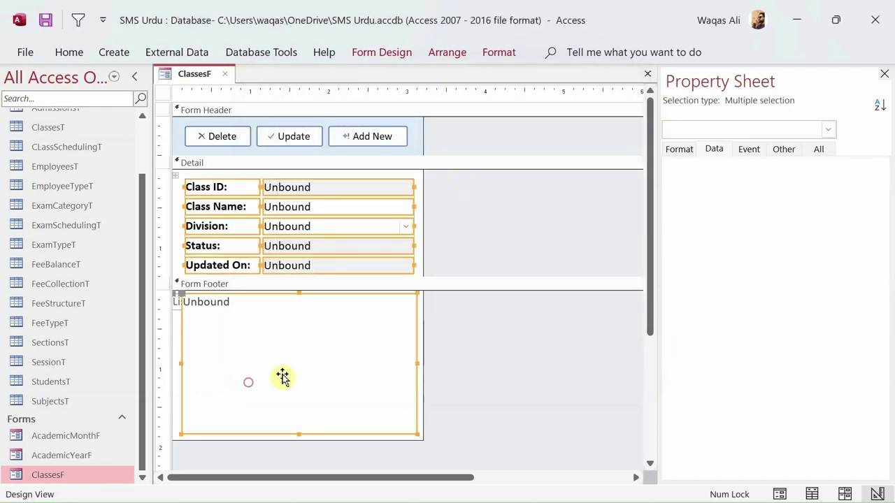
left_click(483, 324)
left_click(178, 306)
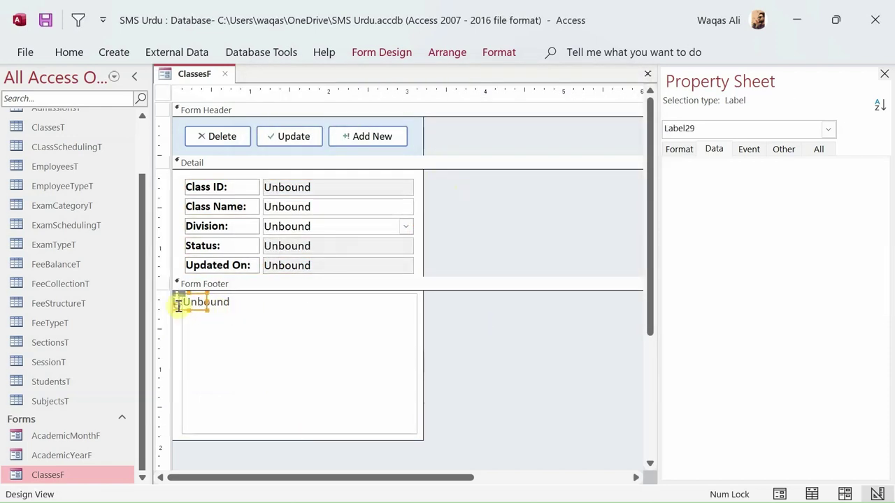
key("Delete")
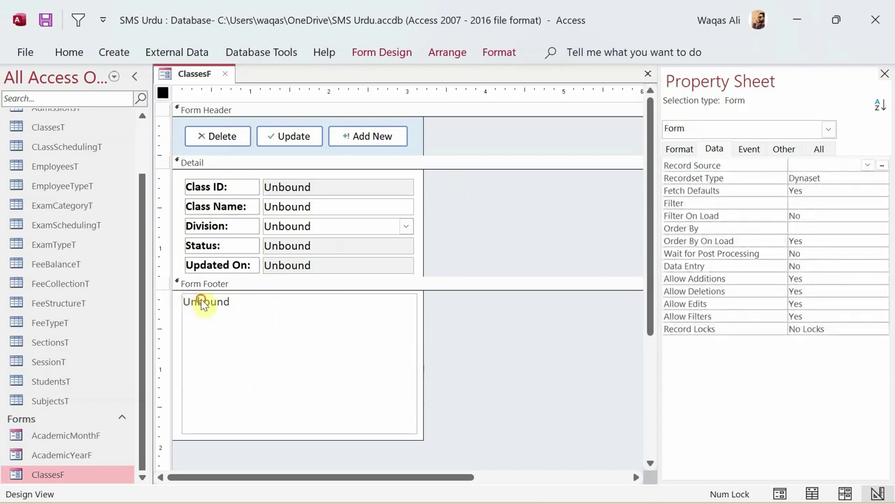
- Set the font color of the footer list box to black
left_click(200, 300)
left_click(69, 52)
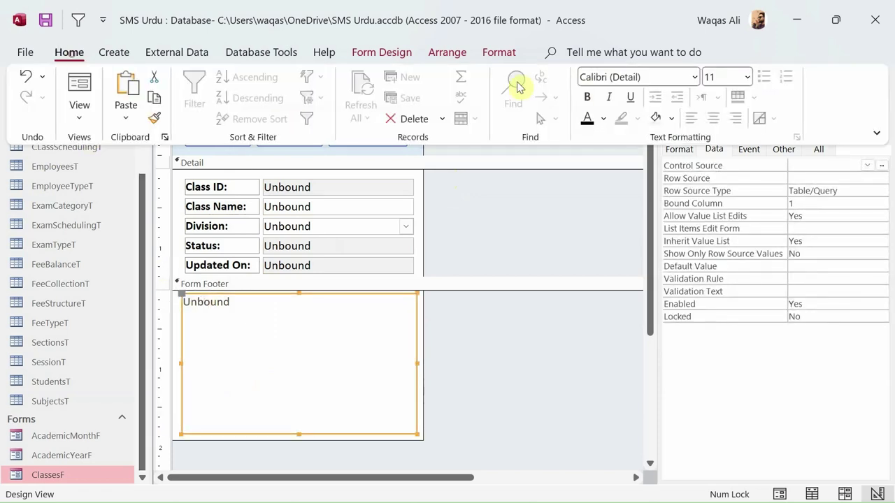
left_click(602, 119)
left_click(600, 187)
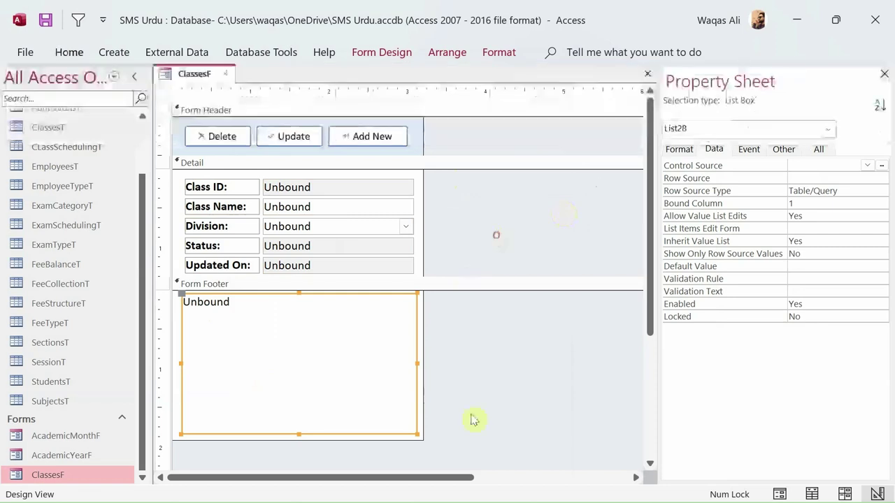
- Nudge the detail fields and the footer list box slightly left, and narrow the form's width to match
left_click_drag(472, 444, 224, 190)
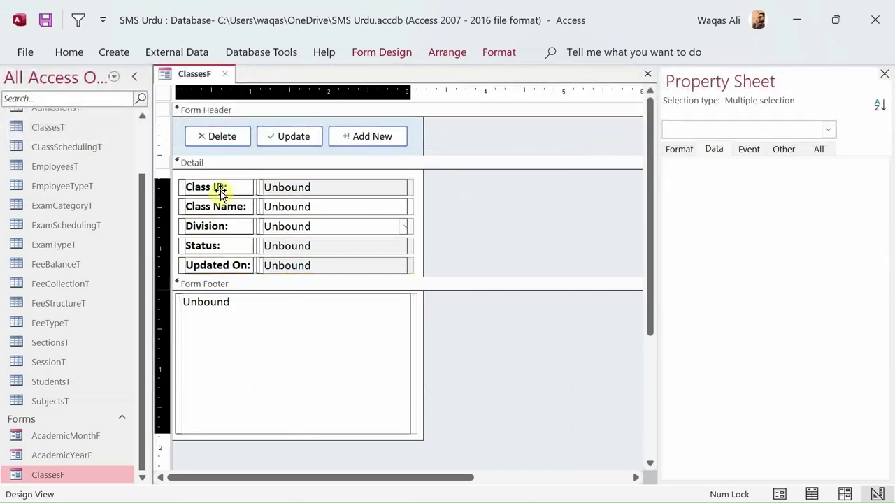
key("Left")
key("Right")
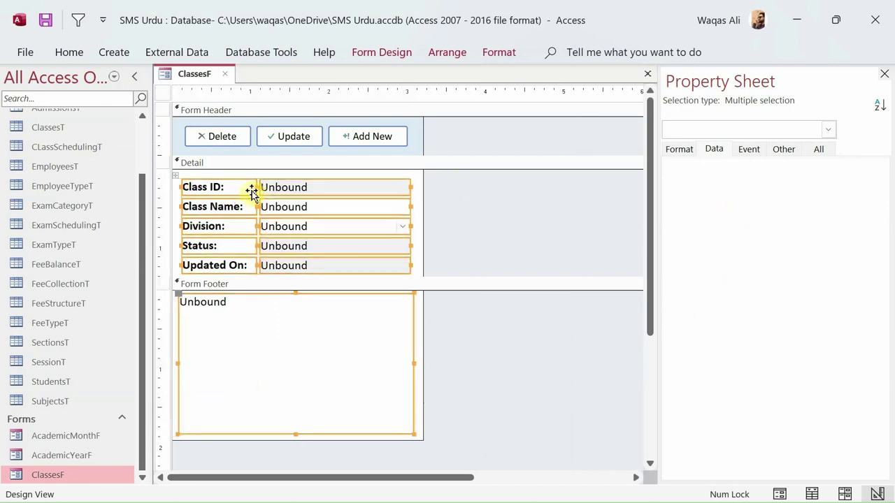
left_click(497, 230)
left_click_drag(421, 240, 419, 240)
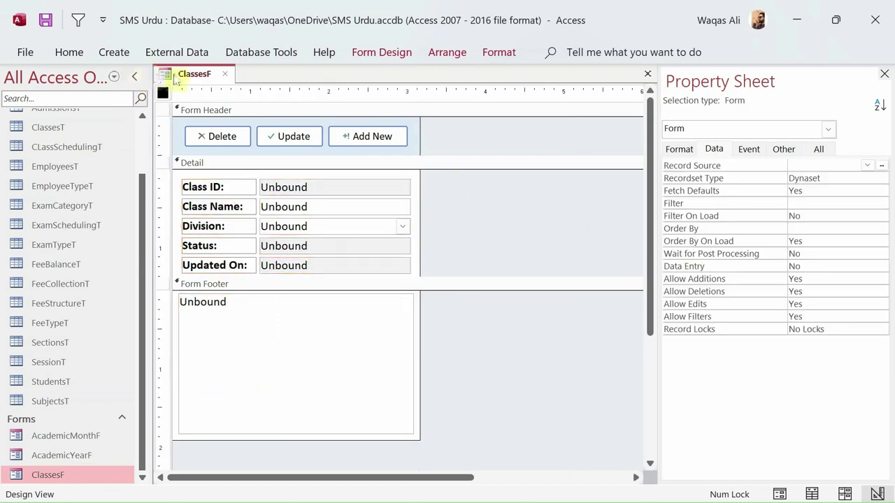
- Rename the footer list box as List
right_click(177, 74)
left_click(291, 341)
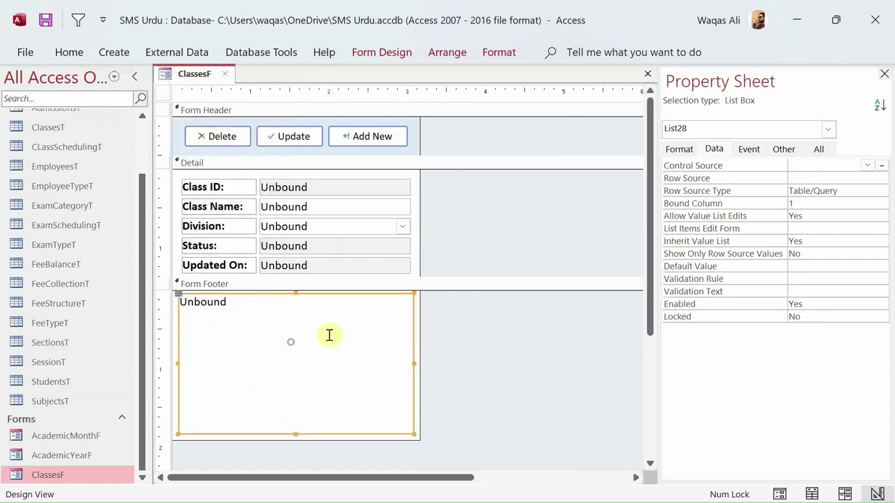
left_click(783, 149)
left_click(825, 178)
left_click(833, 165)
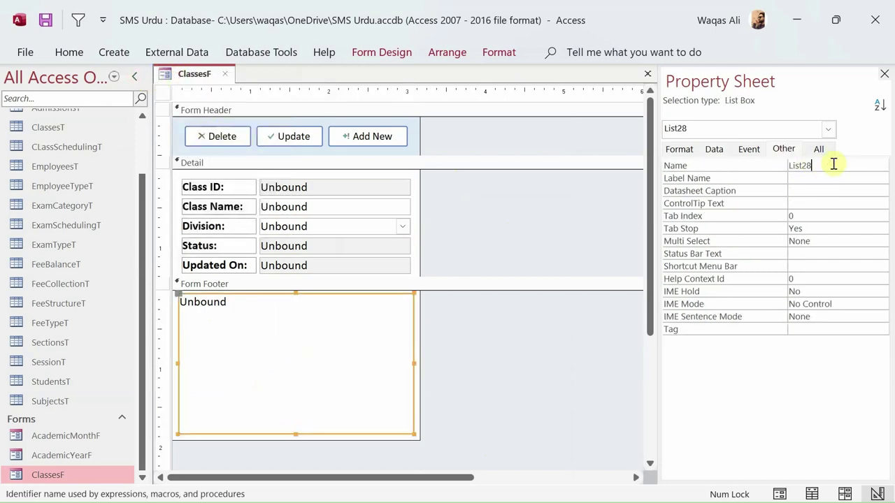
key("Return")
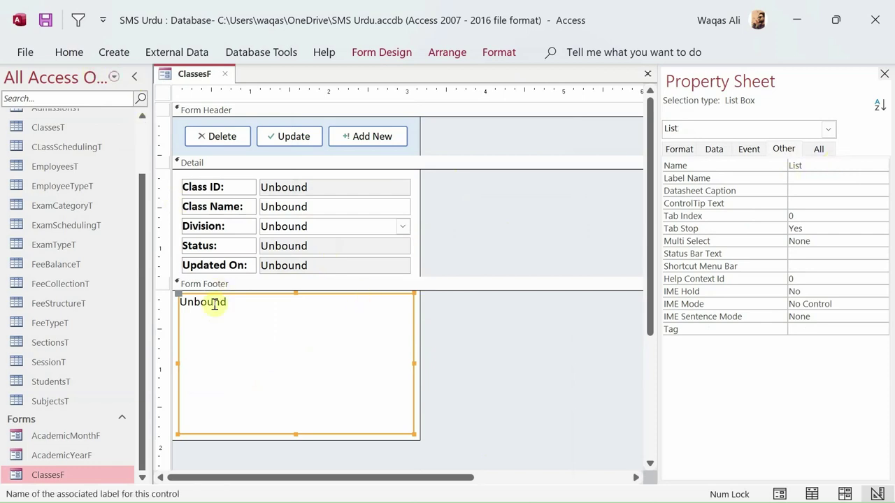
- Set the font size of the footer list box to 10
left_click(69, 52)
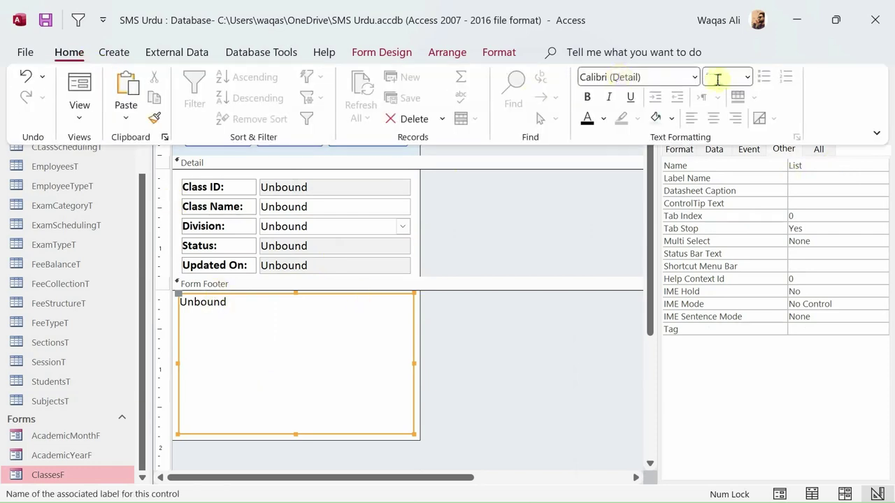
left_click(747, 79)
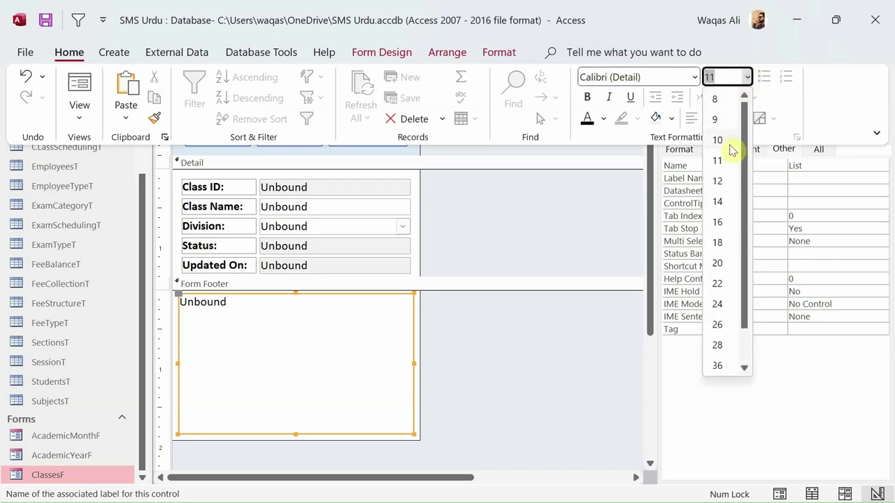
left_click(727, 139)
left_click(514, 381)
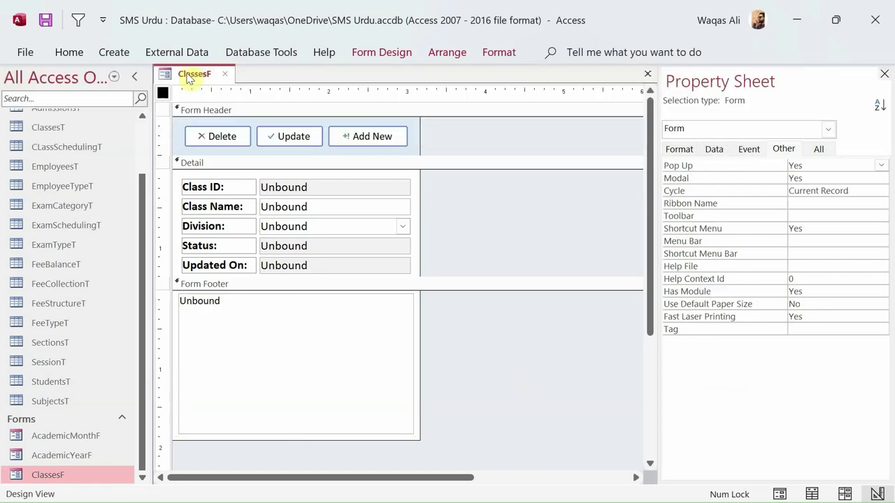
- Preview the form in Form View, try selecting a row in the footer list box, and return to Design View
right_click(199, 78)
key("Escape")
right_click(191, 80)
left_click(252, 171)
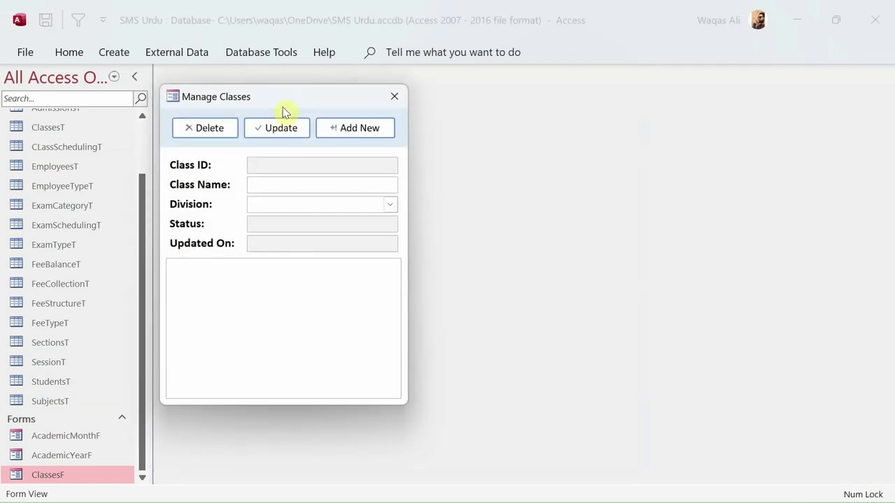
left_click(397, 278)
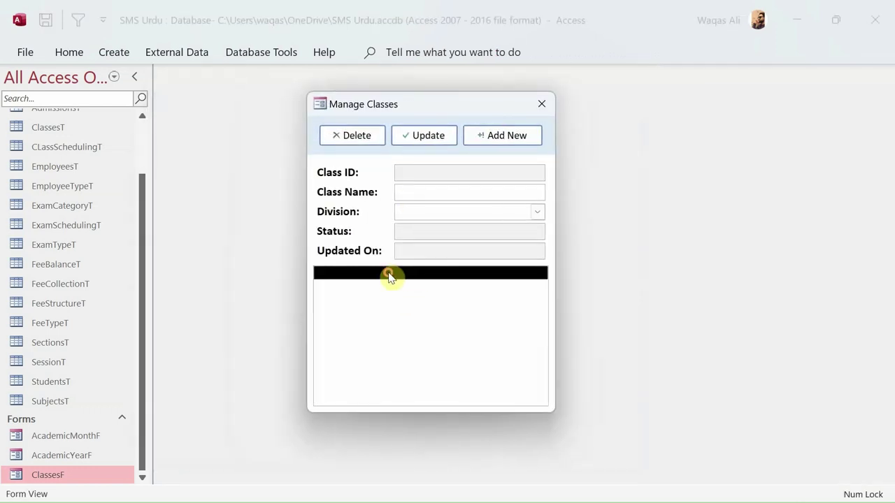
left_click(376, 377)
right_click(445, 105)
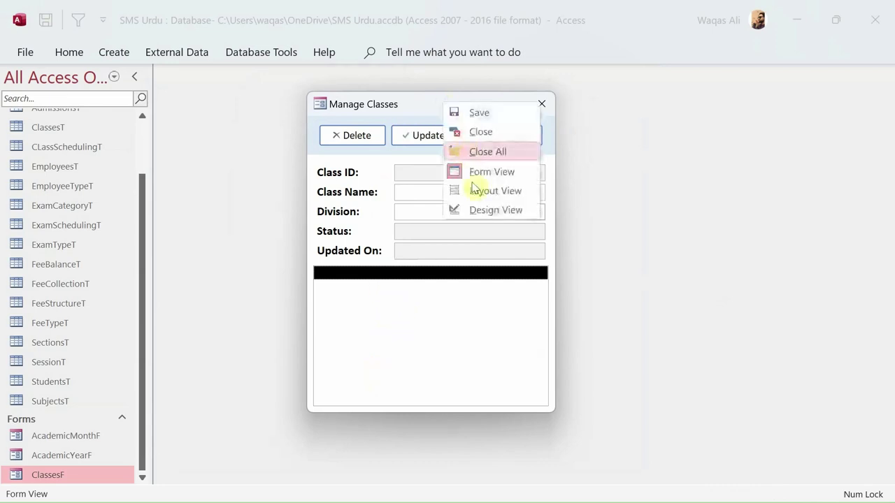
left_click(474, 212)
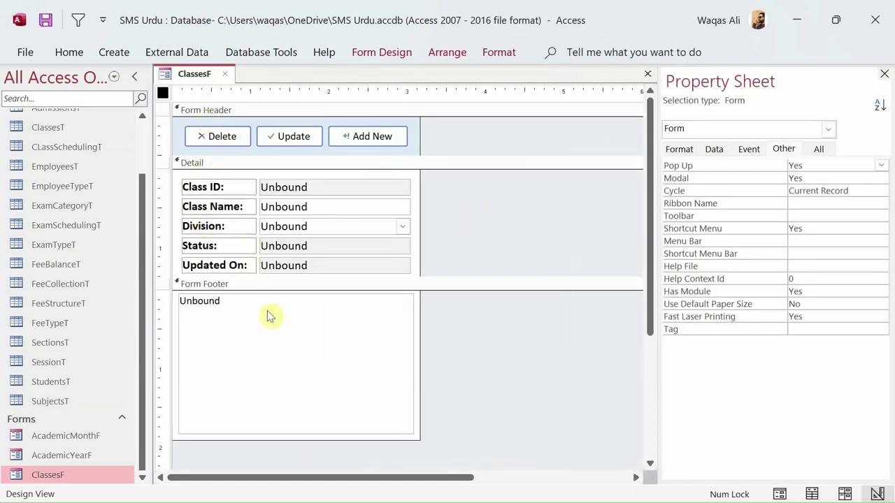
- Check the Manage Classes form and its empty list box once more in Form View, and go back to Design View
right_click(192, 72)
left_click(236, 163)
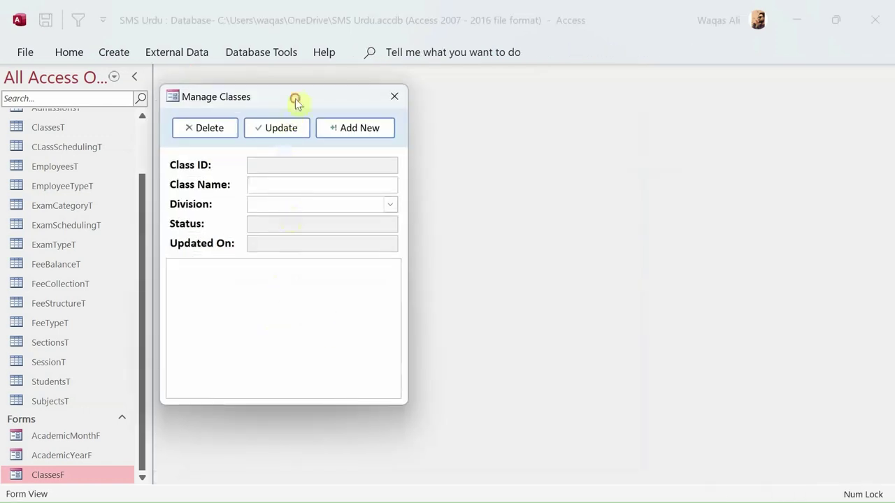
left_click_drag(295, 100, 451, 116)
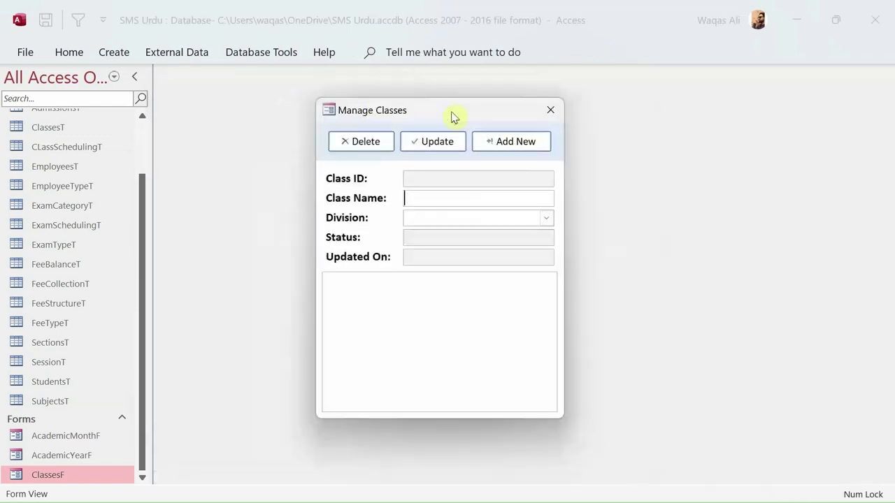
left_click(413, 295)
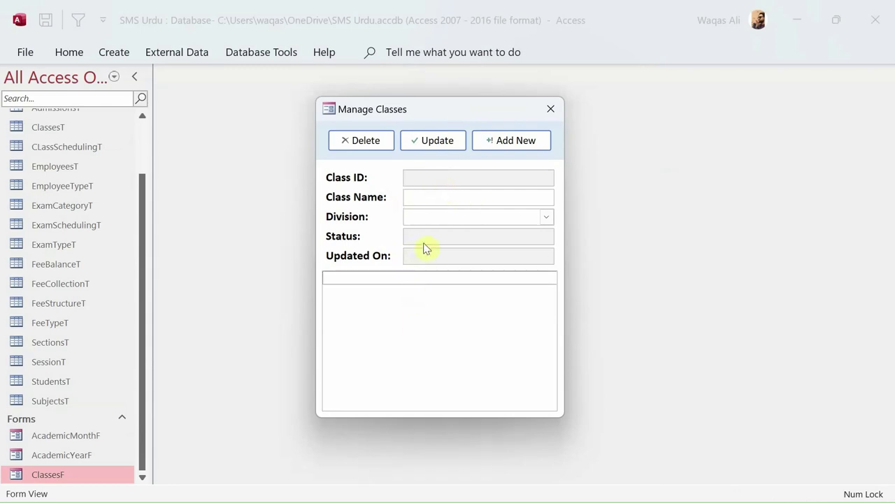
right_click(455, 109)
left_click(494, 216)
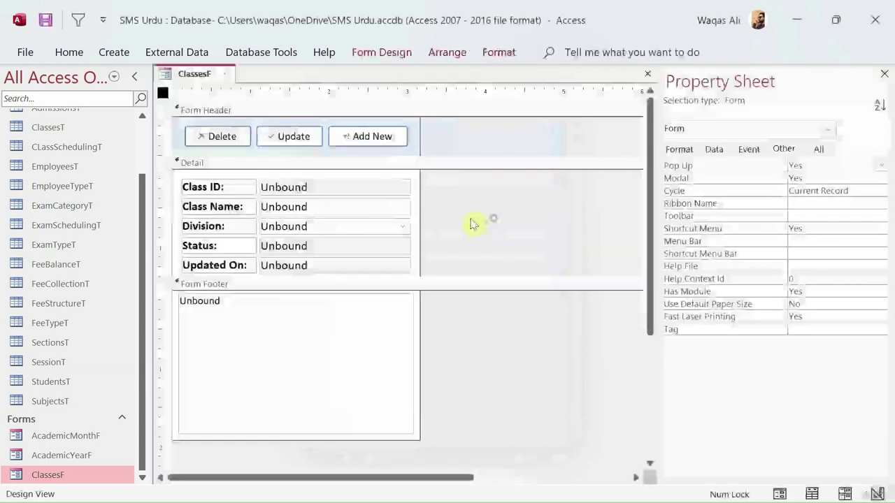
- Open the ClassesT table for reference, and create a code procedure for the On Load event of ClassesF
double_click(63, 127)
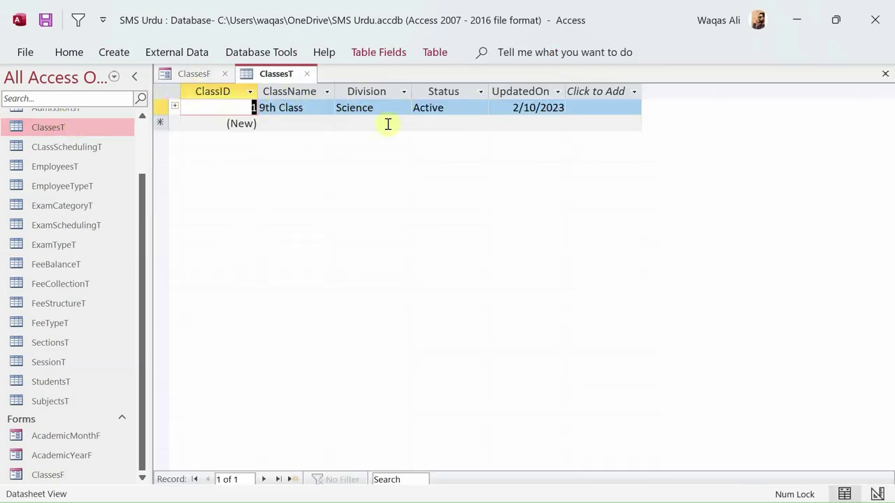
left_click(196, 74)
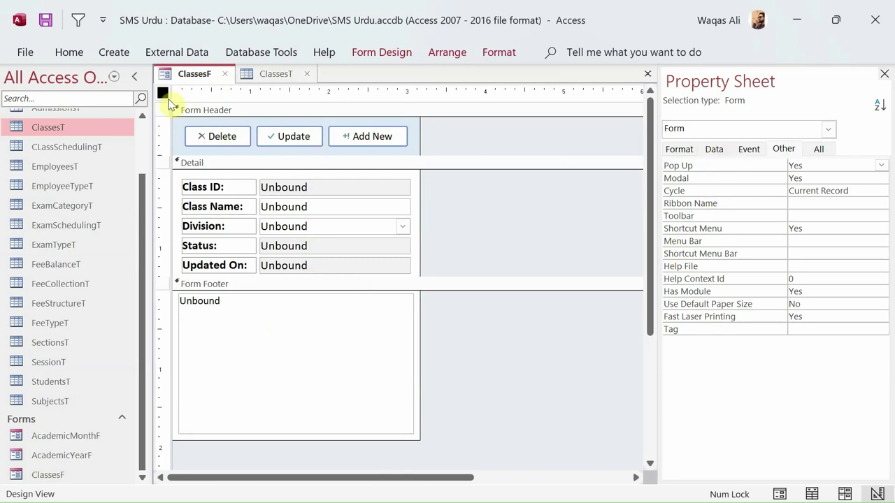
left_click(748, 149)
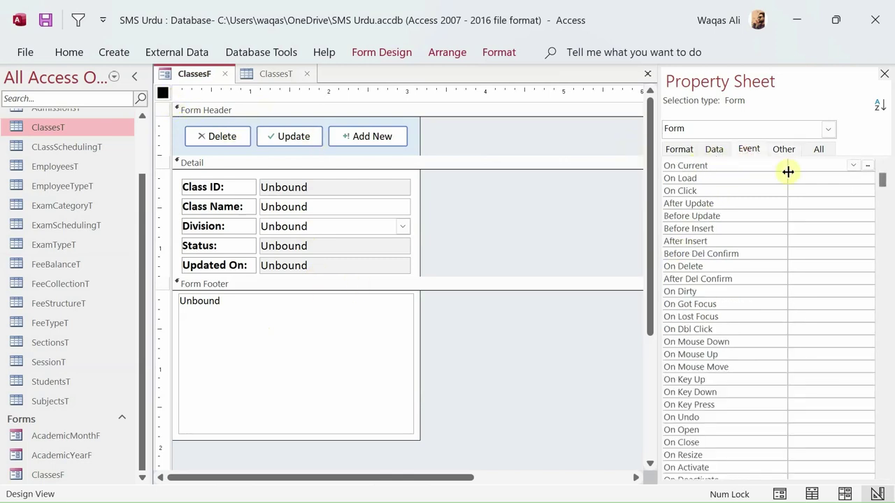
left_click(835, 179)
left_click(868, 181)
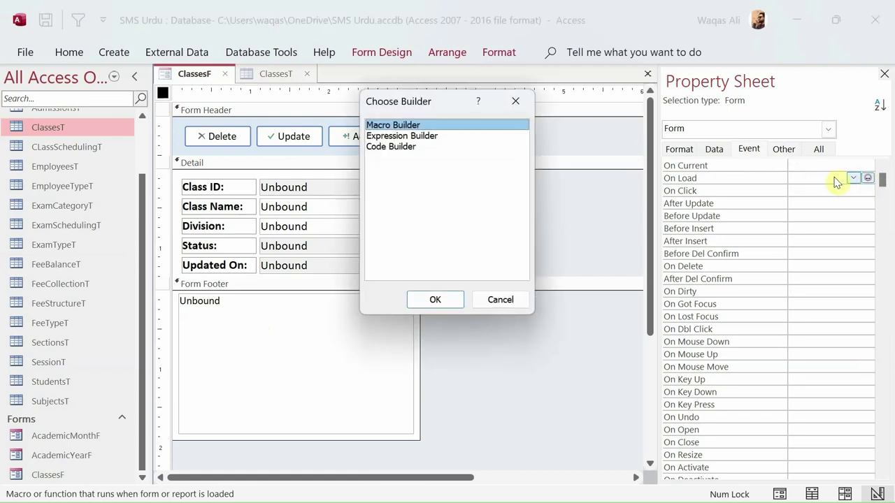
double_click(391, 146)
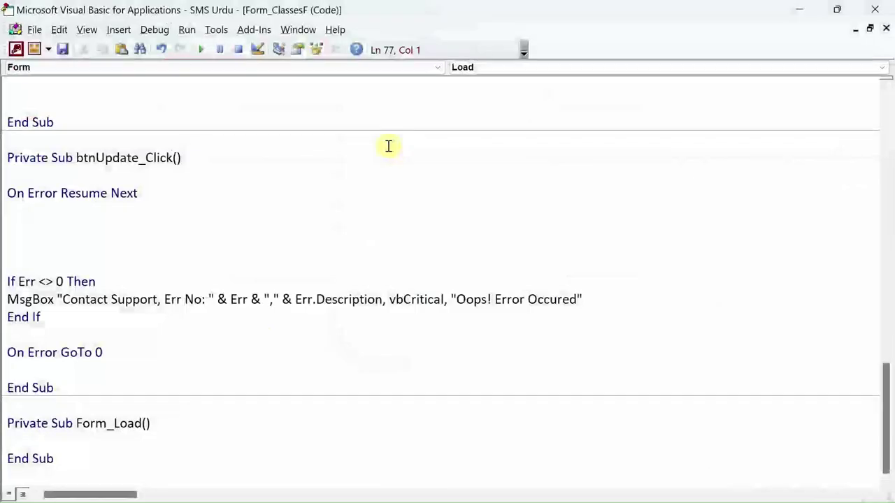
- Copy the error-handling block from btnUpdate_Click, On Error Resume Next through On Error GoTo 0, into the Form_Load procedure
key("Return")
key("Return")
scroll(120, 263, "down", 1)
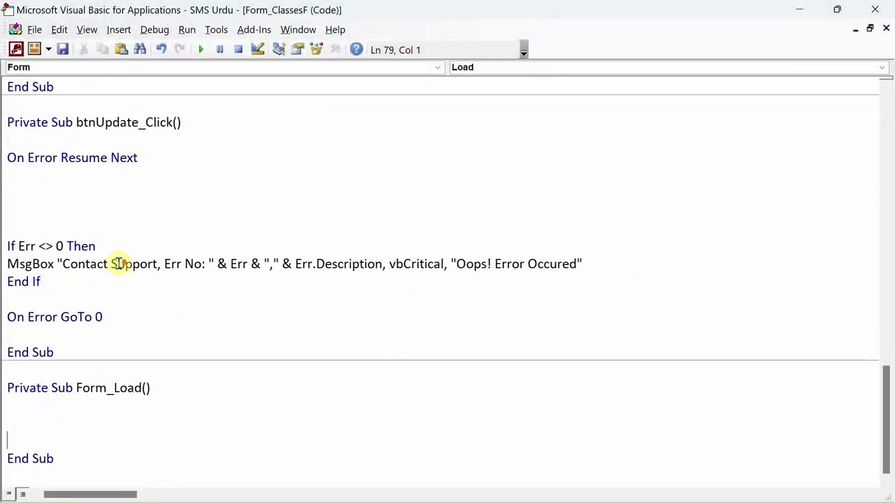
left_click_drag(120, 317, 2, 168)
key("ctrl+c")
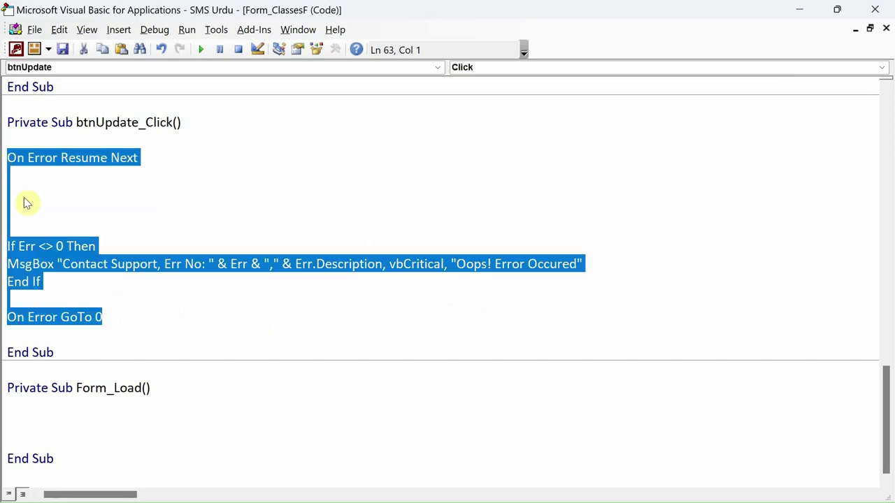
left_click(90, 417)
key("ctrl+v")
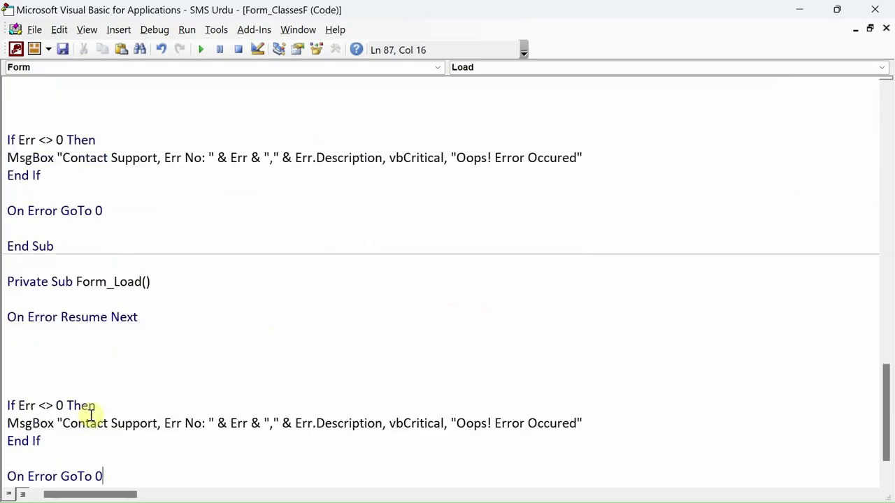
- Below On Error Resume Next in Form_Load, assign an empty string to the list box's row source with me.List.RowSource = ""
left_click(94, 346)
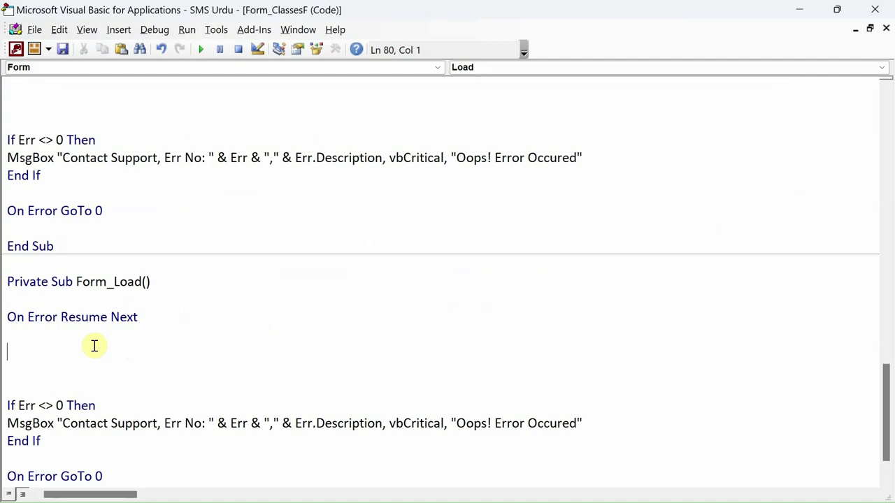
type("me.lis")
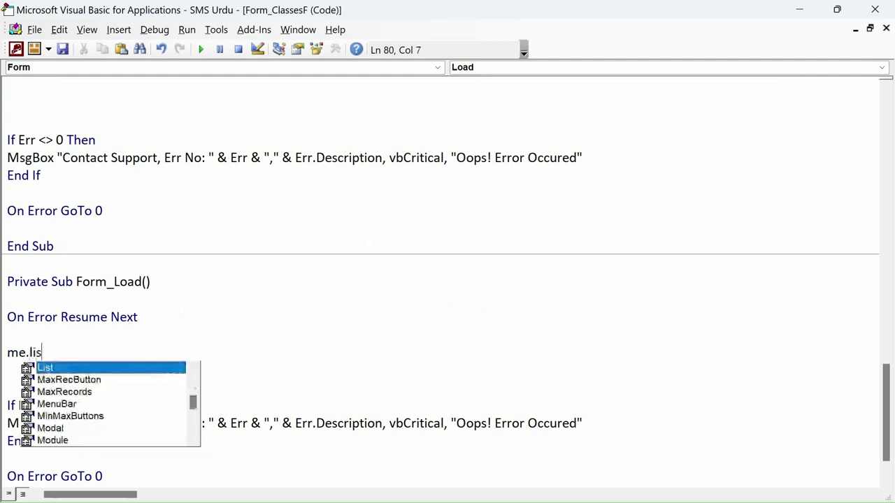
key("Tab")
type(".row")
key("Tab")
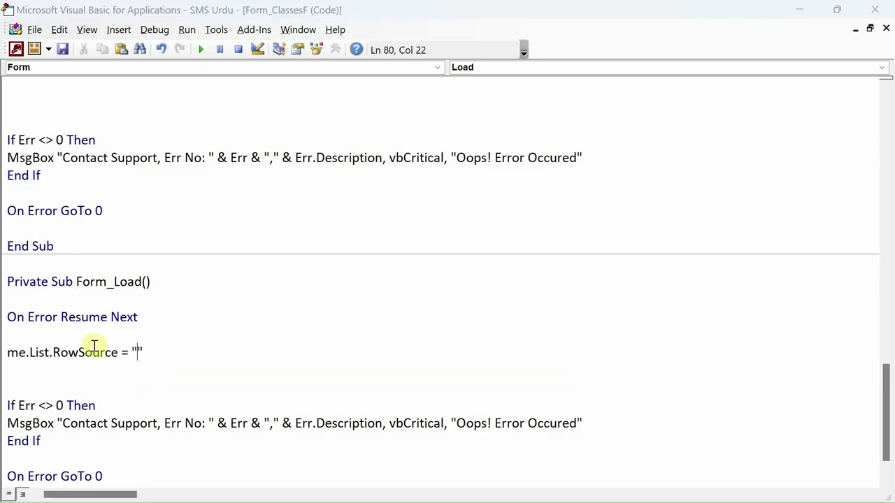
- Begin the list's row source query with SELECT ClassID, checking the field name in the ClassesT datasheet
key("alt+F11")
left_click(320, 348)
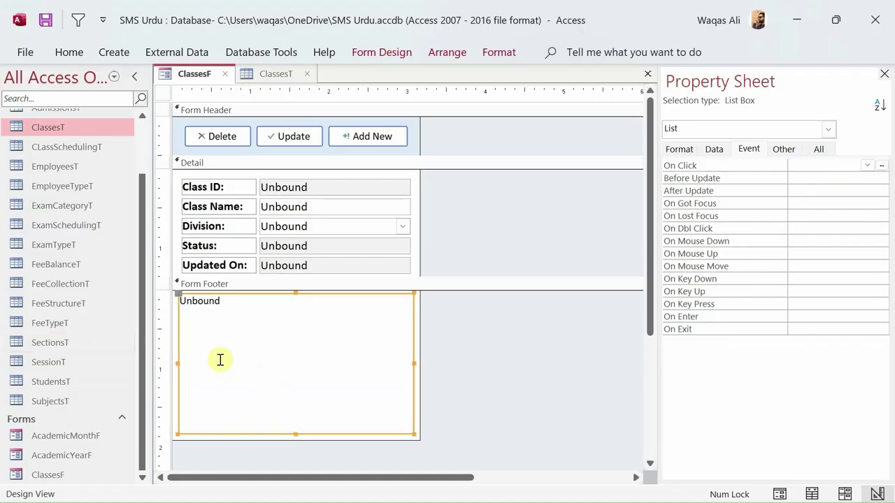
left_click(274, 77)
key("alt+F11")
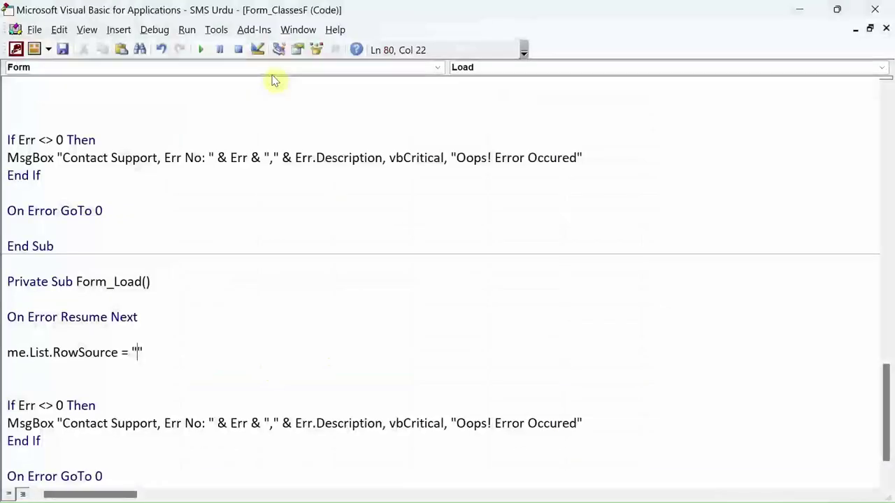
type("SELE")
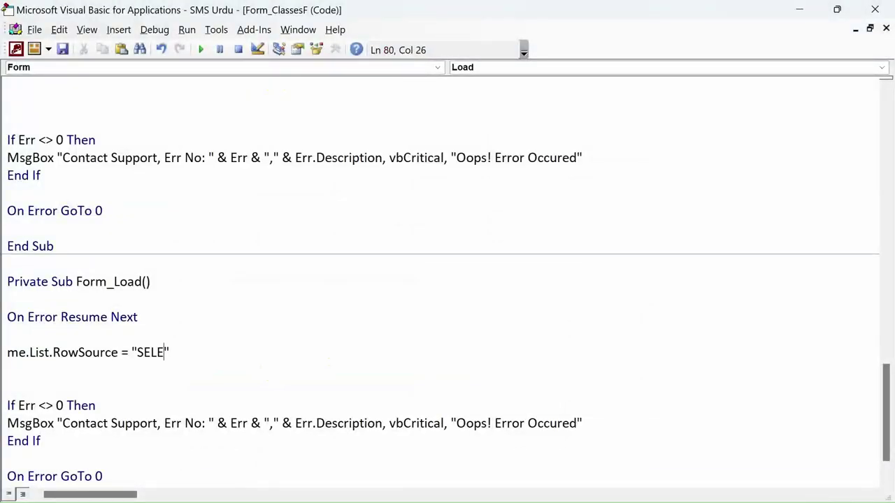
type("CT")
key("alt+F11")
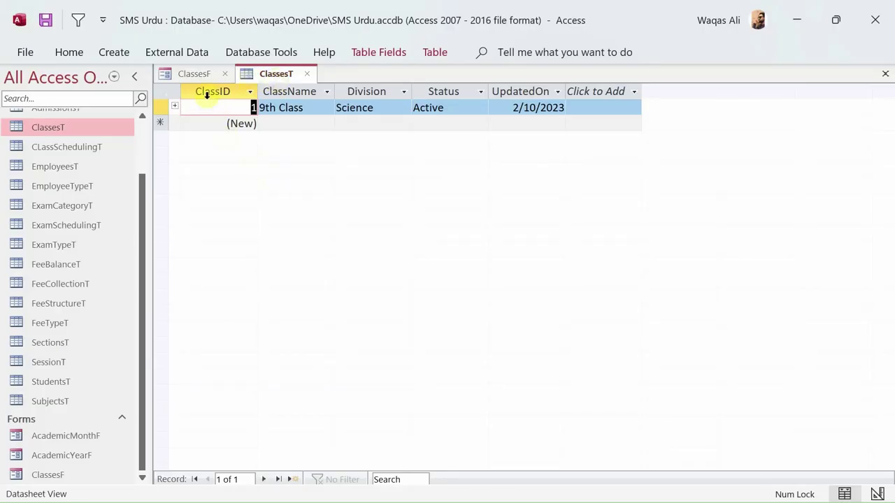
key("alt+F11")
type("ClassID, \"")
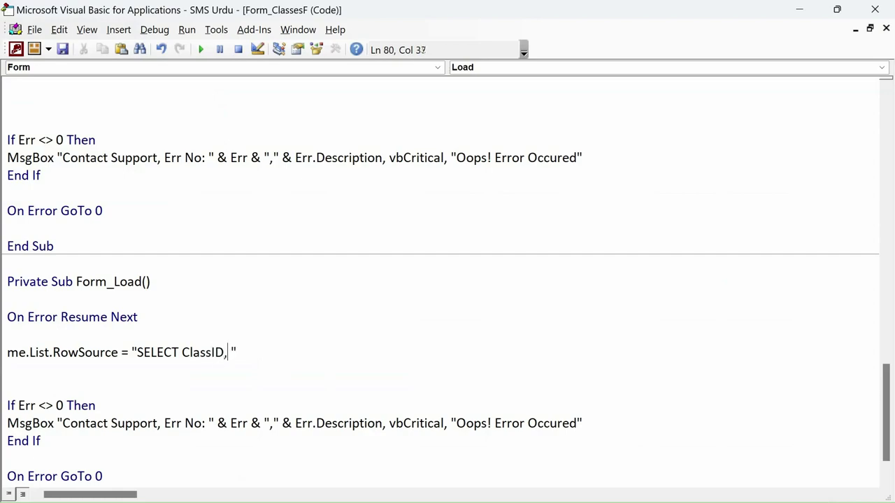
- Add the ClassName and Division fields to the SELECT statement, checking their names against the ClassesT datasheet
key("alt+F11")
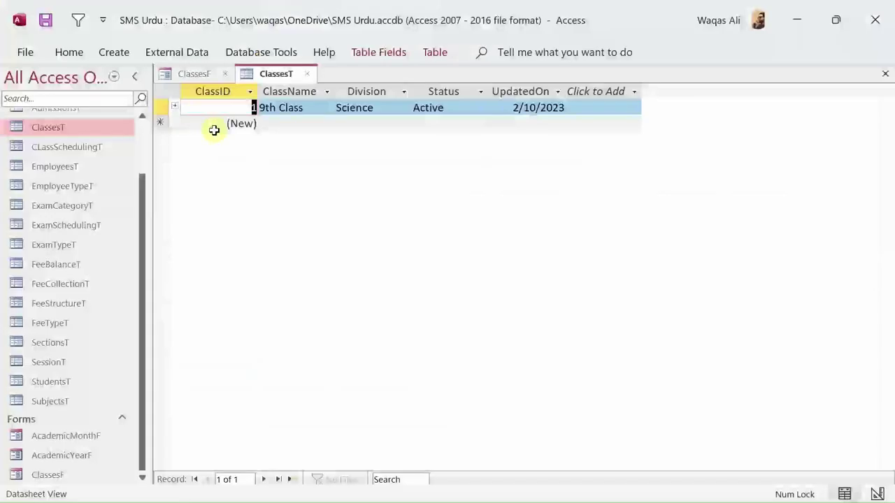
key("alt+F11")
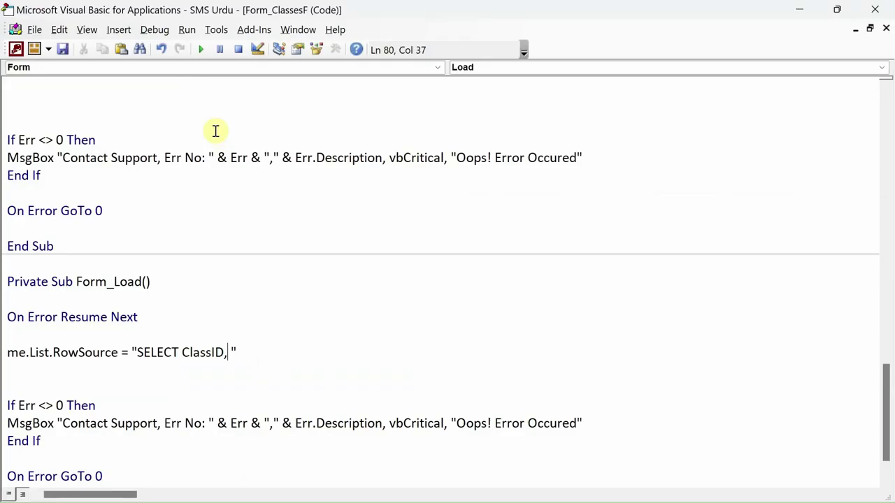
type("Clas")
type("sName,")
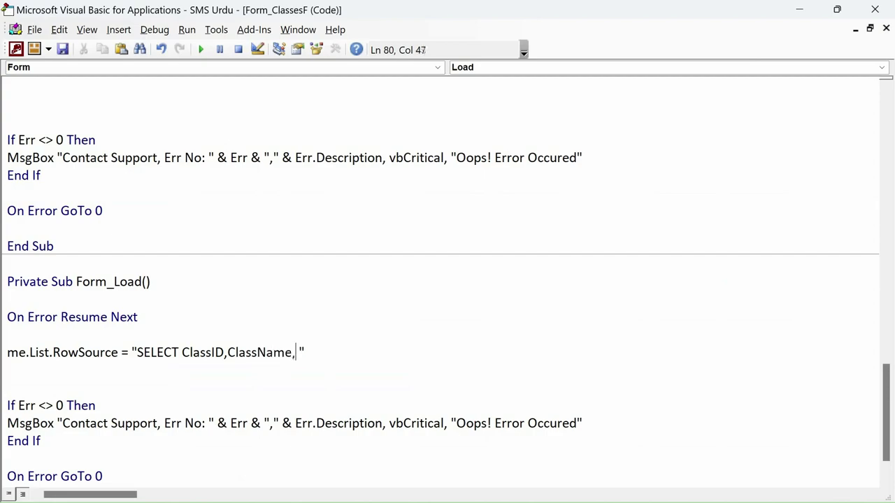
key("alt+F11")
key("Tab")
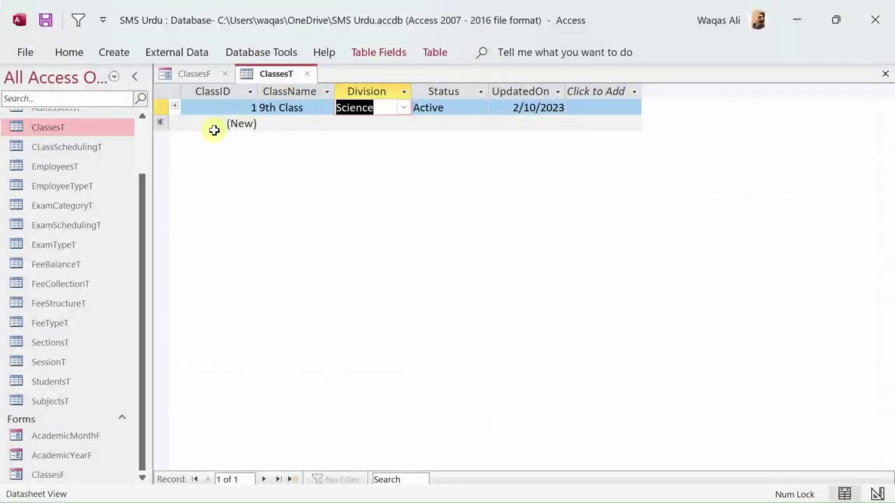
key("alt+F11")
type("Di")
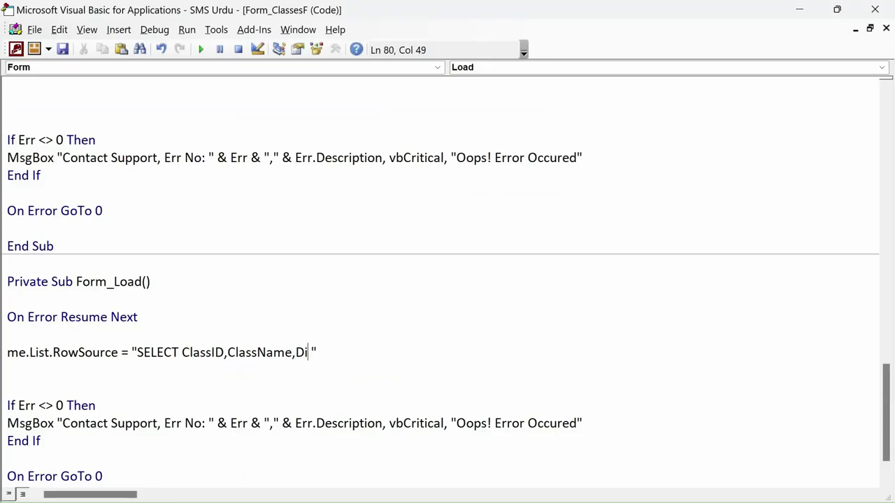
type("vision,")
- Check the next ClassesT column and add the Status field after Division in the SELECT statement
key("alt+F11")
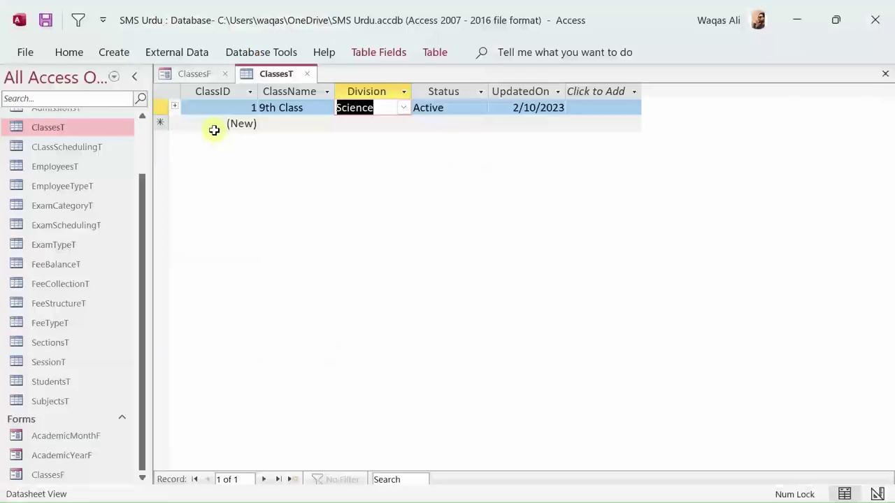
left_click(368, 90)
left_click(436, 92)
key("alt+F11")
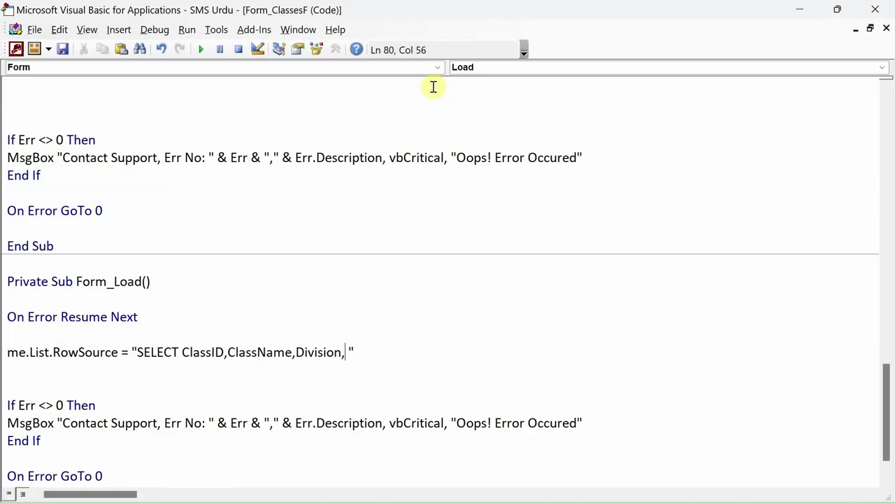
type("Statu")
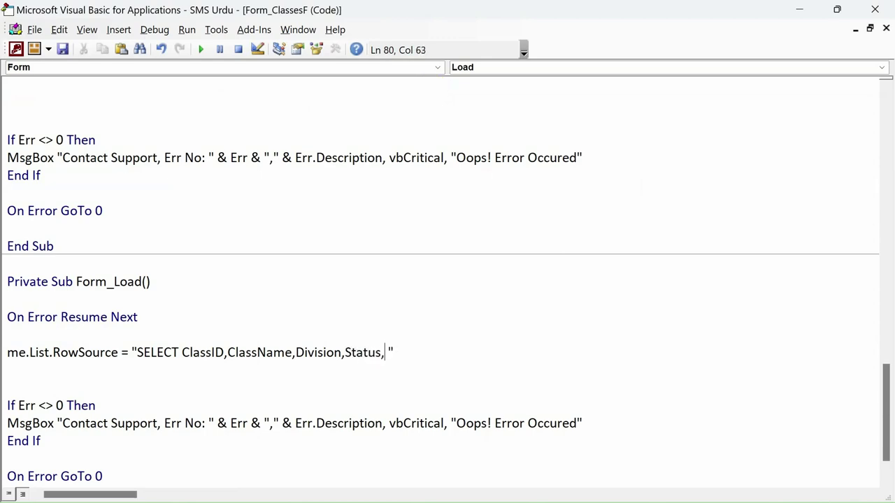
- Add the UpdatedOn field after Status in the SELECT statement, checking its name in the ClassesT datasheet, and begin the FROM clause
type("s,")
key("alt+F11")
left_click(525, 91)
key("alt+F11")
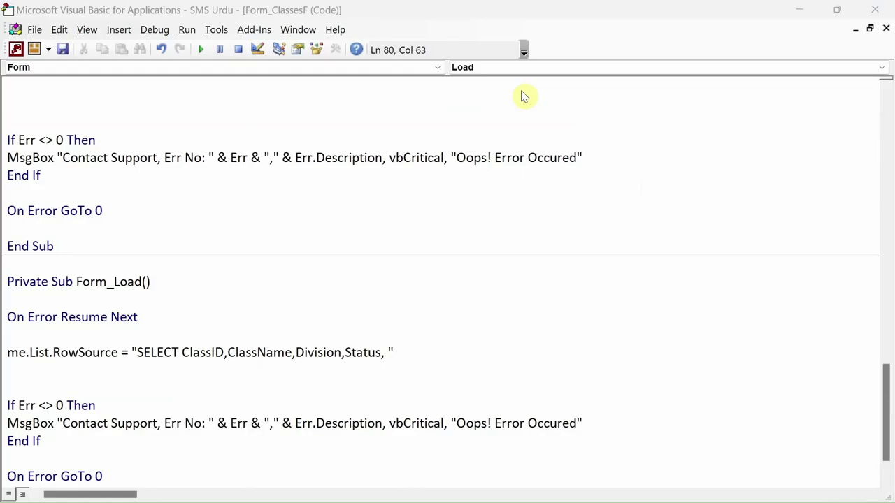
type("UpdatedOn FROM")
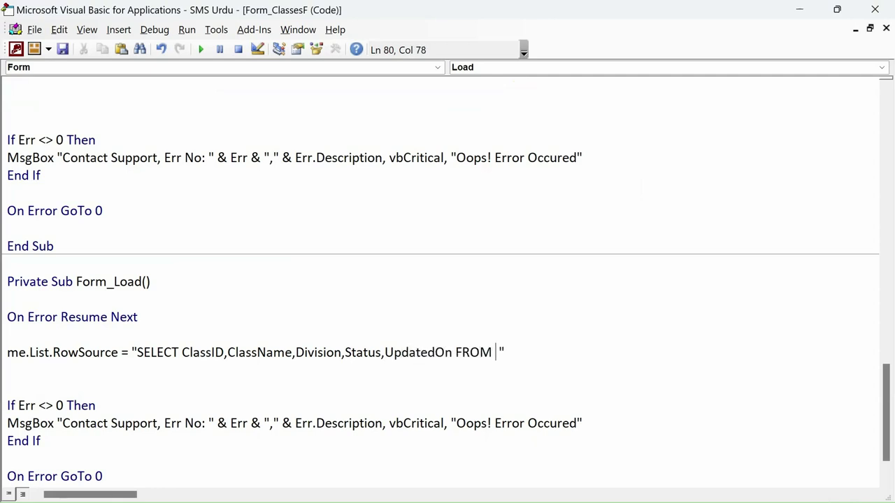
- Check the table name in the database and complete the list box's row source query with FROM ClassesT
key("alt+F11")
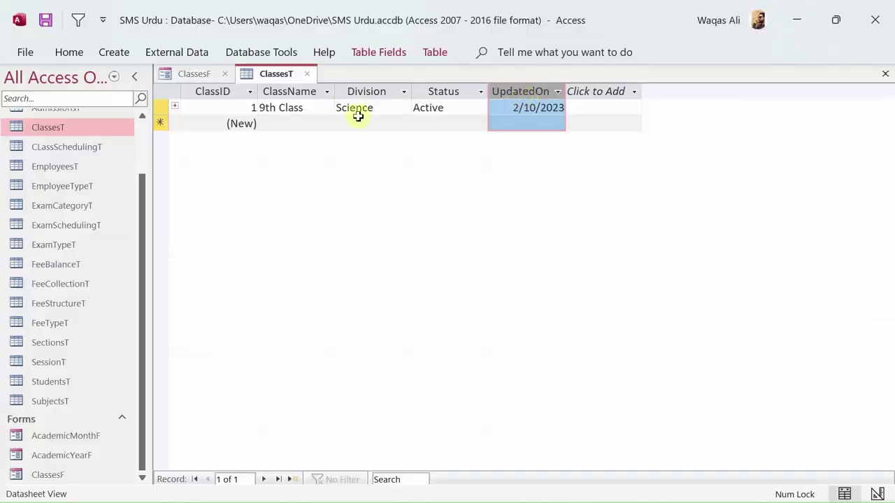
key("alt+F11")
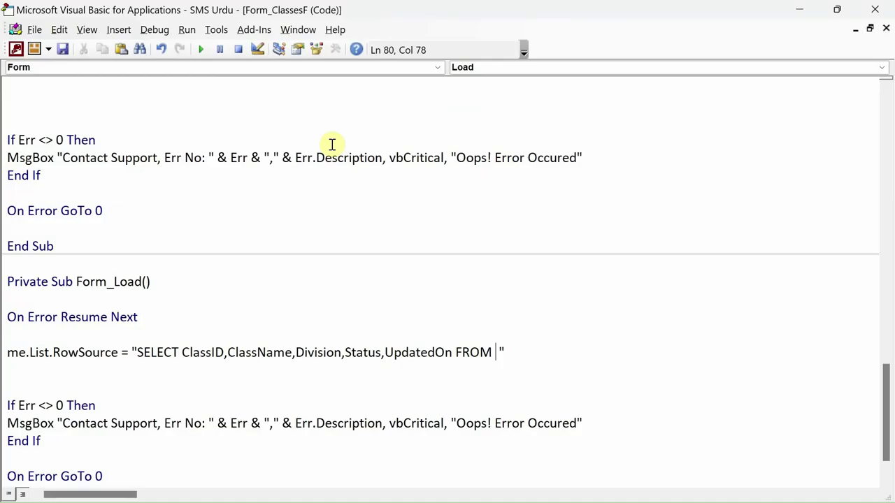
type("ClassesT")
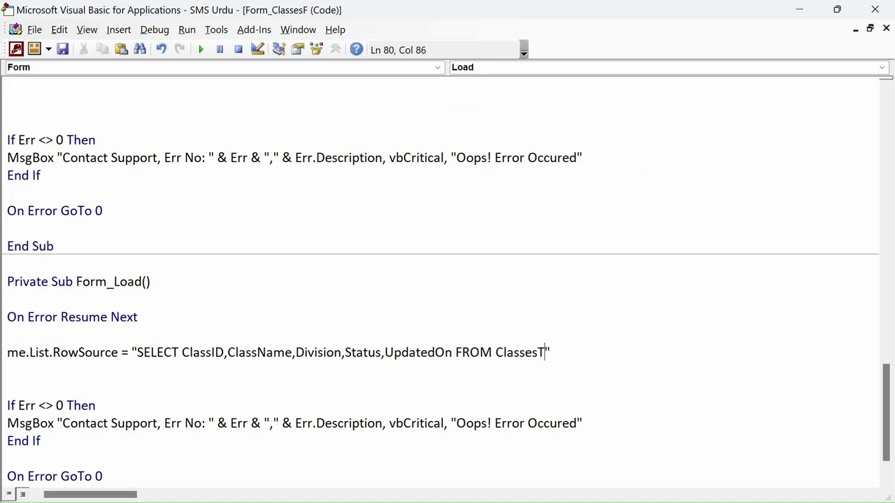
key("Return")
key("Return")
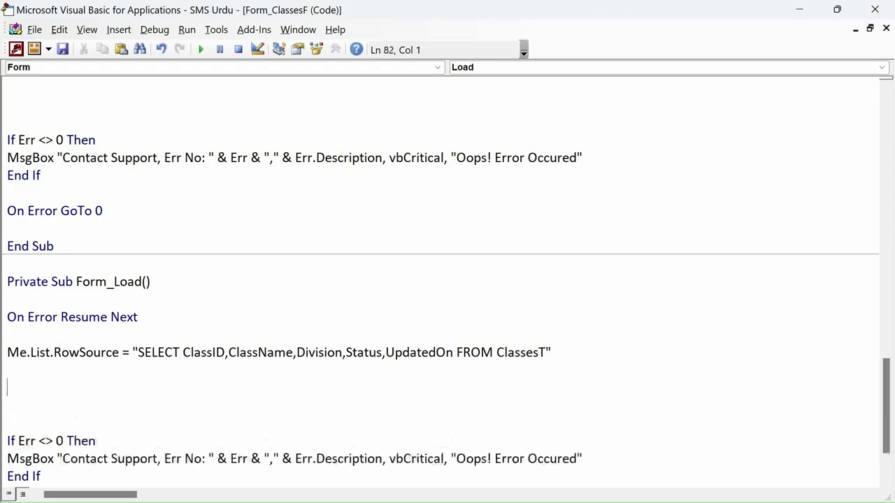
- Check the footer list box in the ClassesF design and set its ColumnHeads property to True below the RowSource line in Form_Load
key("alt+F11")
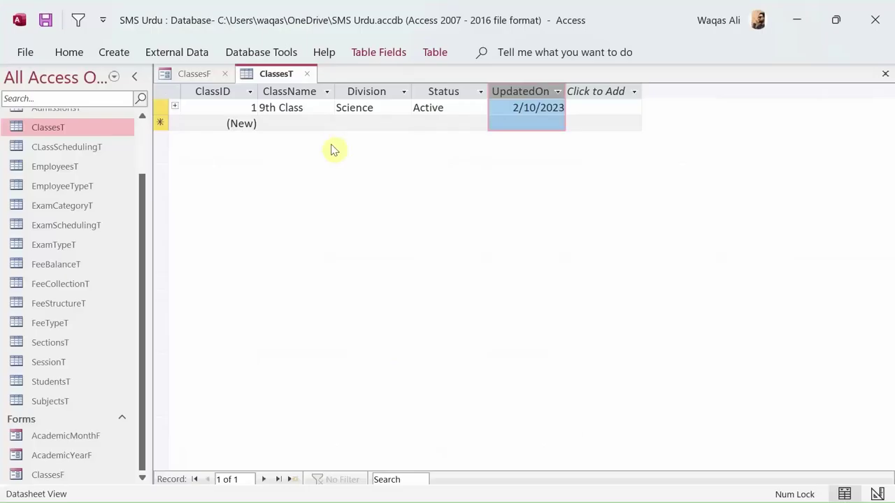
left_click(197, 73)
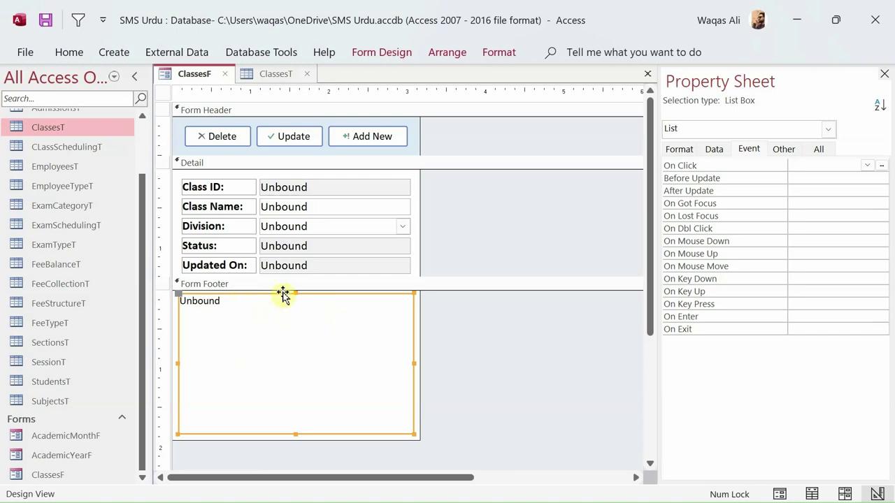
key("alt+F11")
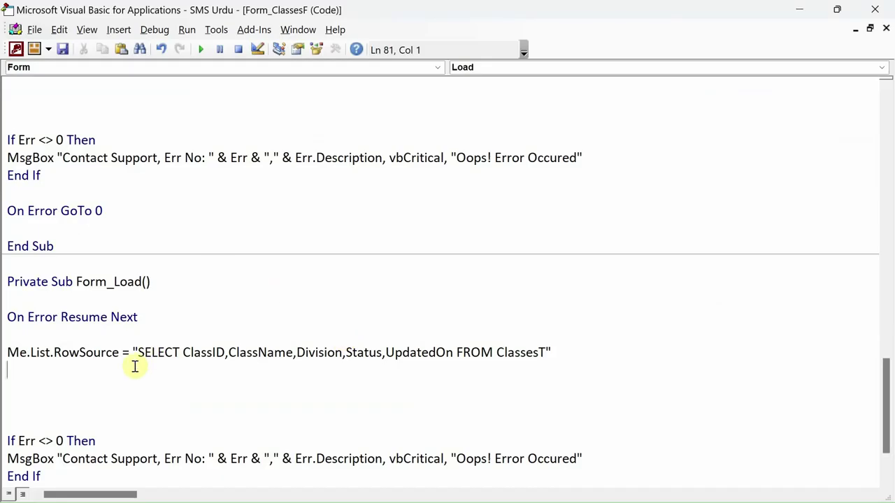
type("me.")
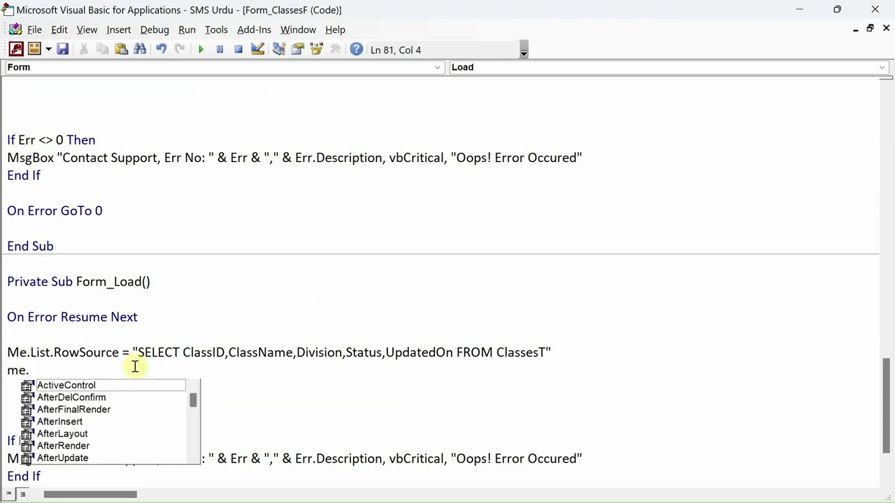
type("lis")
key("Tab")
type(".co")
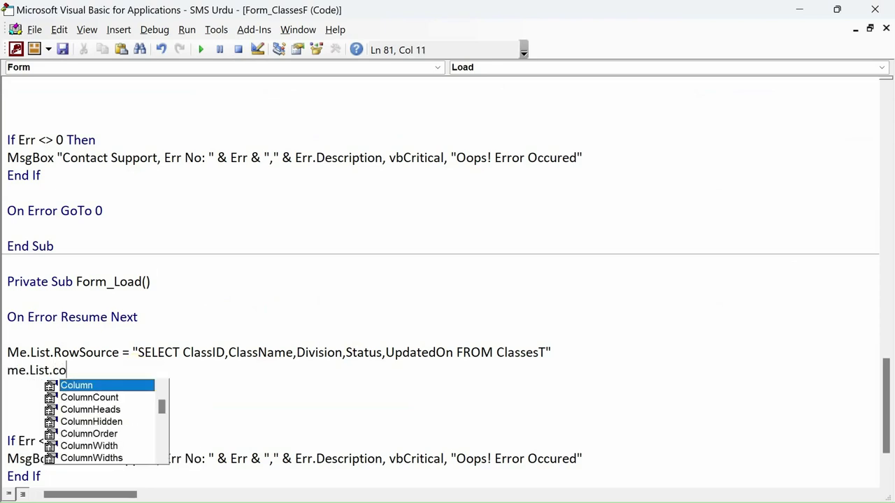
type("lumn")
key("Down")
key("Down")
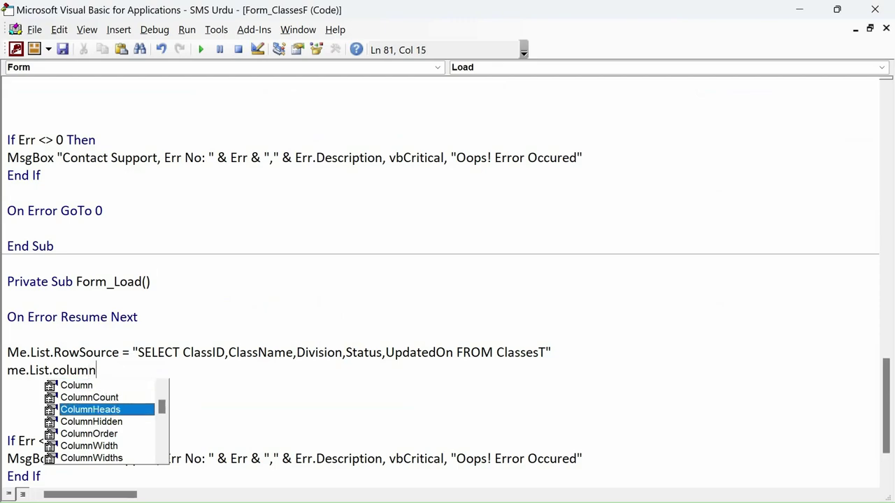
type("=")
key("Down")
key("Down")
key("Return")
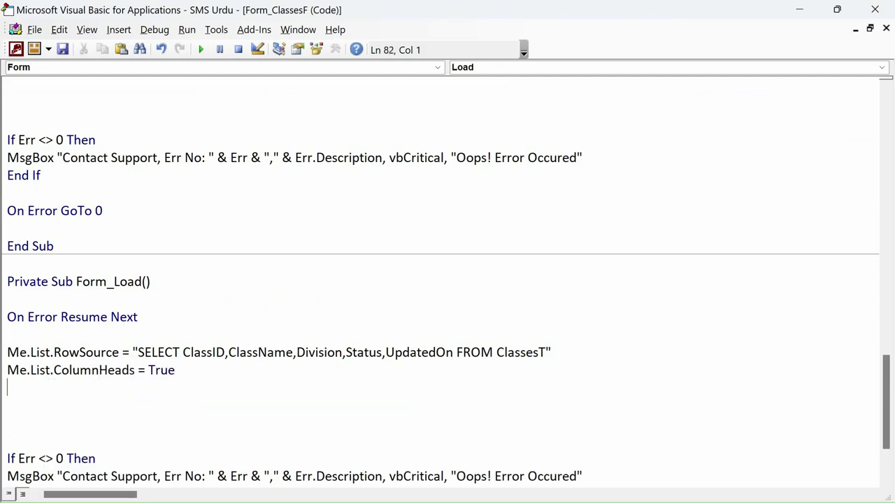
- Begin a Me.List.ColumnCount assignment on the line below ColumnHeads in Form_Load
key("alt+F11")
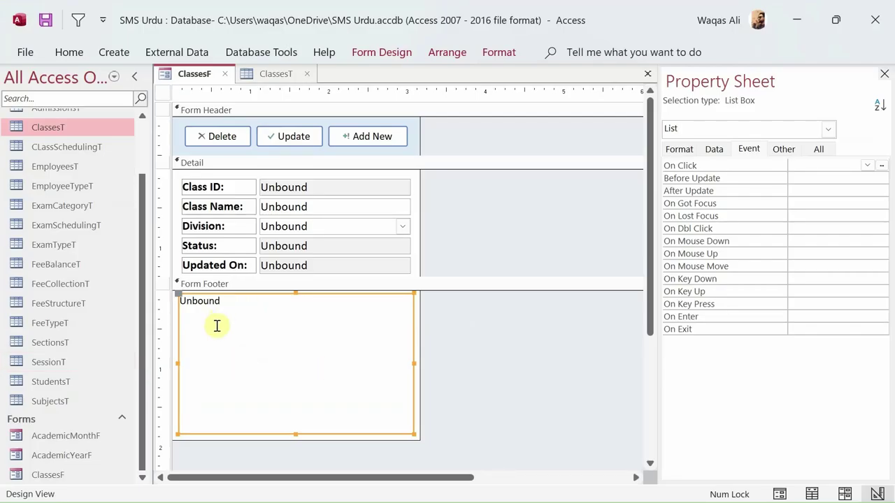
key("alt+F11")
type("me.")
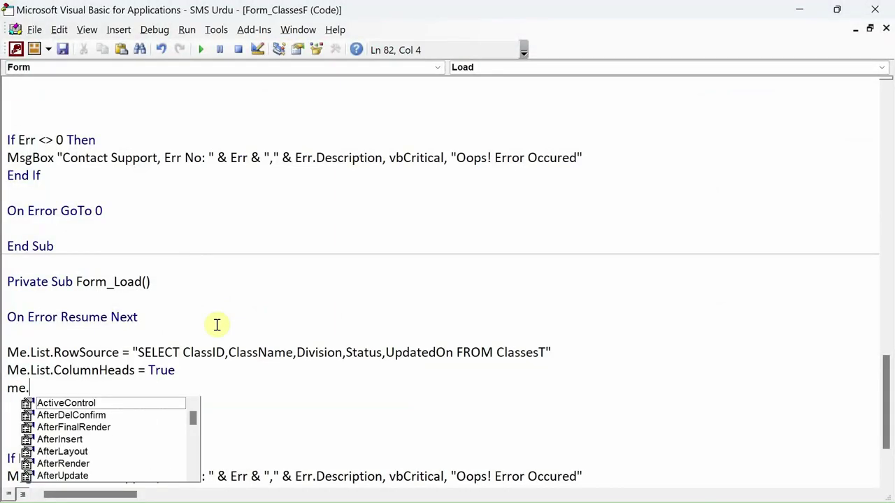
type("list.co")
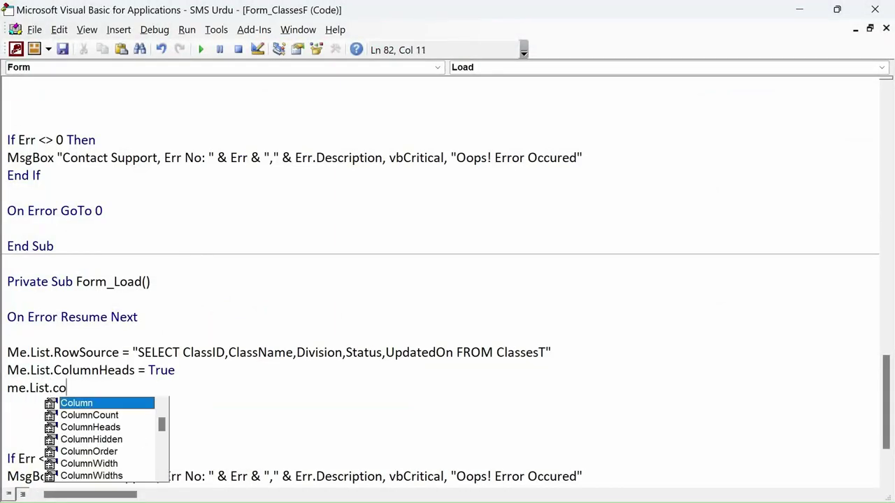
key("Down")
key("Down")
key("Down")
key("Down")
key("Down")
key("Down")
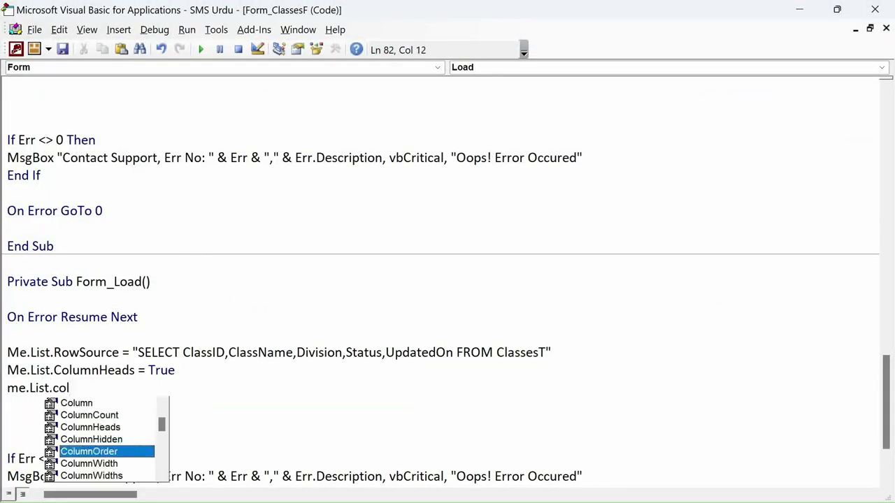
key("Down")
key("Down")
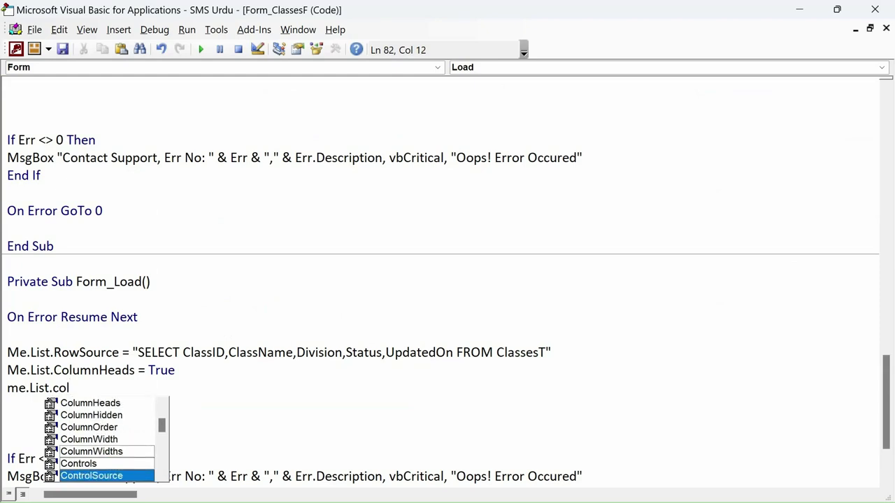
key("Down")
key("Down")
key("Down")
key("Down")
key("Down")
key("Down")
key("Down")
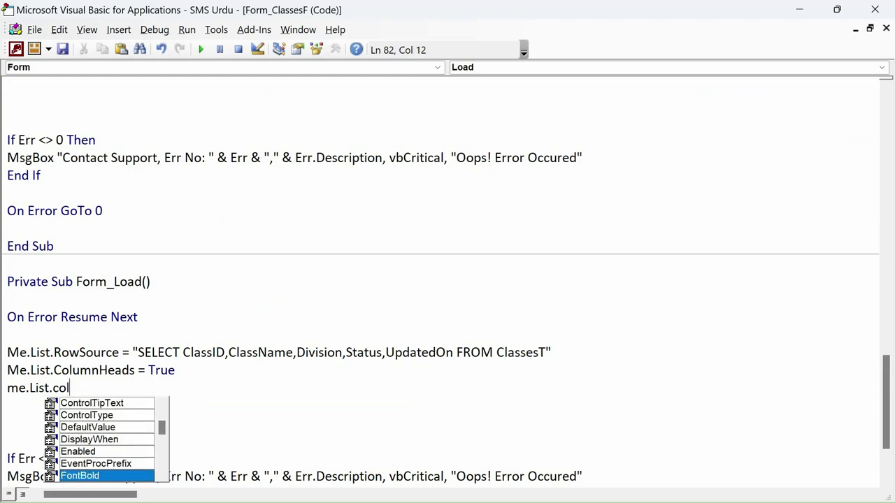
type("um")
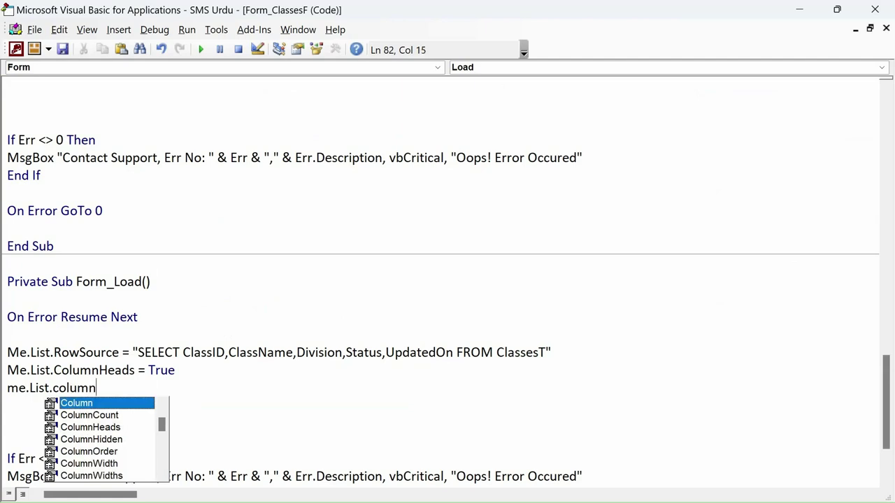
type("n")
key("Down")
key("Tab")
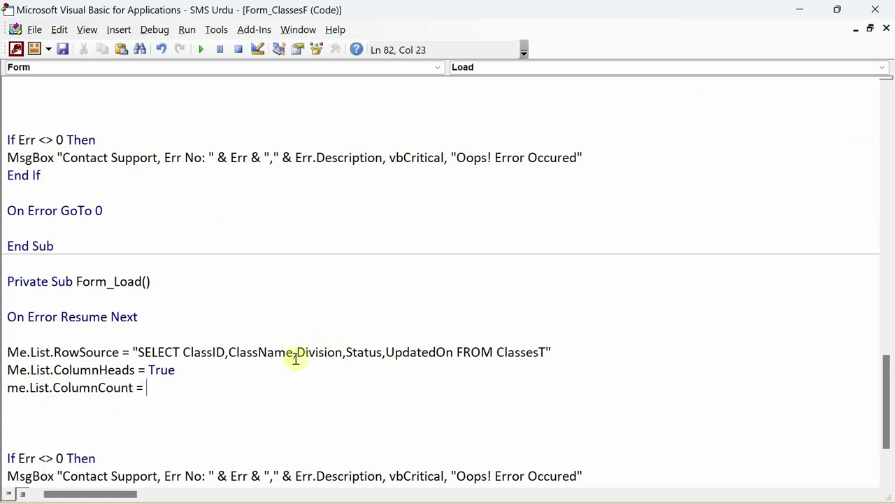
- Count the fields in the SELECT statement and set the list box's ColumnCount to 5
left_click(204, 355)
left_click(434, 325)
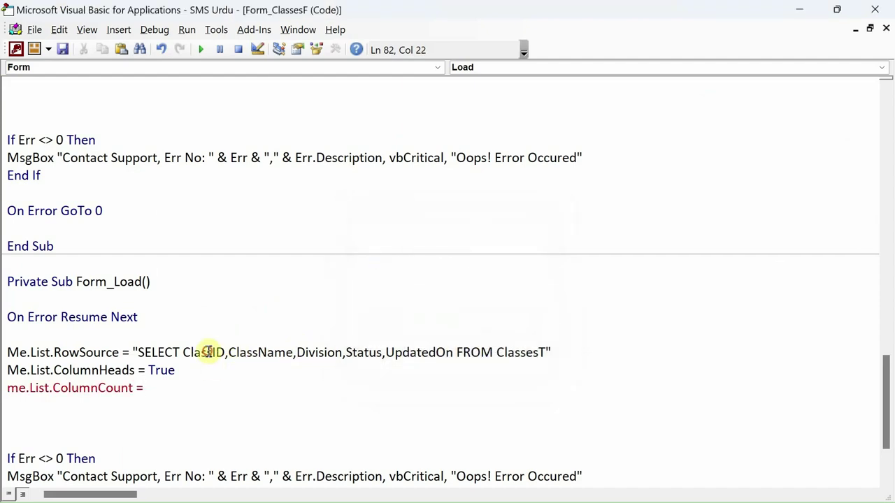
left_click(208, 352)
left_click(270, 352)
left_click(315, 352)
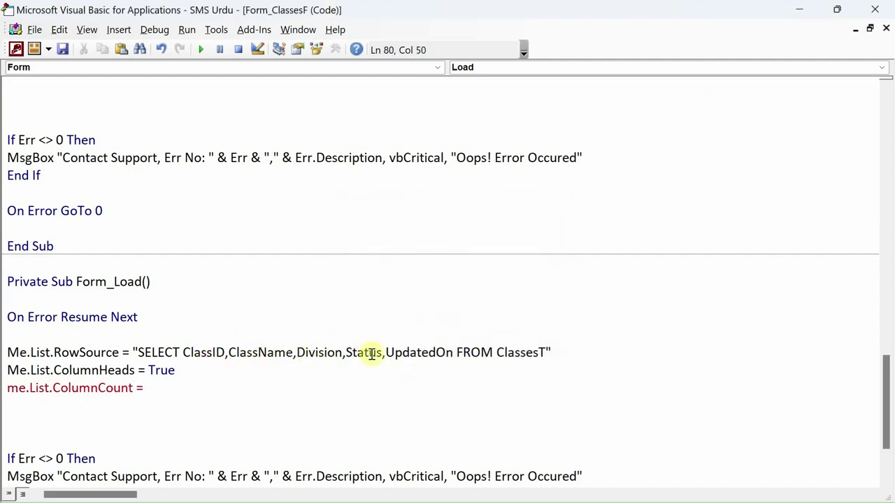
left_click(372, 352)
left_click(406, 353)
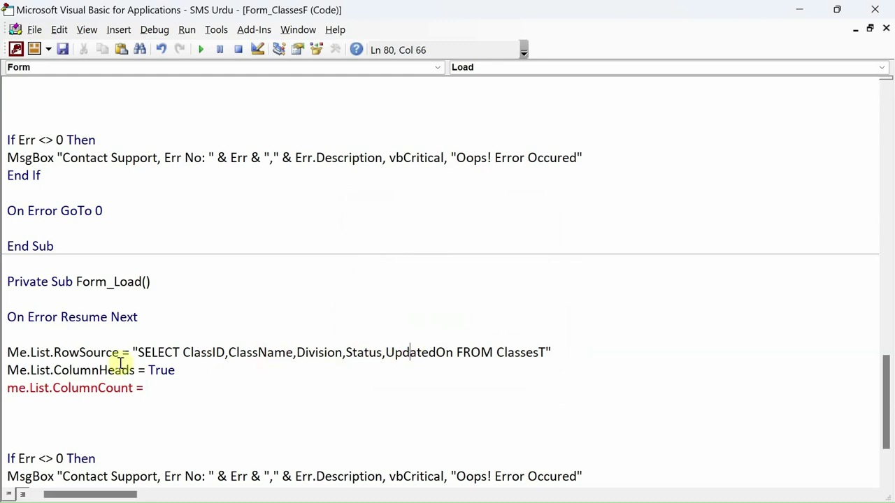
left_click(174, 389)
type("5")
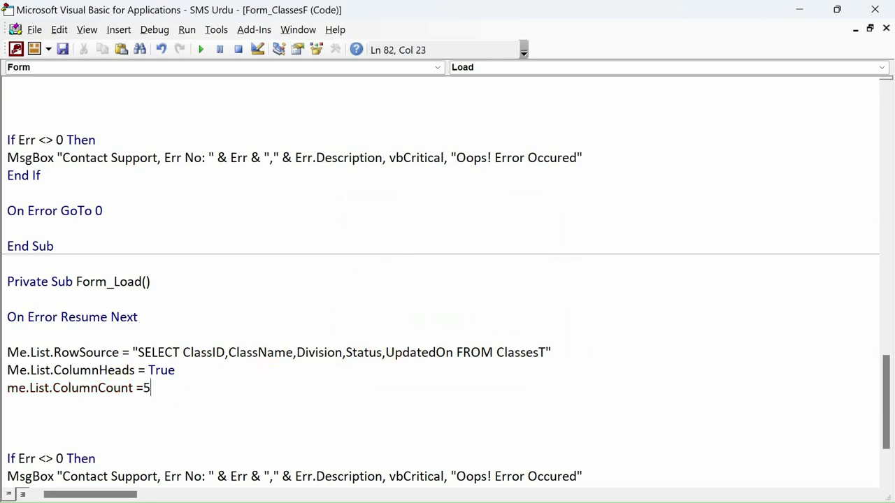
key("Return")
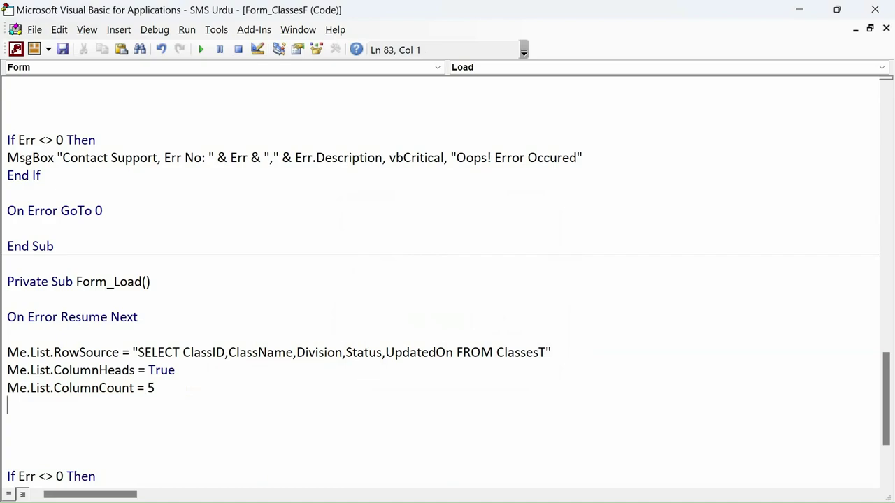
- Review the list box in the form design and remove the extra blank lines below the ColumnCount line in Form_Load
key("alt+F11")
key("alt+F11")
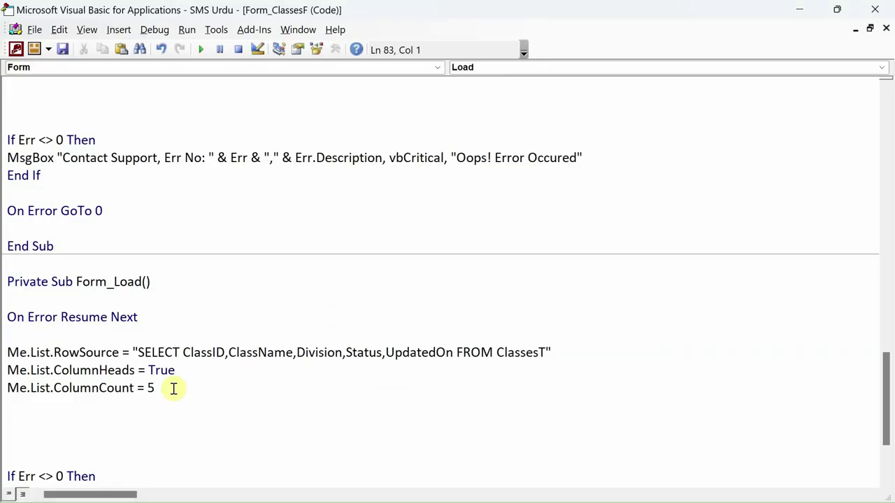
key("alt+F11")
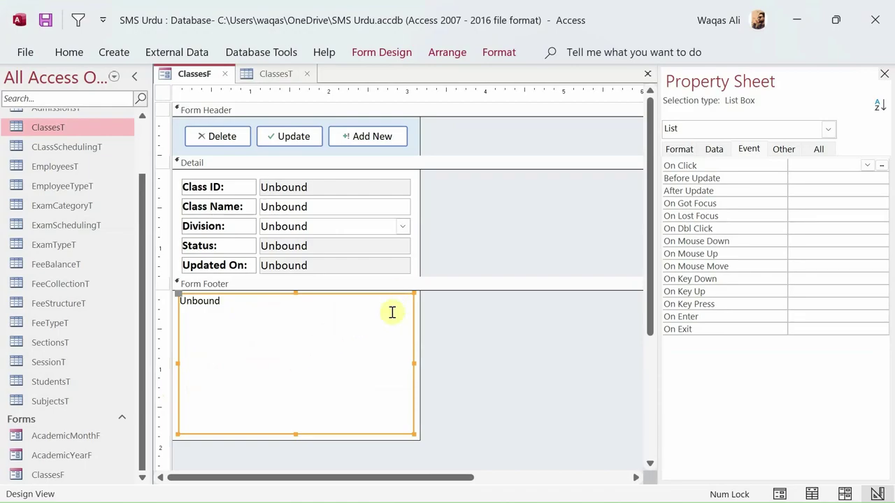
key("alt+F11")
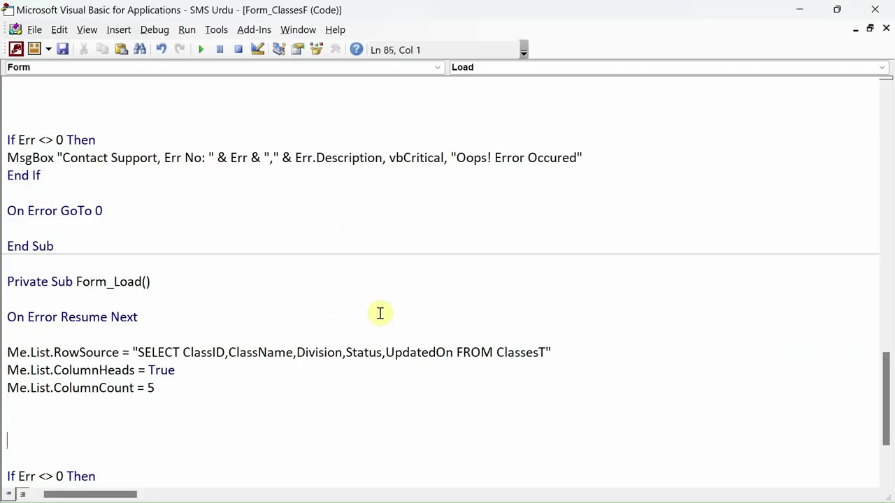
key("BackSpace")
key("BackSpace")
key("BackSpace")
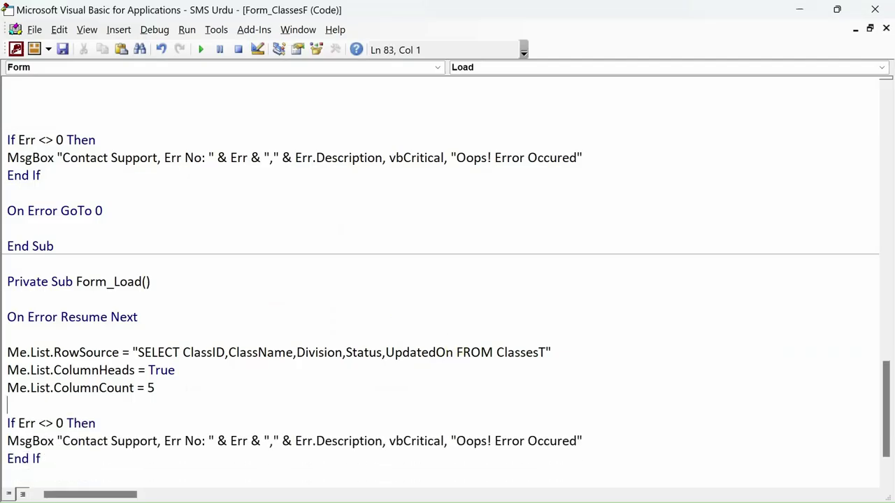
- Compile the database's VBA project and close the code editor
left_click(155, 29)
left_click(171, 48)
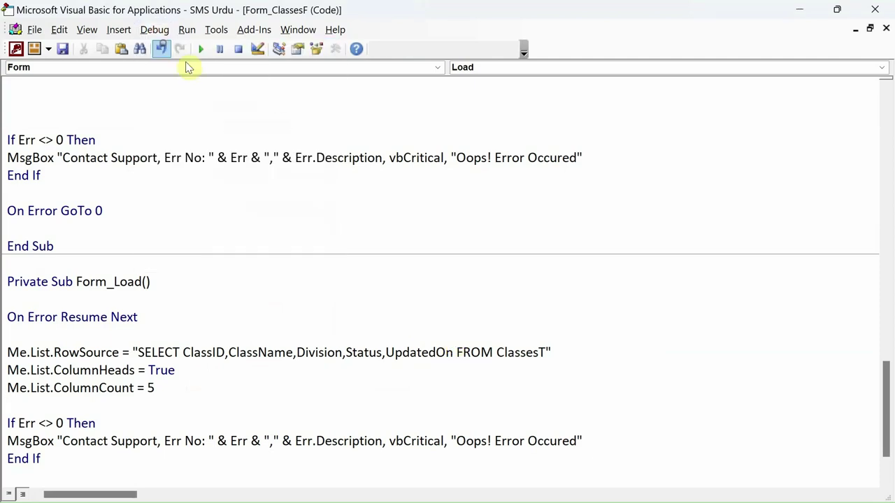
left_click(875, 10)
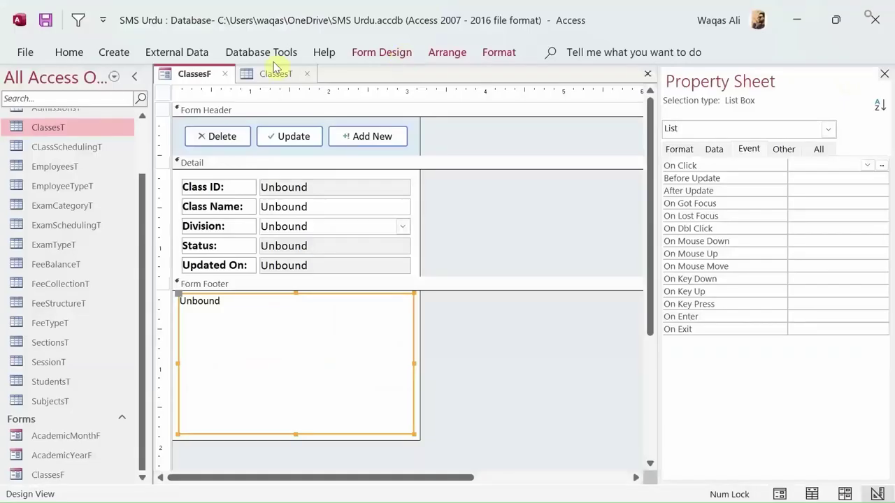
- Open ClassesF in Form View, move the Manage Classes window toward the middle, and select the 9th Class row in its list box
right_click(187, 75)
left_click(229, 166)
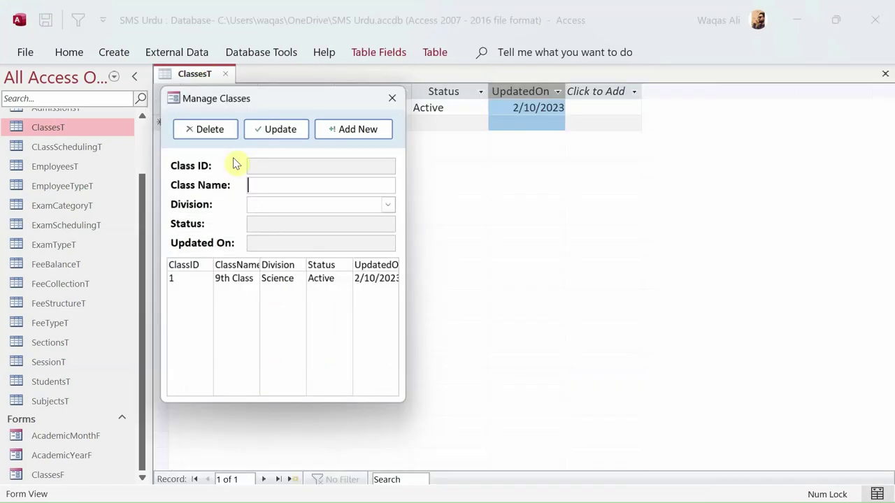
left_click_drag(470, 138, 444, 138)
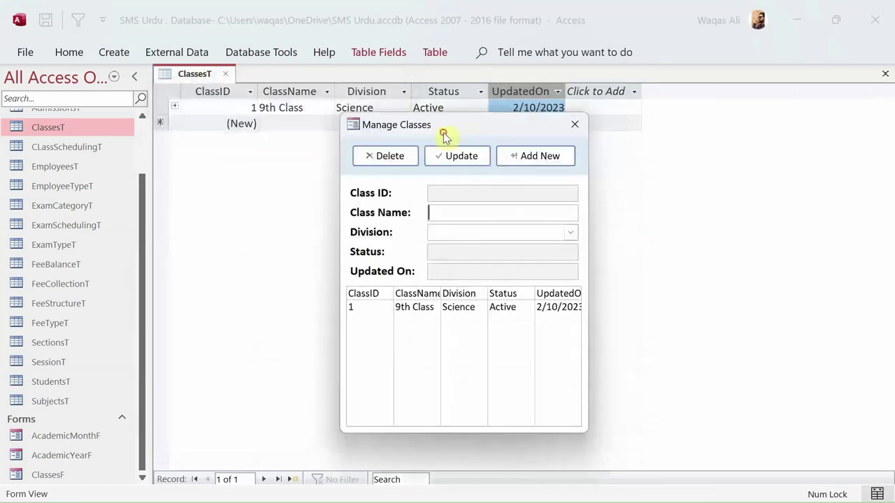
left_click(465, 309)
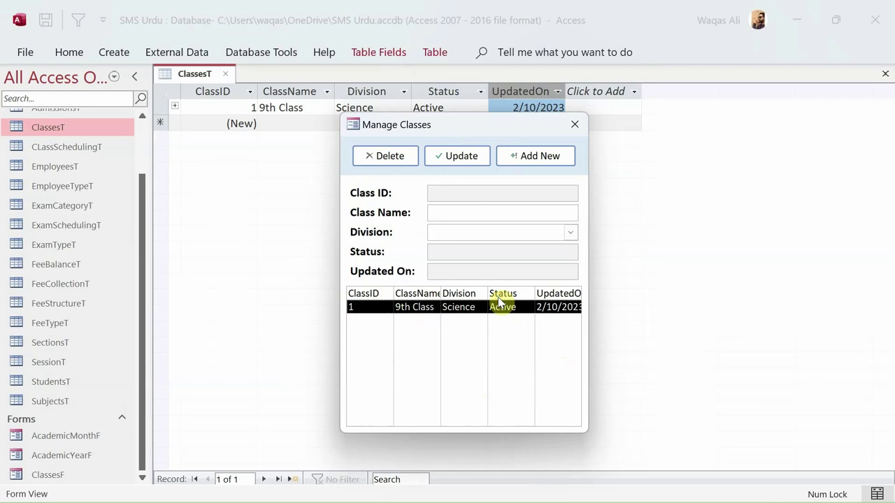
- Return the Manage Classes form to Design View and open its On Load event procedure
right_click(407, 221)
right_click(407, 174)
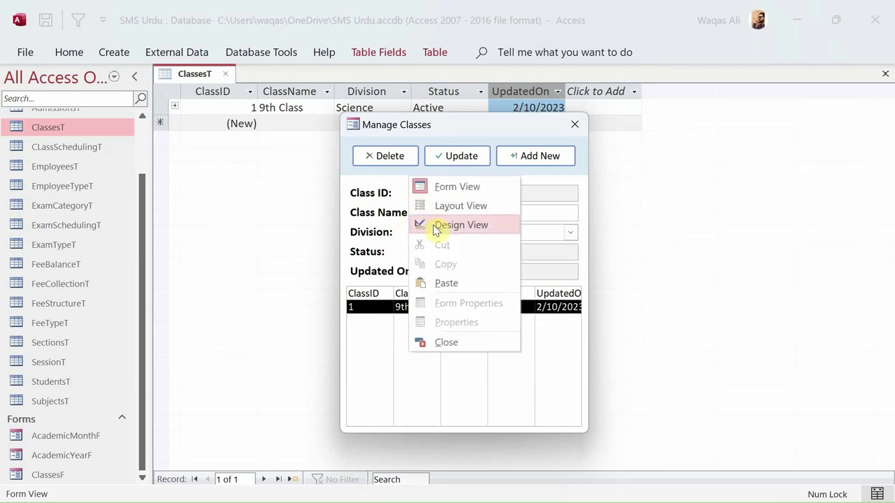
left_click(434, 225)
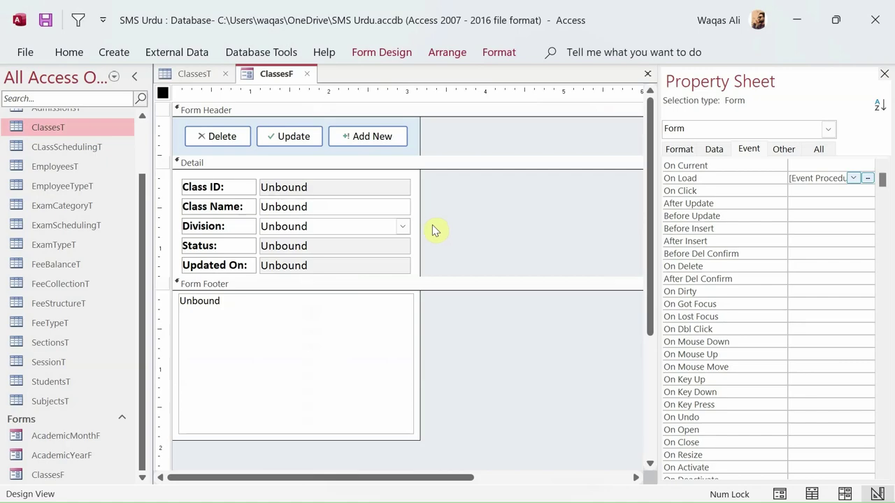
left_click(867, 177)
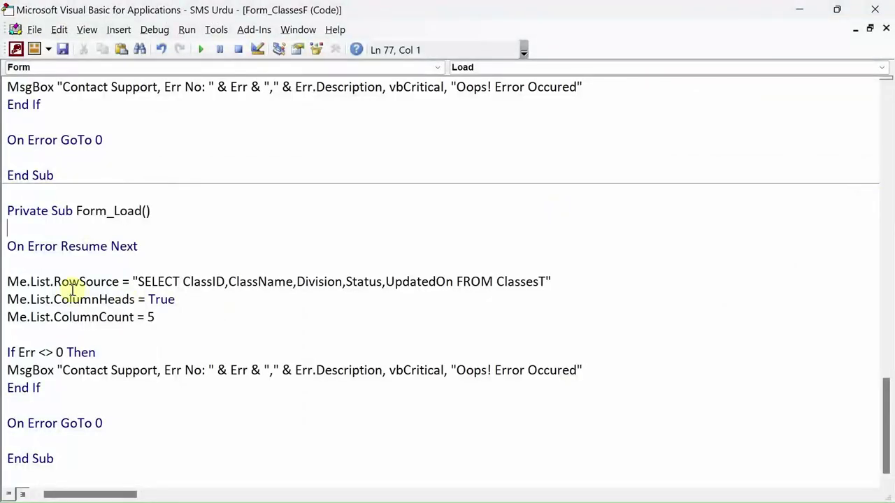
- Start a new Me.List statement below the ColumnCount line in Form_Load and look through the column properties offered
left_click(182, 323)
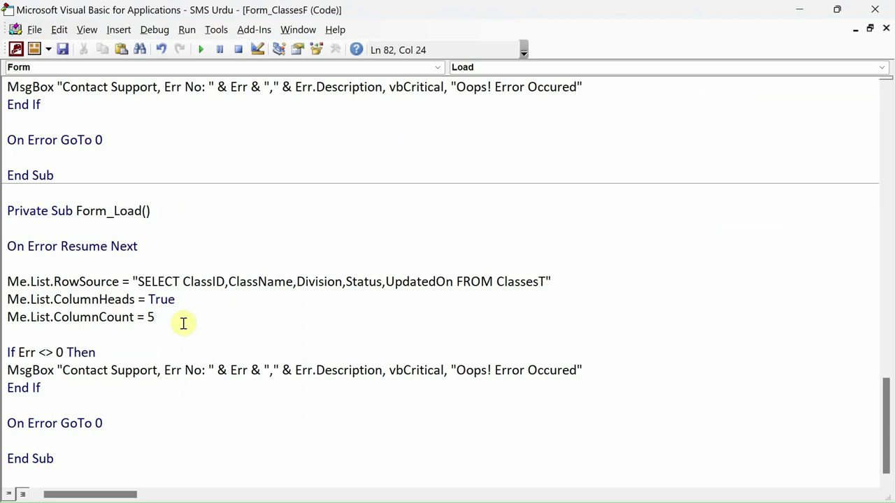
key("Return")
type("me.List")
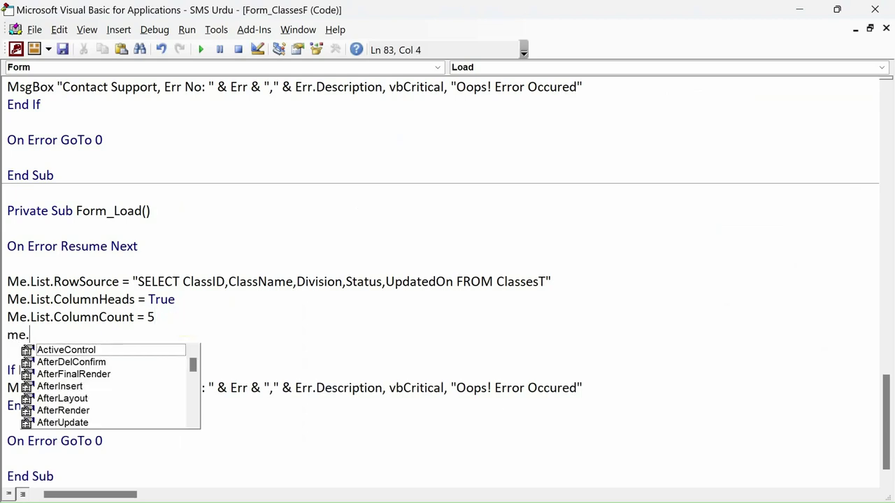
key("Tab")
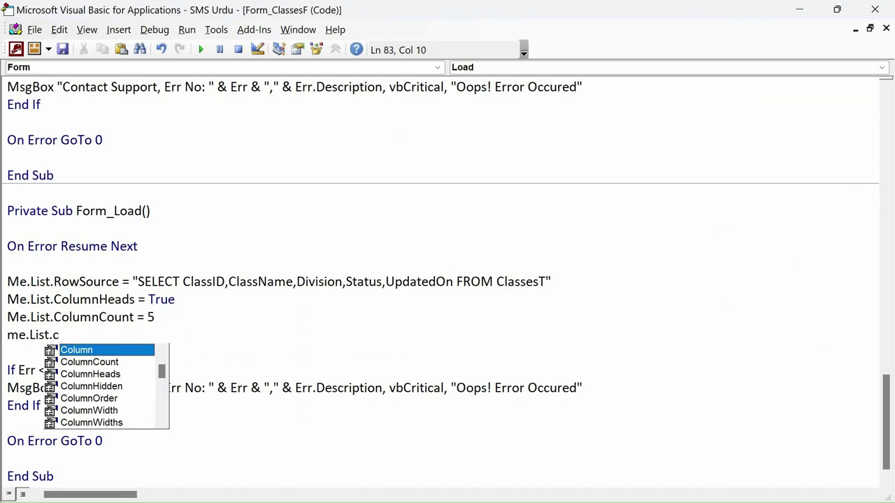
key("Down")
key("Down")
key("Down")
key("Down")
key("Down")
key("Down")
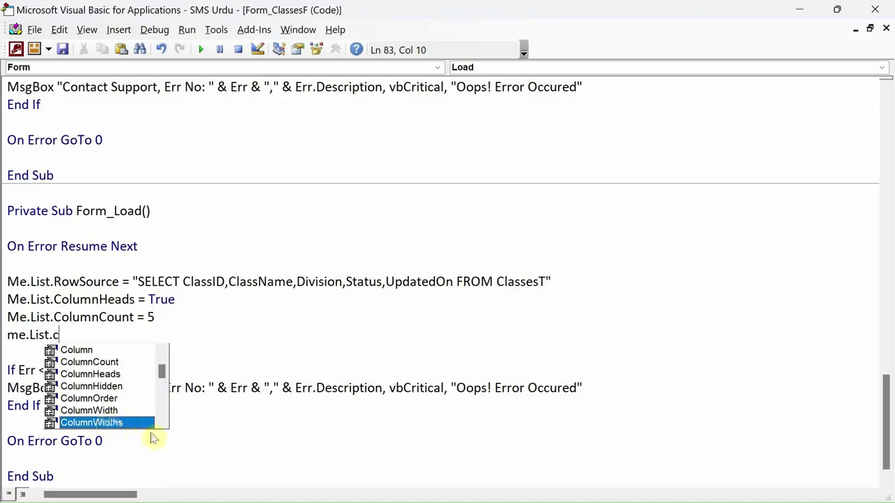
key("alt+Tab")
key("alt+Tab")
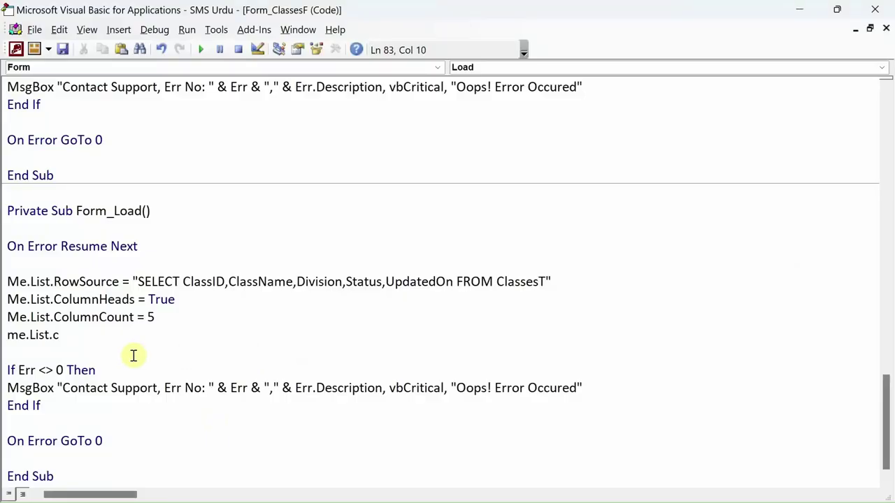
- Complete the new Me.List statement with the ColumnWidths property and assign it an empty string
key("BackSpace")
key("BackSpace")
type(".c")
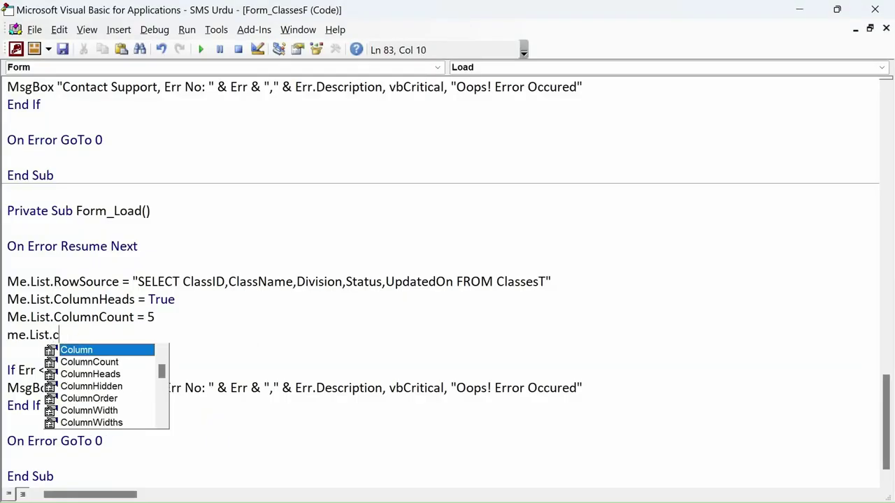
type("ol")
left_click(116, 423)
double_click(117, 423)
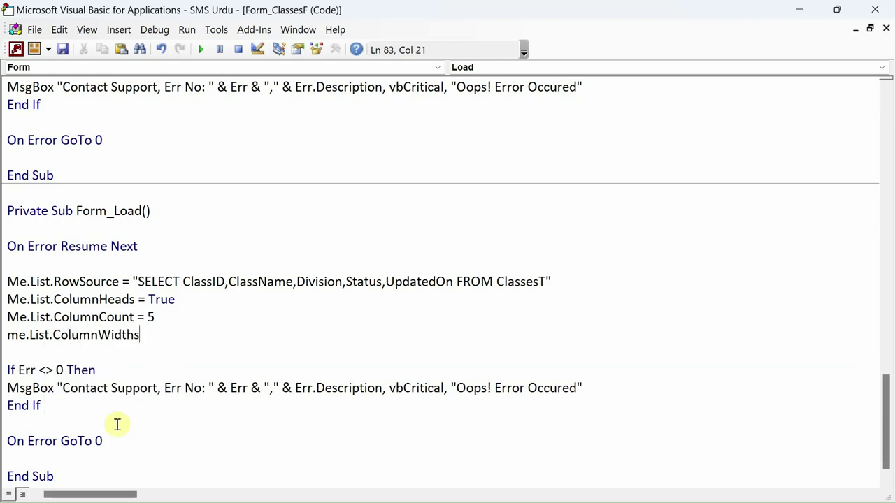
type("=")
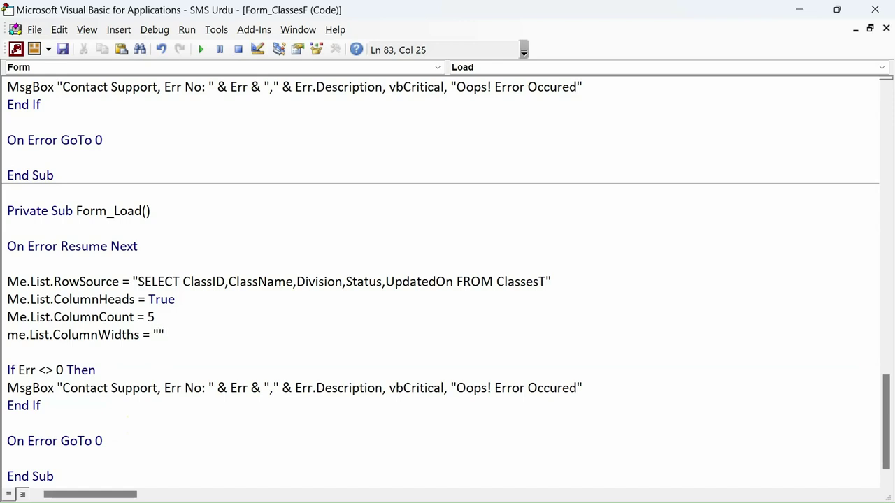
- Check the ClassID column in ClassesT and enter 0cm; as the first width in the ColumnWidths string
key("alt+F11")
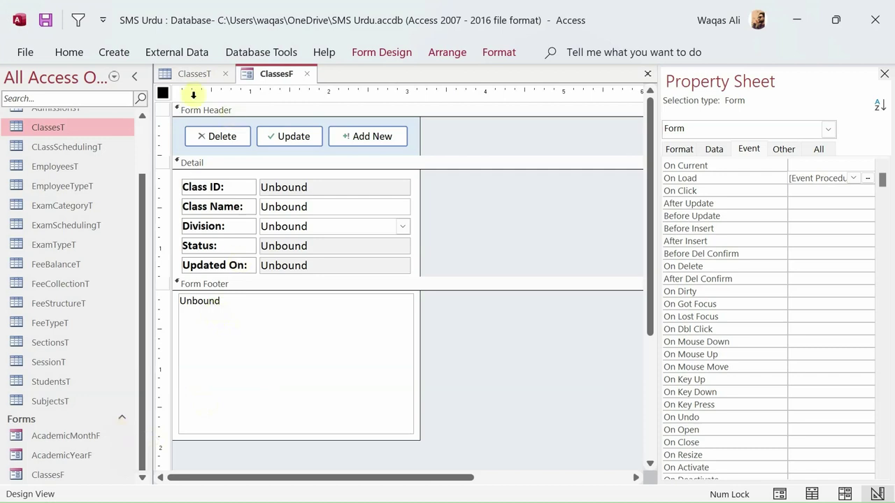
left_click(194, 75)
left_click(209, 91)
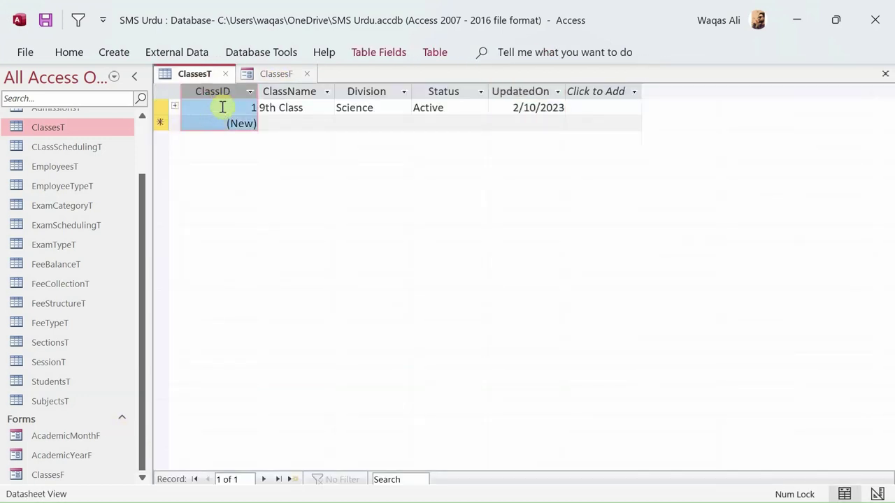
key("alt+Tab")
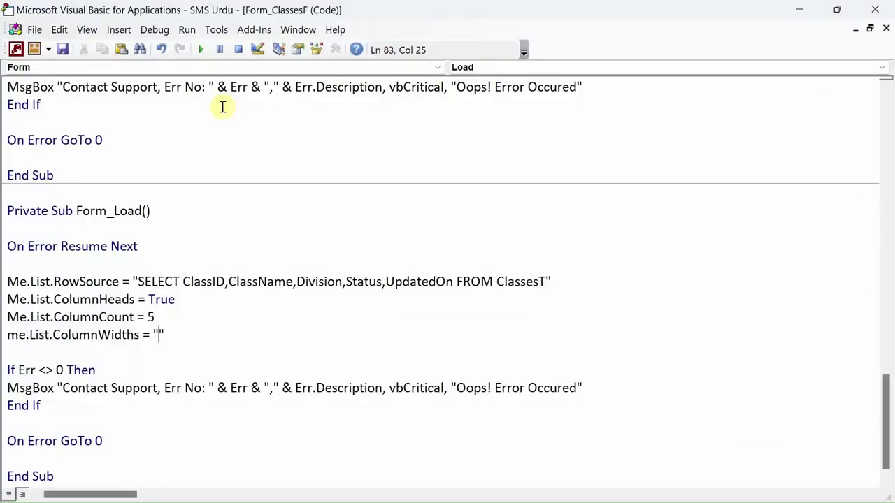
type("0cm;")
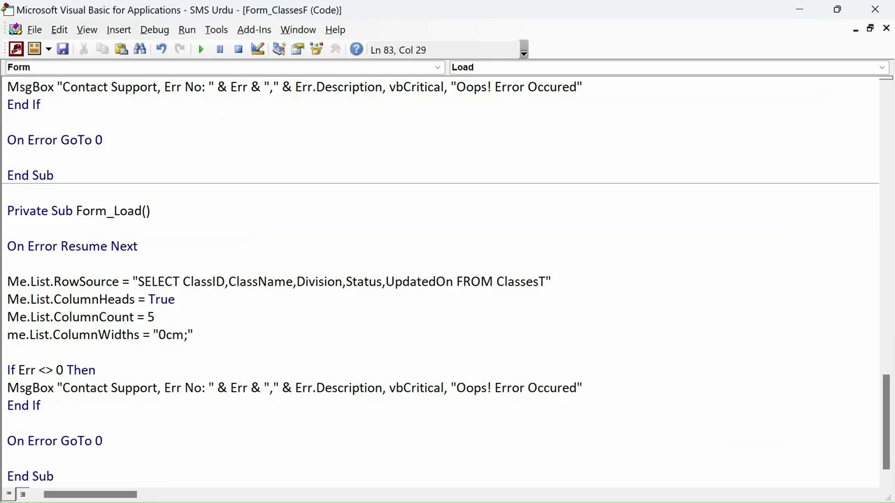
- Check the ClassName column in ClassesT and add 4cm; as the second width in the ColumnWidths string
key("alt+Tab")
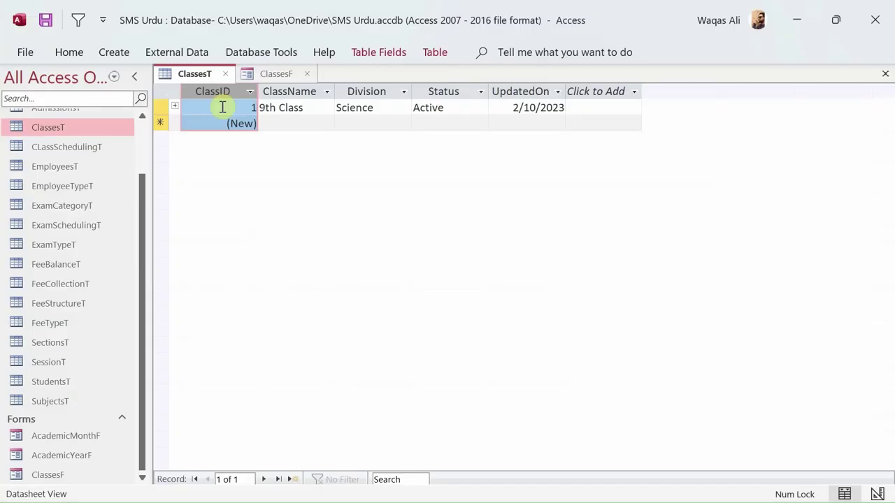
key("Tab")
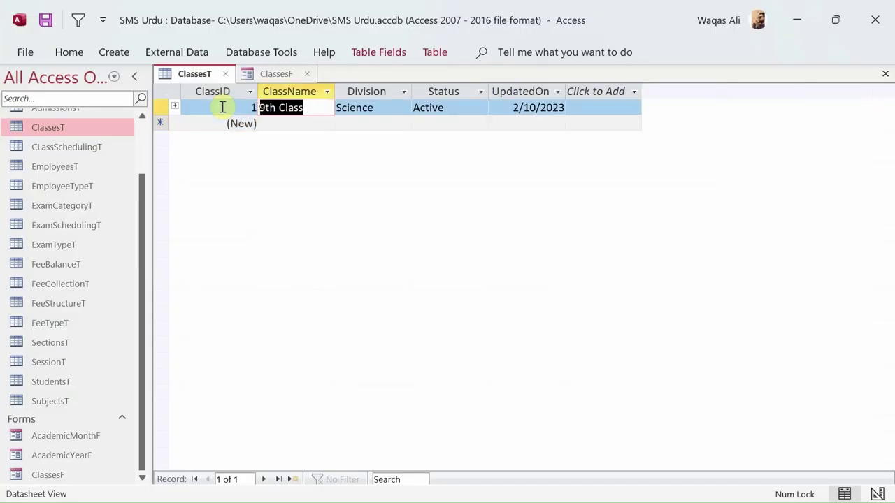
left_click(286, 91)
key("alt+Tab")
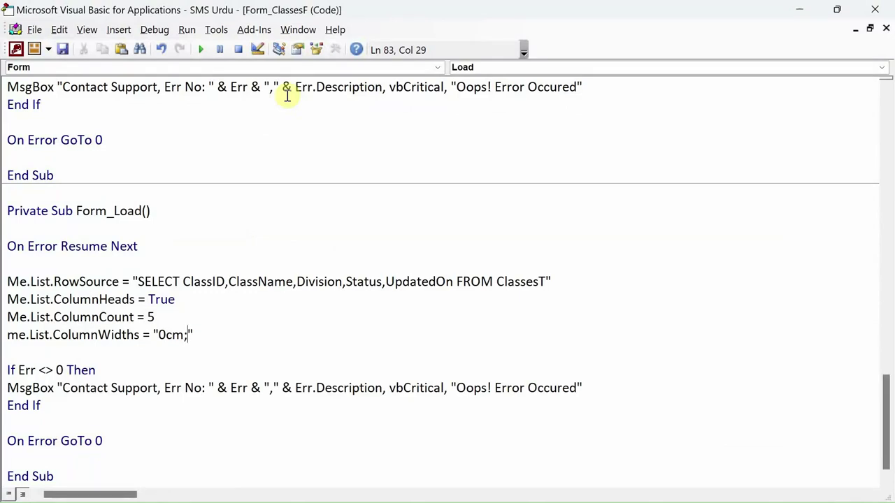
type("4cm;")
- Check the Division column in ClassesT and add 4cm; as the third width in the ColumnWidths string
key("alt+Tab")
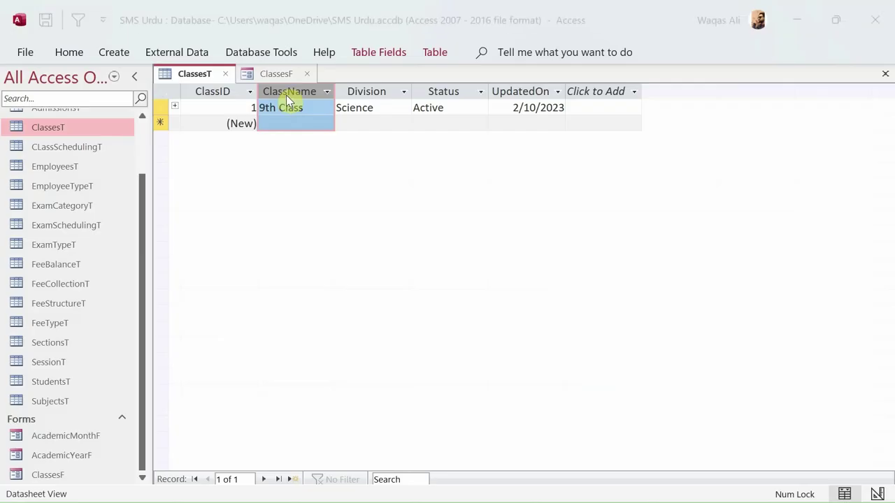
key("alt+Tab")
key("alt+Tab")
key("Tab")
key("alt+Tab")
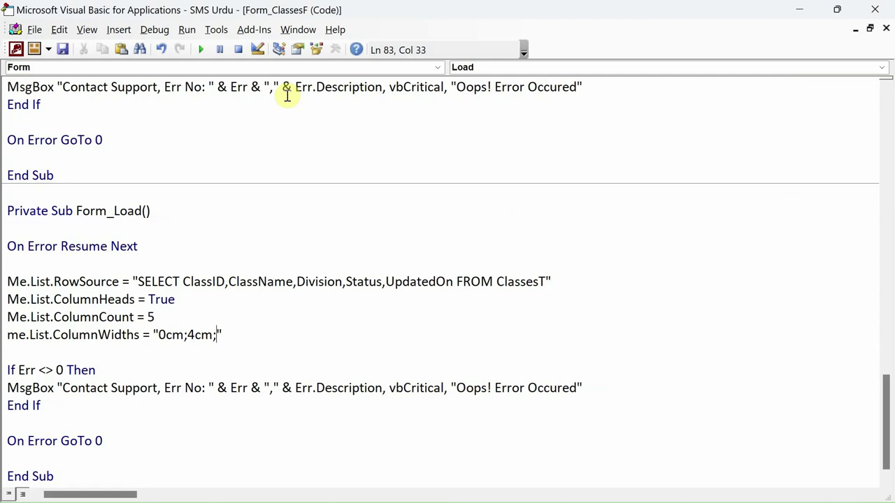
type("4cm;")
- Check the Status column in ClassesT and add 2cm; as the fourth width in the ColumnWidths string
key("alt+Tab")
key("Tab")
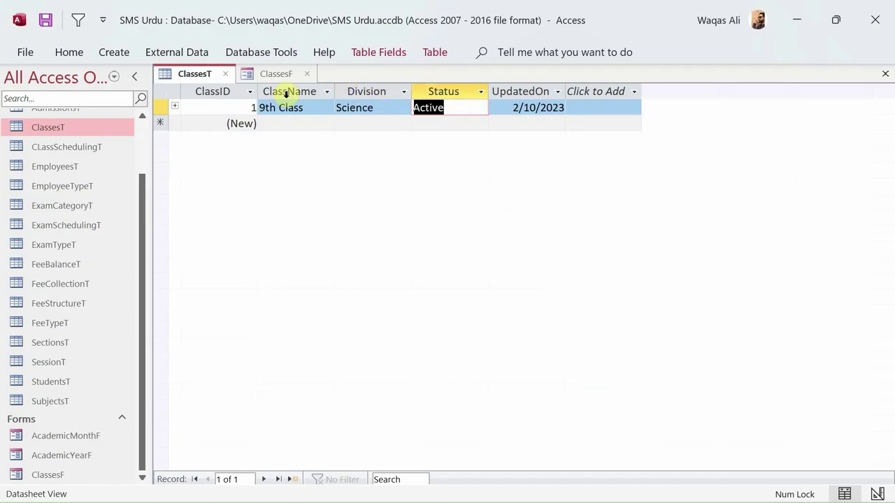
key("alt+Tab")
type(";2cml")
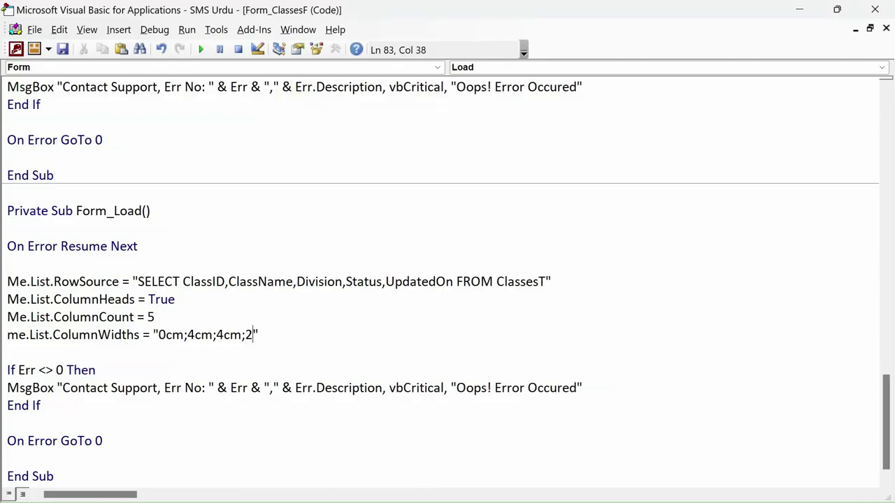
key("alt")
key("alt+Tab")
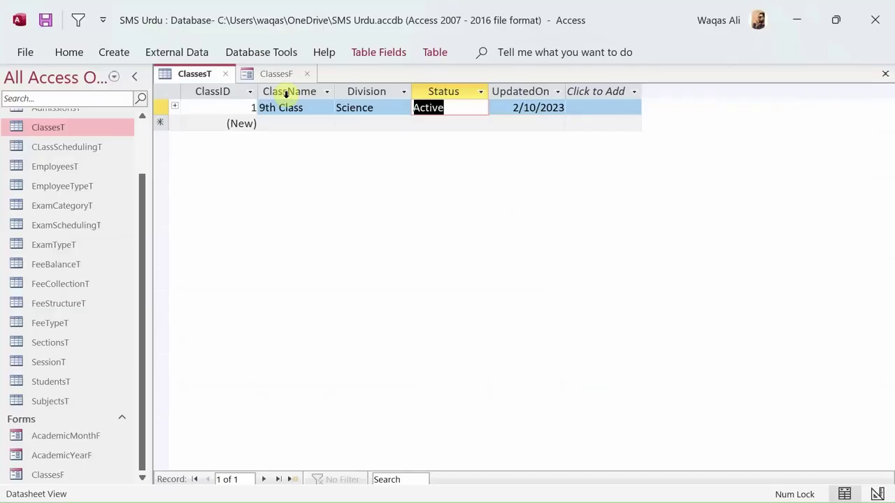
key("Tab")
key("alt+Tab")
key("BackSpace")
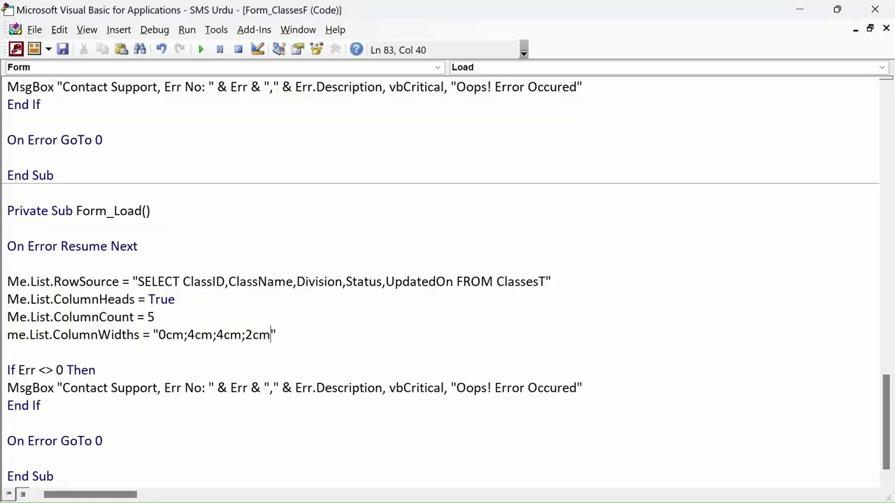
type(";")
- Check the UpdatedOn column in ClassesT and add 0cm; as the last width, finishing the ColumnWidths line
key("alt+Tab")
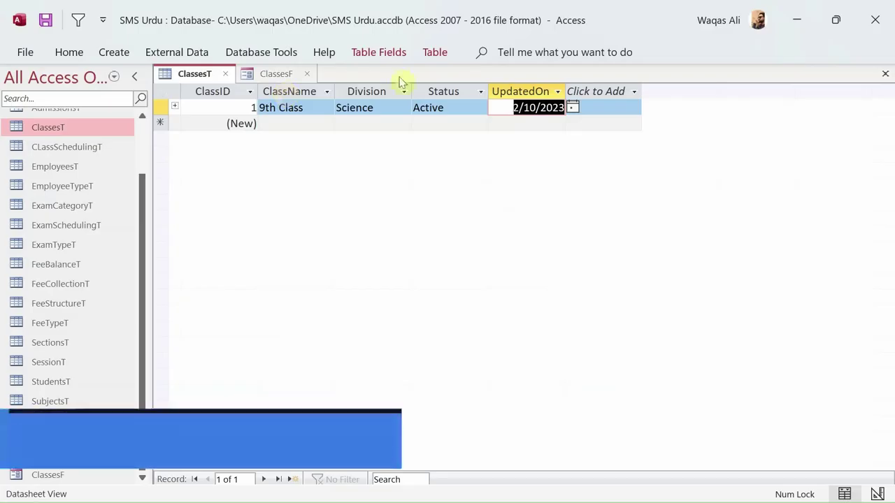
left_click(529, 93)
key("alt+Tab")
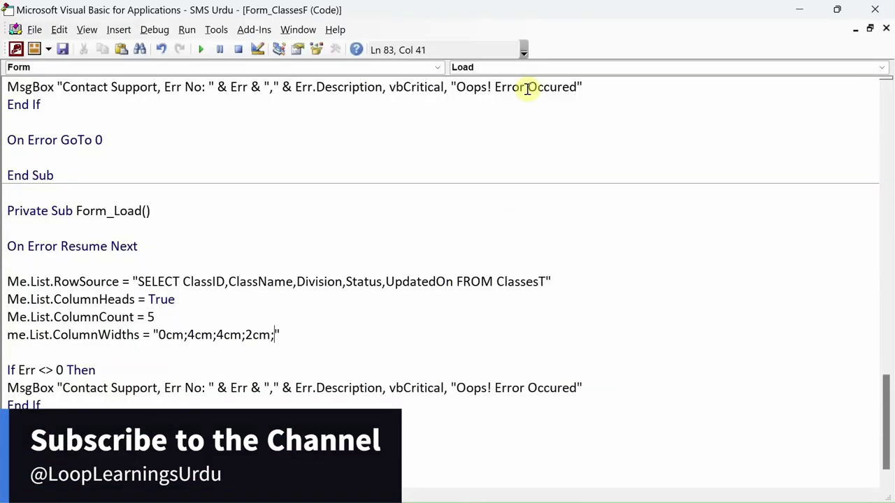
type("0cm;")
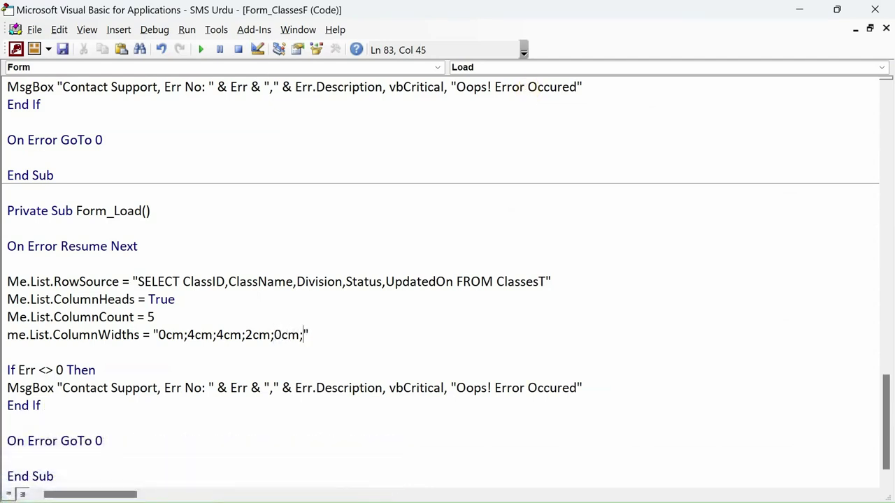
key("Down")
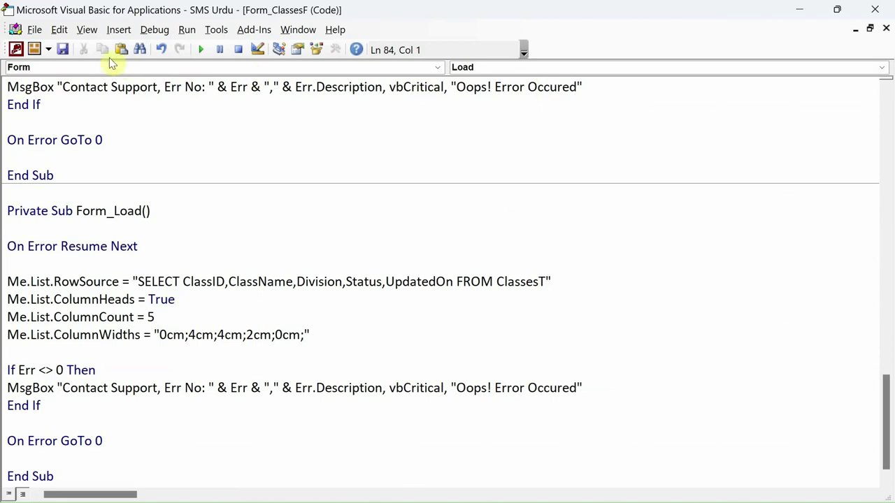
- Compile the VBA project with the new ColumnWidths line and close the code editor
left_click(155, 30)
left_click(155, 31)
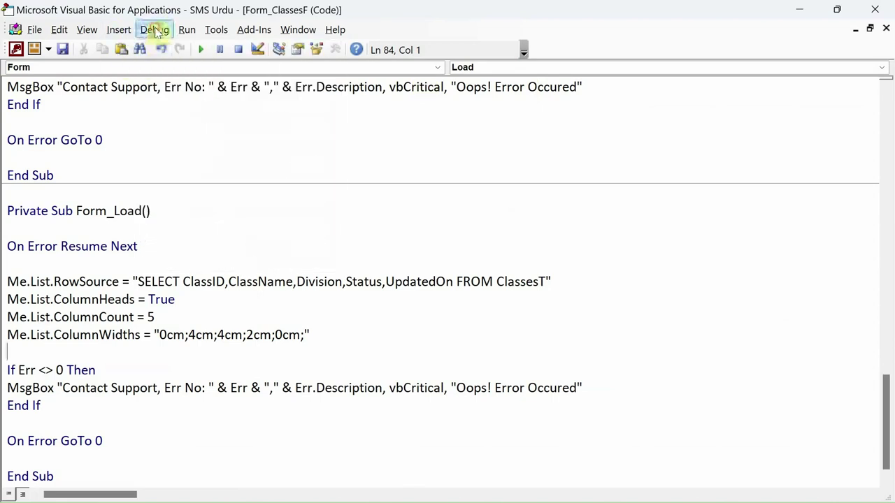
left_click(155, 31)
left_click(572, 78)
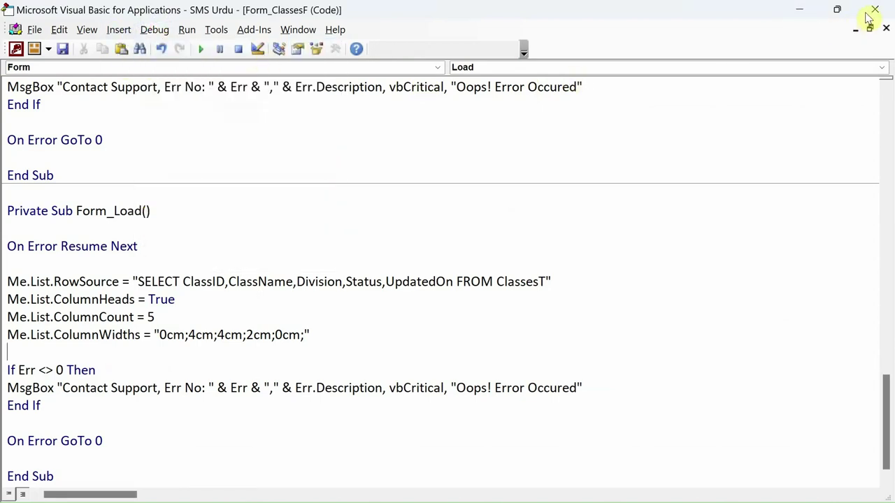
left_click(875, 9)
- Switch ClassesF to Form View
left_click(256, 75)
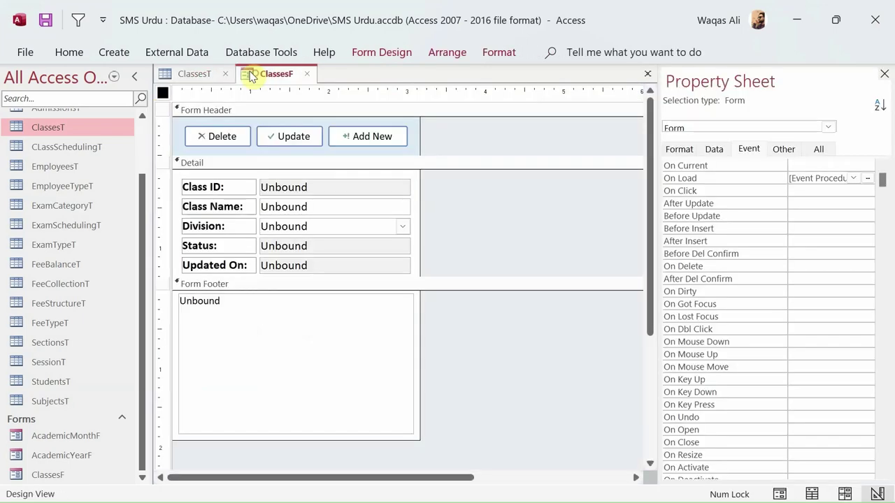
right_click(250, 75)
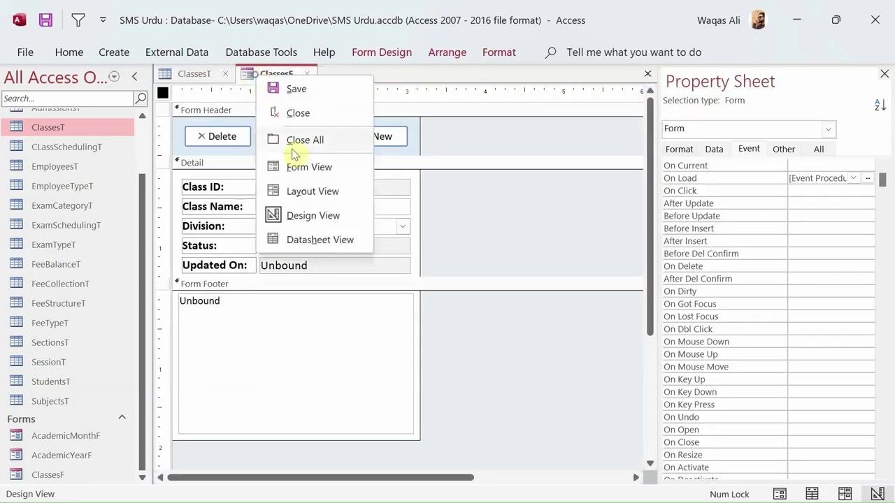
- Open the ClassesF form in Form View and check how the class list's columns fit across its width
left_click(302, 168)
left_click_drag(311, 106, 449, 131)
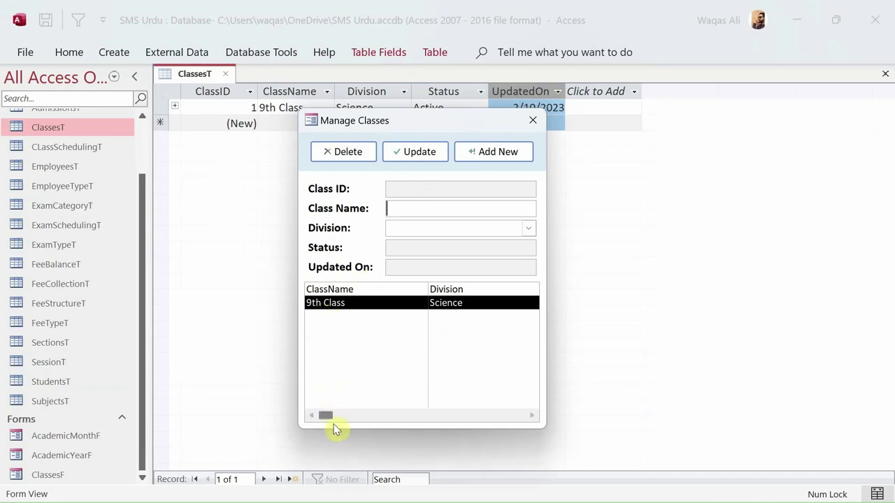
left_click(534, 417)
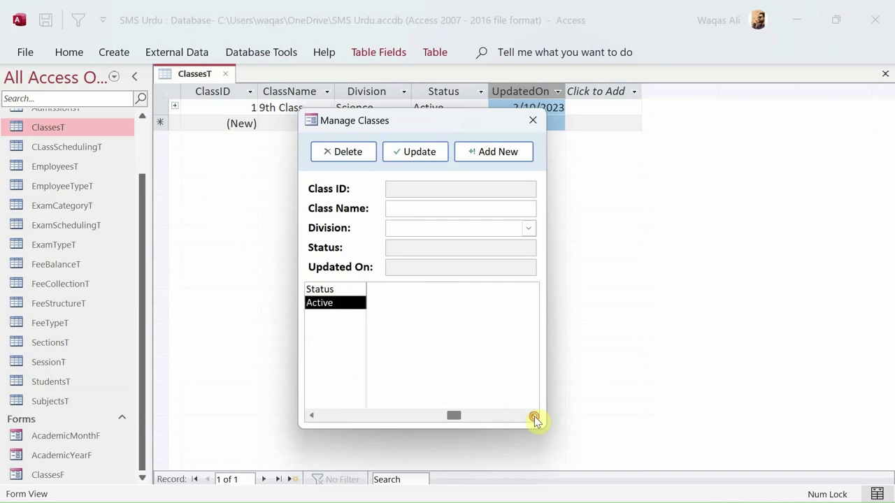
left_click(373, 416)
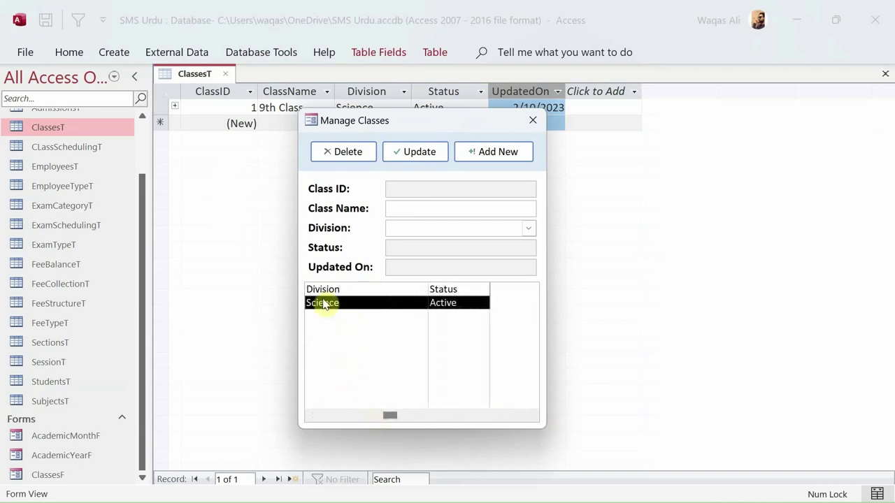
left_click(344, 416)
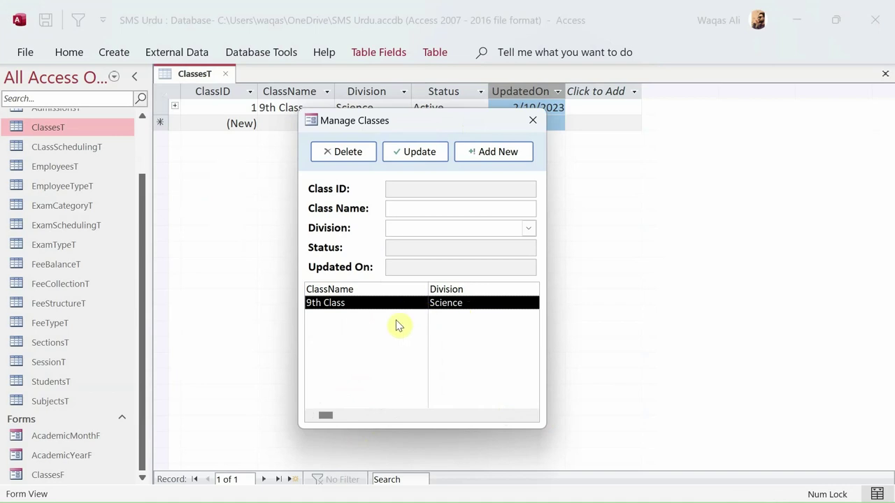
- Return ClassesF to Design View and change the list's ColumnWidths in Form_Load to "0cm;3cm;2cm;2cm;0cm;"
right_click(400, 120)
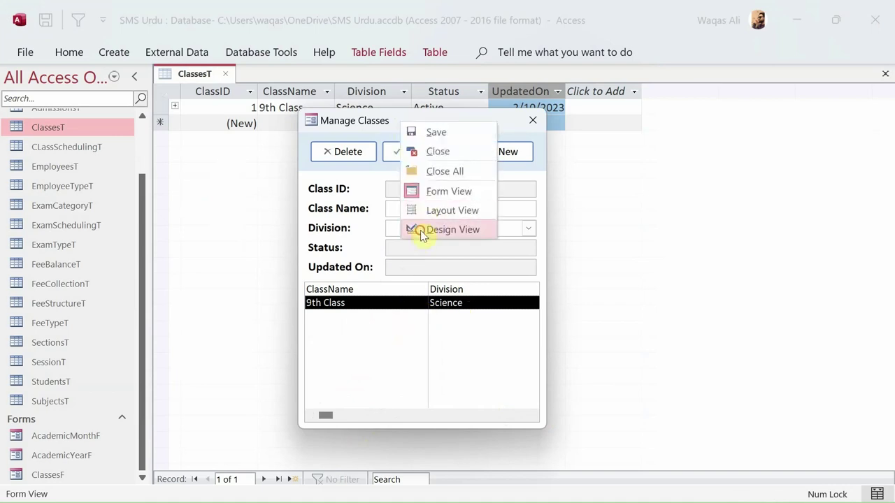
left_click(420, 230)
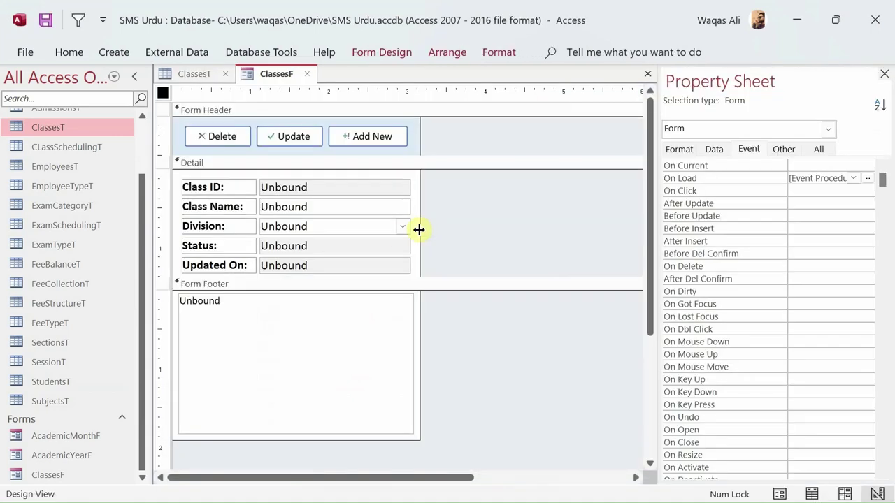
left_click(866, 178)
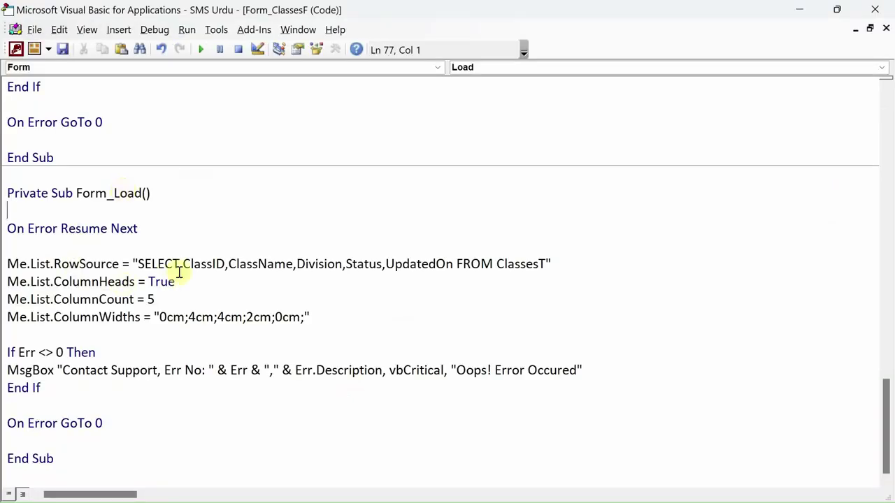
left_click(197, 317)
key("BackSpace")
type("3")
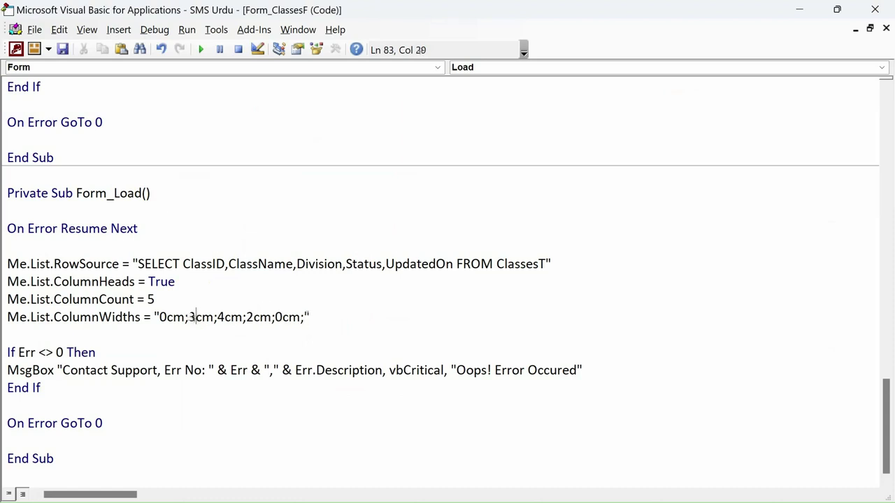
key("BackSpace")
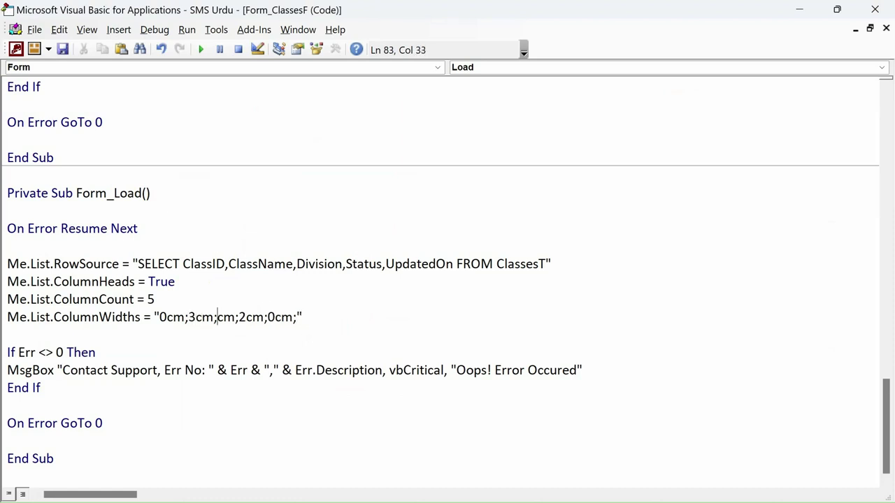
type("2")
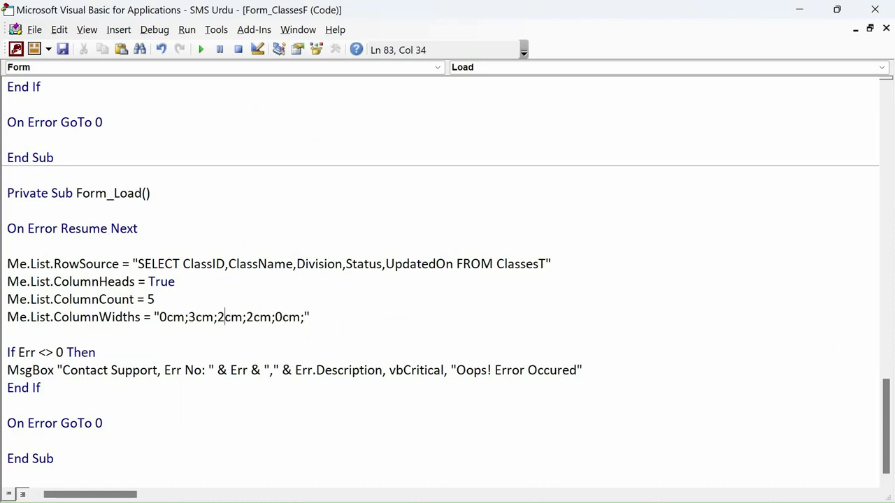
key("Down")
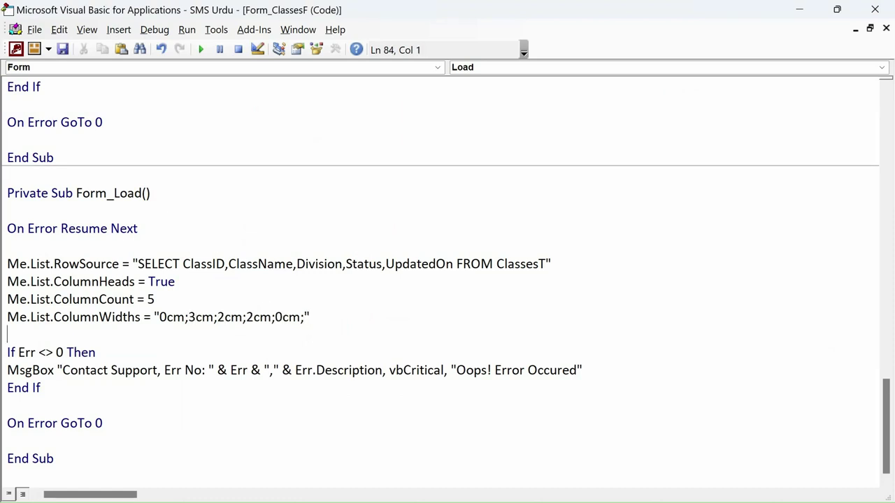
- Close the code editor, check the list's new column widths in Form View, and return the form to Design View
left_click(882, 15)
right_click(245, 74)
left_click(283, 164)
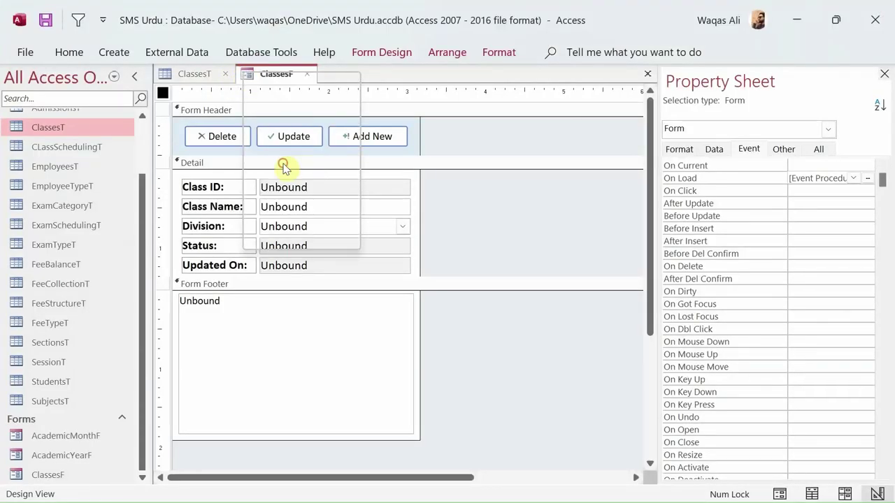
left_click_drag(289, 95, 477, 146)
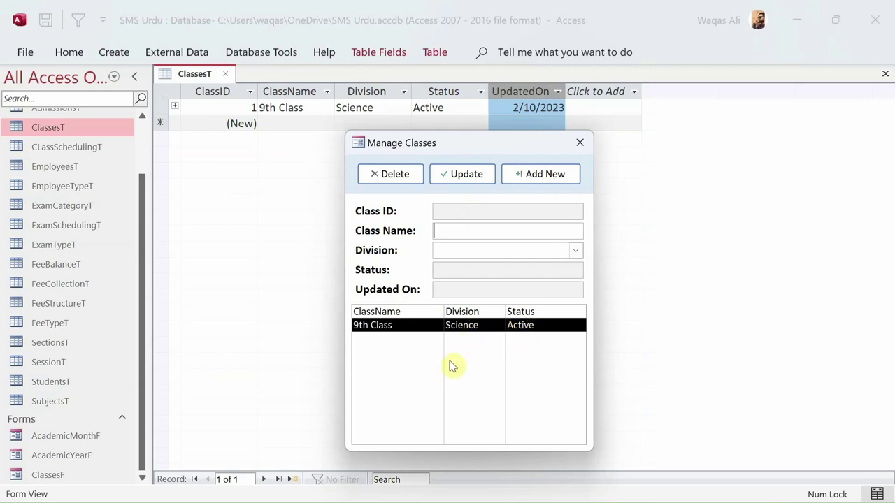
left_click(469, 325)
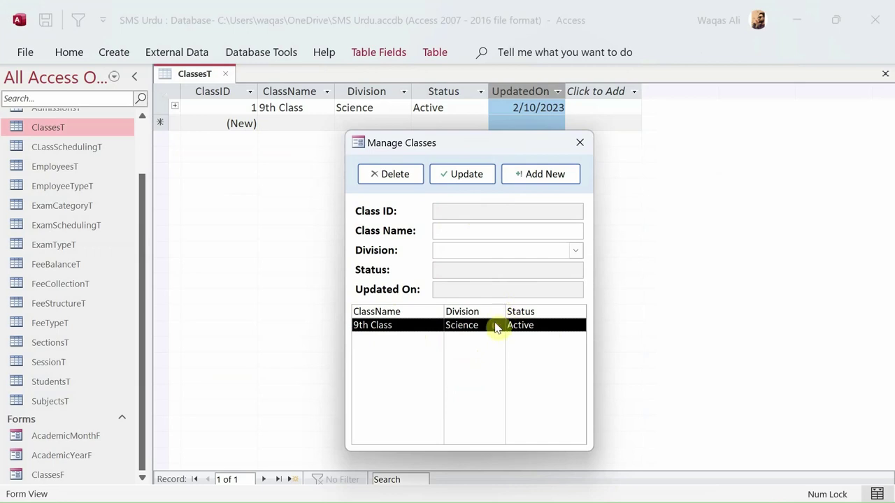
right_click(439, 149)
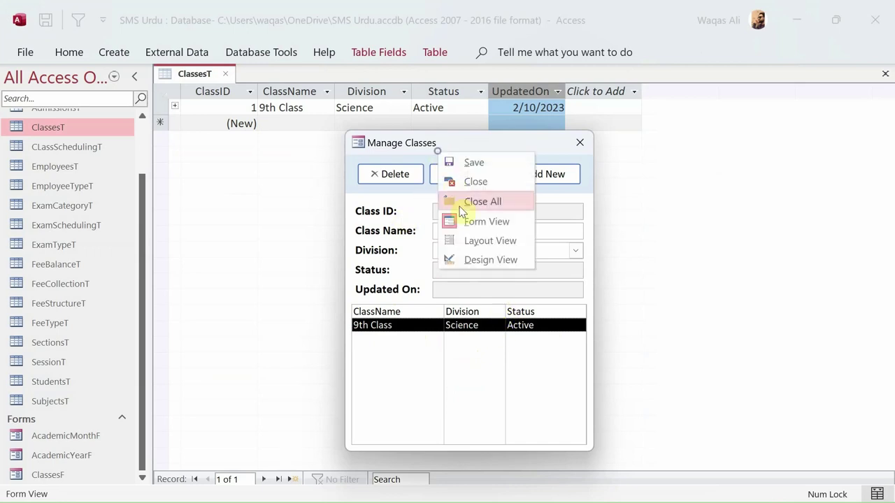
left_click(479, 259)
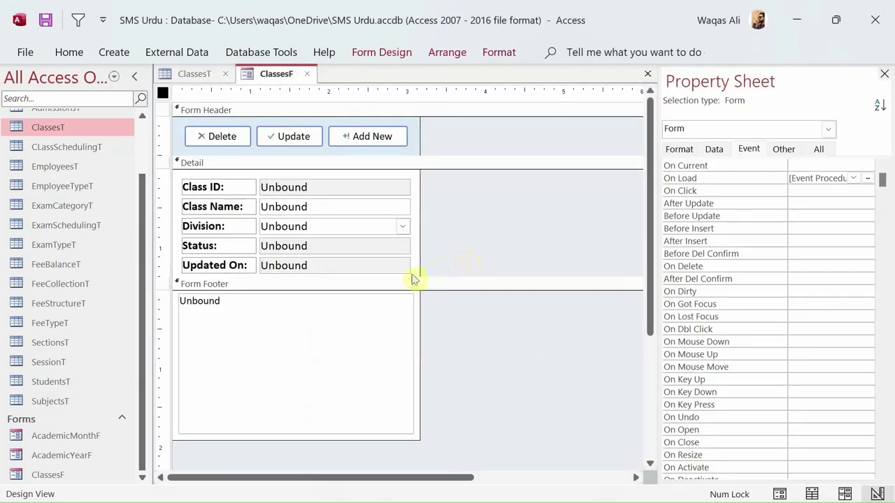
- Create an On Dbl Click event procedure for the list box in the form footer, with blank lines inside for code
left_click(328, 358)
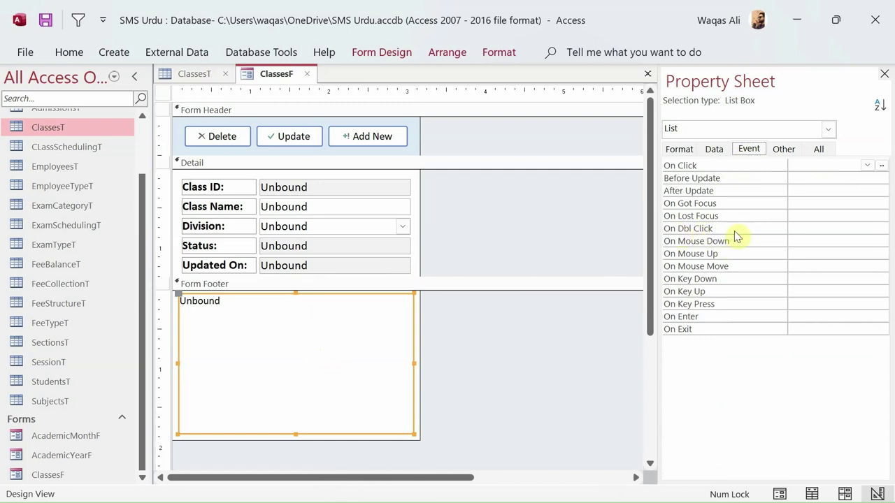
left_click(835, 229)
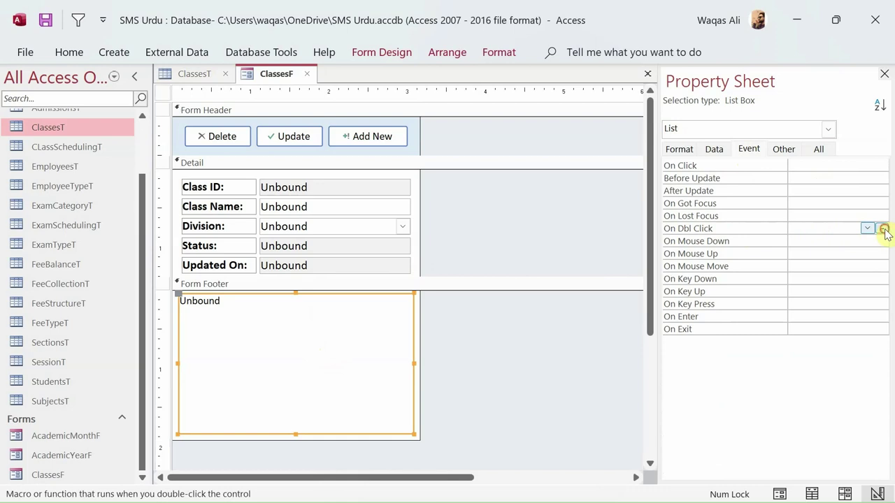
left_click(884, 229)
double_click(406, 147)
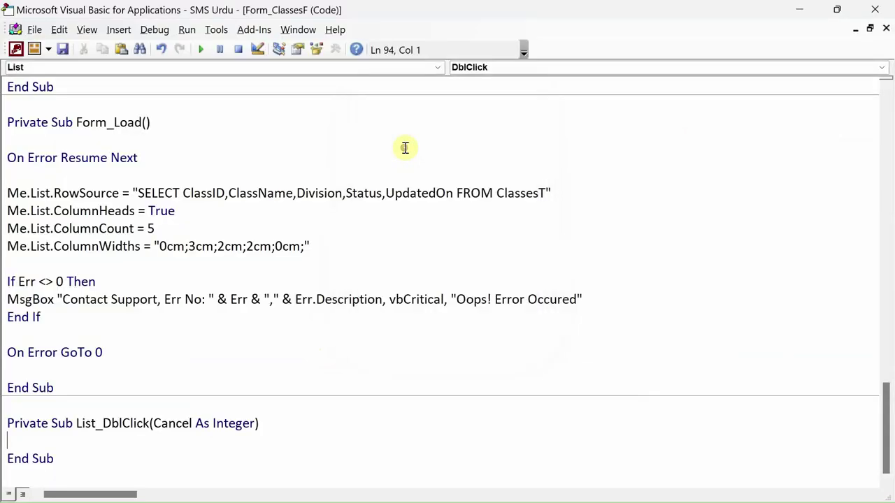
key("Return")
key("Return")
key("Return")
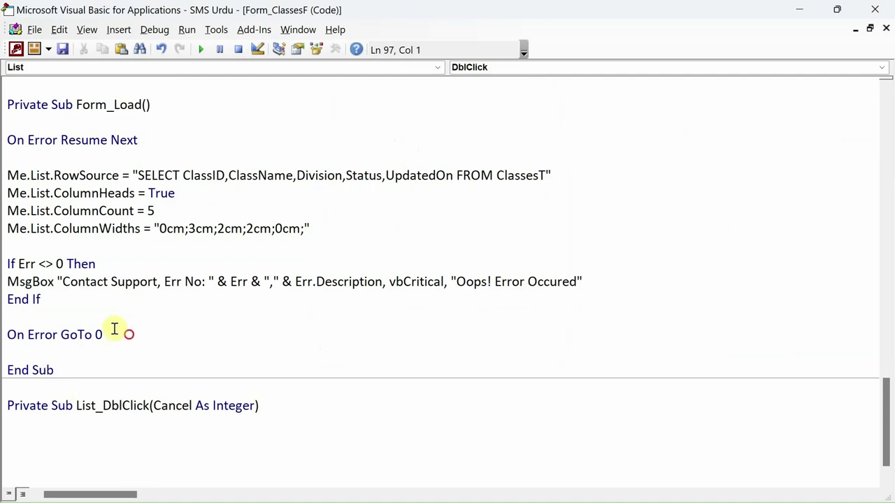
- Copy the error-handling block from If Err <> 0 Then through On Error GoTo 0 in Form_Load
left_click_drag(103, 335, 7, 264)
key("ctrl+c")
scroll(78, 345, "down", 1)
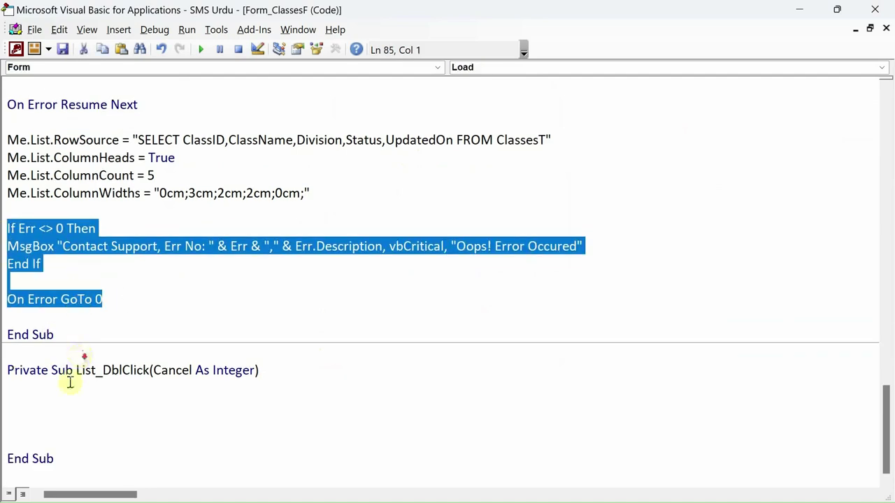
- Add On Error Resume Next as the first statement of List_DblClick, followed by blank lines
left_click(66, 395)
key("Return")
type("on e")
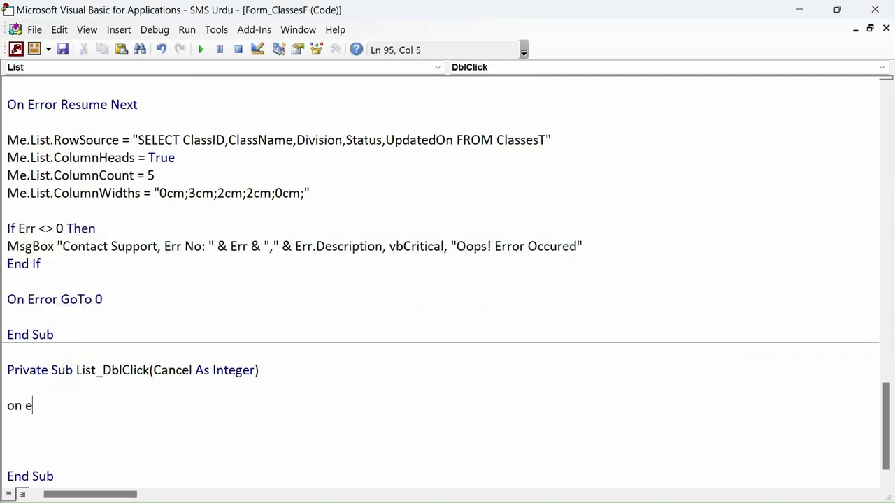
type("rror resme nee ne")
key("Return")
key("Return")
key("Return")
key("Return")
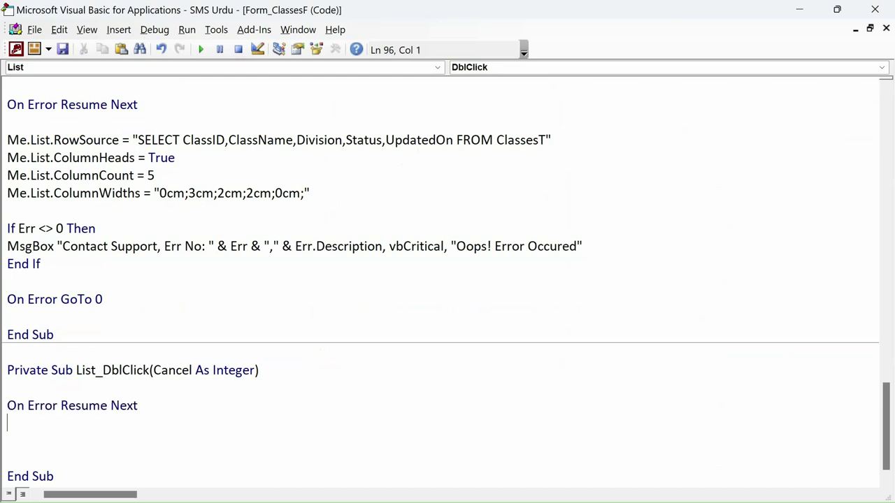
- Paste the copied error-handling block into List_DblClick, leaving blank lines above it for the main code
key("ctrl+v")
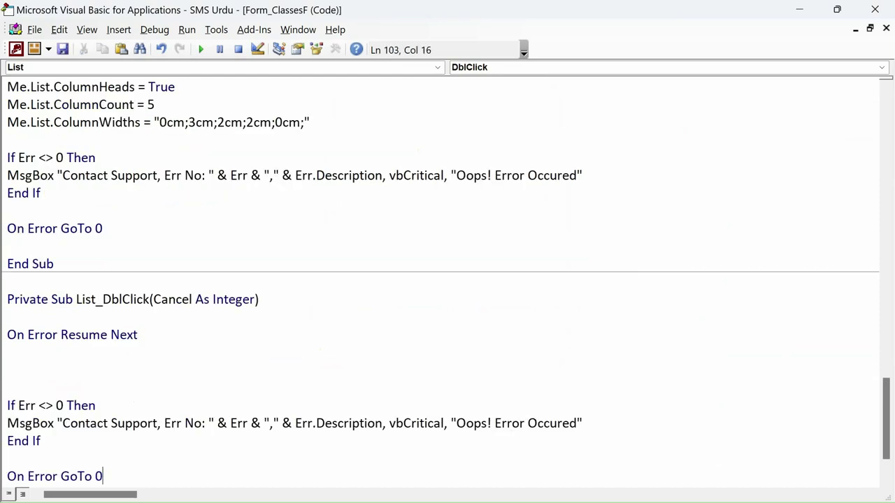
left_click(69, 364)
key("Return")
key("Return")
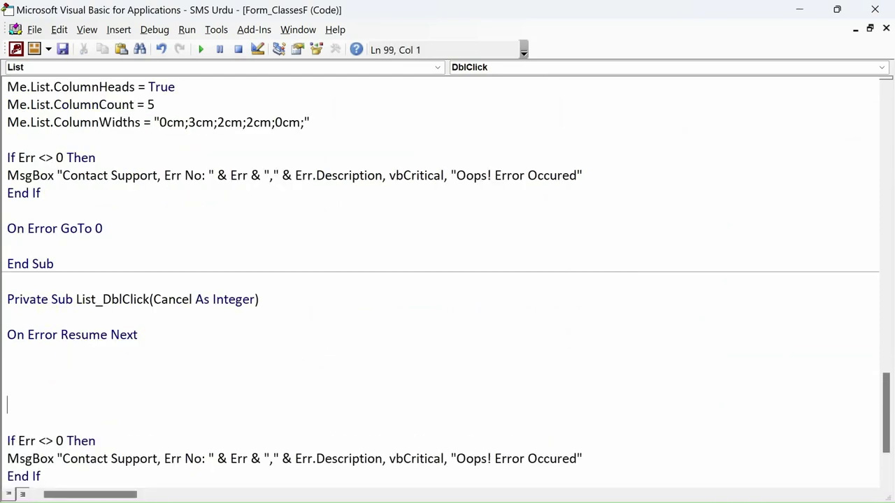
- Review the form's five detail fields, then begin the assignment Me.ClassID.Value = below On Error Resume Next in List_DblClick
key("alt+F11")
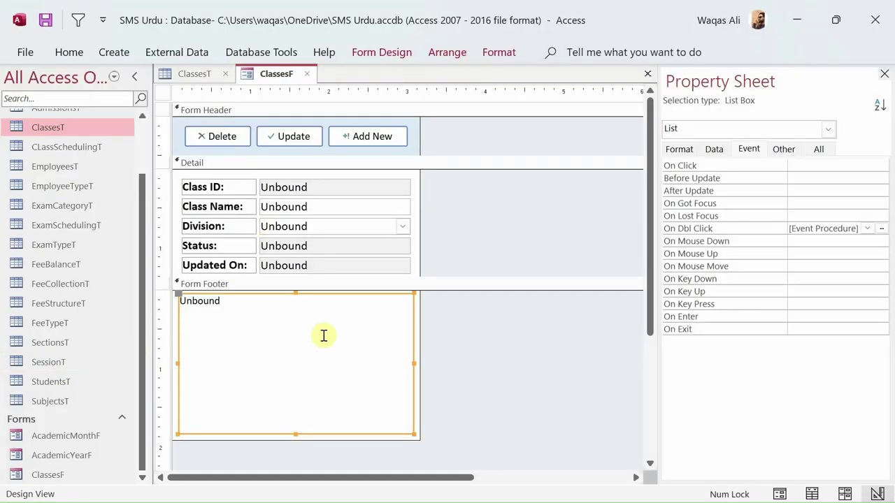
left_click(298, 176)
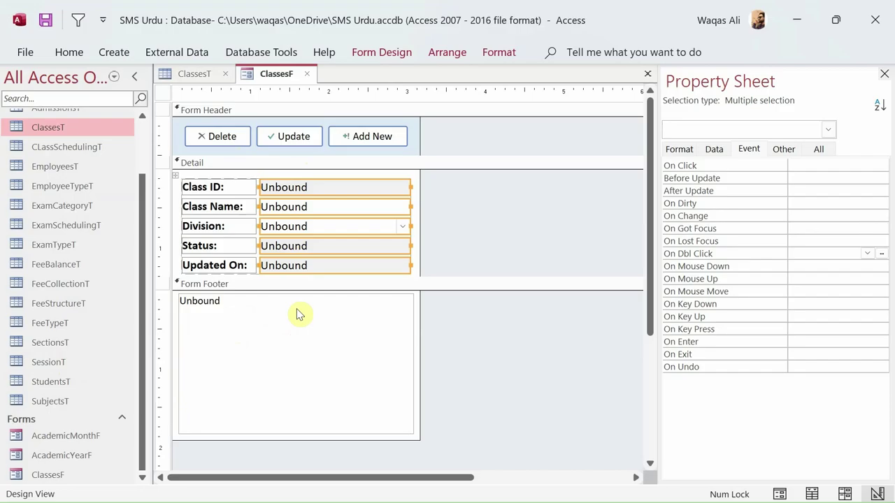
key("alt+F11")
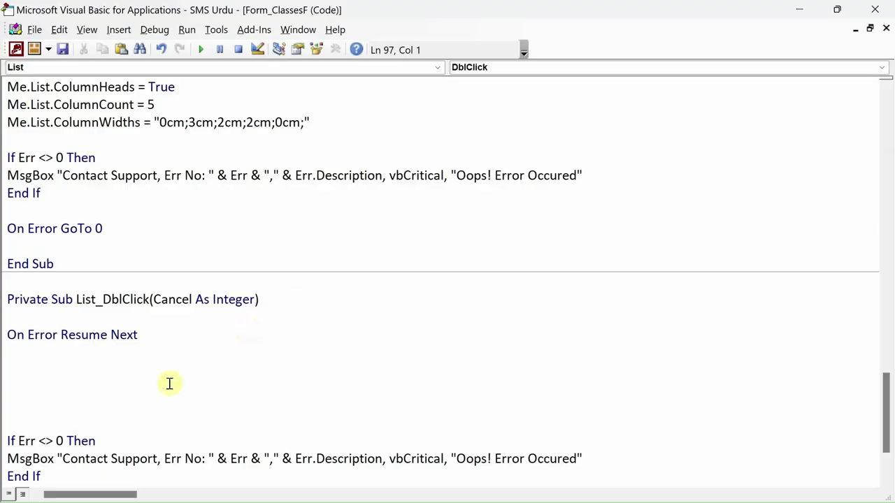
type("me.")
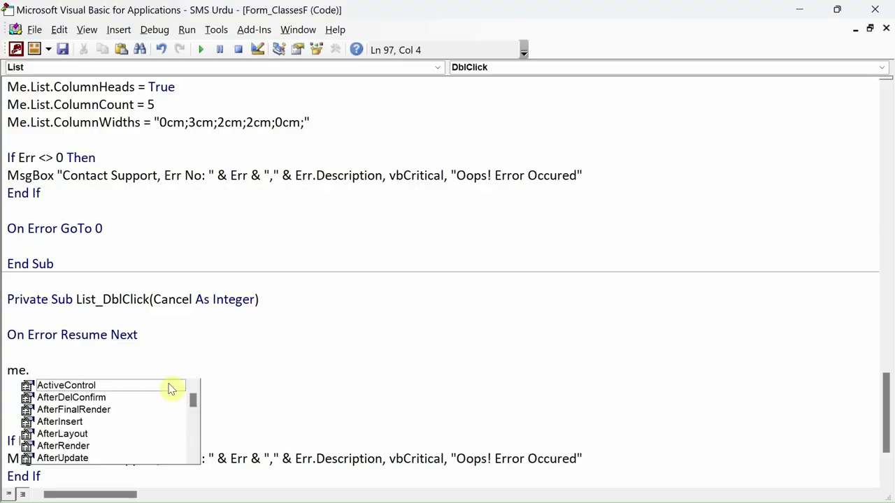
type("clas")
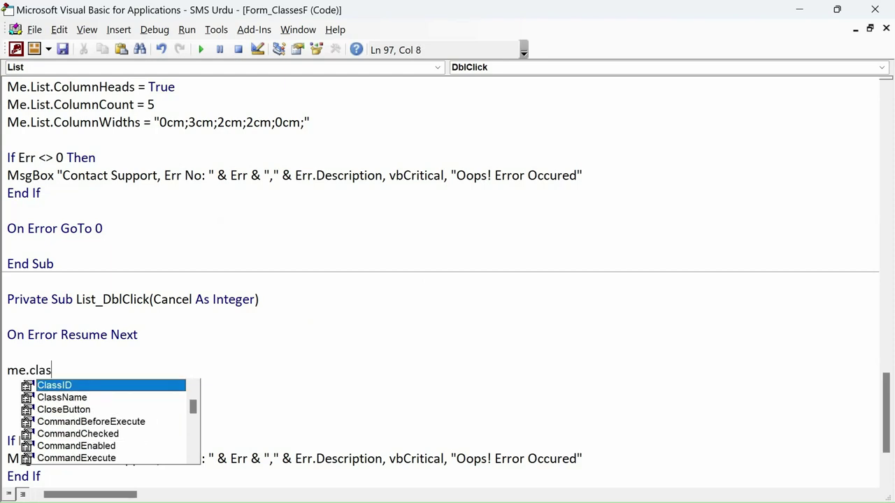
key("Tab")
type(".v")
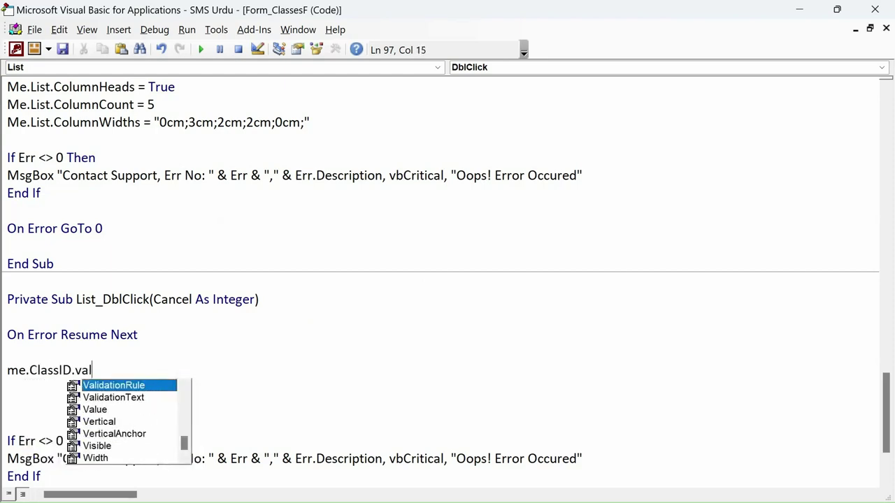
type("ue =")
- Check ClassID's column position in the ClassesT table, then complete its assignment in List_DblClick with Me.List.Column(0)
key("alt+F11")
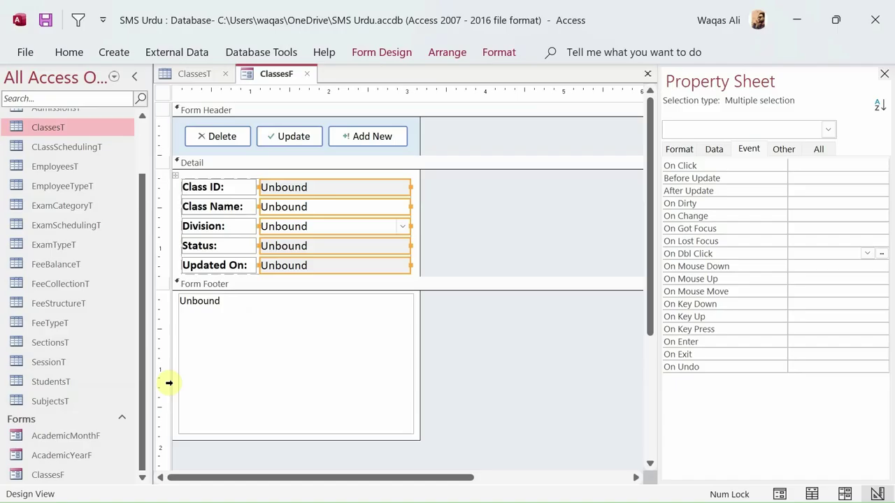
left_click(517, 234)
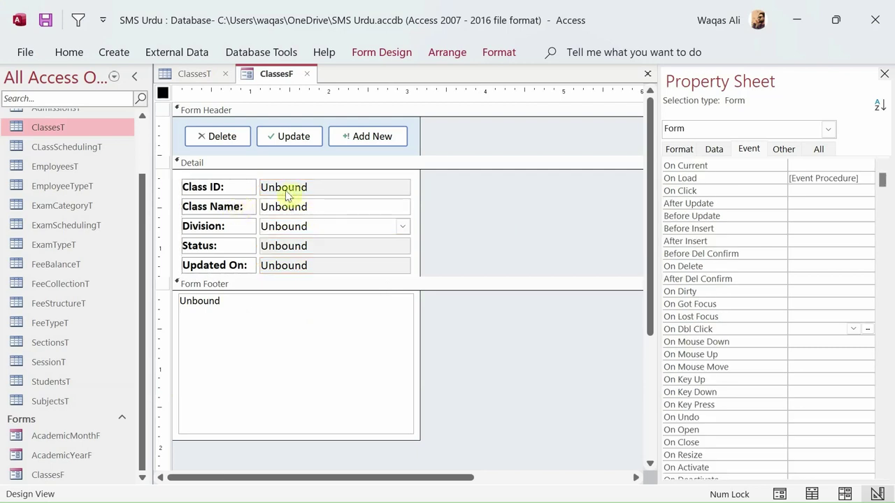
left_click(221, 326)
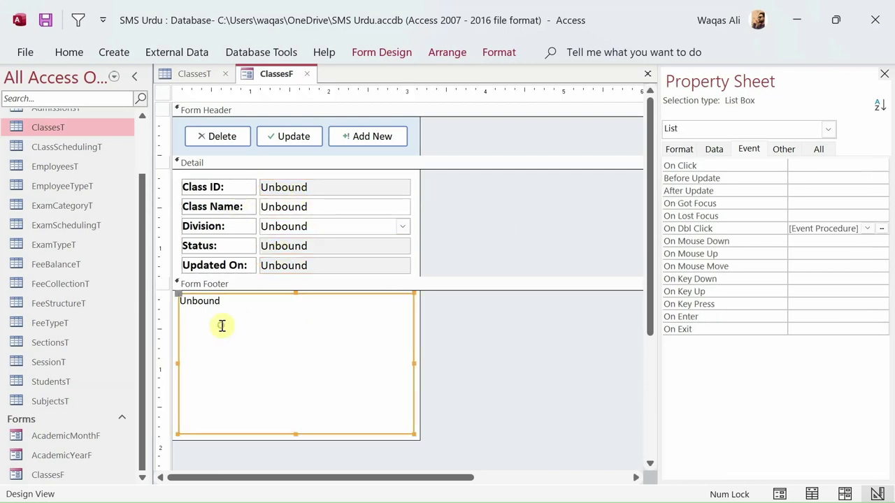
left_click(176, 74)
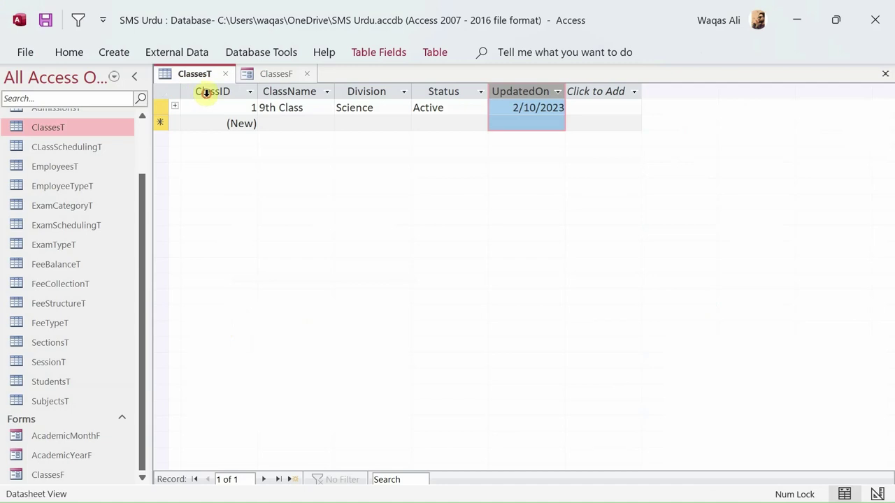
left_click(206, 91)
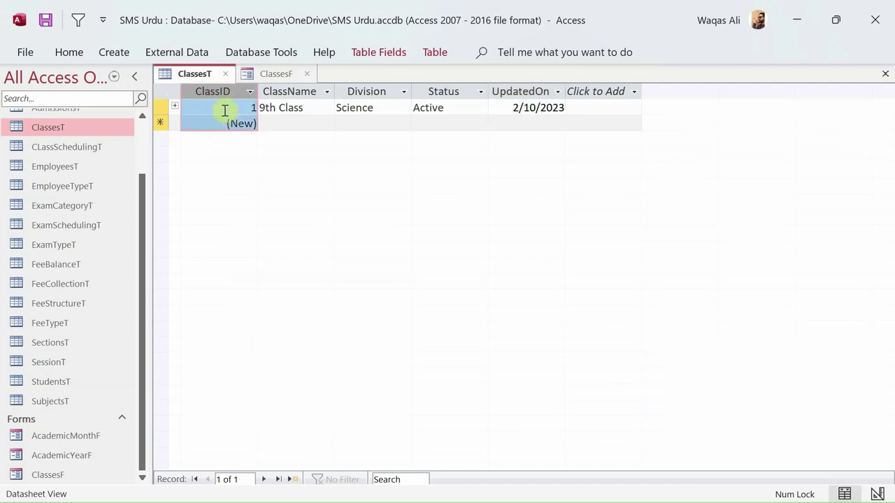
key("alt+Tab")
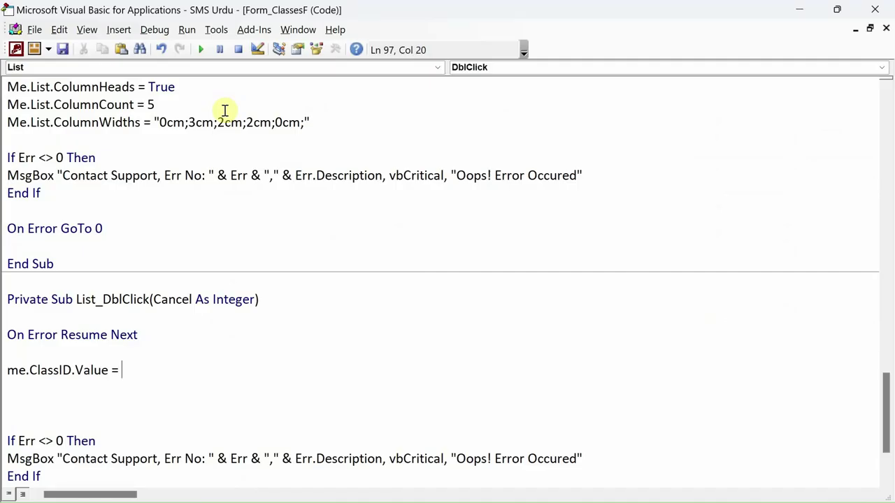
type("me.List.")
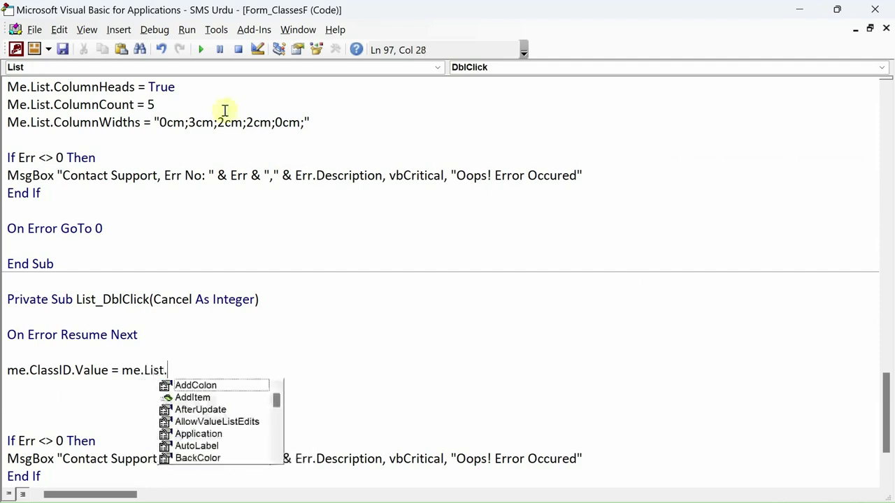
type("Column(0)")
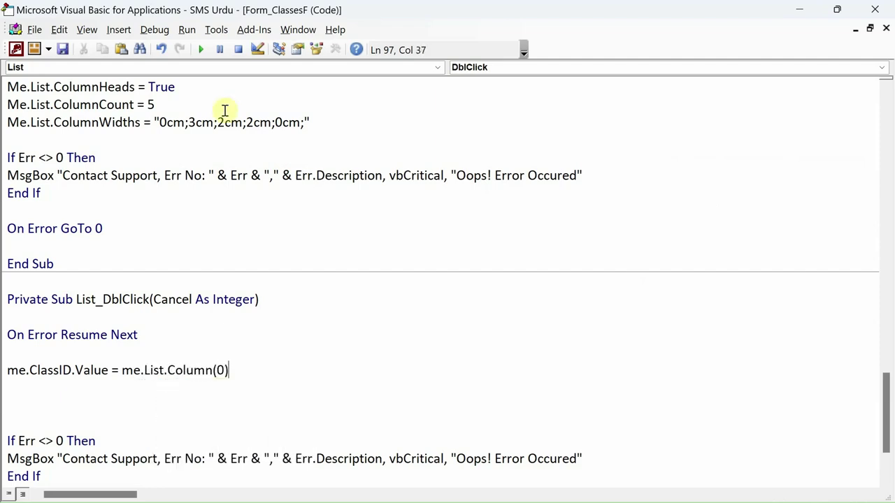
key("Return")
- Check ClassID and ClassName in the RowSource SELECT list, then begin a new statement with Me. below the ClassID assignment
scroll(336, 98, "up", 1)
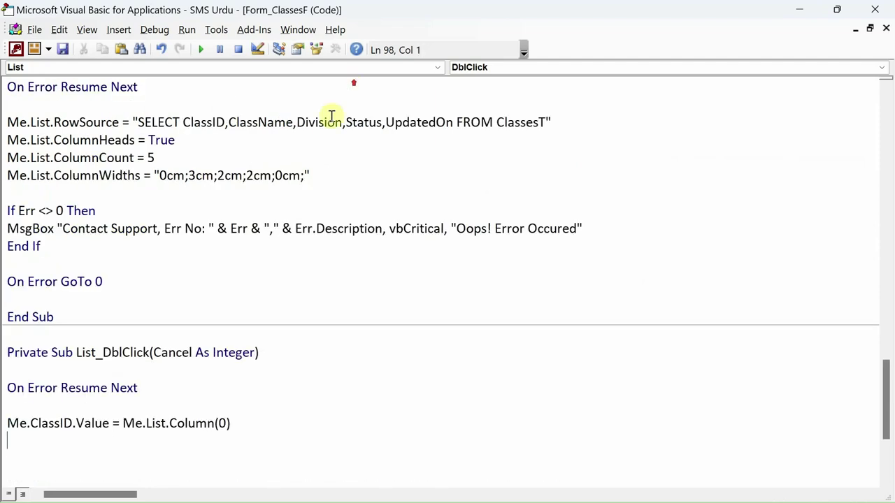
double_click(201, 123)
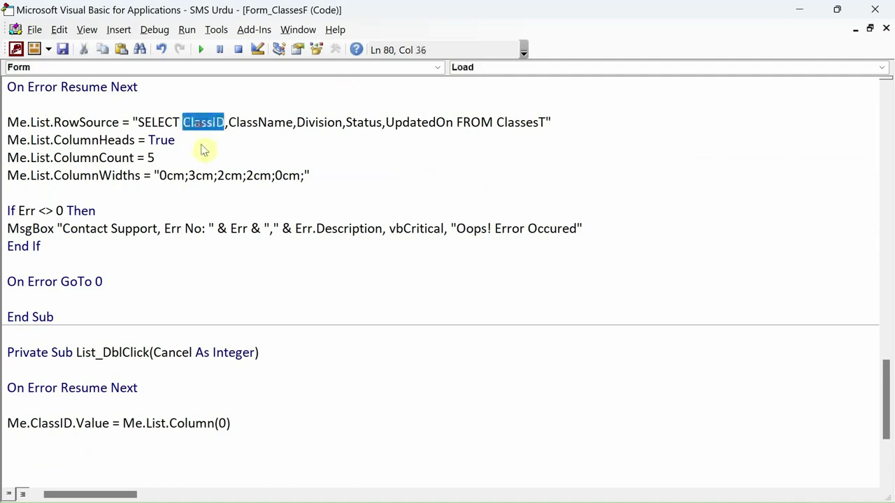
double_click(259, 122)
left_click(95, 435)
type("me.")
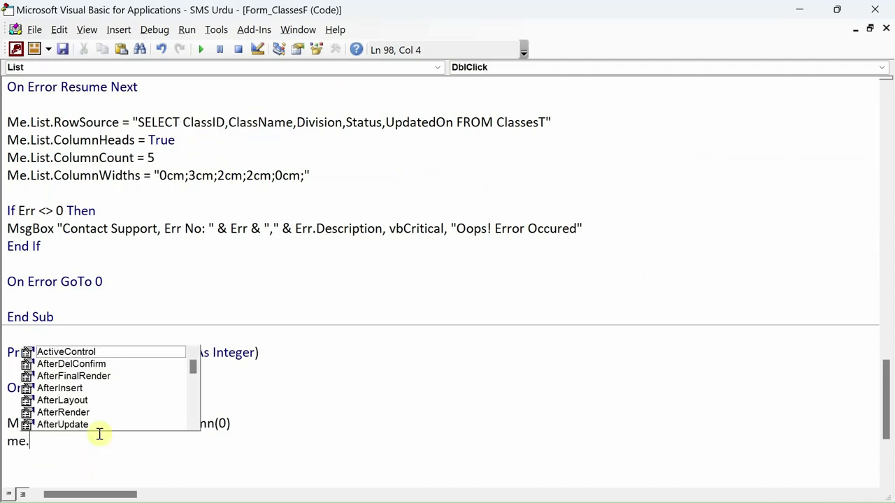
type("class")
key("Tab")
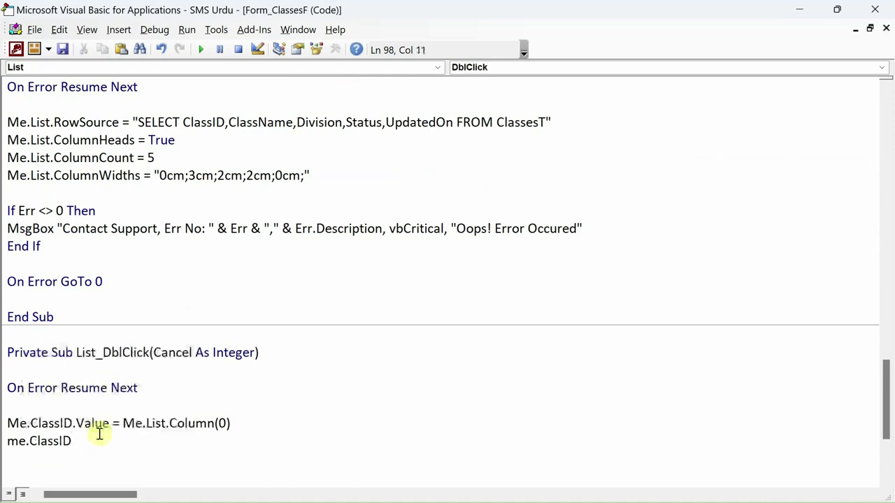
key("BackSpace")
key("BackSpace")
key("BackSpace")
key("BackSpace")
key("BackSpace")
key("BackSpace")
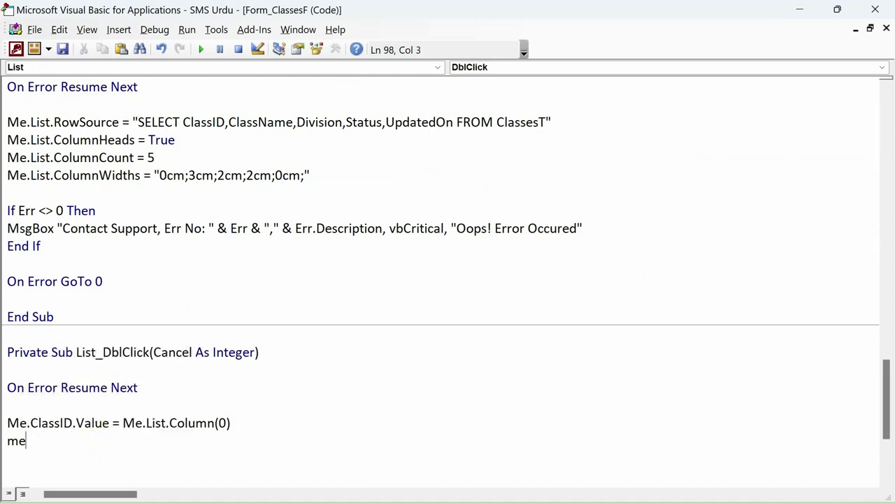
- Complete the second assignment in List_DblClick as Me.ClassName.Value = Me.List.Column(1)
type(".class")
key("Down")
key("Tab")
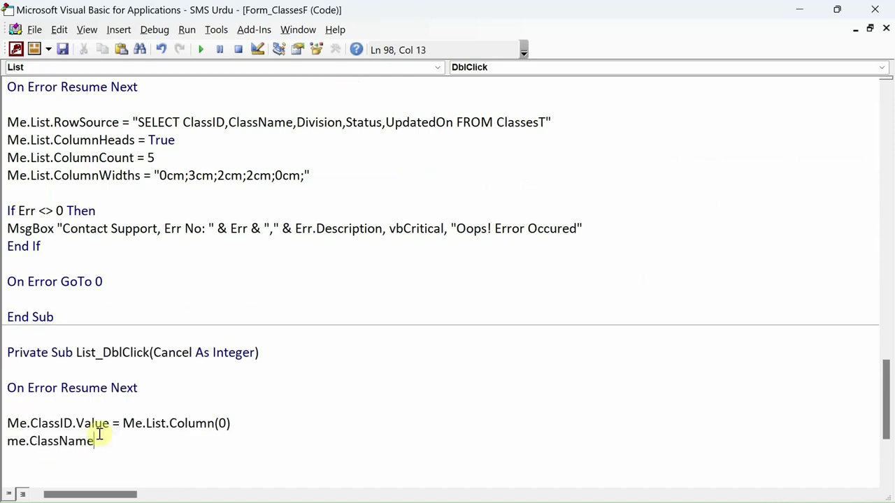
type(".value = m")
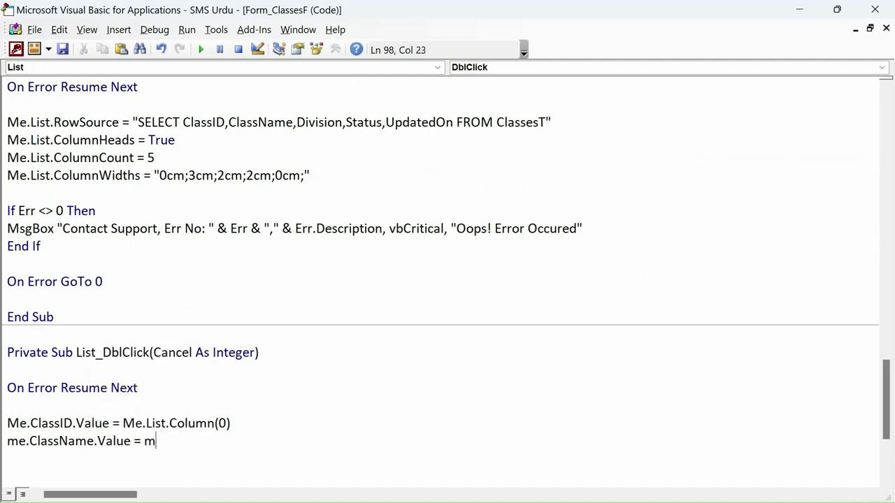
type("e.list.col")
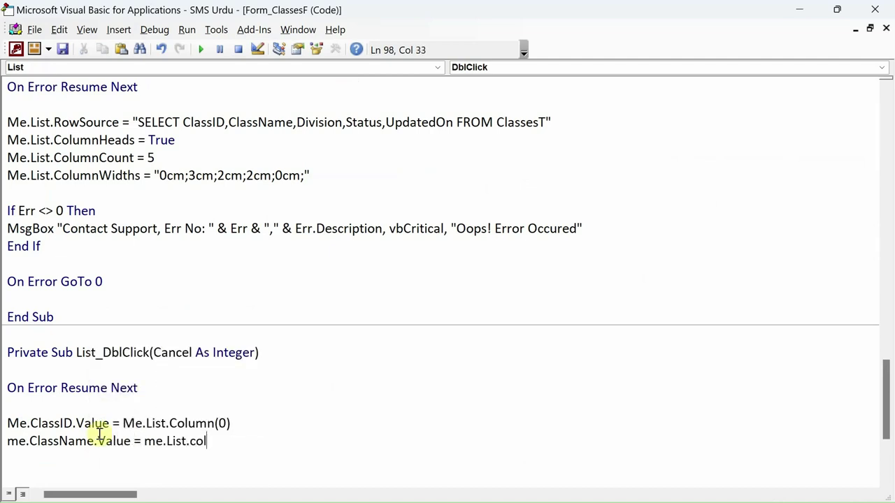
type("(1")
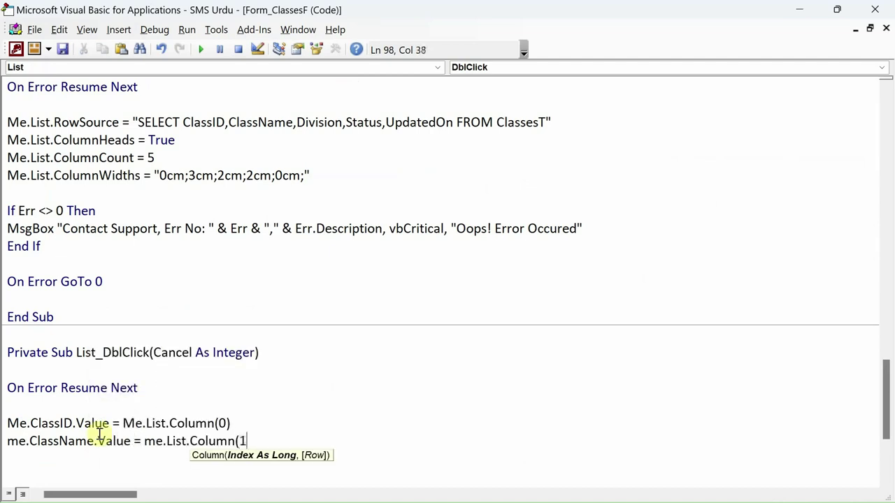
type(")")
key("Return")
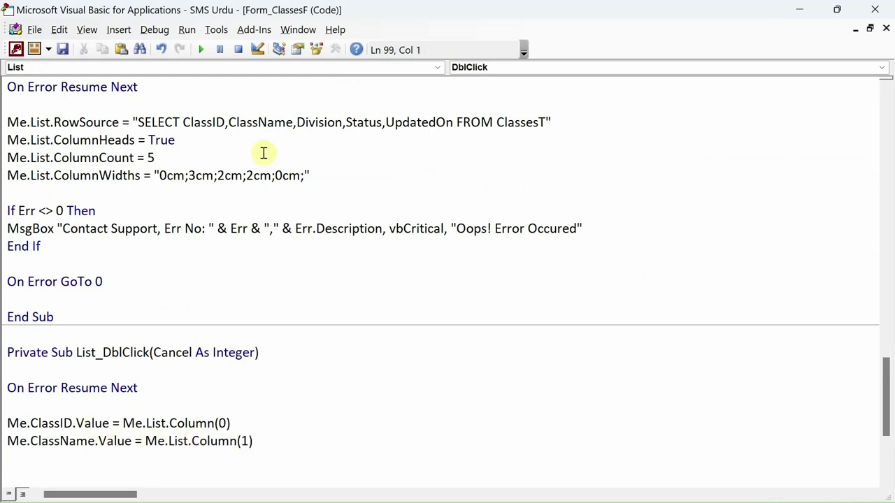
- Check the field order in the RowSource query and add Me.Division.Value = Me.List.Column(2) below the ClassName assignment
double_click(219, 122)
left_click(248, 122)
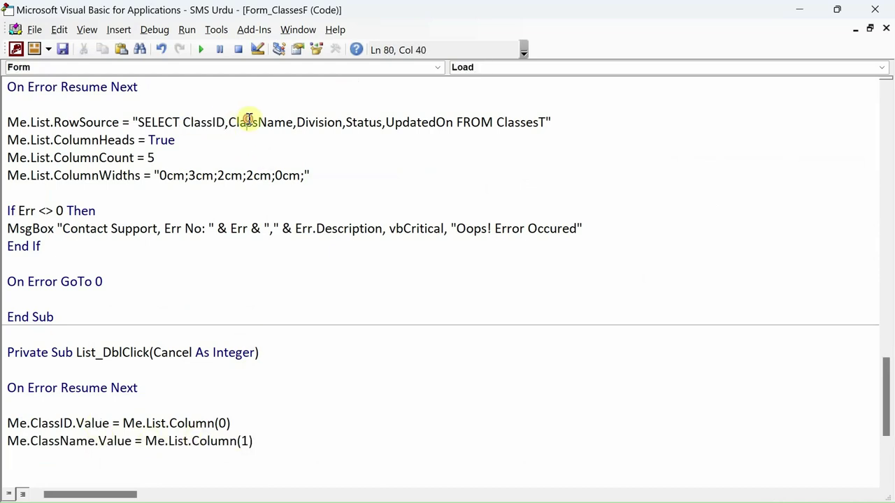
double_click(248, 122)
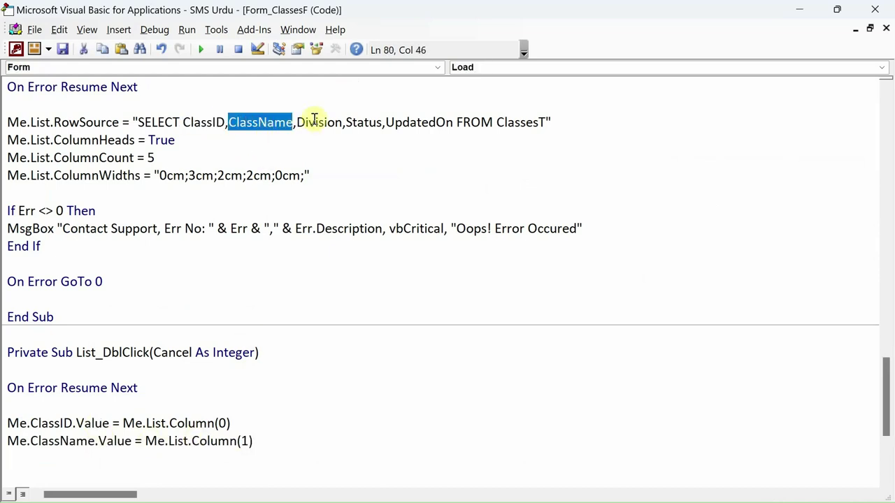
left_click(150, 462)
type("me.divis")
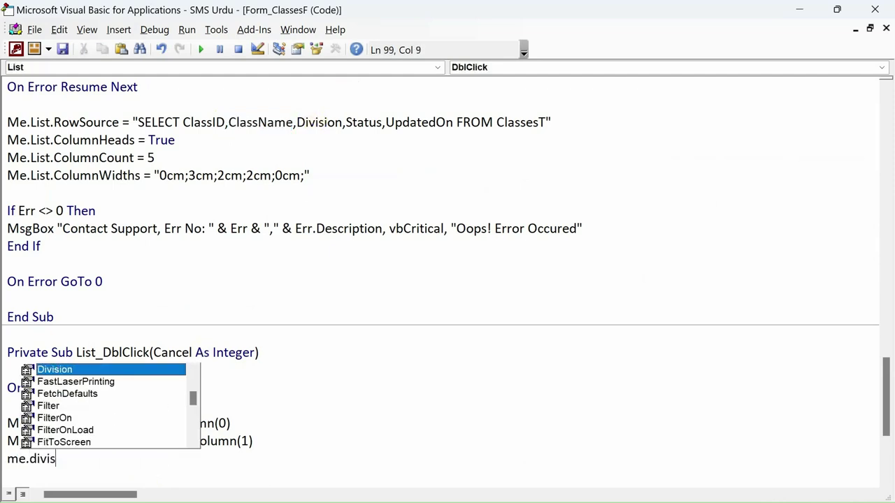
key("Tab")
type(".valie")
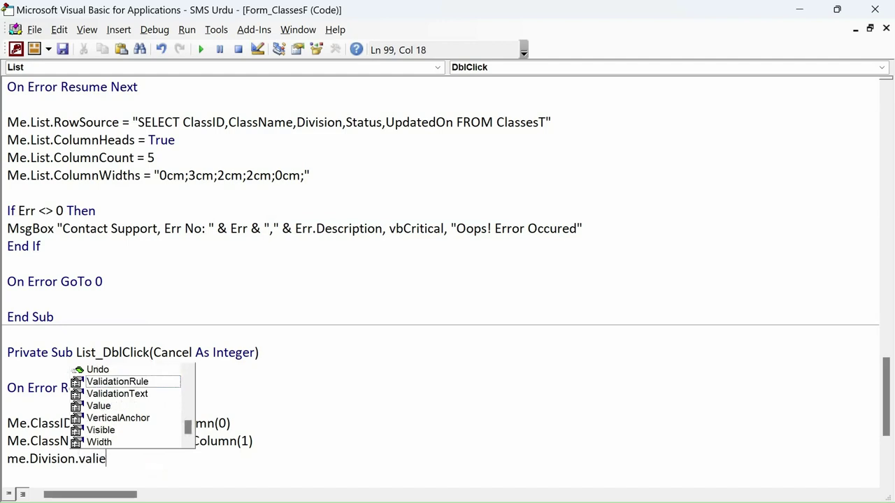
key("BackSpace")
type("u")
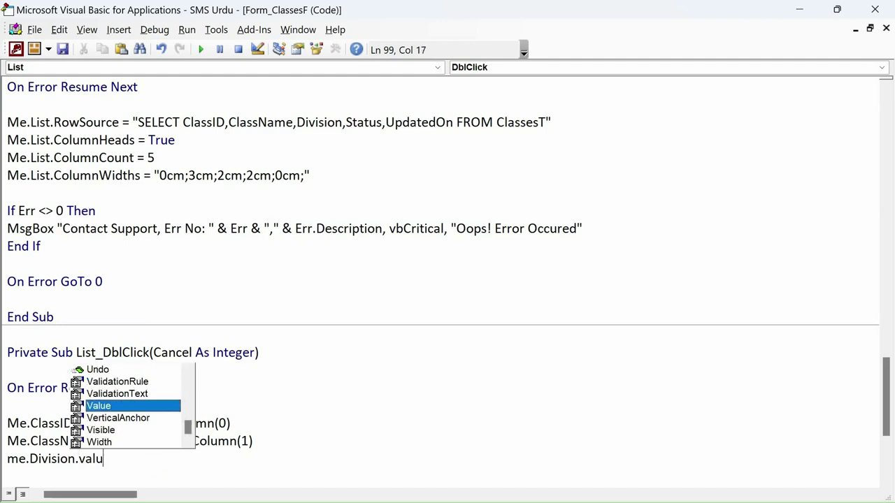
key("Tab")
type("= me.lis")
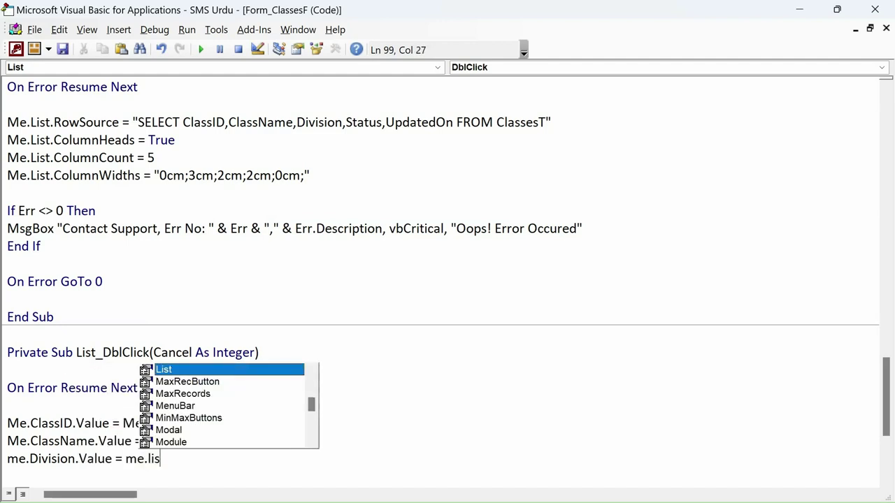
type(".col")
key("Tab")
type("(")
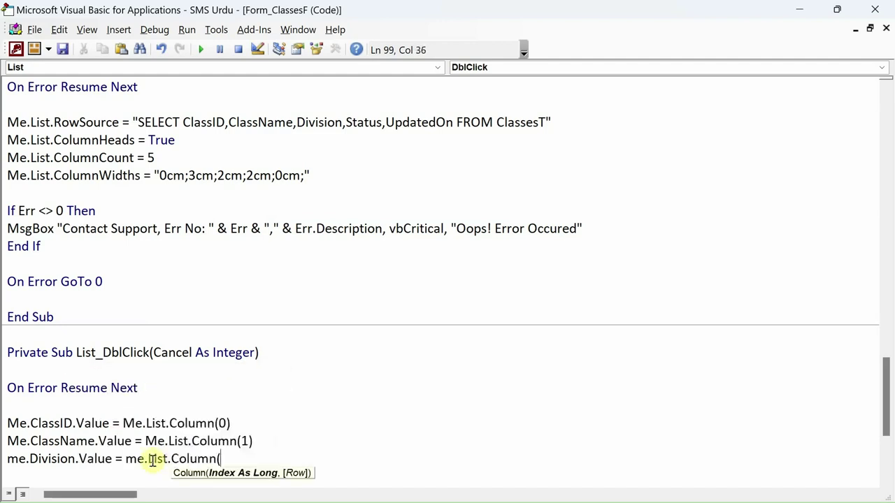
type("2)")
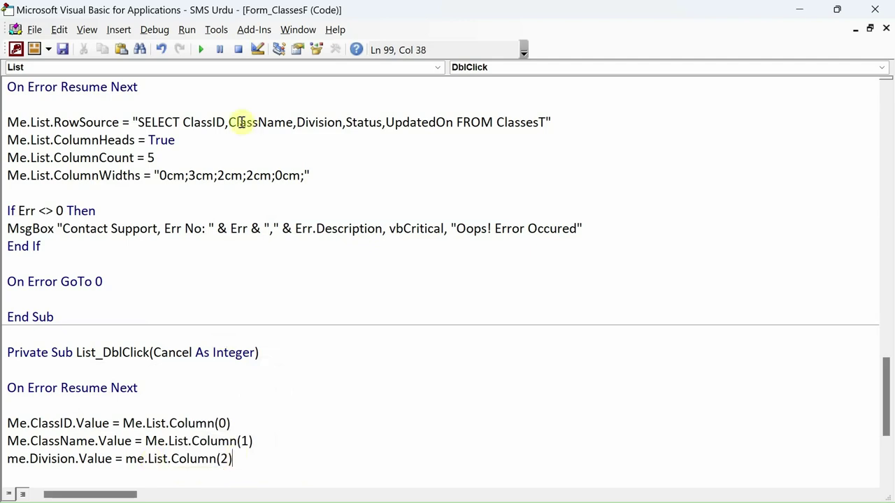
- Check Status in the RowSource field order and add Me.Status.Value = Me.List.Column(3) below the Division assignment
left_click(298, 126)
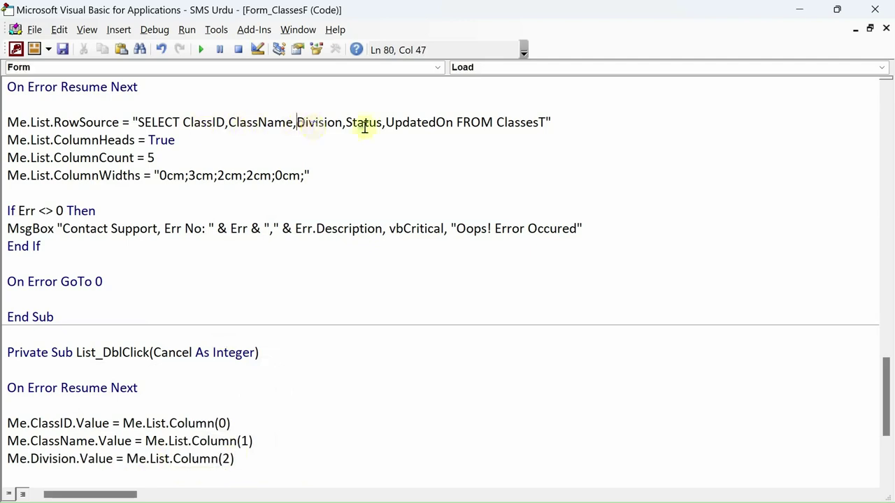
left_click(363, 126)
left_click(248, 461)
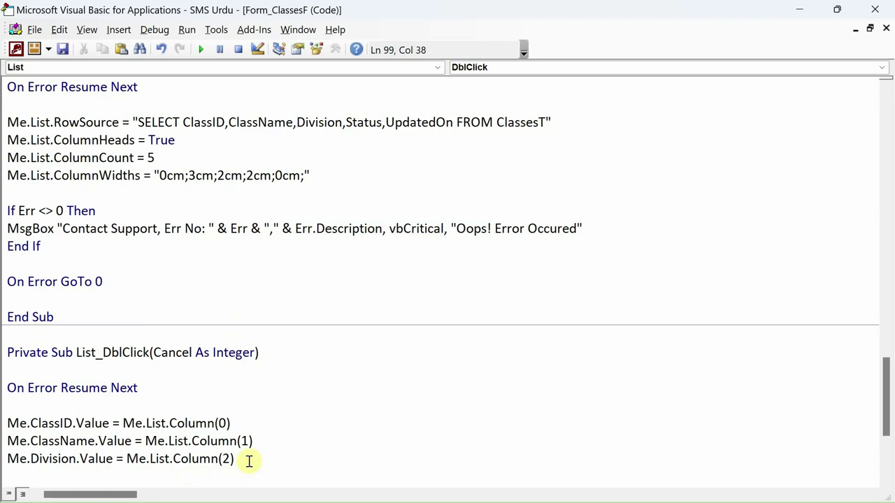
key("Return")
type("me.Status")
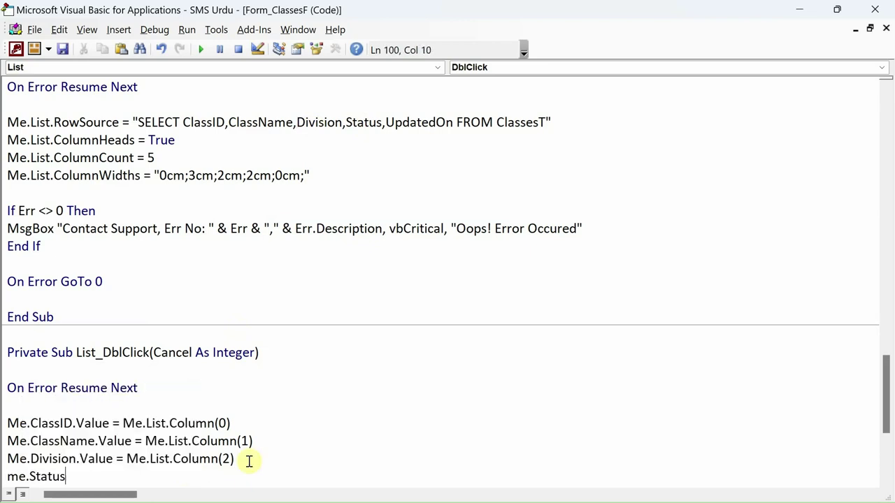
type(".Value = ")
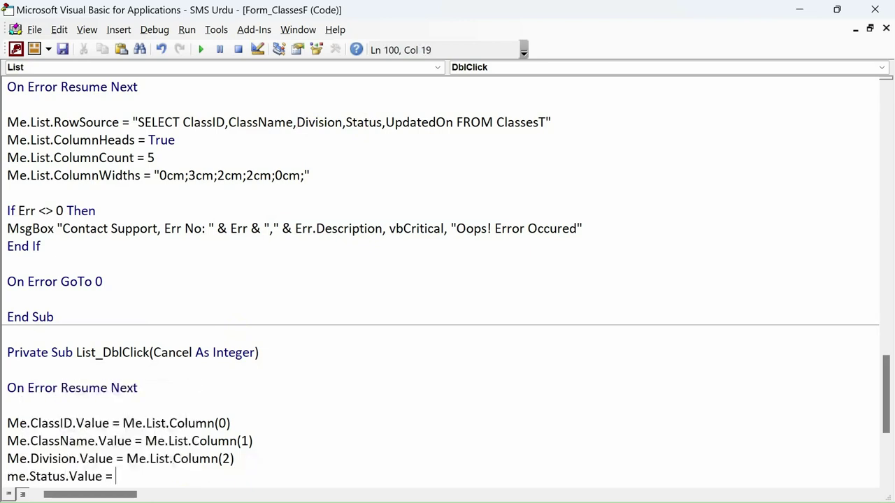
type("me.List.c")
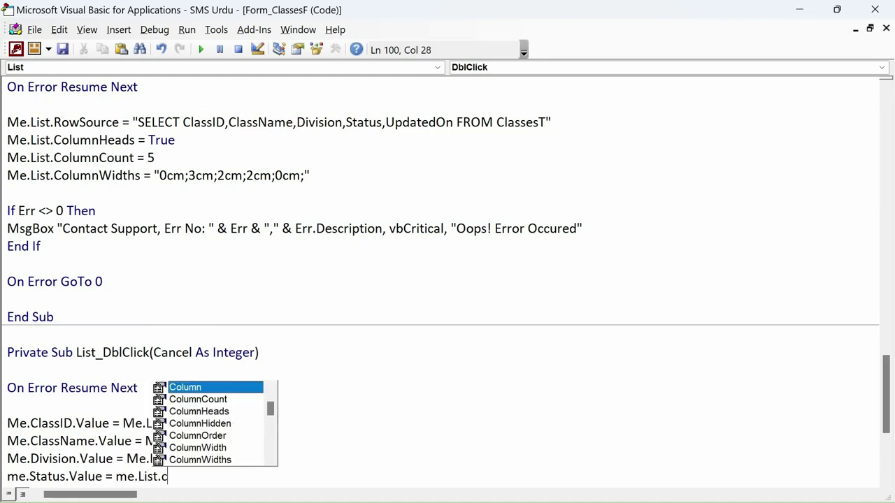
type("olumn(")
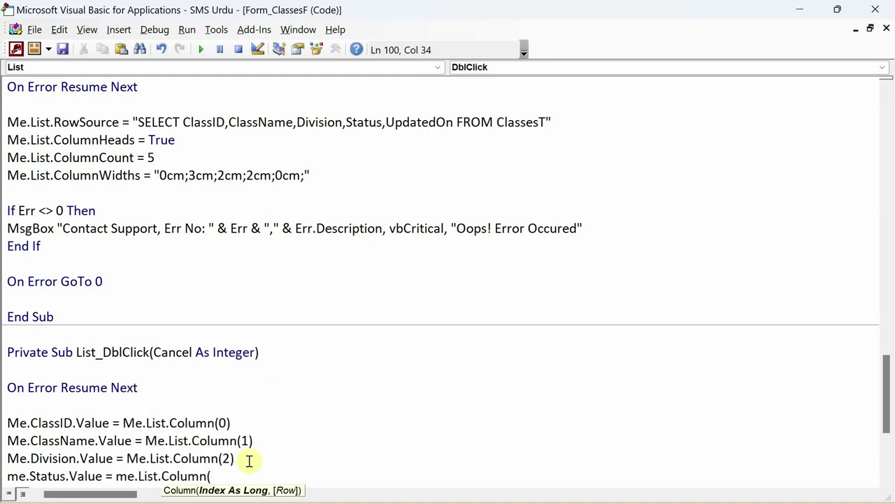
type("3)")
key("Return")
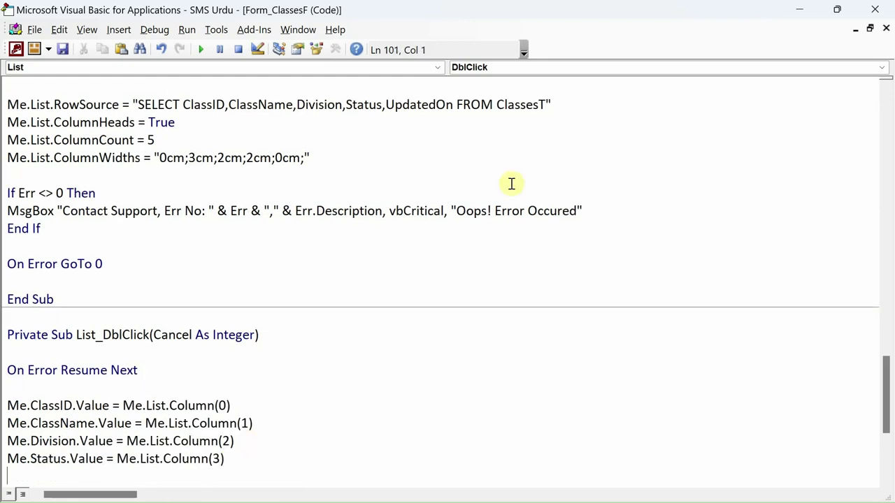
- Check UpdatedOn in the RowSource field order and add Me.UpdatedOn.Value = Me.List.Column(4) below the Status assignment
left_click(370, 104)
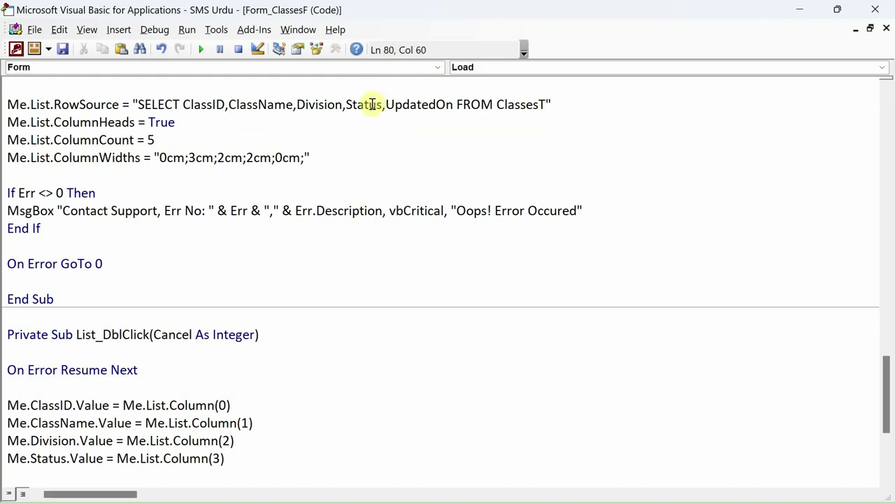
double_click(418, 105)
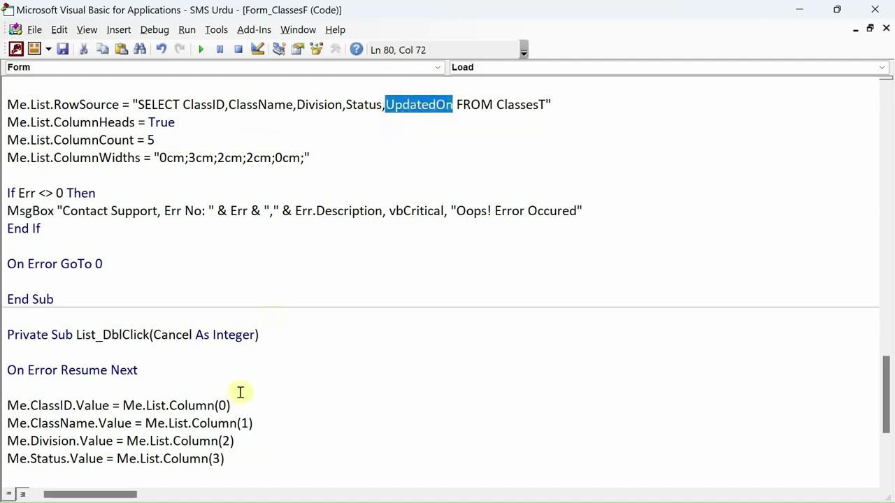
scroll(242, 455, "down", 2)
left_click(218, 370)
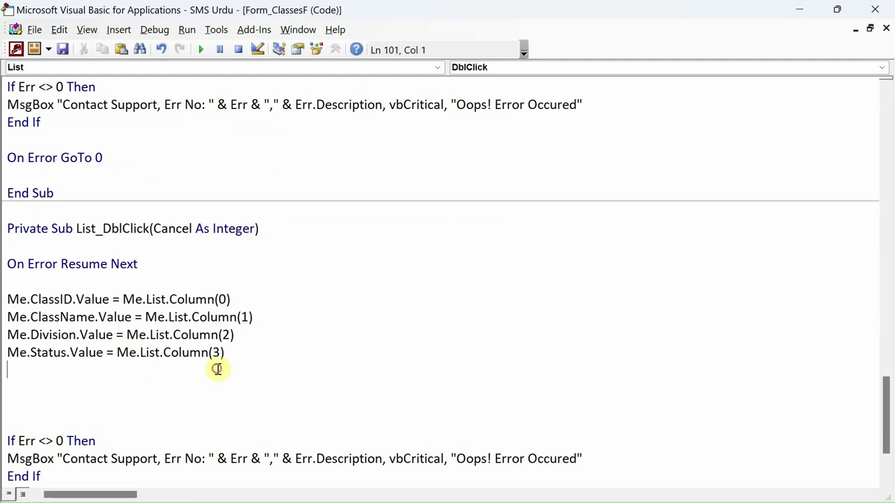
type("me.upda")
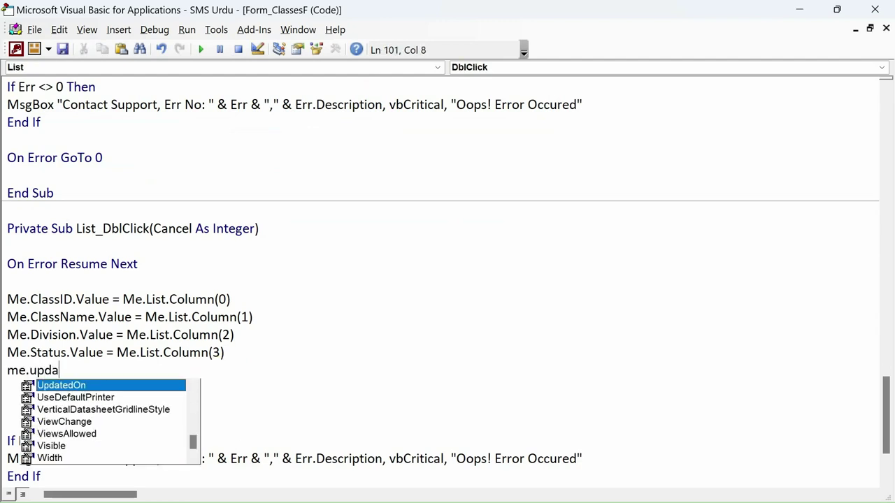
key("Tab")
type(".value =")
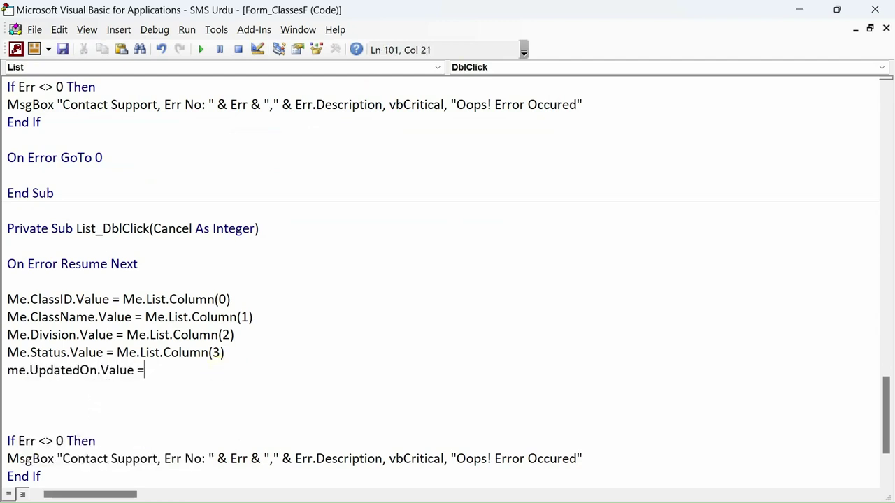
type(" me.lis")
key("Tab")
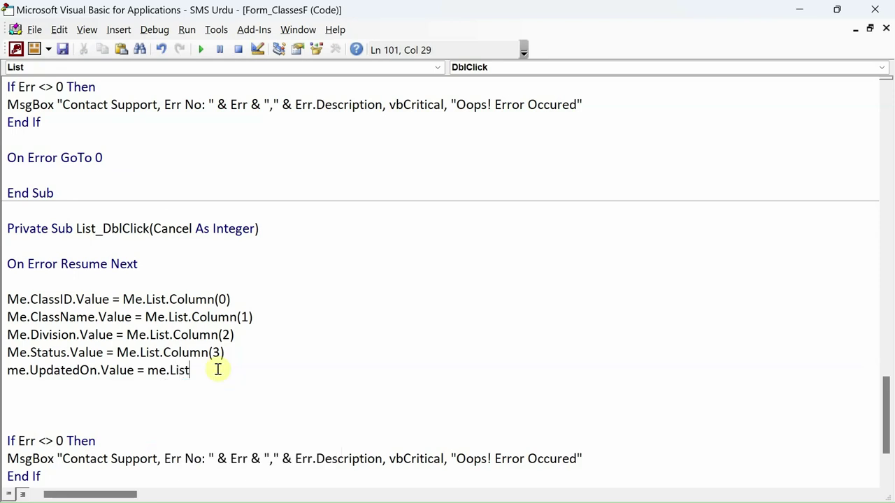
type(".co")
key("Tab")
type("(")
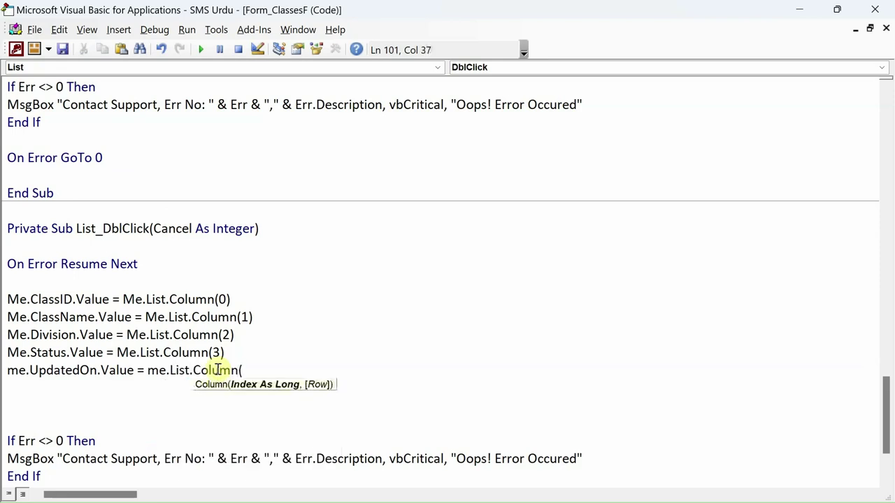
type("4)")
- Remove the surplus blank lines between the UpdatedOn assignment and the error check in List_DblClick
key("Down")
key("Down")
key("Delete")
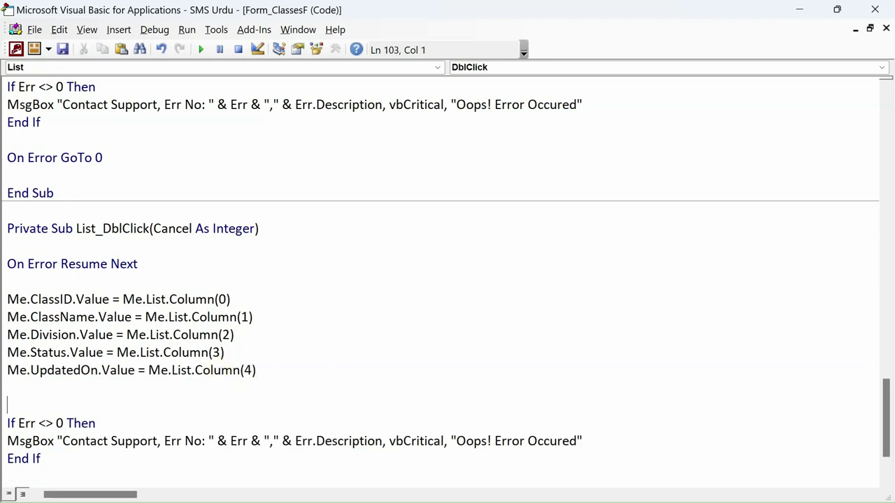
key("BackSpace")
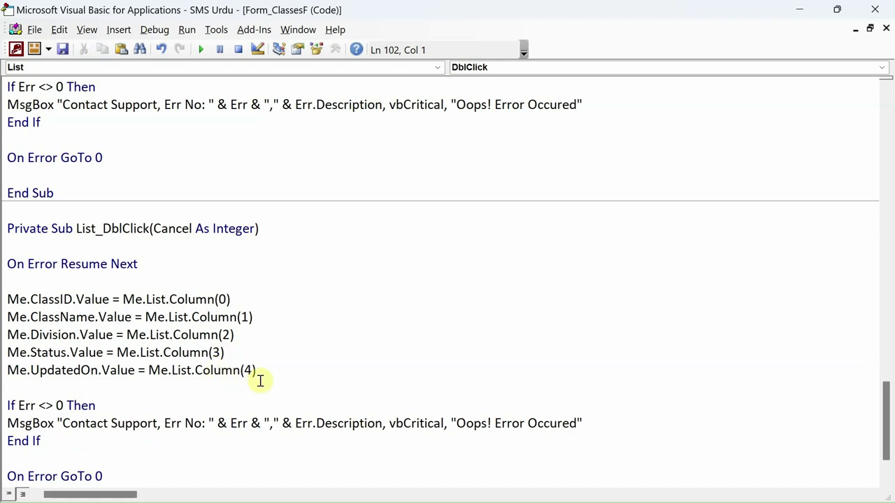
key("shift+Up")
key("shift+Up")
key("shift+Up")
key("shift+Up")
key("shift+Up")
left_click(319, 356)
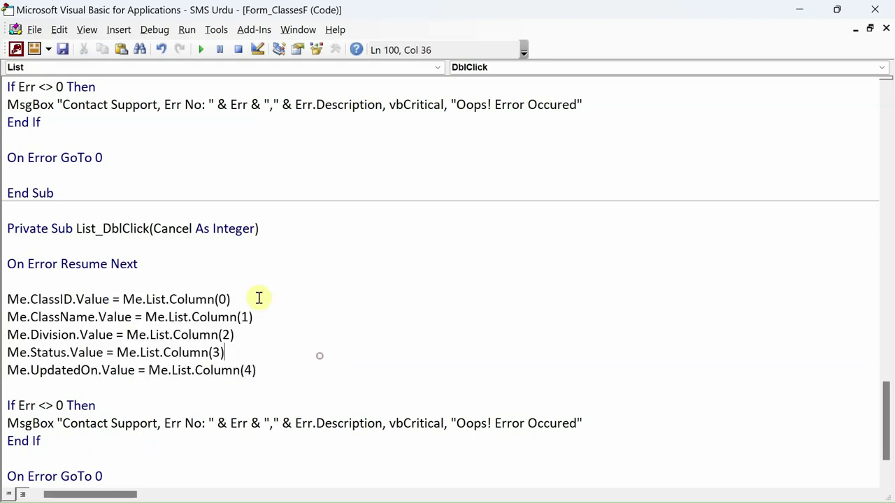
- Compile the database's VBA project and close the code editor
left_click(153, 32)
left_click(162, 46)
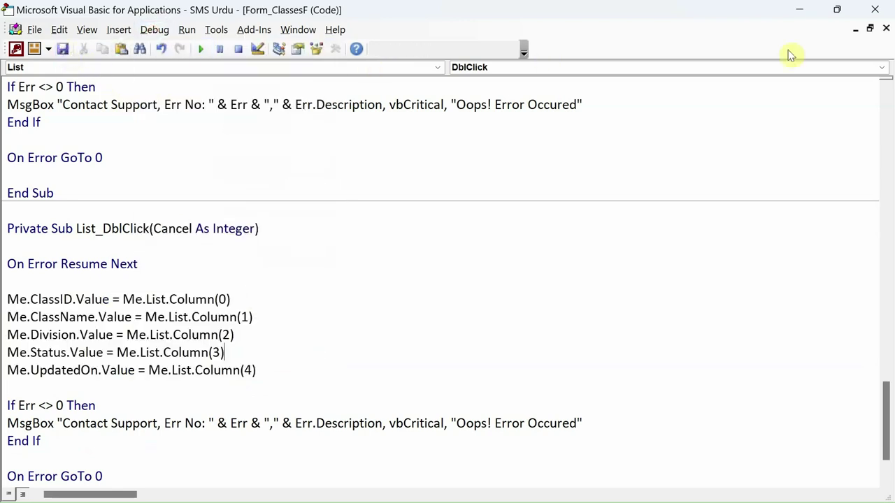
left_click(873, 13)
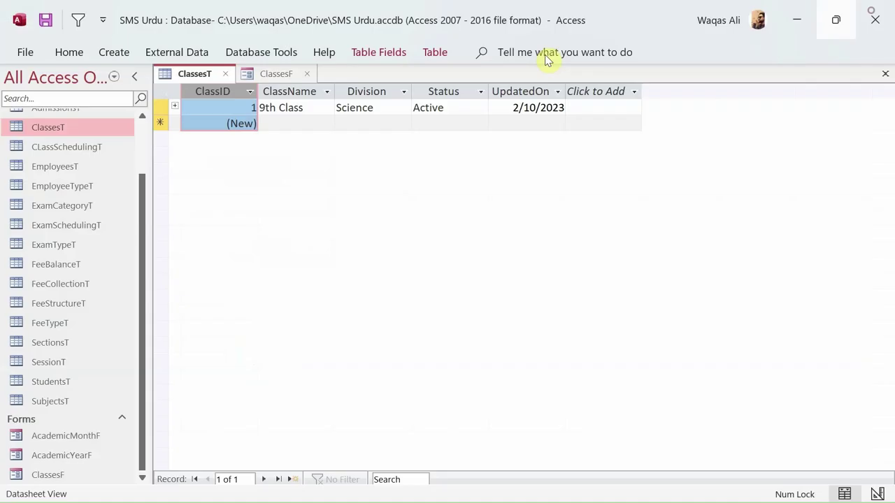
- Show ClassesF in Form View and test loading the 9th Class row from the list into the form fields
left_click(266, 76)
right_click(252, 75)
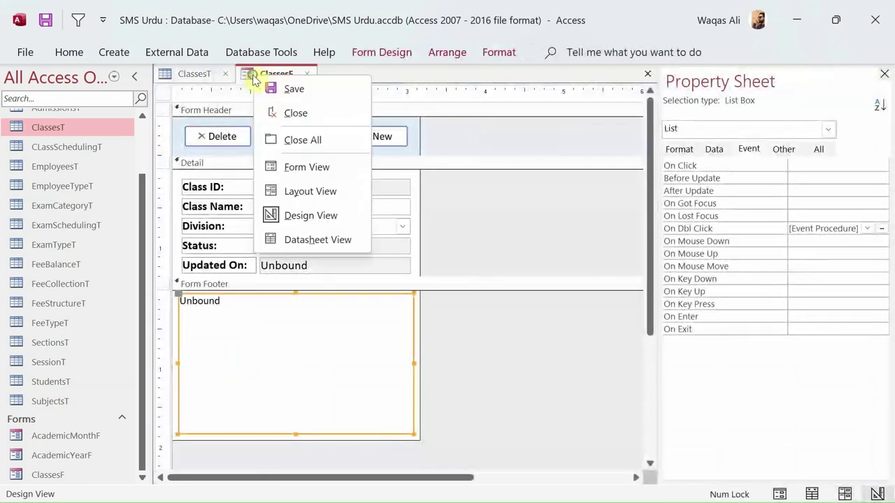
left_click(293, 168)
left_click_drag(296, 106, 458, 155)
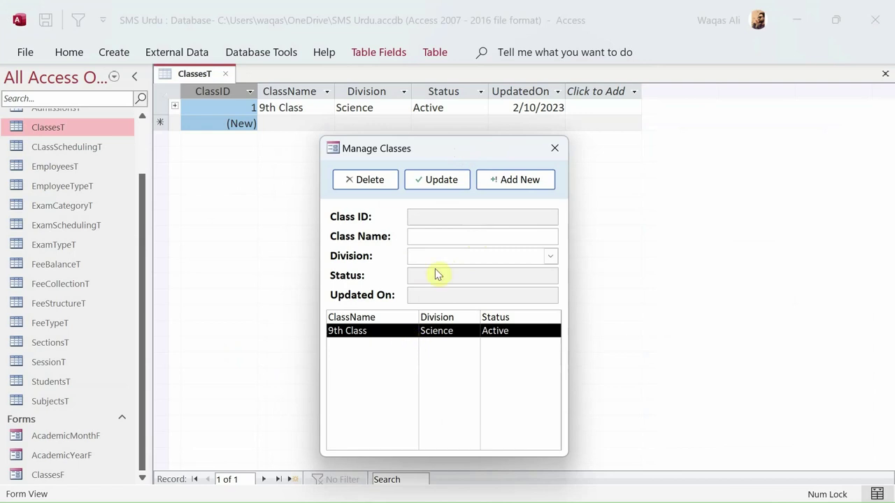
left_click(441, 338)
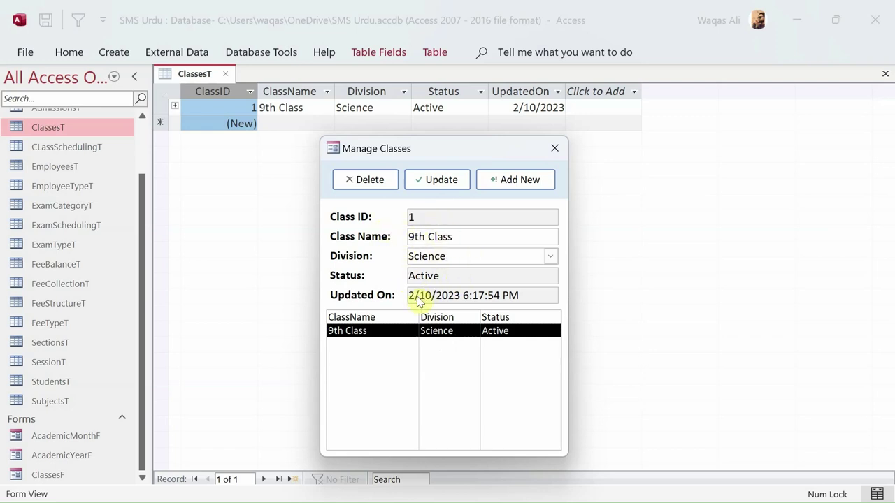
key("Tab")
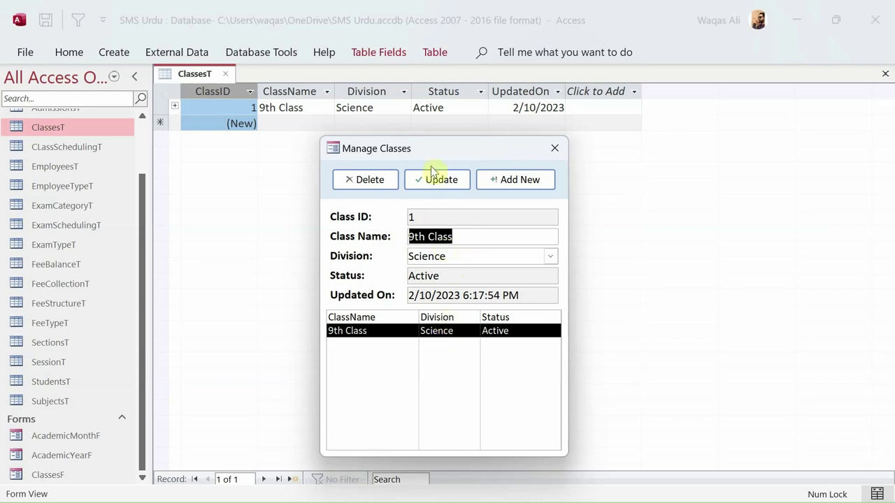
left_click(395, 179)
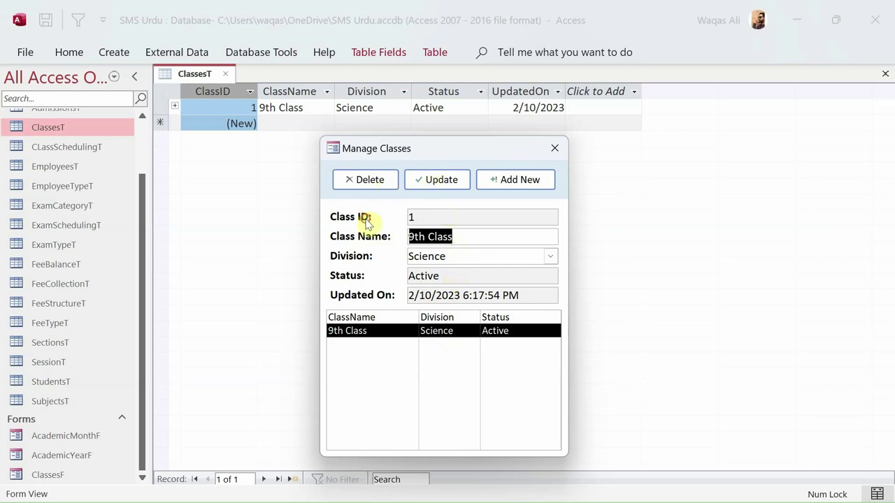
- Return ClassesF to Design View and open the Update button's On Click procedure at the blank lines under On Error Resume Next
right_click(428, 151)
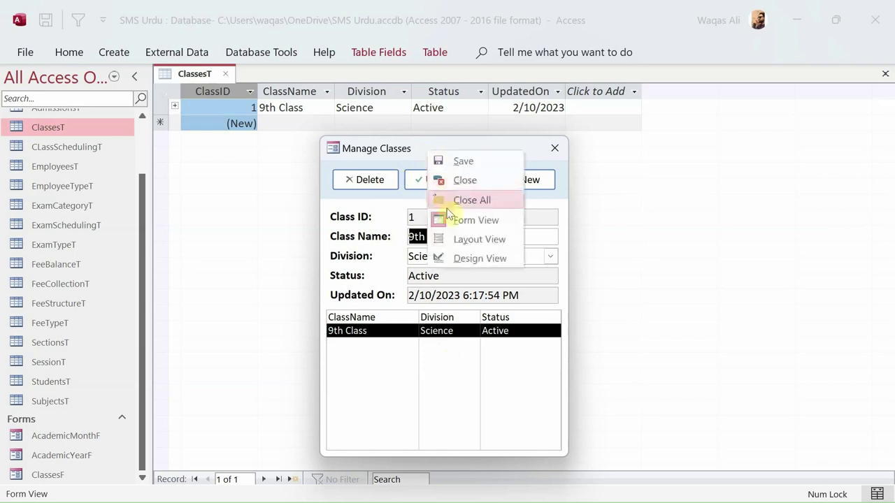
left_click(460, 258)
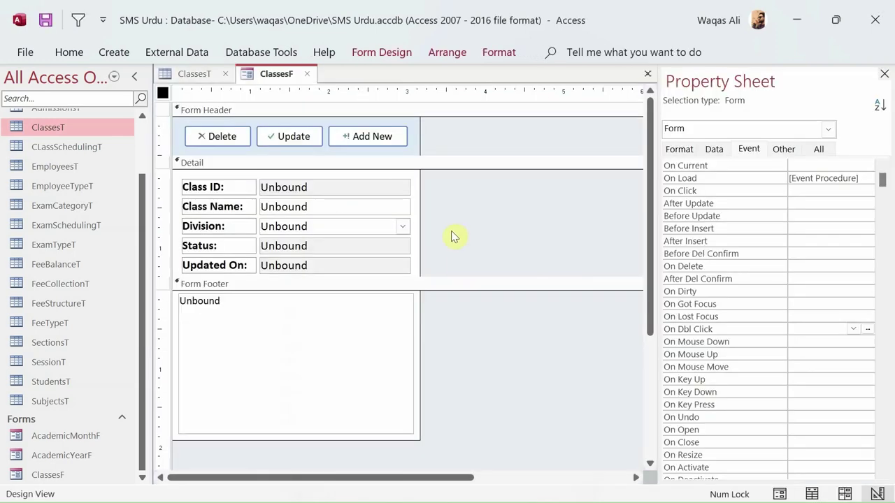
left_click(315, 137)
left_click(748, 148)
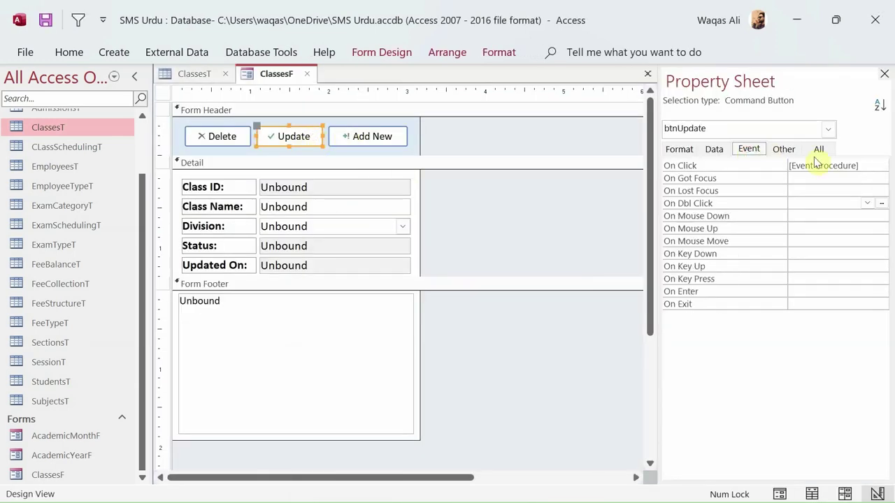
left_click(824, 165)
left_click(882, 166)
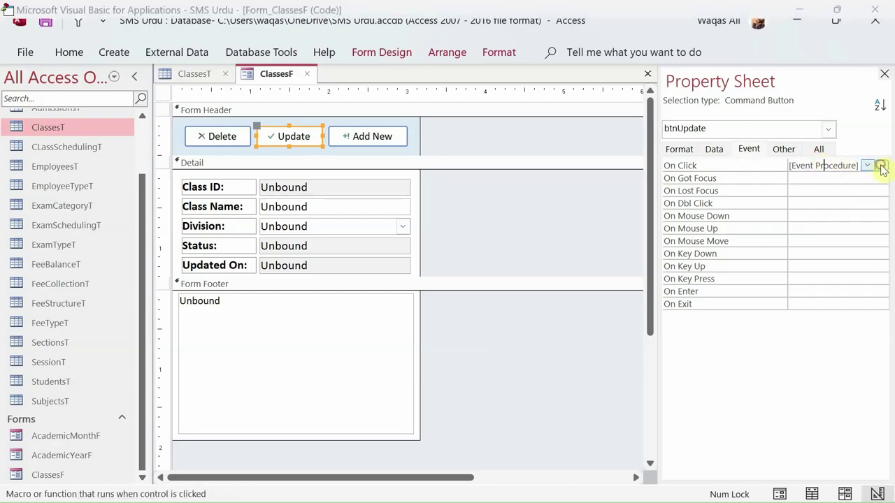
left_click(129, 144)
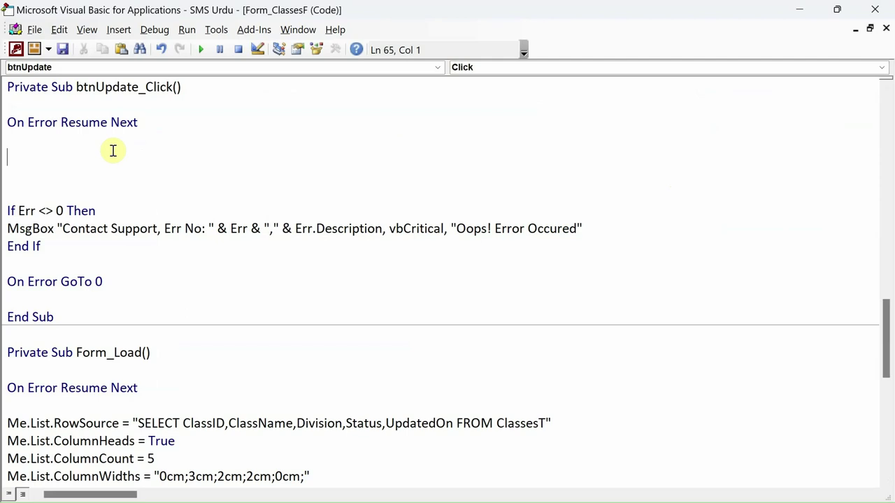
- Examine the 9th Class record in ClassesT and the ClassesF controls, and return to the btnUpdate_Click code
left_click(798, 20)
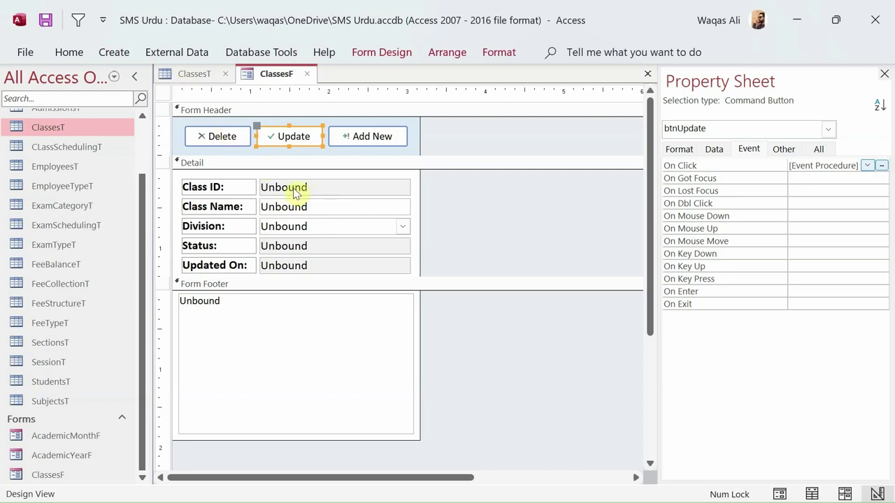
left_click(200, 74)
left_click(228, 111)
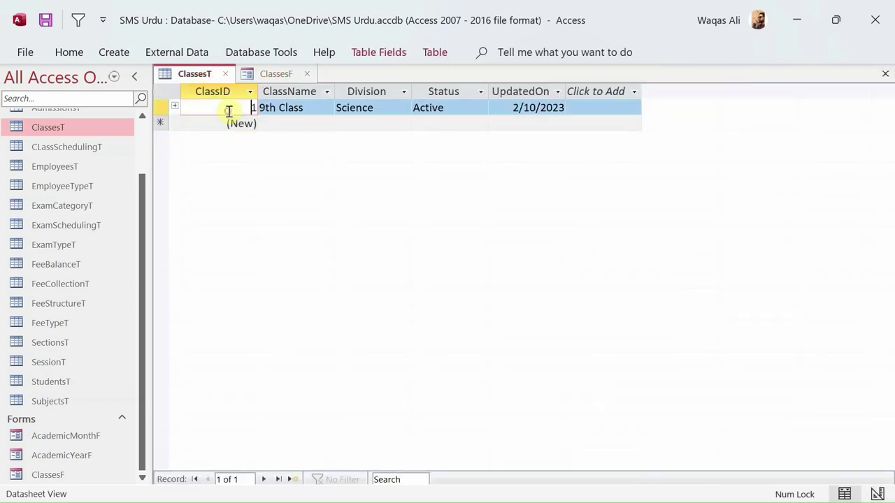
left_click(161, 108)
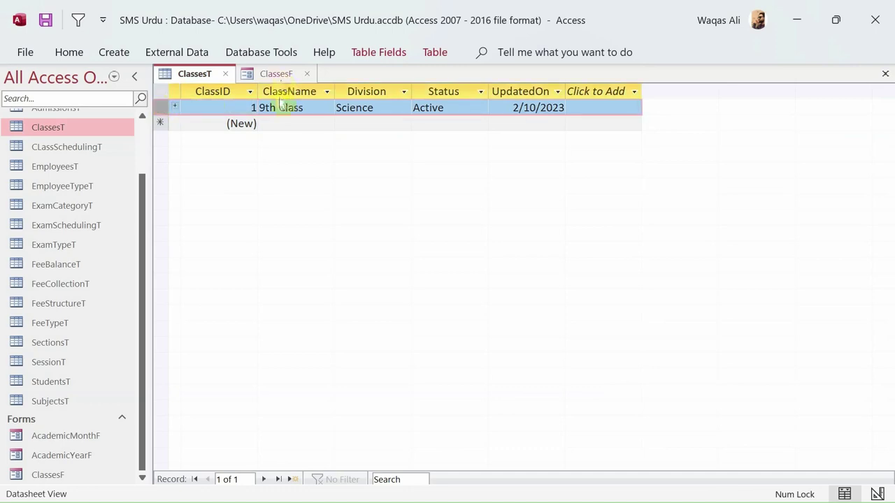
left_click(261, 75)
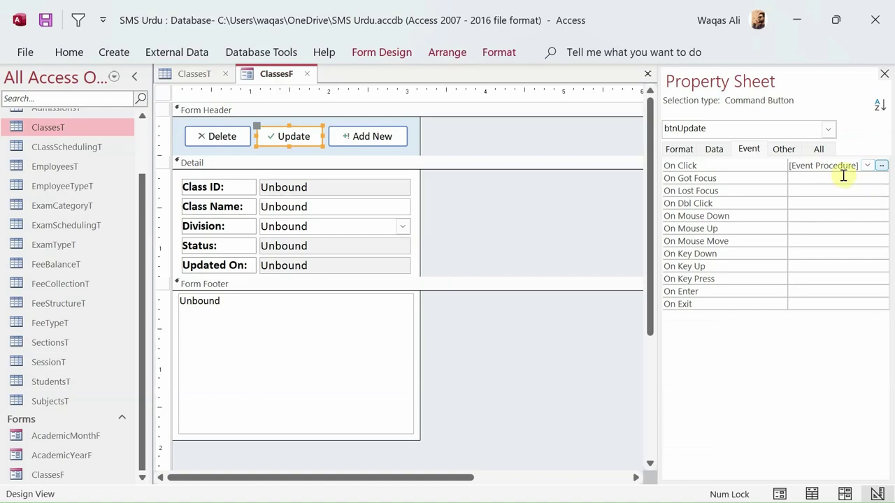
left_click(881, 166)
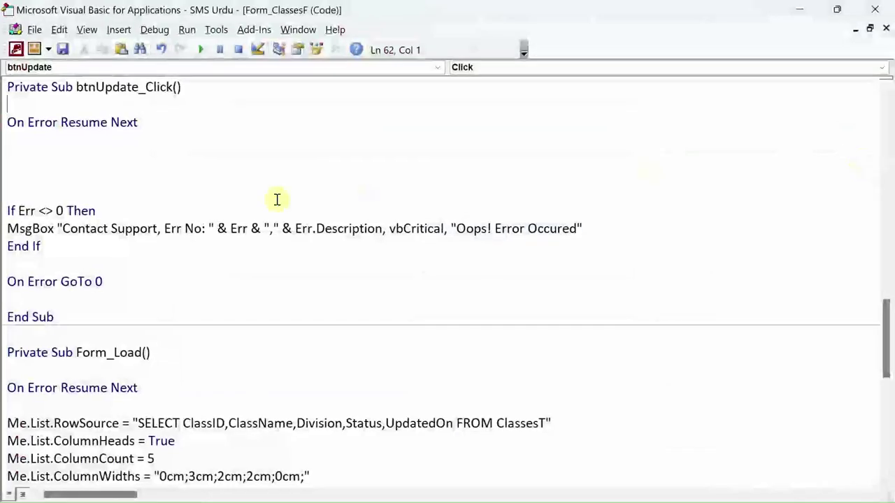
left_click(140, 158)
key("alt+F11")
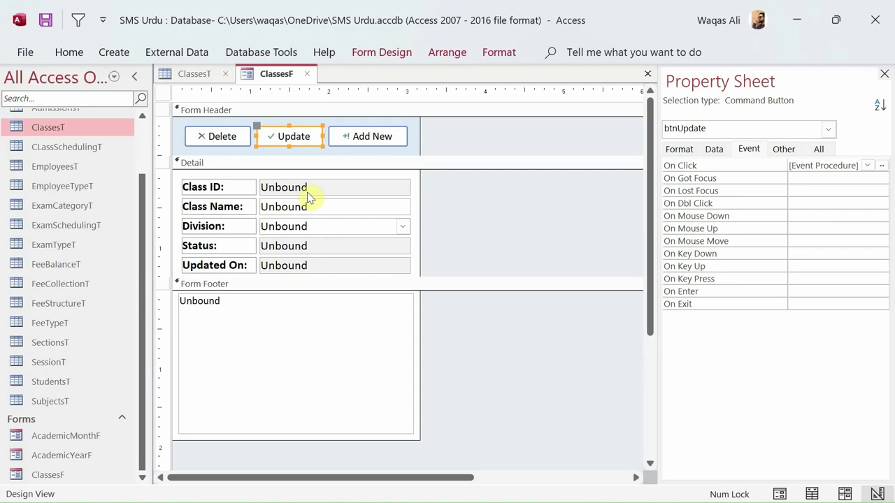
key("alt+F11")
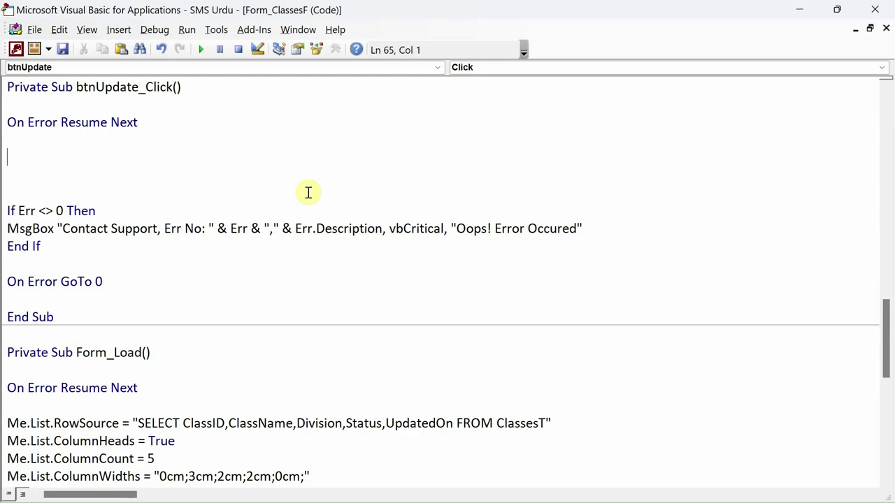
- Copy the IsNull(Me.ClassName) check block from btnCreate_Click into btnUpdate_Click below On Error Resume Next
scroll(371, 191, "up", 10)
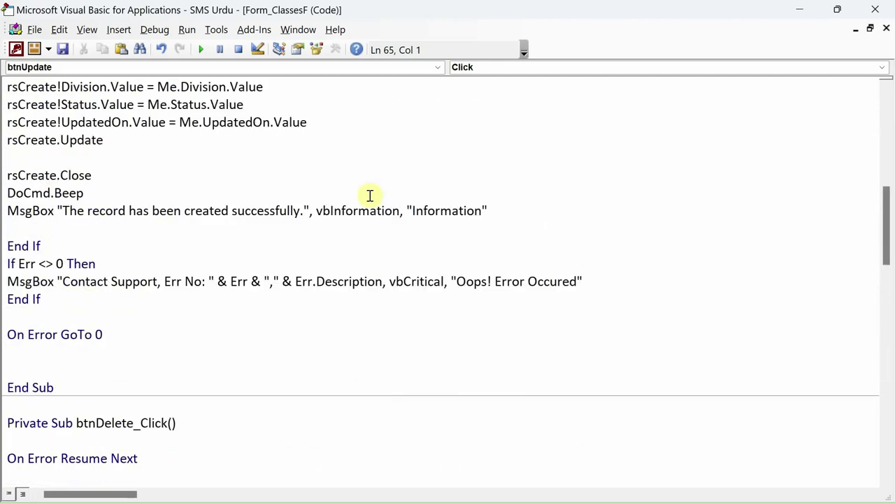
scroll(370, 195, "up", 9)
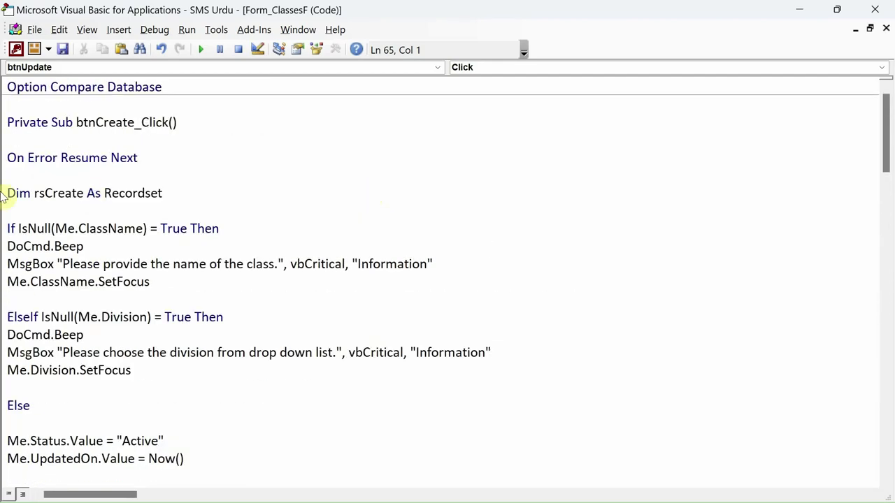
left_click_drag(8, 226, 207, 295)
key("ctrl+c")
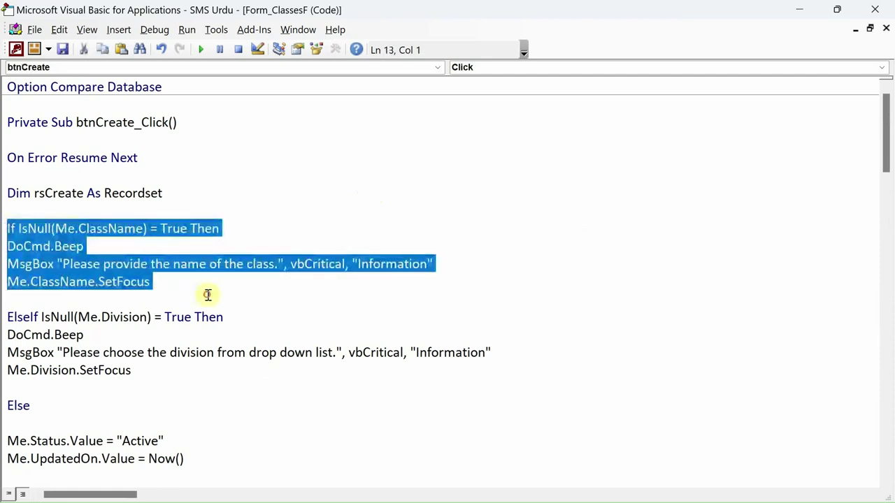
scroll(246, 270, "down", 17)
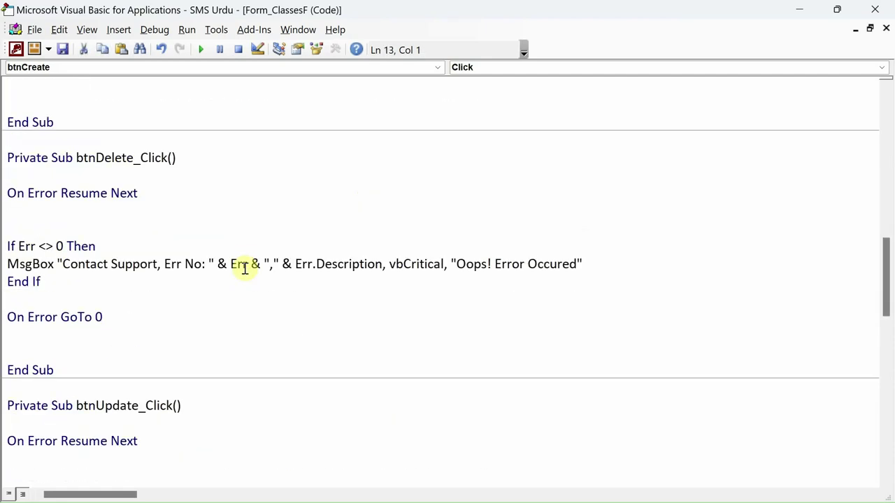
scroll(210, 241, "down", 3)
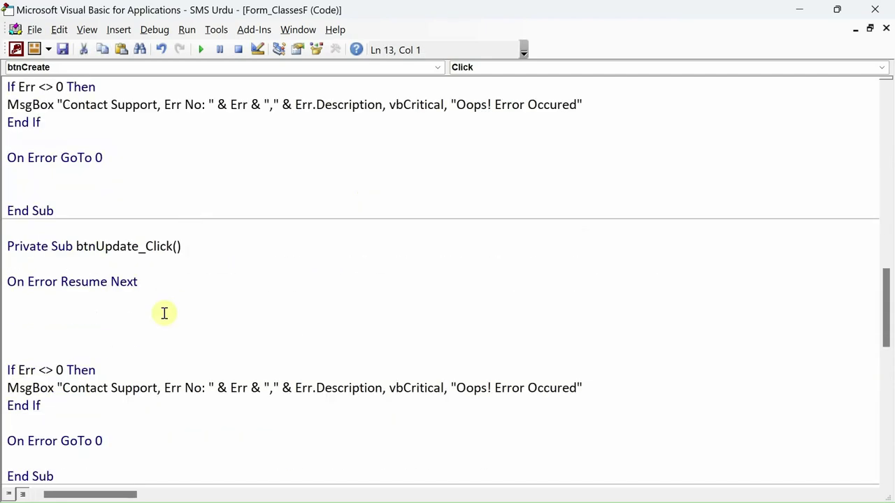
scroll(165, 313, "up", 4)
scroll(166, 306, "down", 4)
left_click(165, 305)
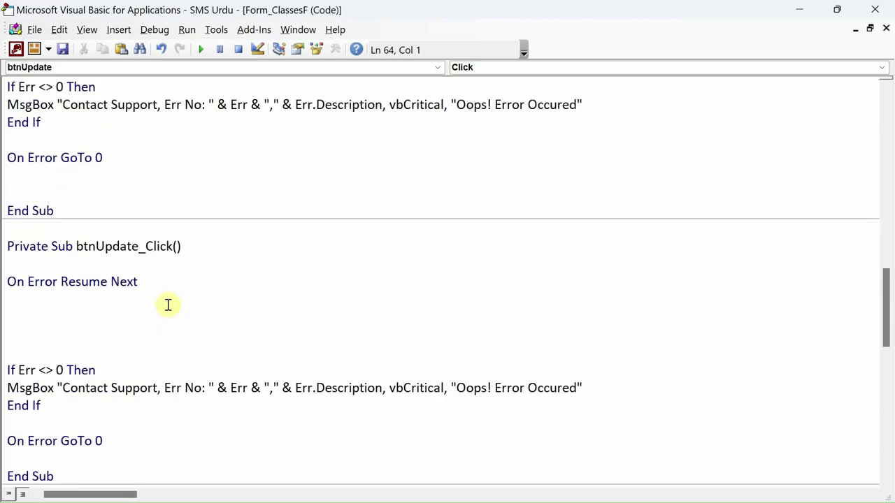
key("ctrl+v")
- Change the copied check in btnUpdate_Click to test Me.ClassID and remove its Me.ClassName.SetFocus line
left_click(100, 316)
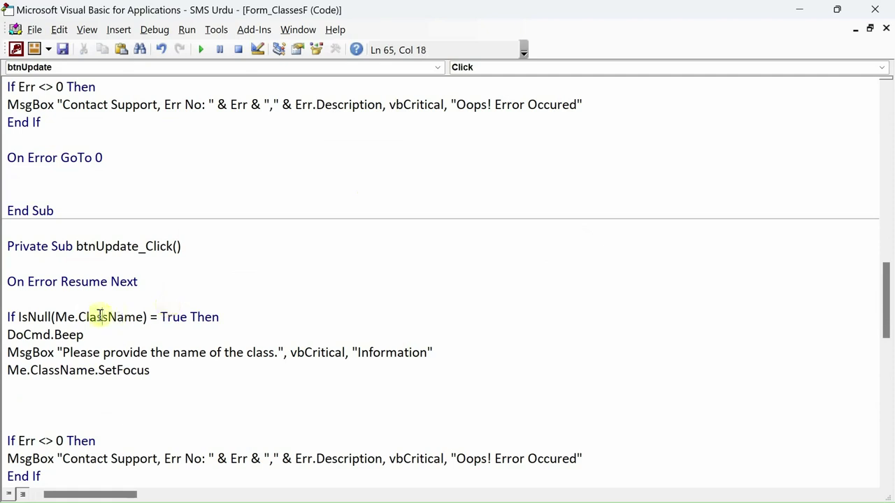
double_click(100, 316)
key("BackSpace")
key("BackSpace")
type(".clas")
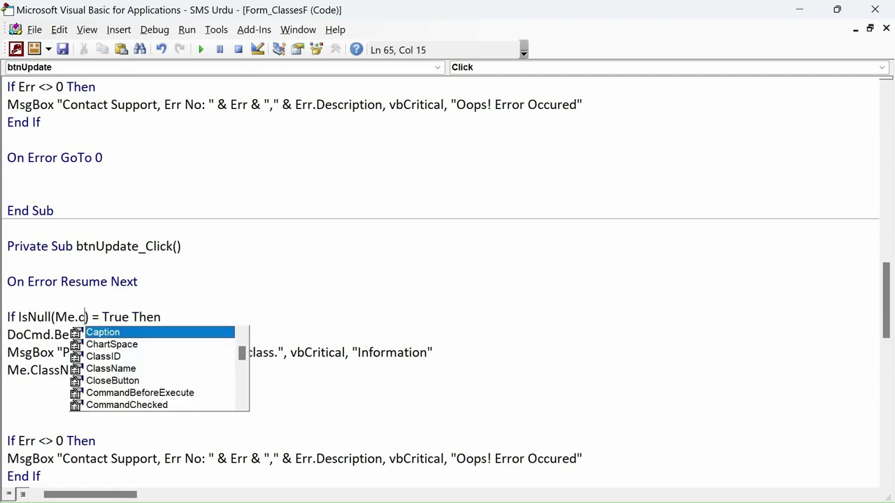
key("Tab")
left_click(100, 317)
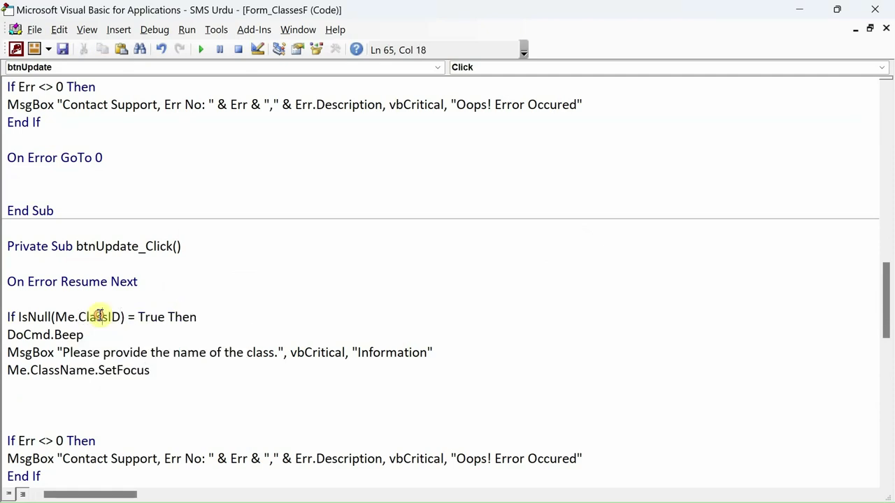
double_click(100, 316)
left_click_drag(180, 370, 4, 374)
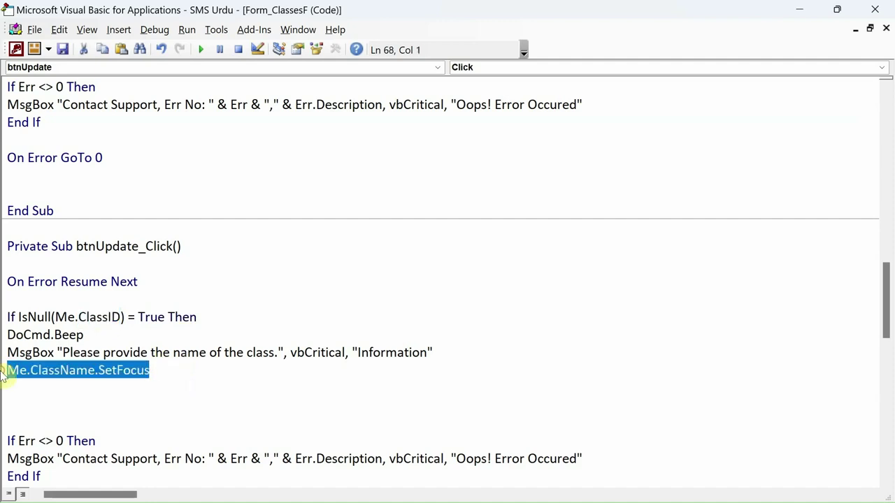
key("Delete")
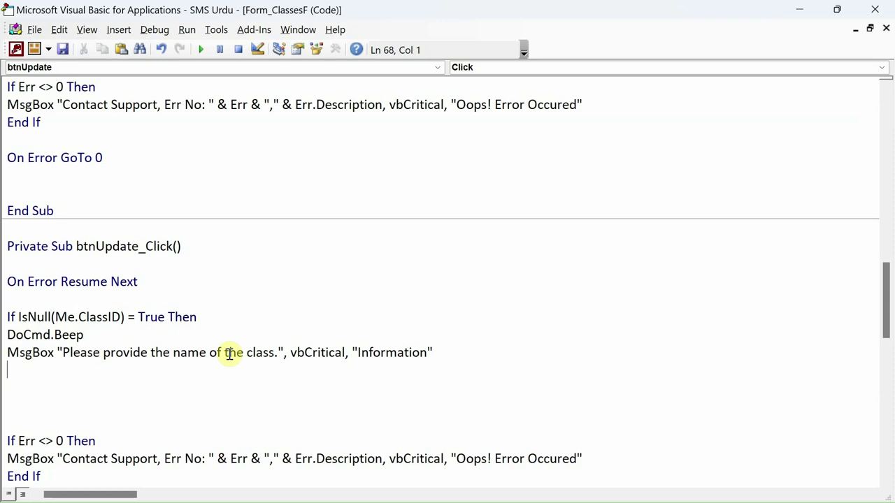
- Complete the ClassID check with an Else branch and a closing End If, leaving blank lines between them
key("Return")
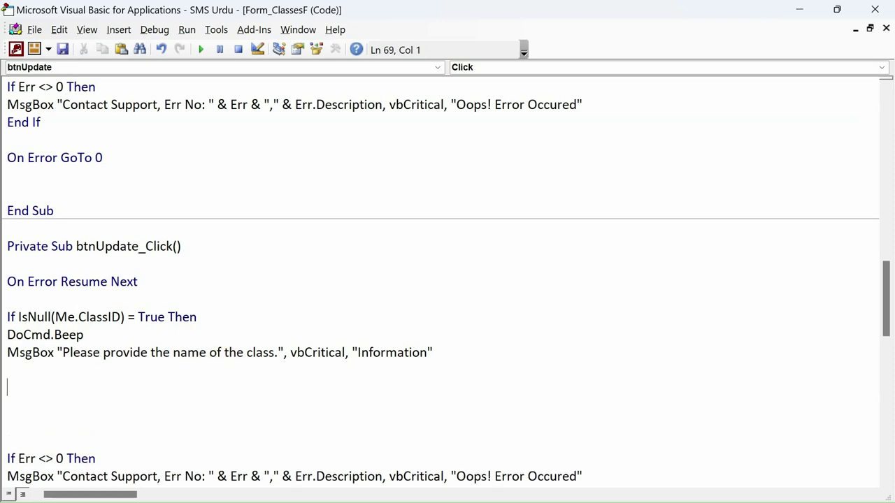
type("else")
key("Return")
key("Return")
key("Return")
type("endif")
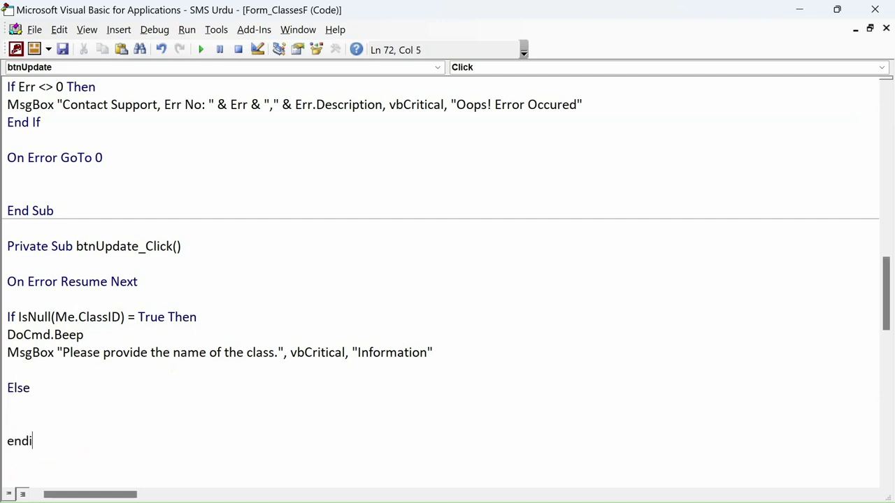
key("Return")
key("Return")
key("ctrl+v")
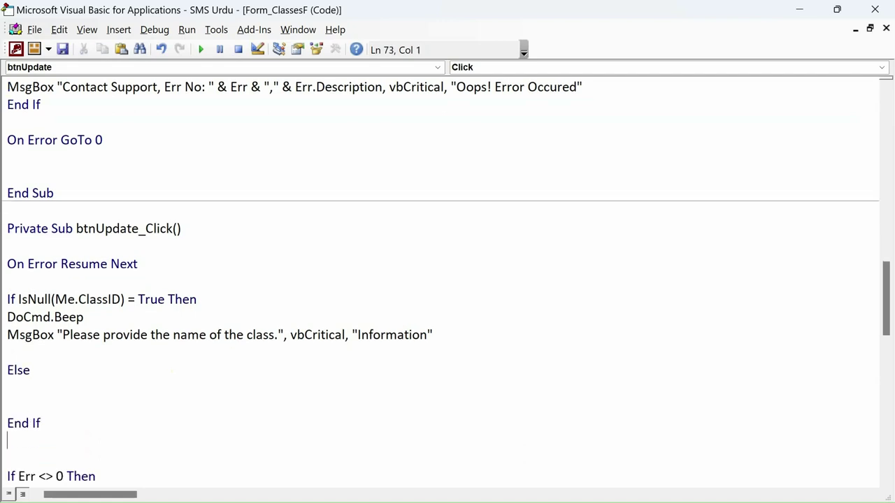
key("BackSpace")
- Declare rsUpdate As Recordset above the ClassID check in btnUpdate_Click
left_click(130, 281)
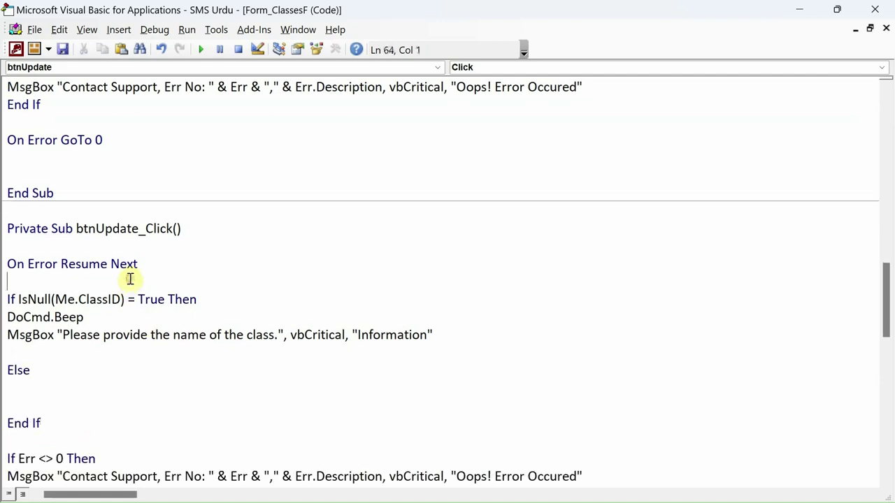
key("Return")
key("Return")
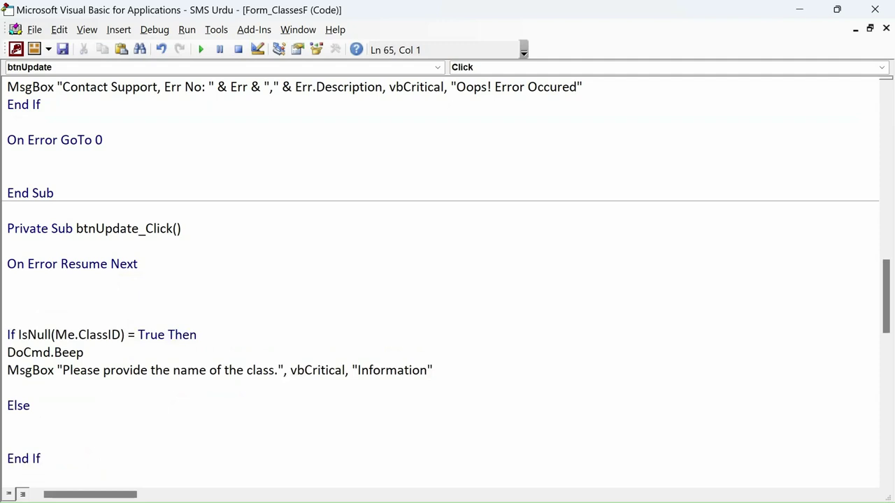
type("dim rsUpdate")
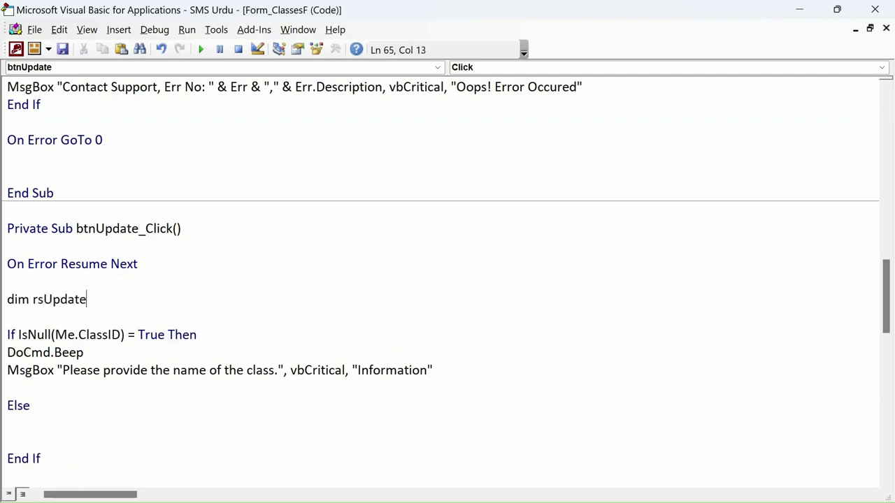
type(" as Recordset")
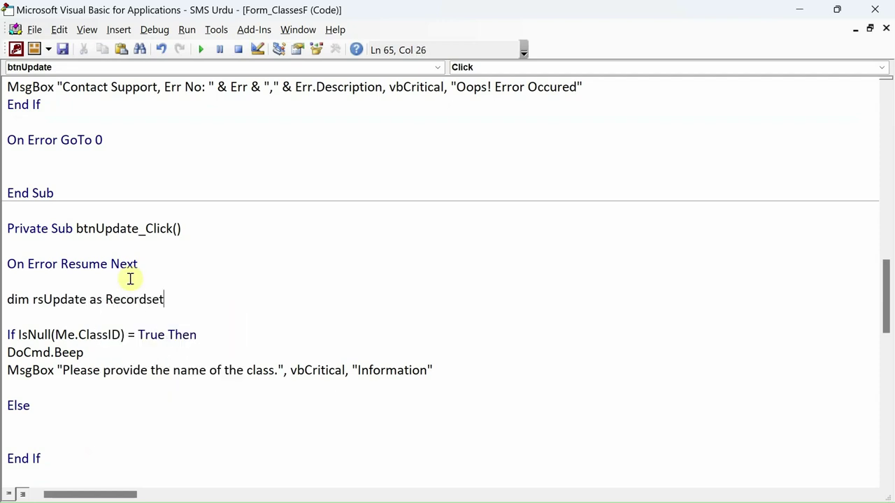
- Start the Else branch with Set rsUpdate = CurrentDb.OpenRecordset(), keeping its argument list empty
key("Down")
key("Down")
key("Down")
key("Down")
key("Down")
key("Down")
key("Down")
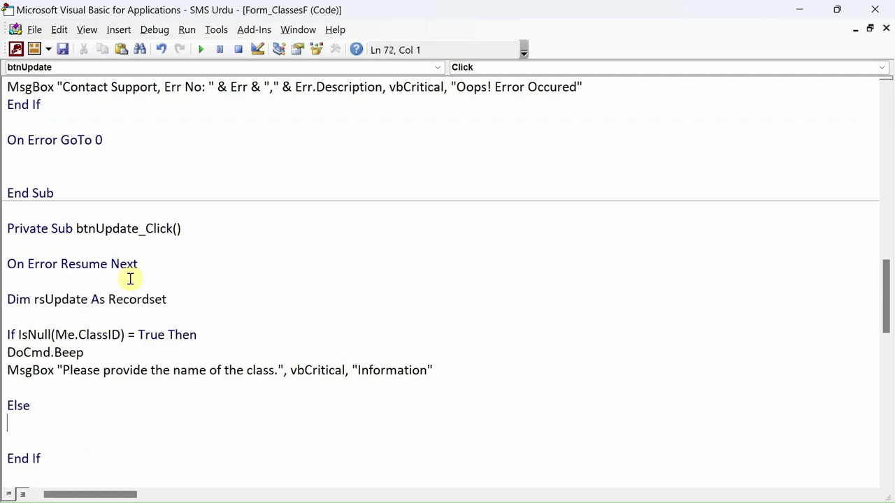
key("Return")
key("Return")
key("Up")
type("s")
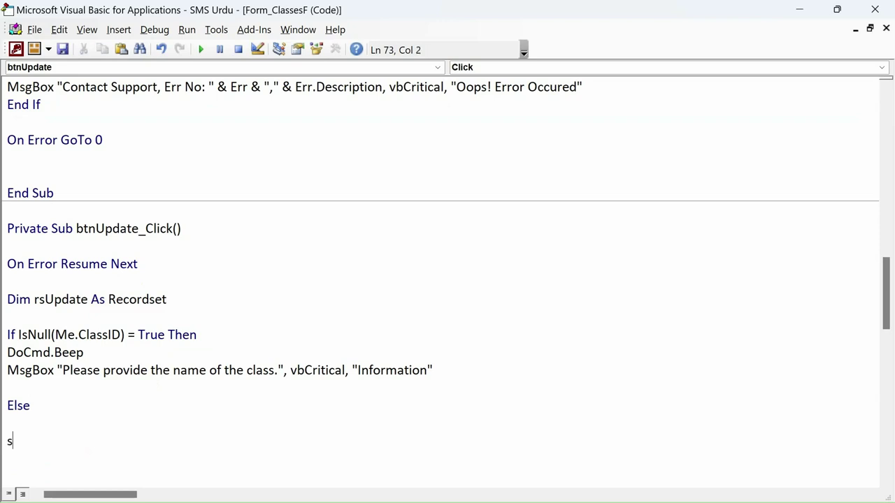
type("et rsupdate = c")
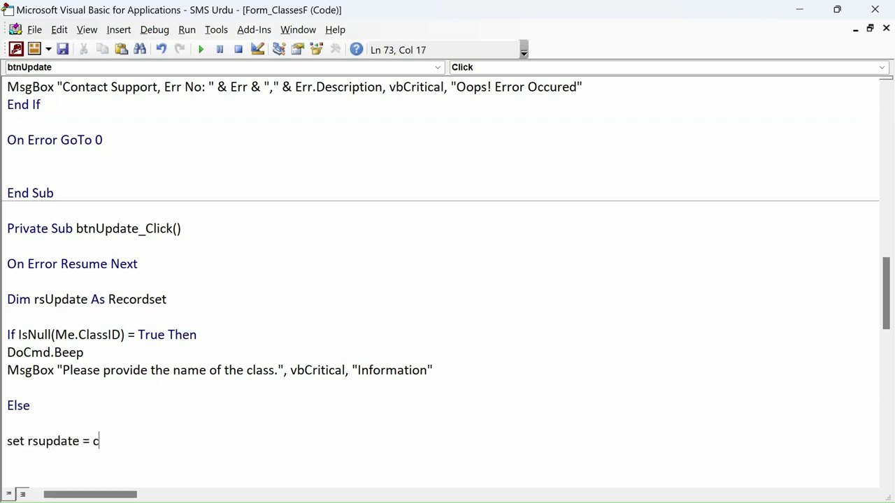
type("urrentdb")
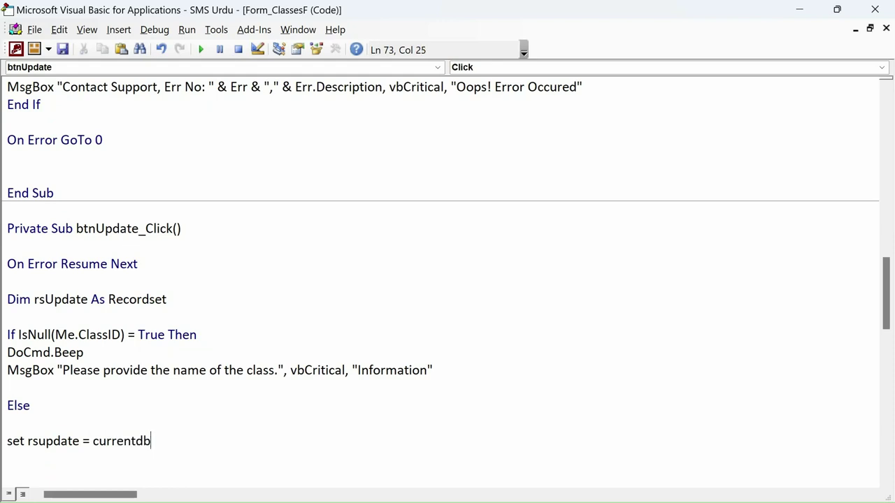
type(".ope")
key("Tab")
type("(")
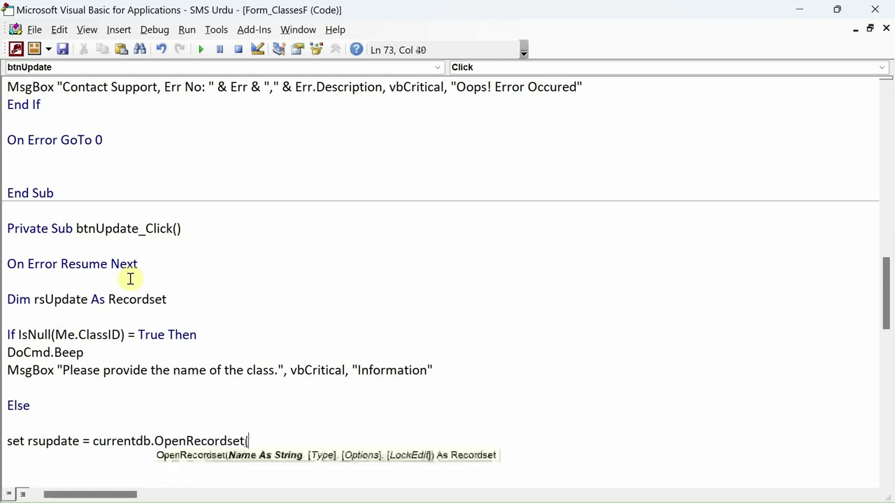
type(")")
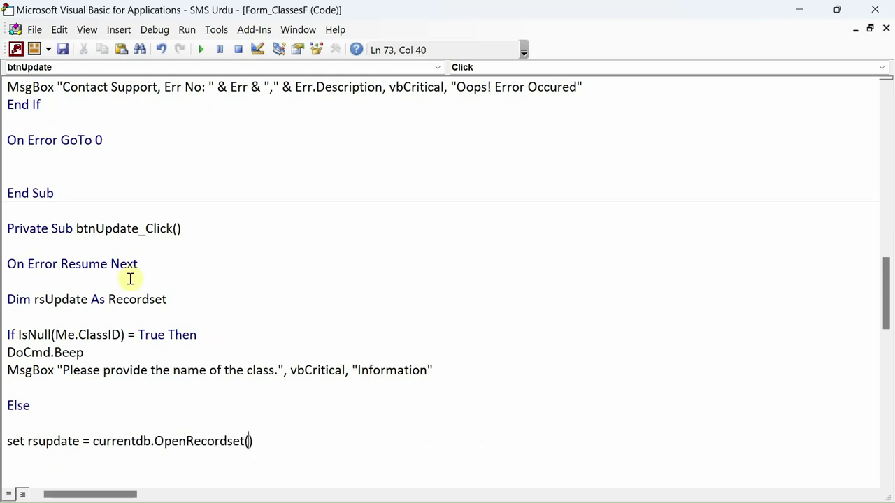
- Give OpenRecordset the arguments "ClassesT" and dbOpenDynaset, and add a blank line beneath the statement
type("\"\"")
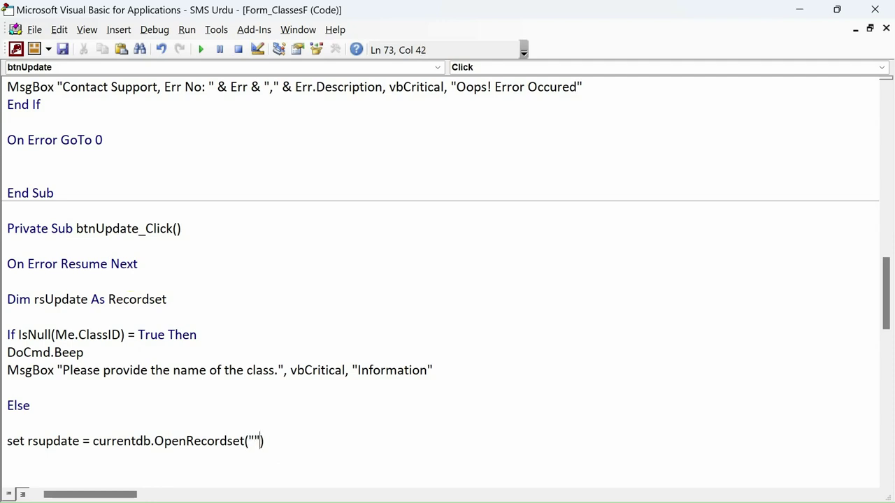
key("Left")
type("ClassesT")
key("Right")
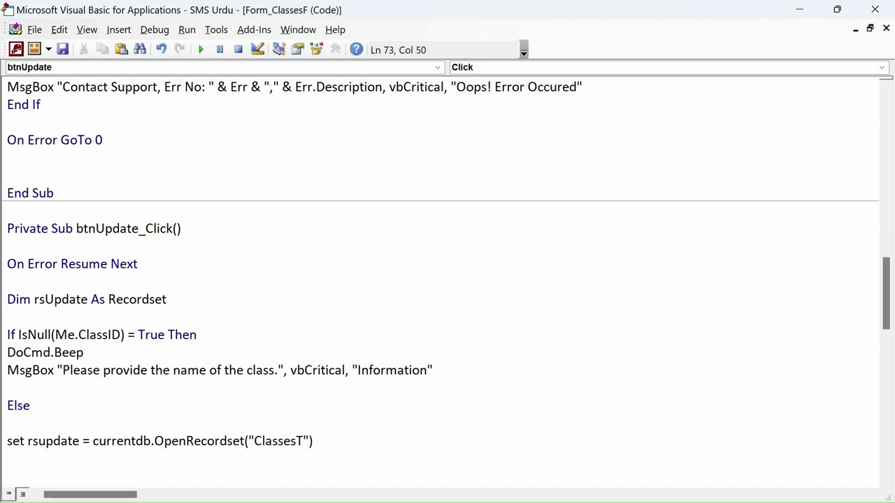
type(",")
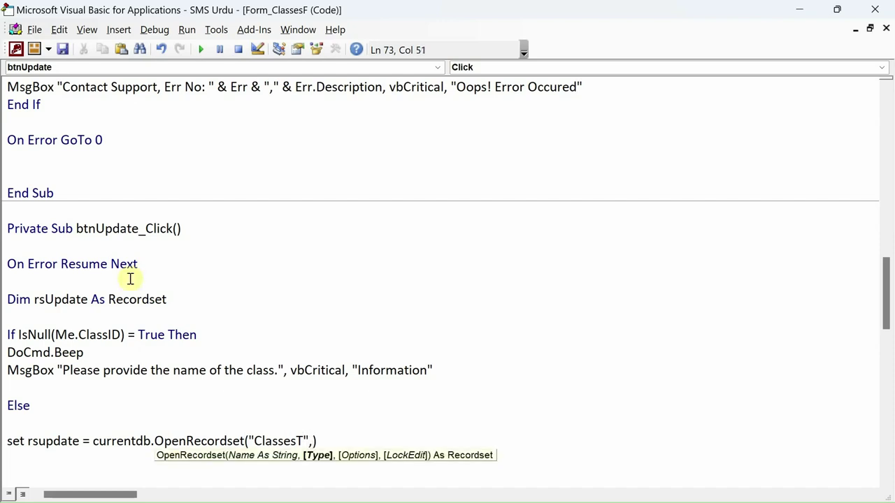
type("dbopendynaset")
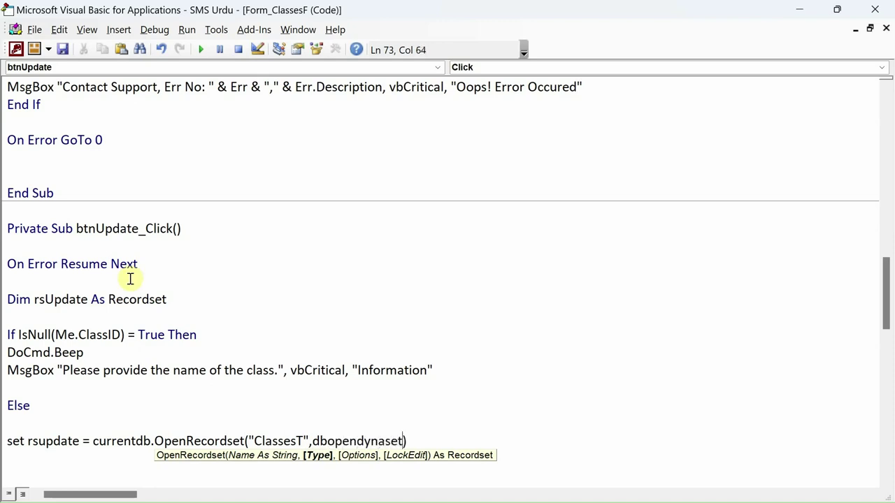
key("Right")
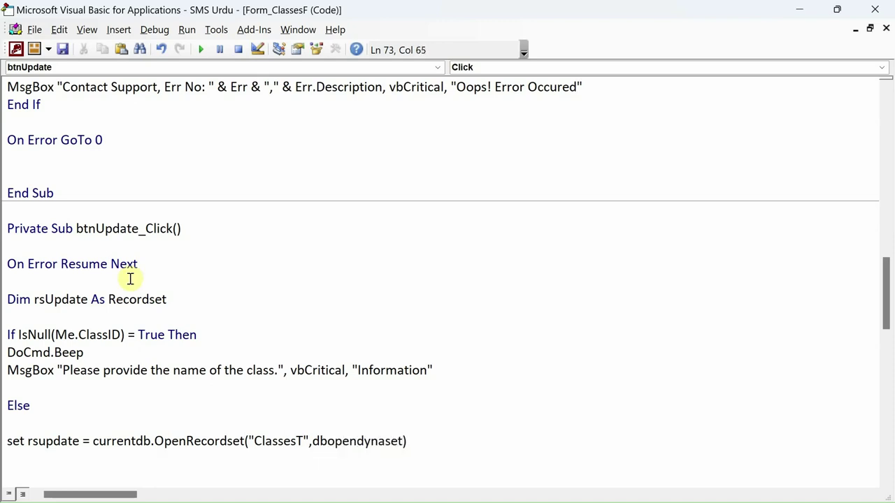
key("Return")
scroll(226, 285, "down", 2)
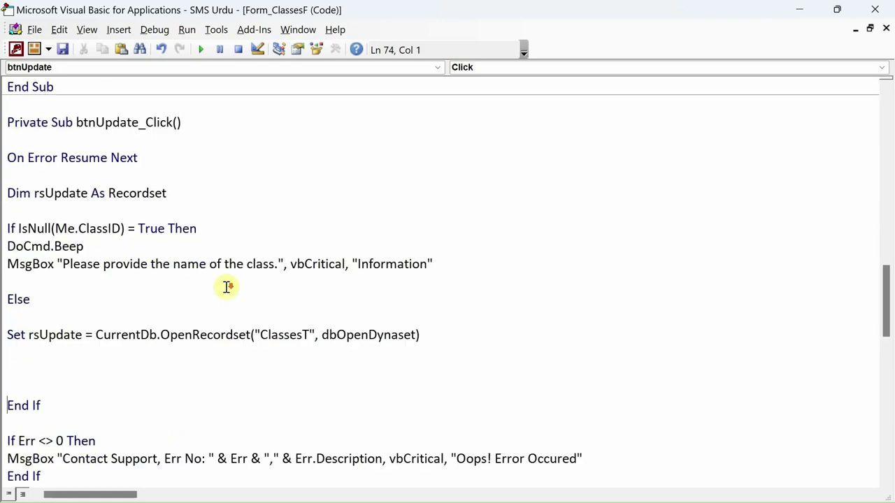
double_click(356, 335)
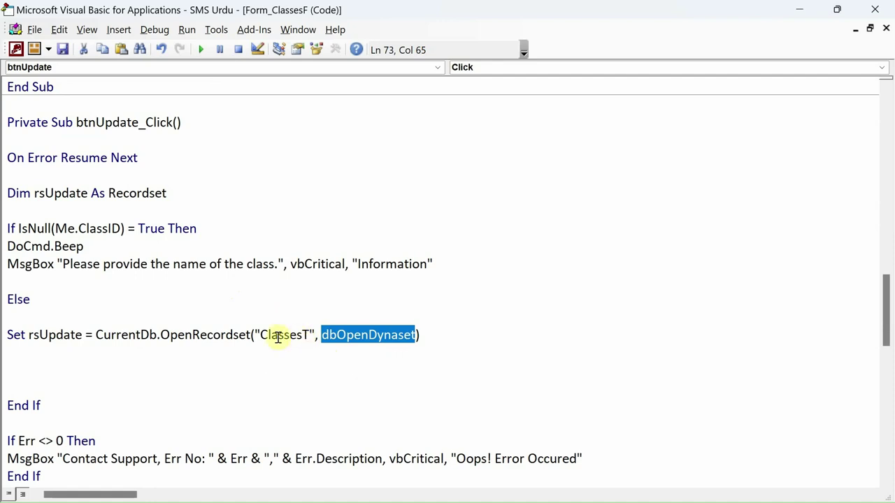
left_click(141, 357)
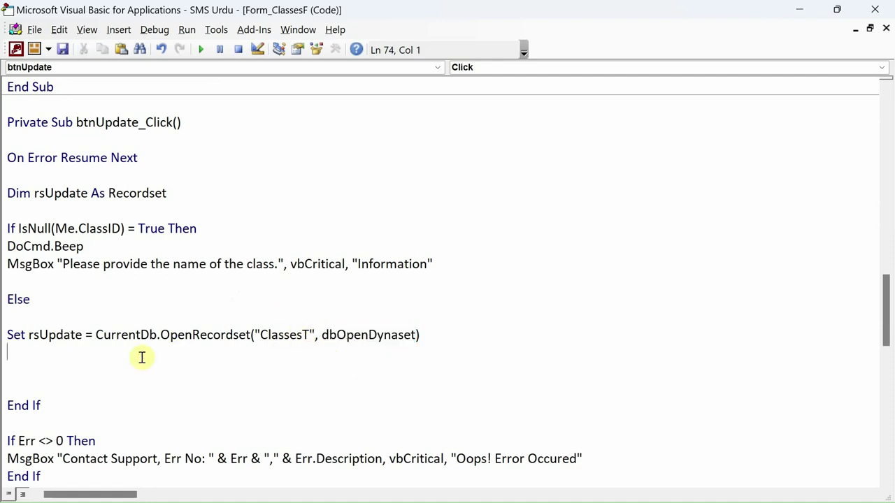
key("Return")
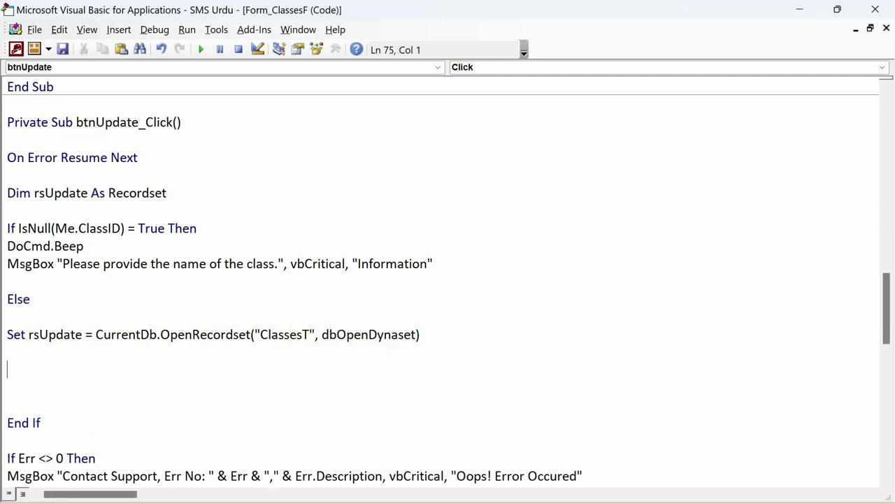
key("Up")
- Switch to the Access window and examine the ClassID in the ClassesT table and the Class ID field in ClassesF
key("alt+F11")
left_click(195, 76)
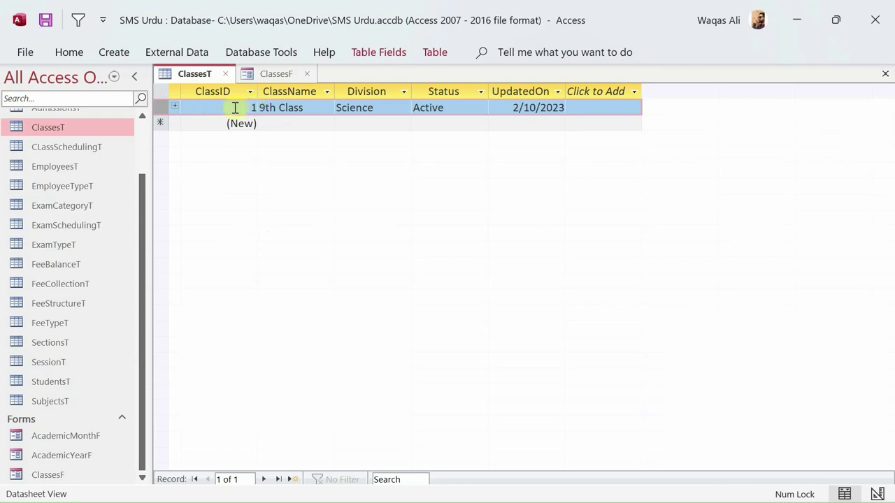
left_click(271, 73)
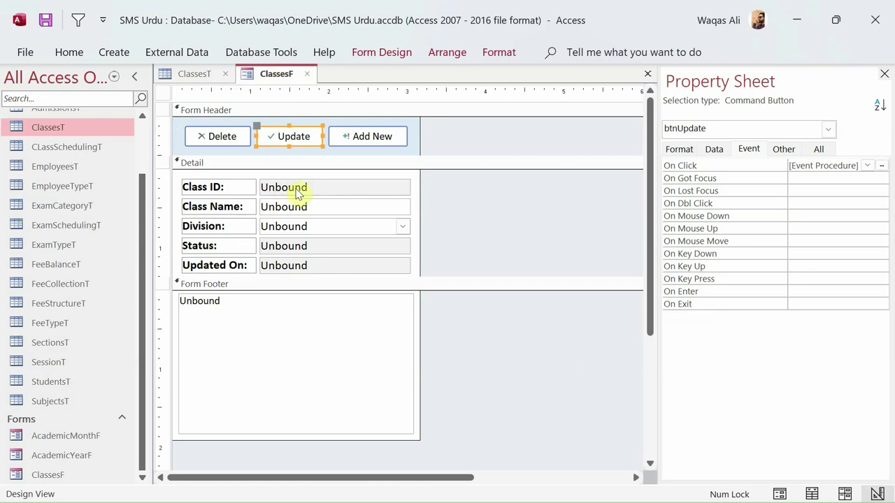
- Check the ClassesT table, return to the code editor, and begin an rsUpdate.FindFirst statement with an empty criteria string below OpenRecordset
left_click(203, 75)
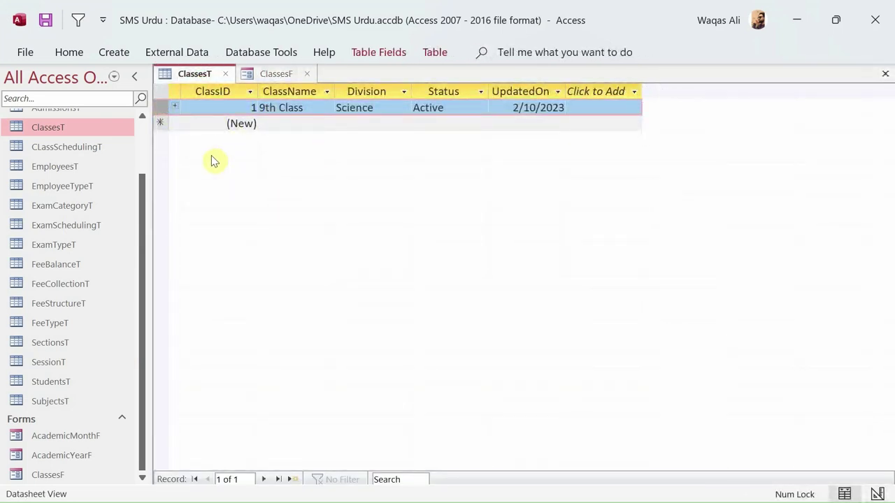
key("alt+F11")
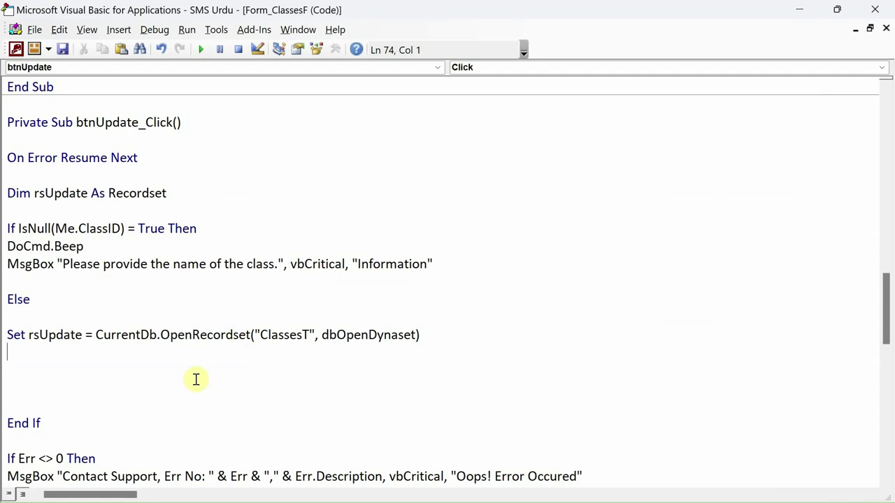
type("rsup")
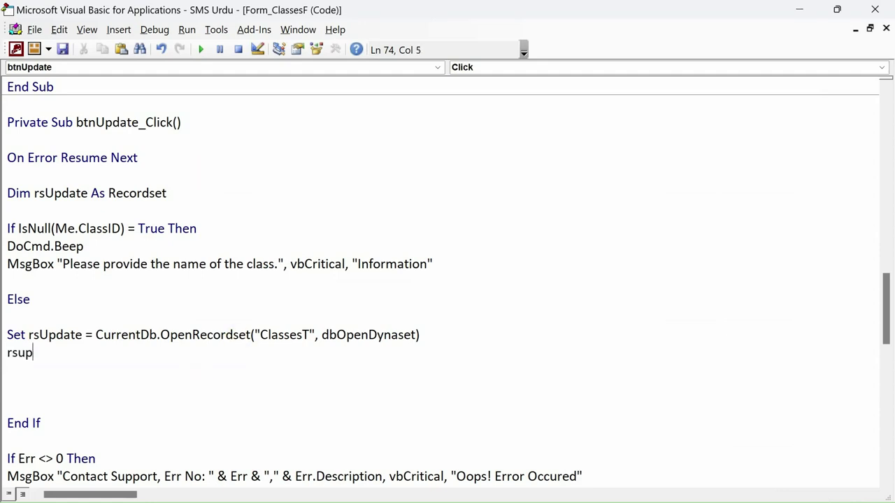
type("date.find")
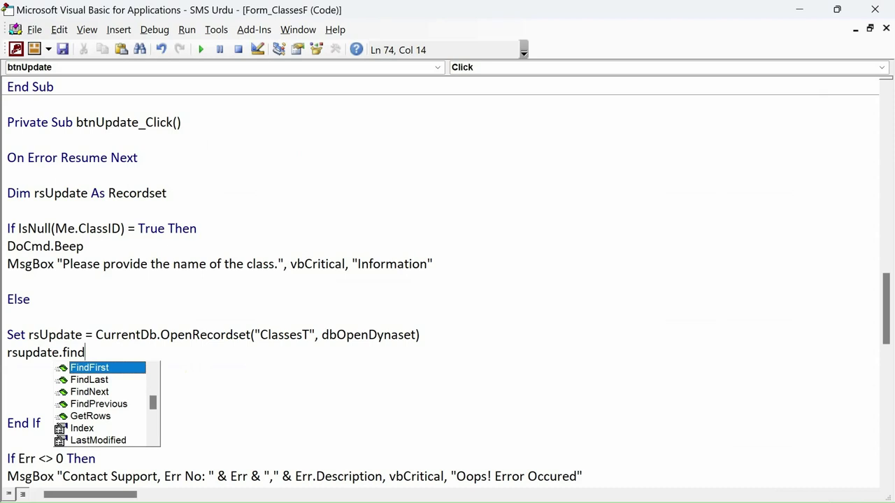
key("Tab")
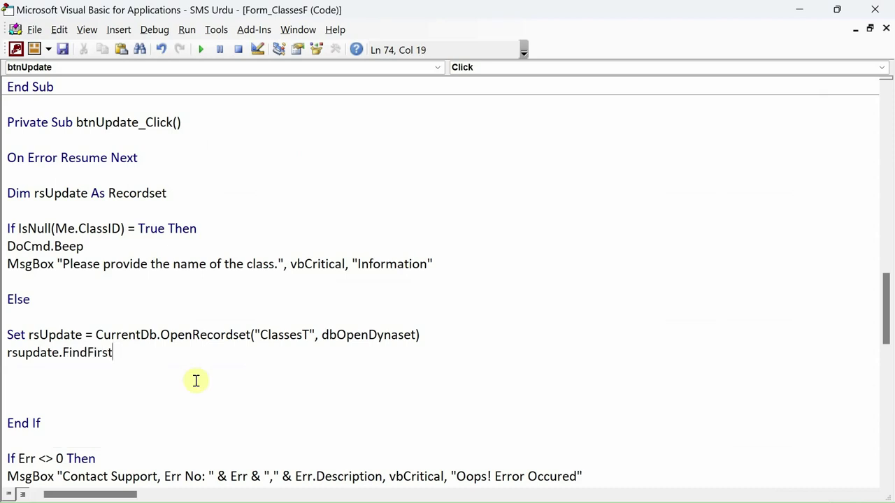
type("\"\"")
key("Left")
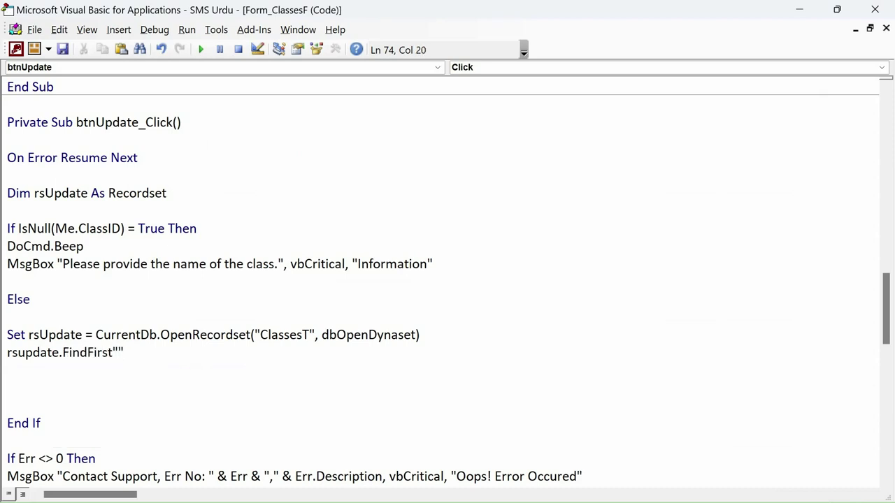
- Check the Class ID text box in ClassesF, and complete the FindFirst criteria as "ClassID=" & Me.ClassID.Value
key("alt+F11")
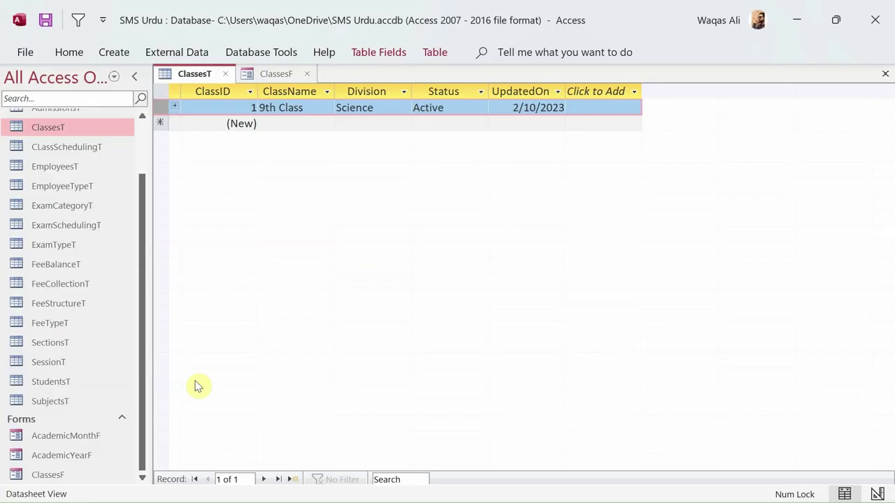
left_click(276, 73)
left_click_drag(297, 136, 308, 191)
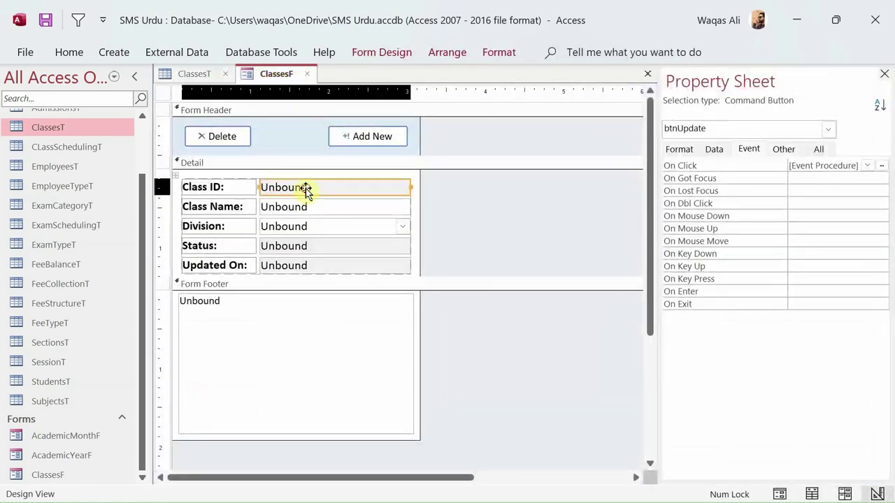
key("alt+F11")
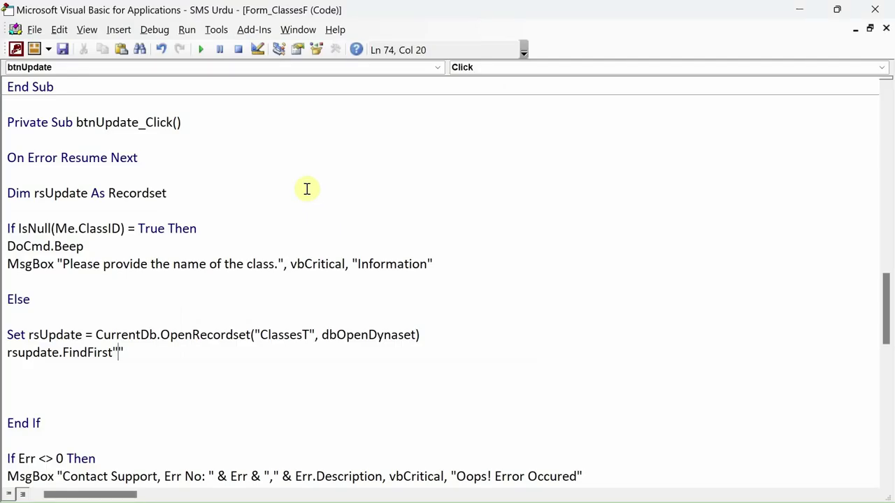
type("ClassID=")
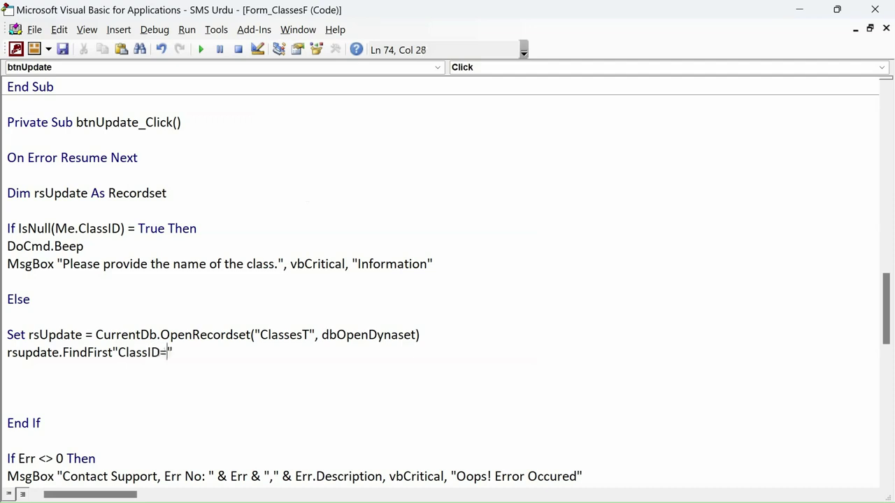
key("End")
type("& me.")
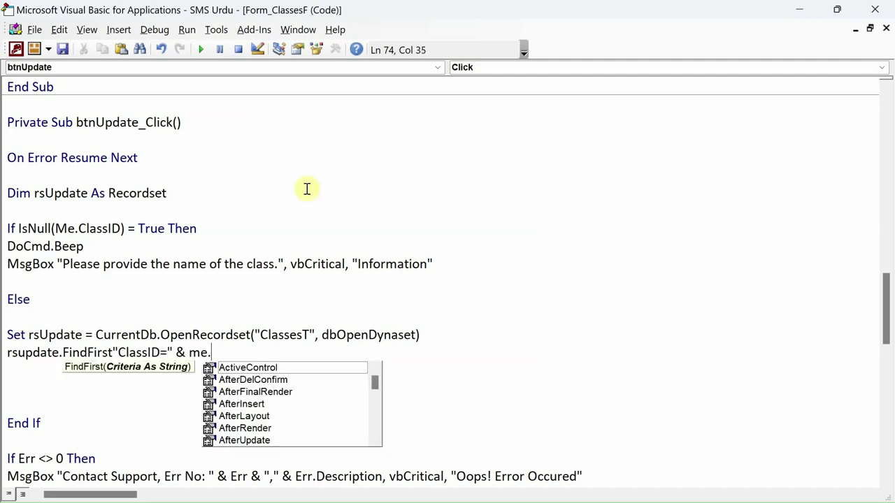
type("ClassID.v")
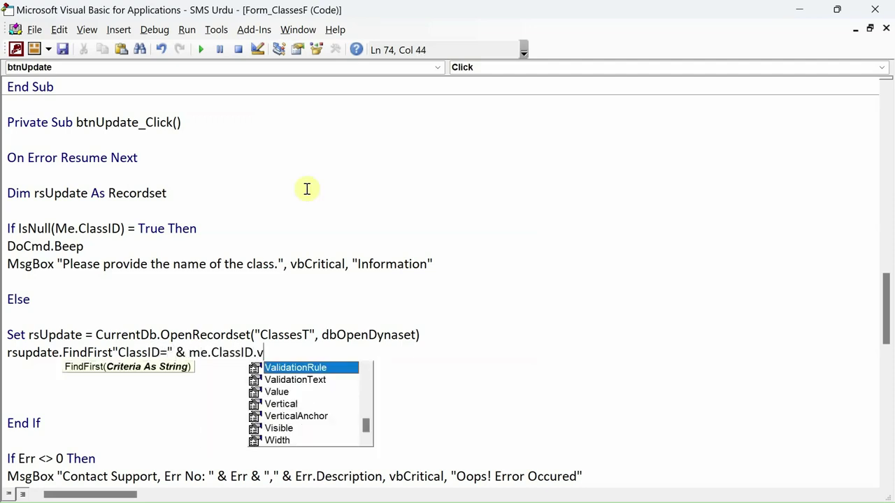
type("alu")
key("Tab")
key("Return")
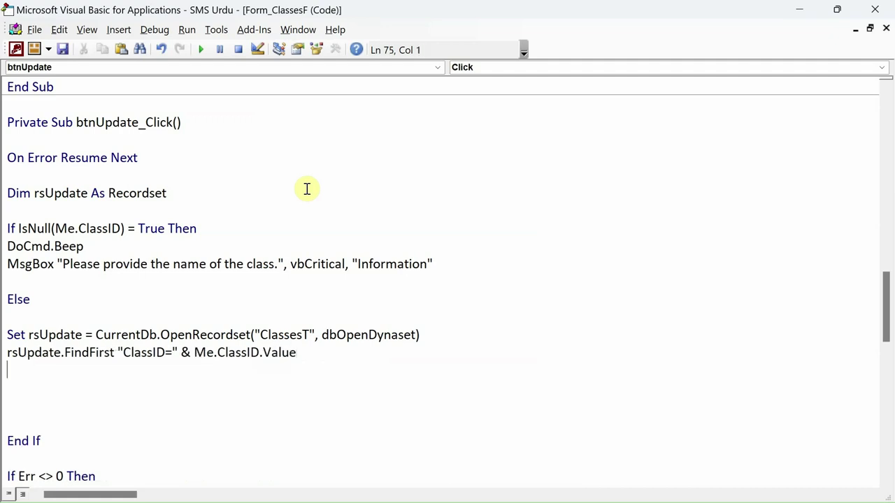
- Highlight the FindFirst statement and compare the ClassID record in ClassesT with the Class ID field in ClassesF
left_click_drag(301, 353, 6, 351)
key("alt+F11")
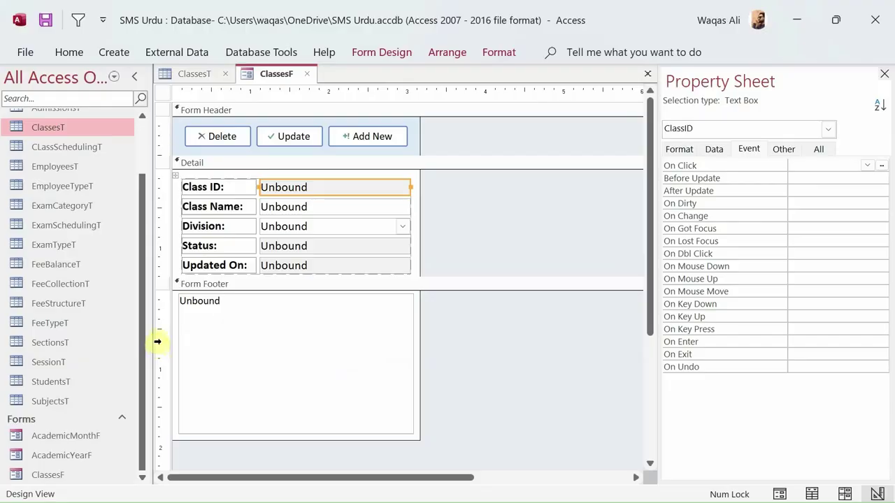
left_click(196, 75)
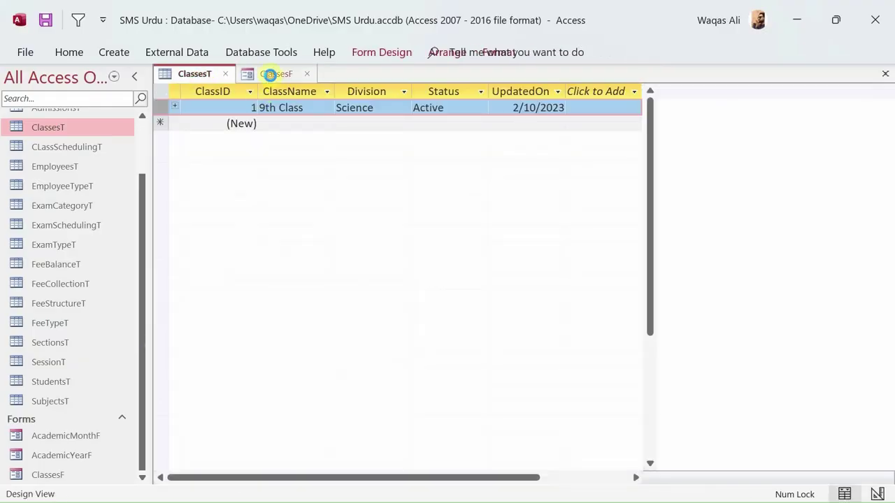
left_click(271, 74)
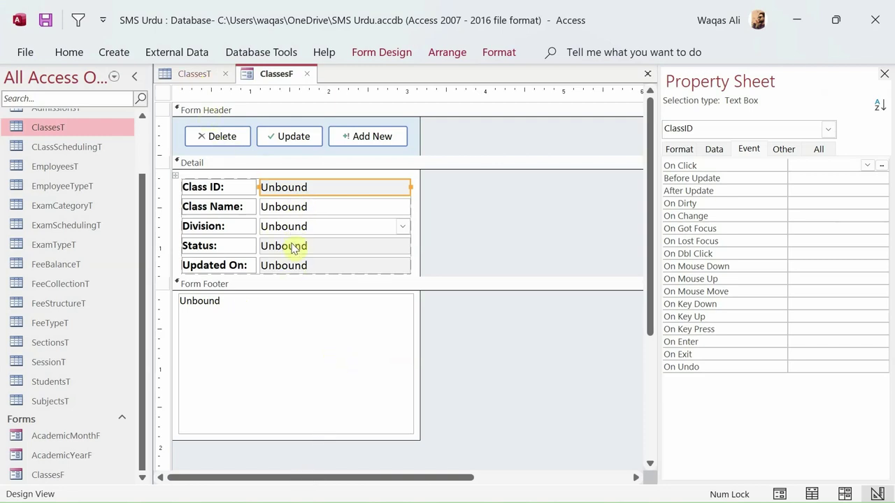
left_click(199, 75)
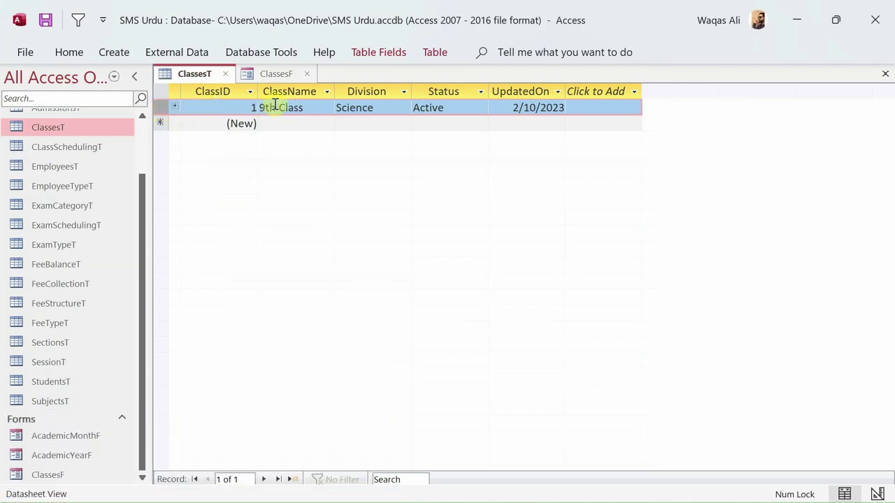
left_click(276, 73)
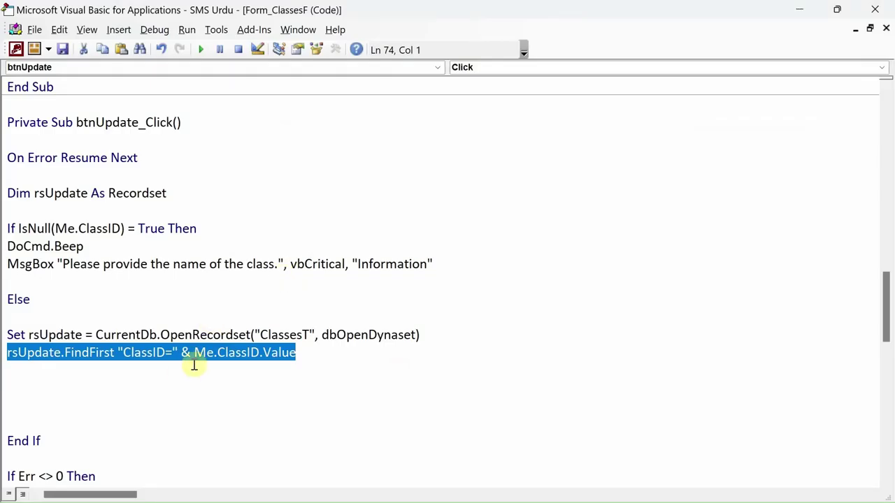
- Add the statement rsUpdate.Edit below the FindFirst line, separated from it by a blank line
left_click(194, 372)
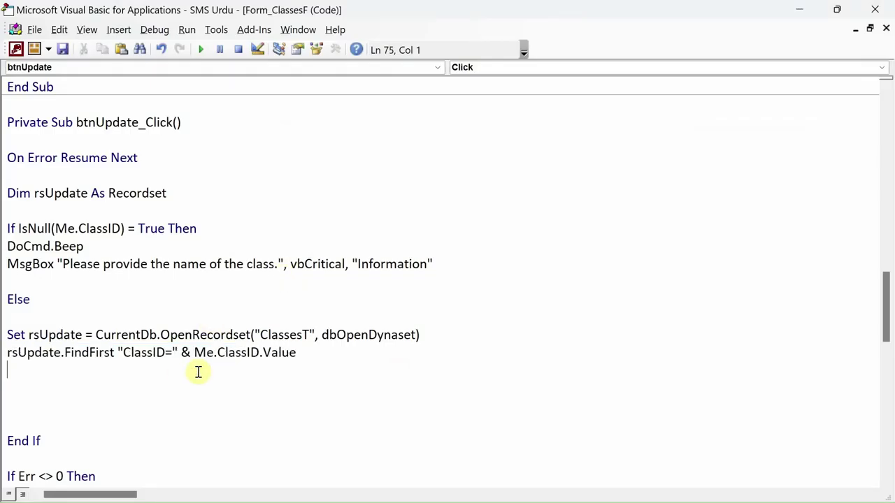
key("Return")
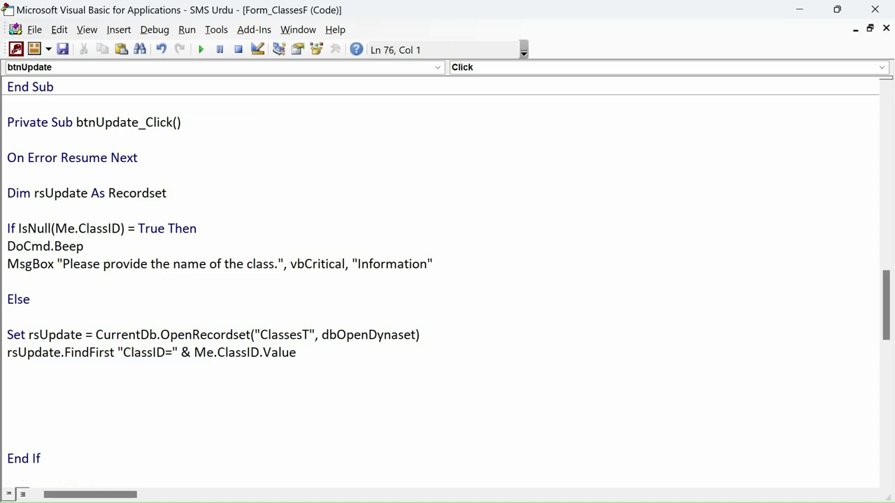
key("alt+F11")
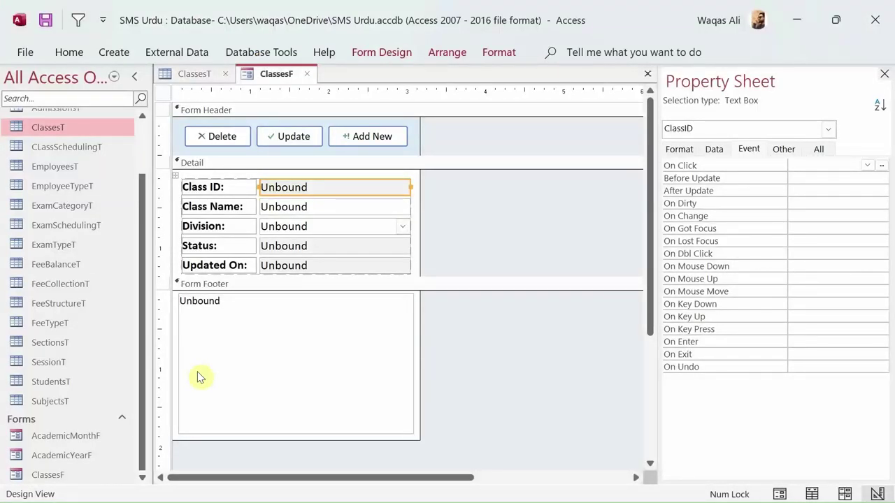
key("alt+Tab")
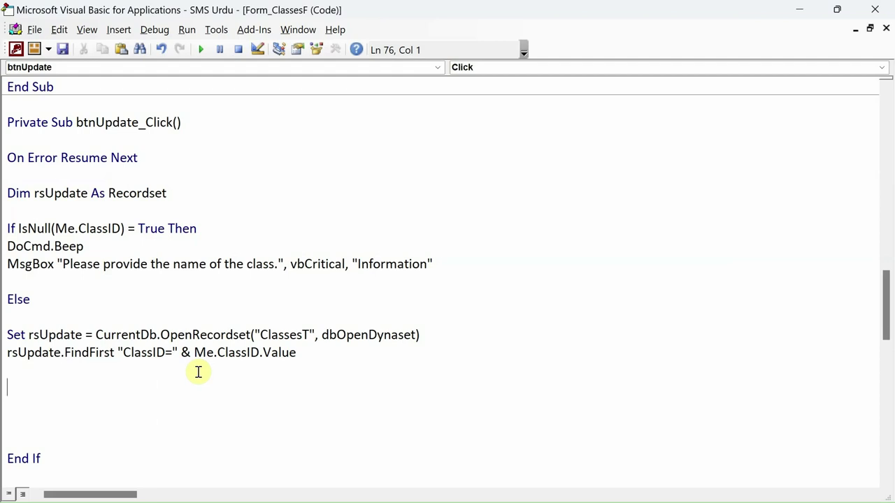
type("r")
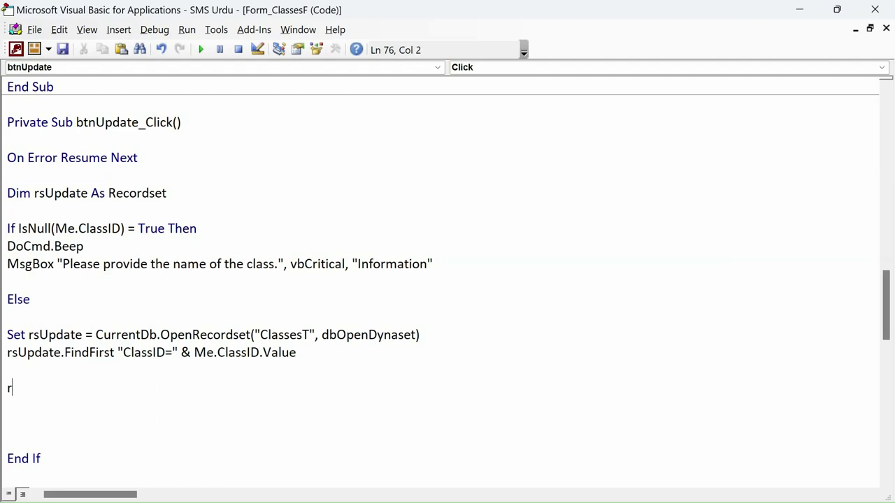
type("supdate.ed")
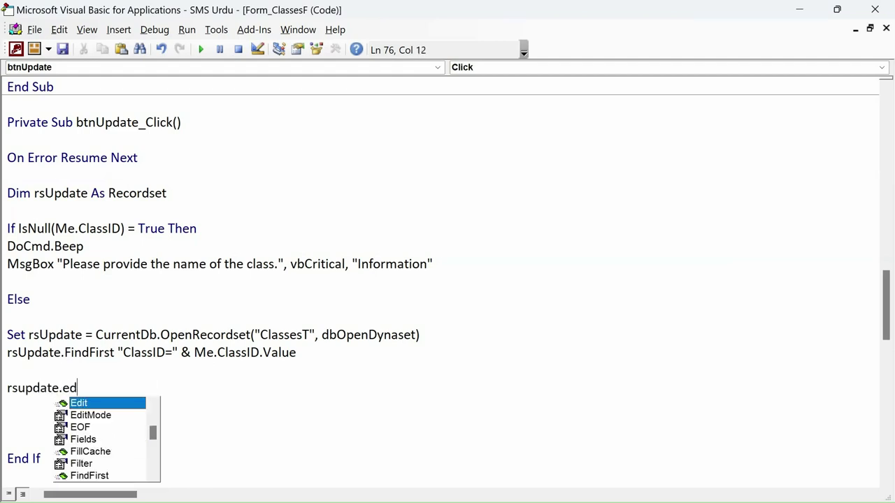
key("Return")
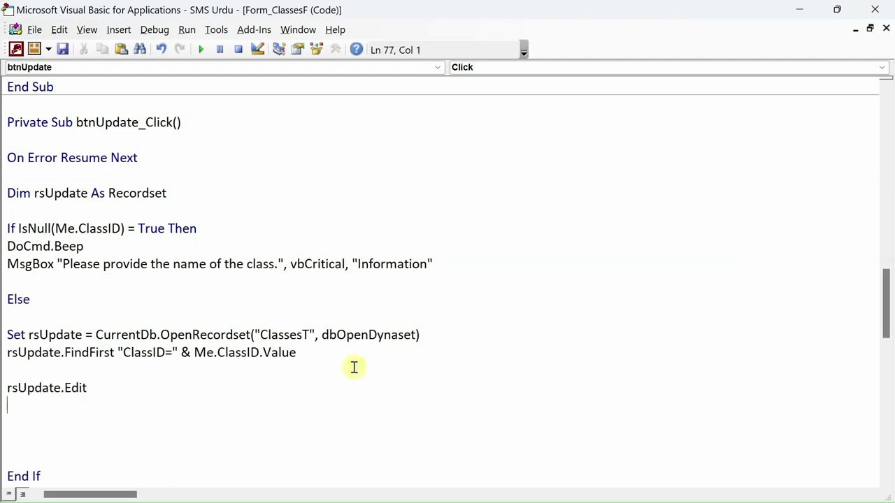
- Switch to Access, open the ClassesT table in Design View, and examine its field names down to ClassName
scroll(353, 366, "down", 8)
scroll(354, 365, "up", 12)
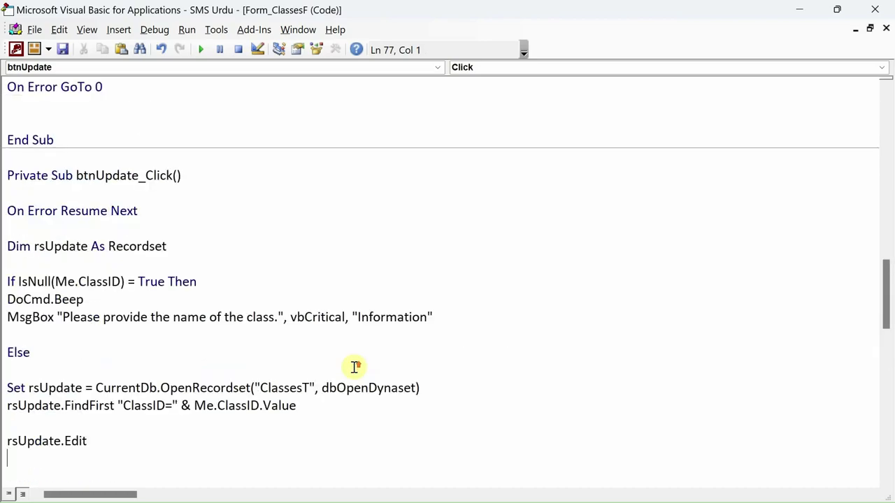
scroll(348, 363, "down", 4)
key("alt+F11")
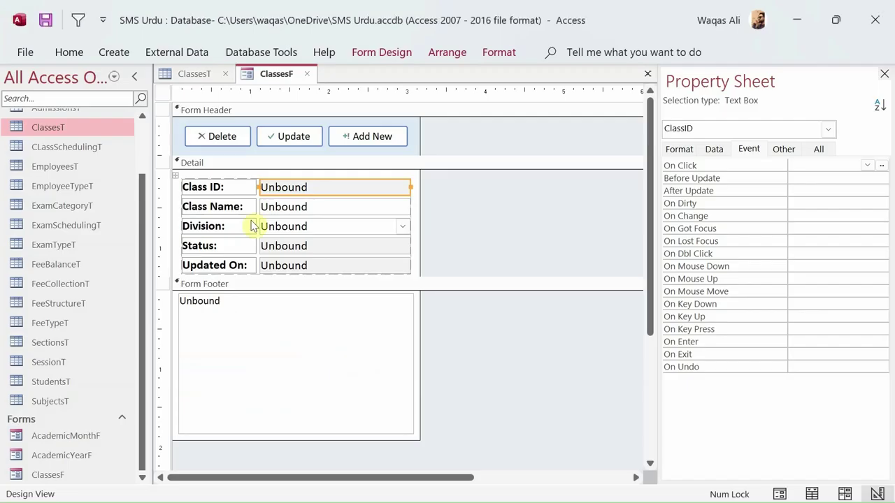
left_click(196, 75)
right_click(198, 74)
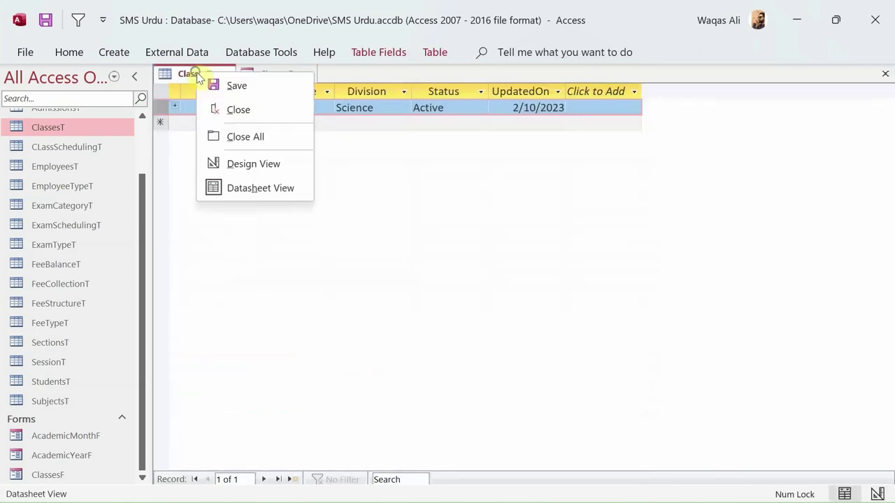
left_click(265, 166)
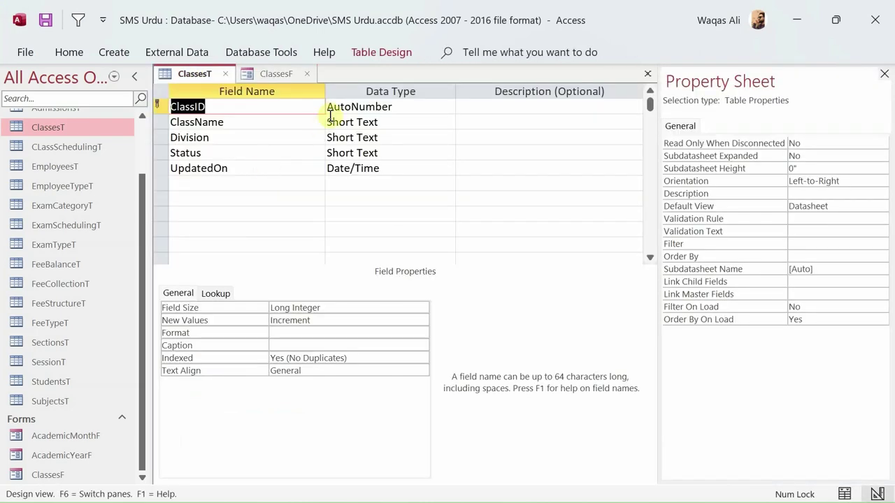
key("Down")
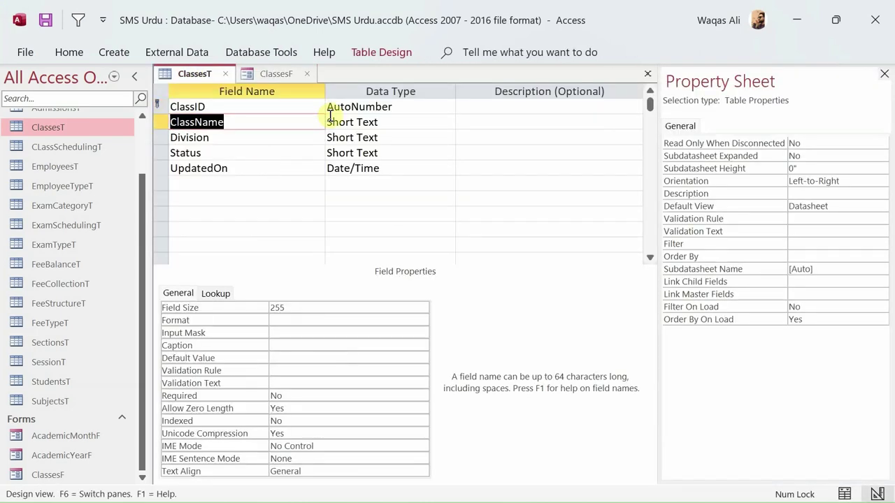
- Switch to the VBA editor and add the line rsUpdate!ClassName = Me.ClassName.Value below rsUpdate.Edit
key("alt+F11")
type("rsupdate!")
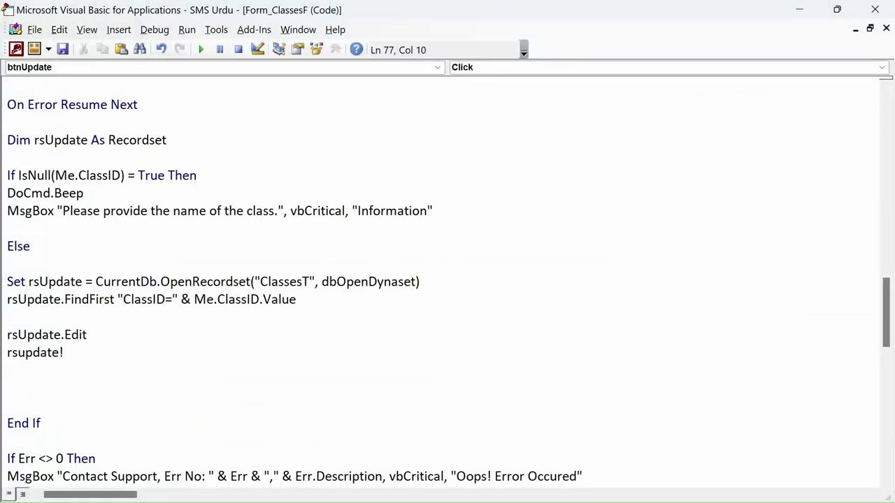
type("ClassName = me")
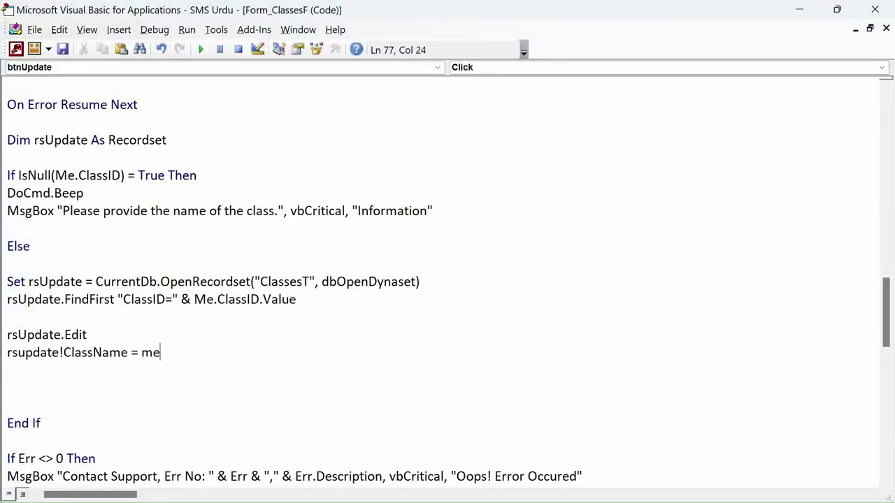
type(".class")
key("Down")
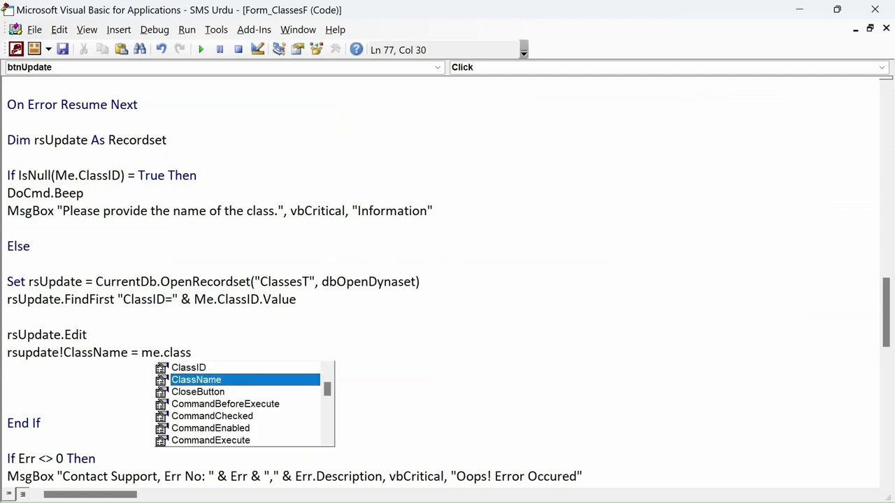
type(".BackColor;ie")
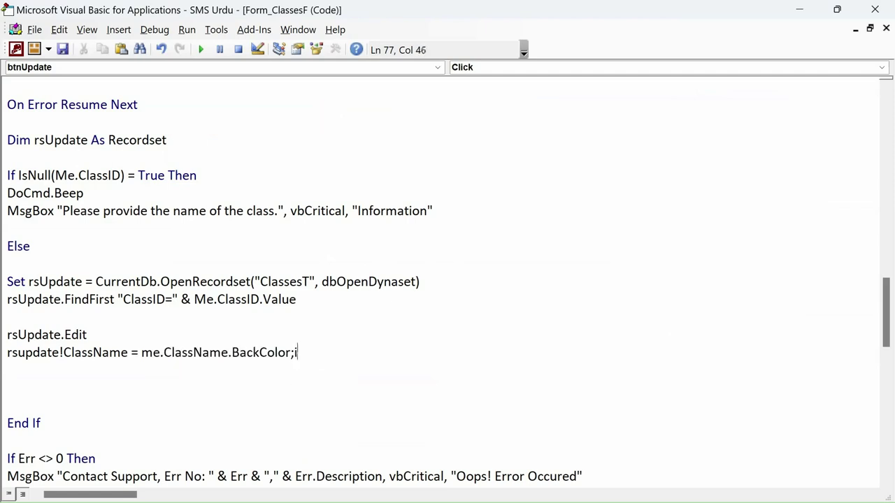
key("BackSpace")
key("BackSpace")
key("BackSpace")
key("BackSpace")
key("BackSpace")
key("BackSpace")
key("BackSpace")
key("BackSpace")
key("BackSpace")
key("BackSpace")
type(".Value")
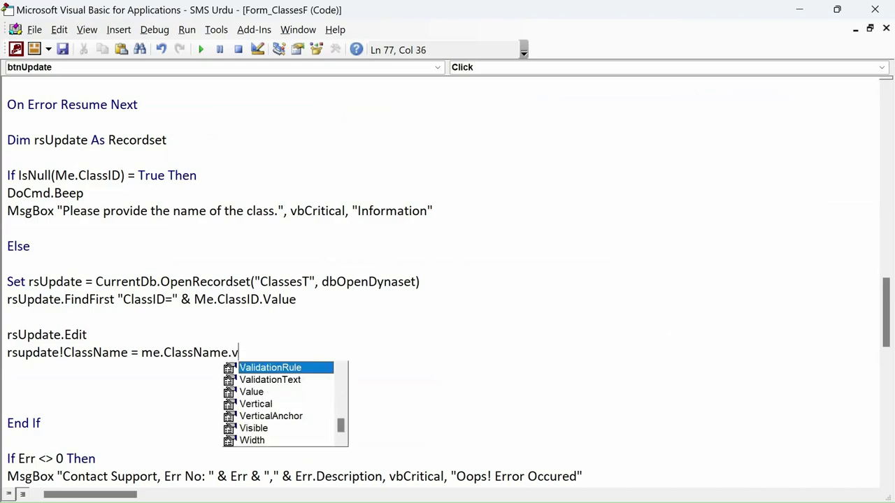
key("Return")
- Check the Class Name and Division controls in ClassesF, and add the code line rsUpdate!Division = Me.Division.Value
key("alt+F11")
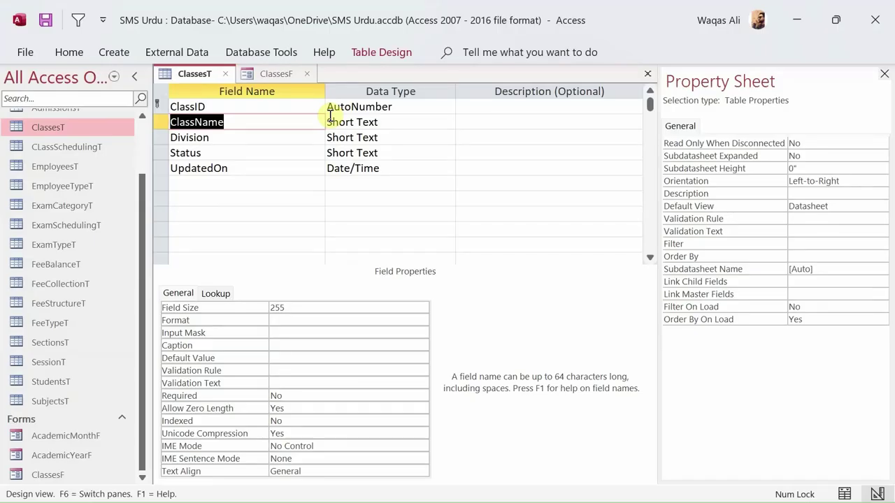
left_click(283, 73)
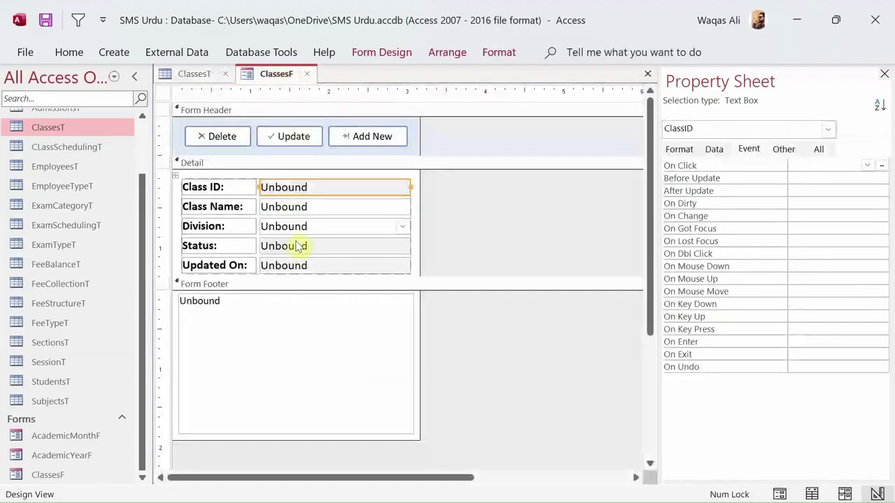
left_click(310, 206)
left_click(310, 228)
key("alt+F11")
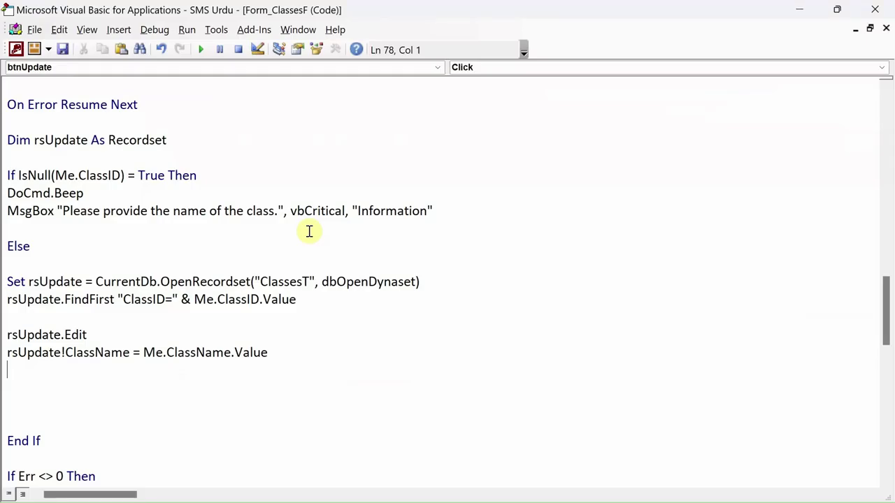
type("rsupdat")
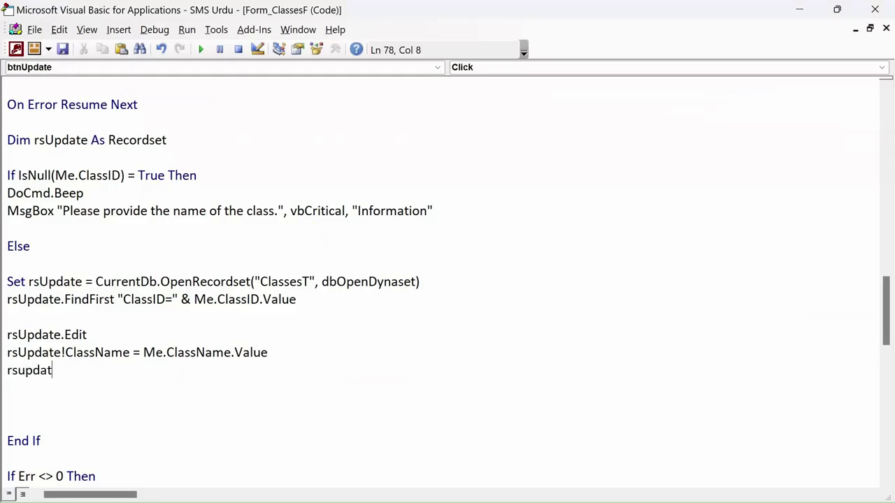
type("e!division = me")
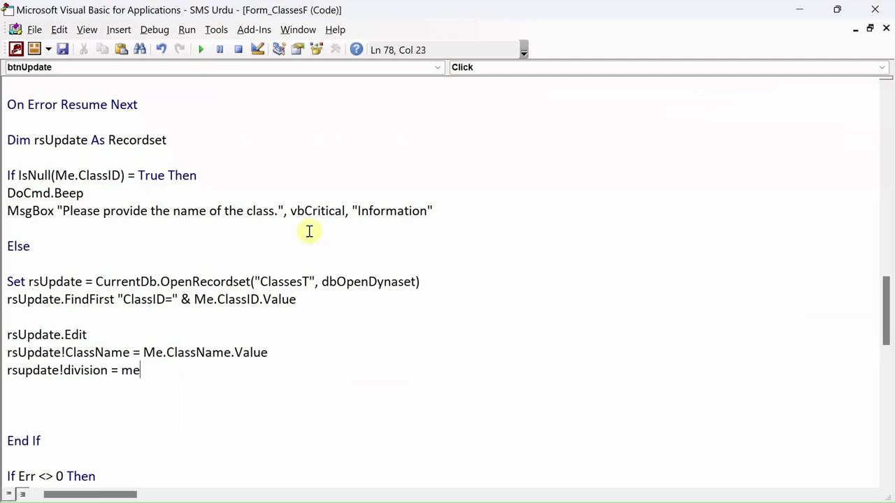
type(".divis")
key("Tab")
type(".value")
key("Tab")
key("Return")
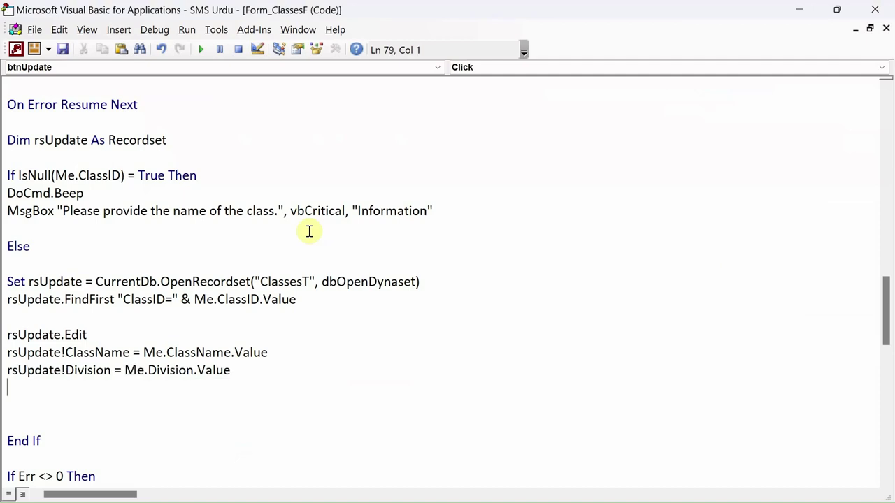
- Compare the Class ID, Status and Updated On fields with Class Name and Division in ClassesF, and return to the ClassesT table
key("alt+F11")
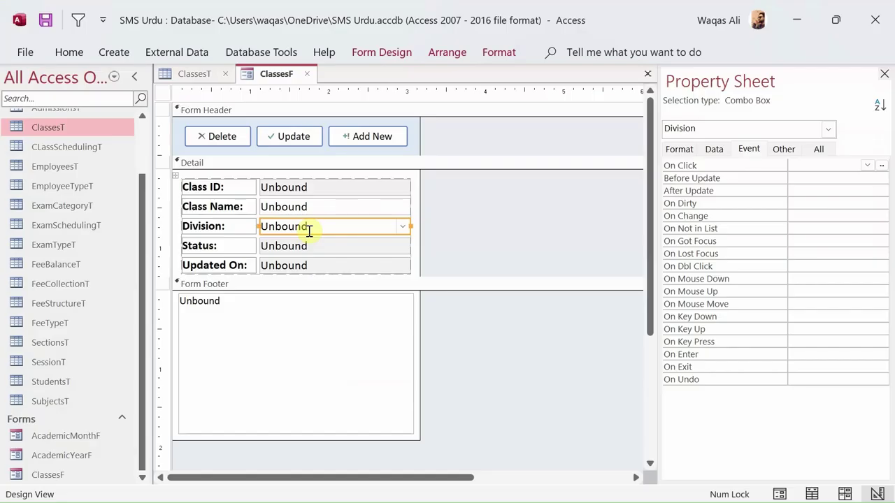
left_click(329, 193)
left_click(325, 248, "shift")
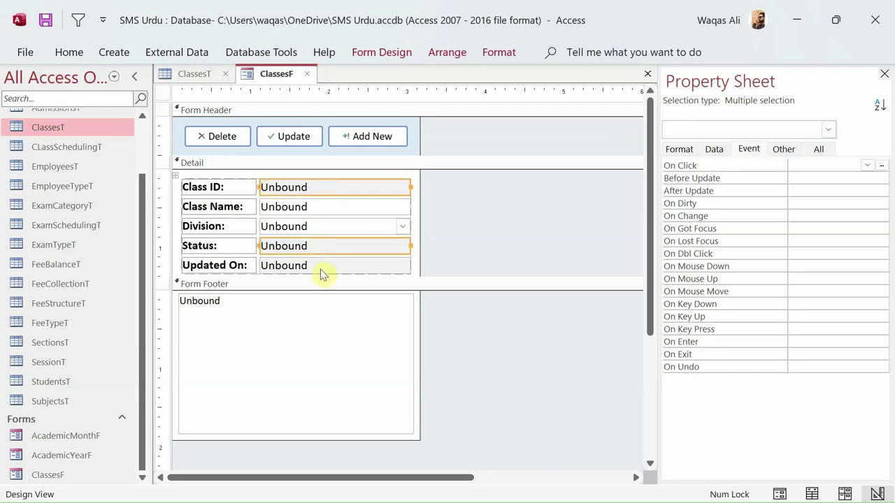
left_click(320, 269, "shift")
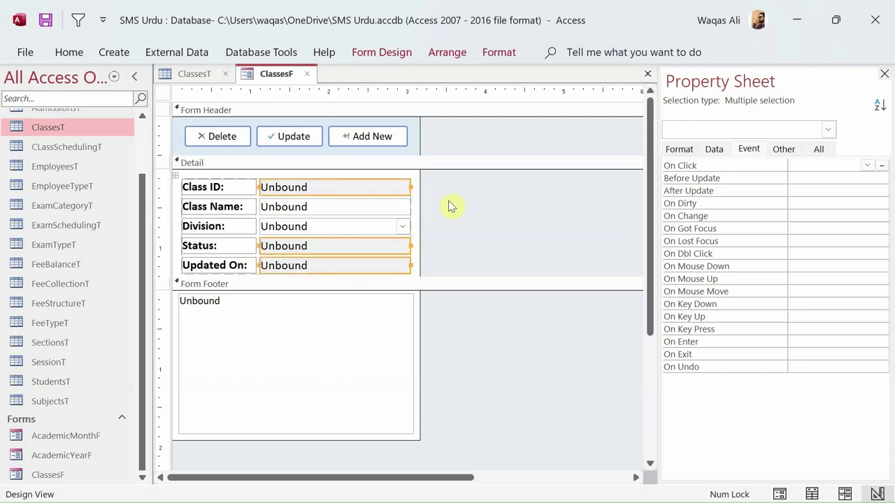
left_click_drag(449, 202, 372, 227)
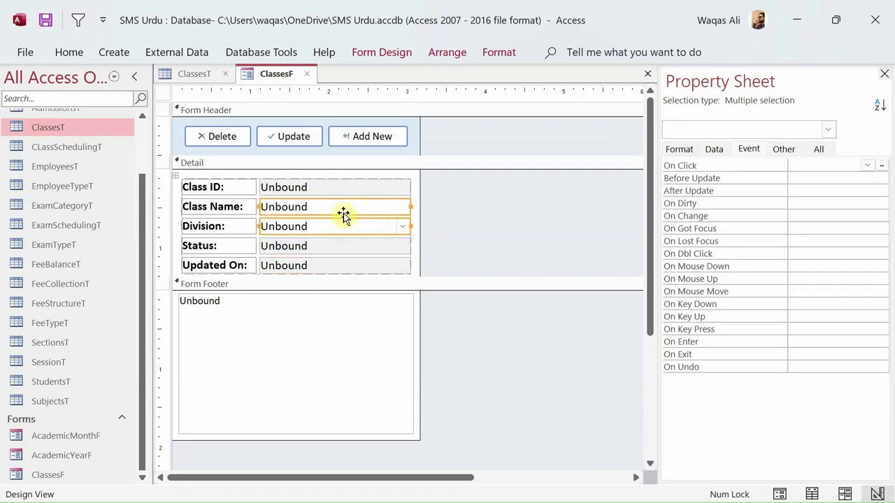
left_click(195, 74)
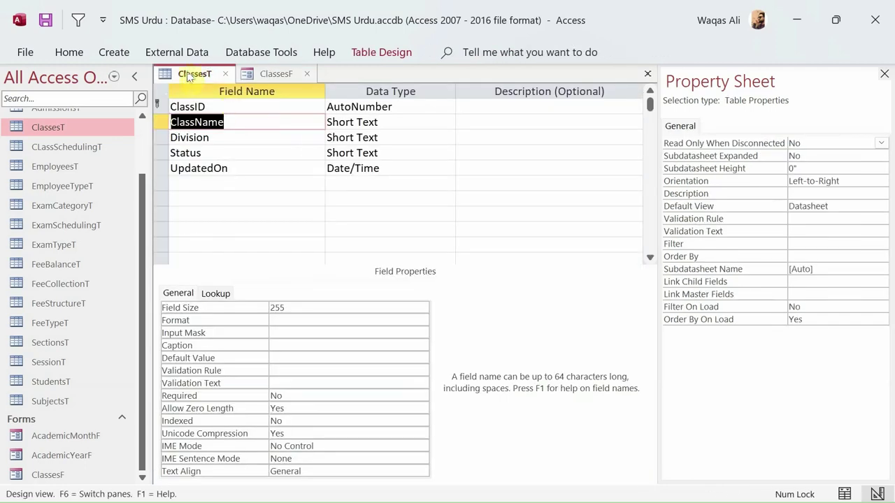
right_click(188, 73)
left_click(245, 189)
- Switch to the VBA editor and add the statement rsUpdate.Update below the Division assignment
key("alt+F11")
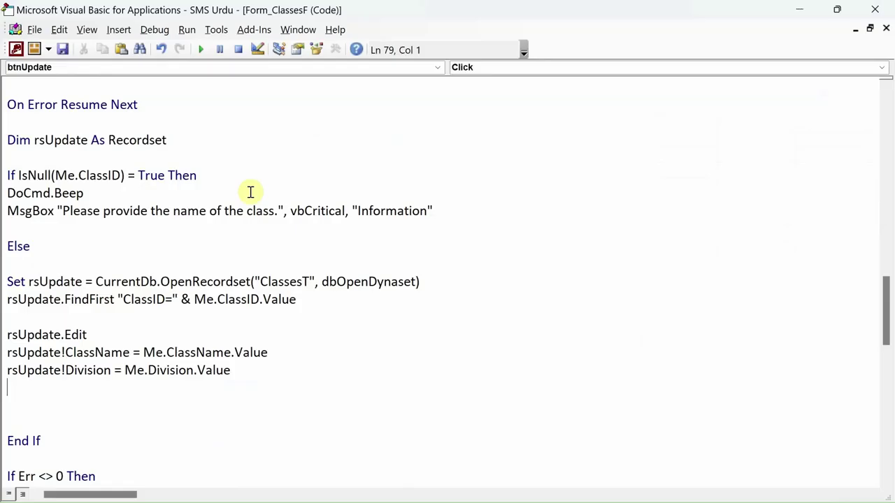
left_click(136, 390)
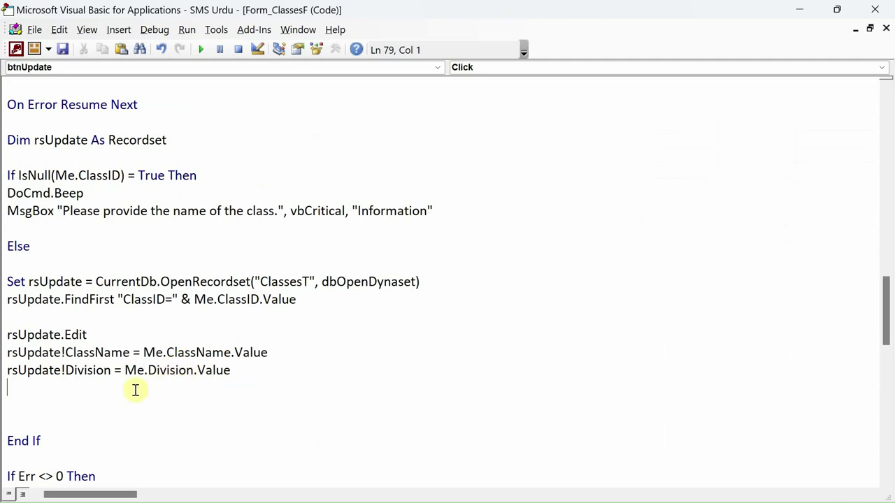
type("rsupdate.upda")
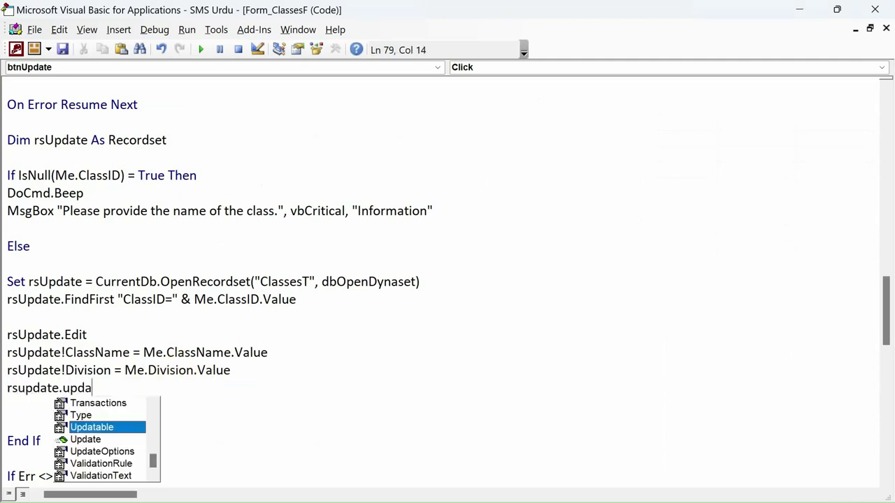
key("Down")
key("Tab")
key("Return")
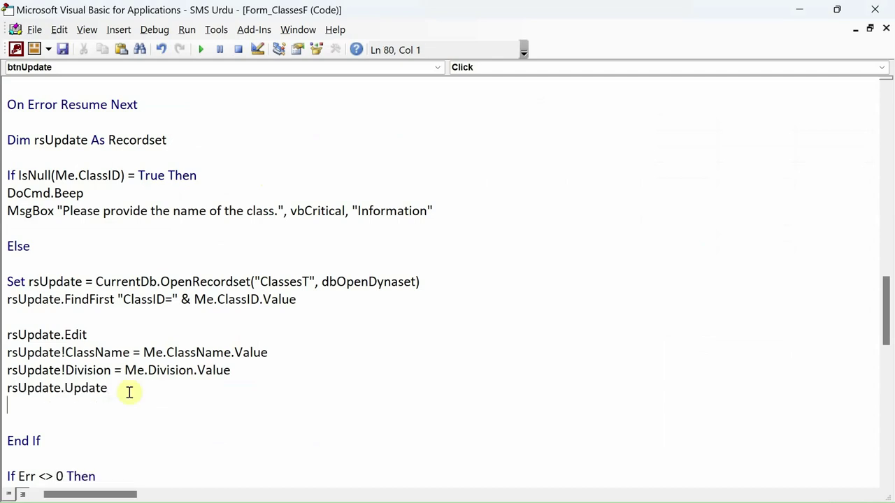
- Add a DoCmd.Beep statement after rsUpdate.Update, separated from it by a blank line
key("Return")
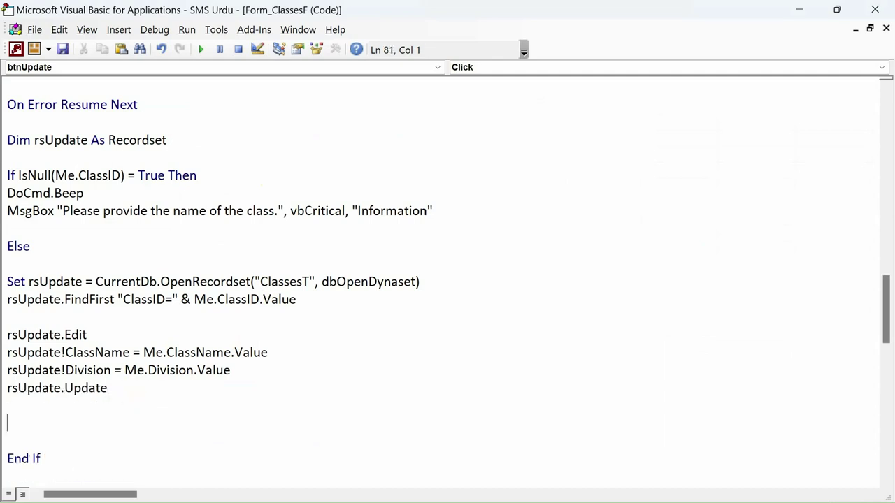
type("docmd.")
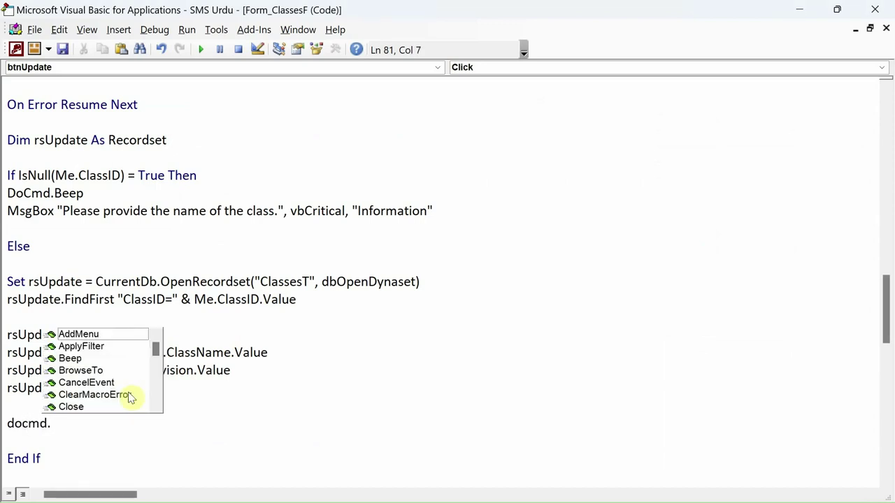
type("n")
key("BackSpace")
type("b")
key("Tab")
key("Return")
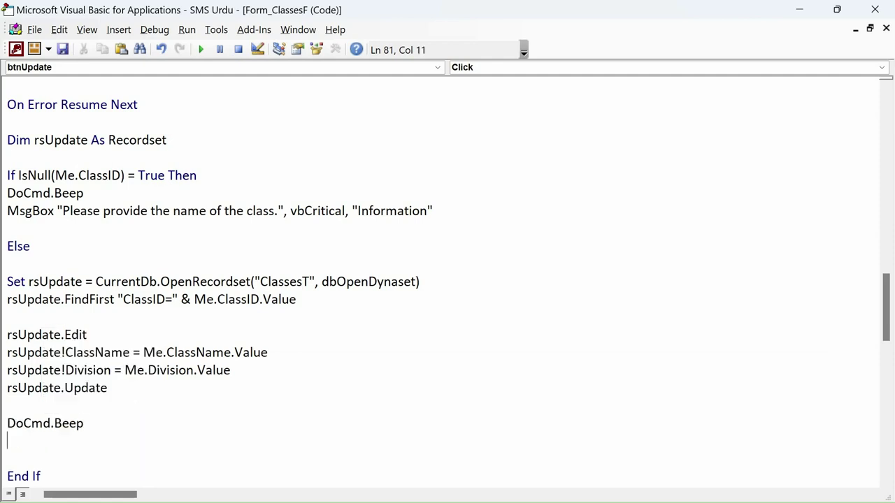
- Below the second DoCmd.Beep, add MsgBox "The selected record has successfully been updated.", vbInformation, "Information"
type("msgbox ")
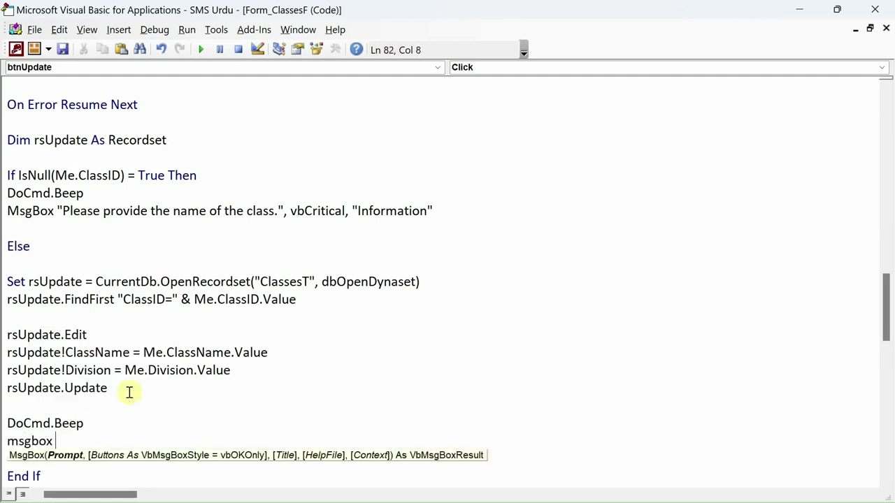
type("\"The selecte")
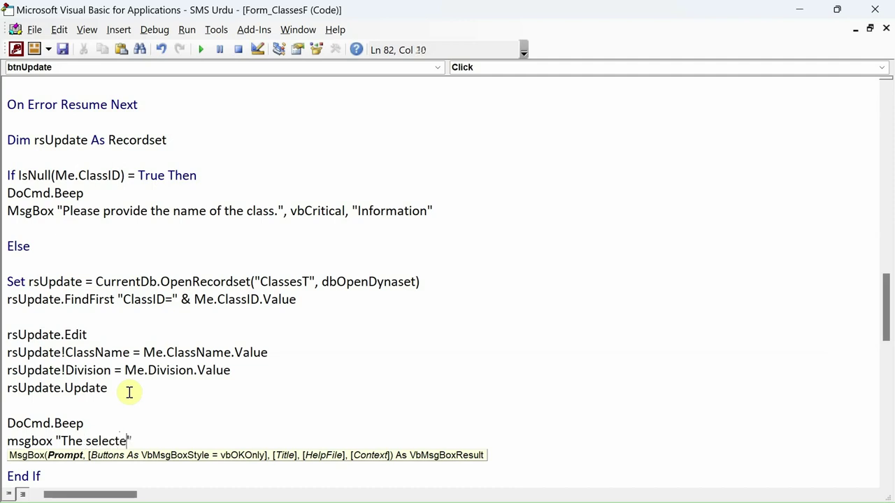
type("d record has s")
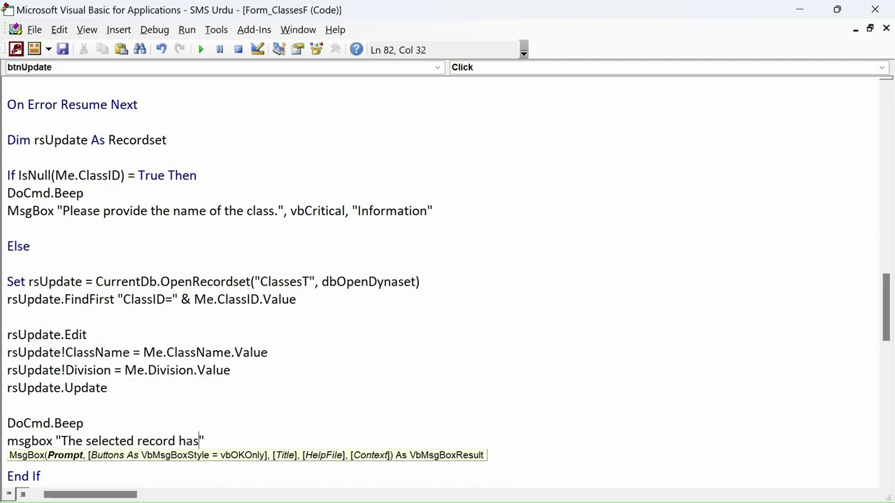
type("ucce")
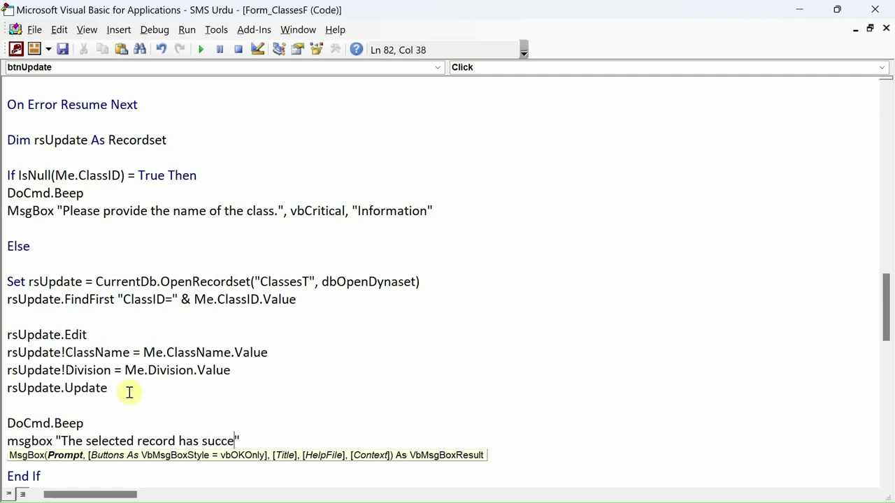
type("ssfully be")
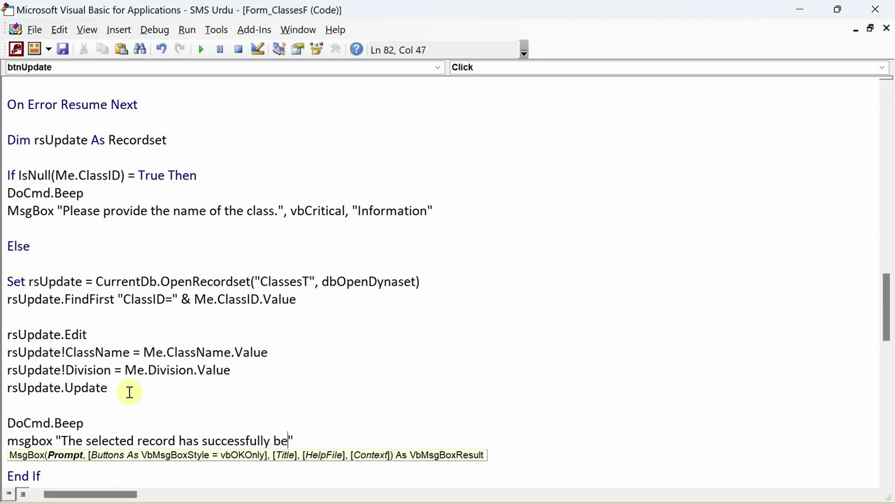
type("en updated")
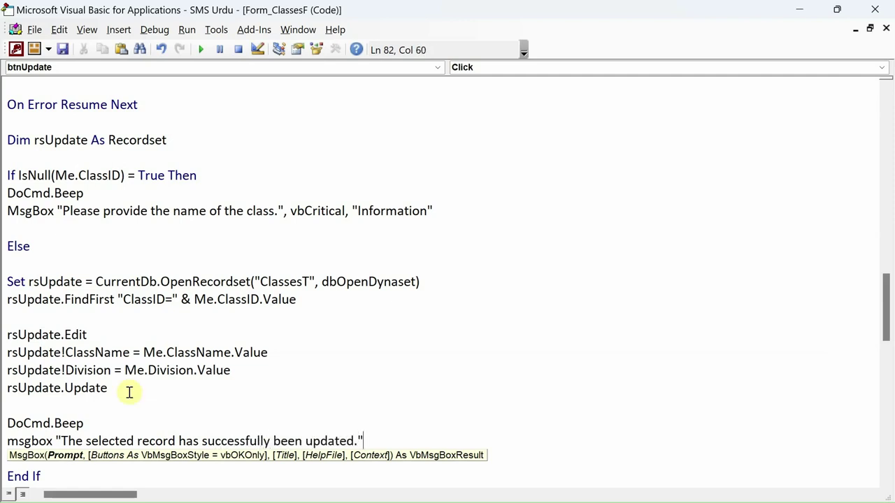
type(".\",")
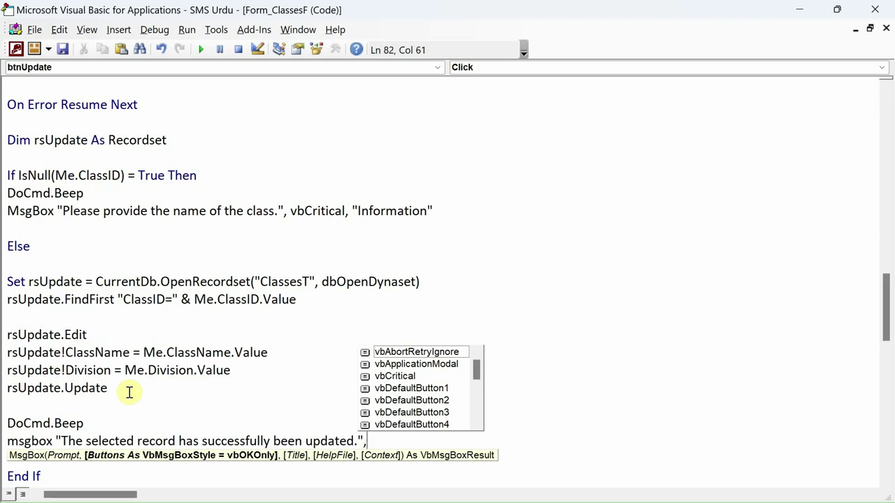
type("vbInformation,")
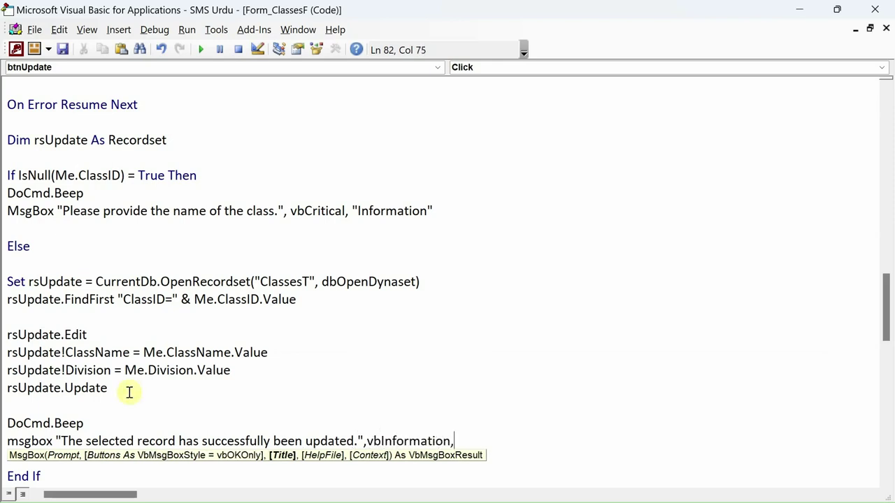
type(" \"Information\"")
key("Return")
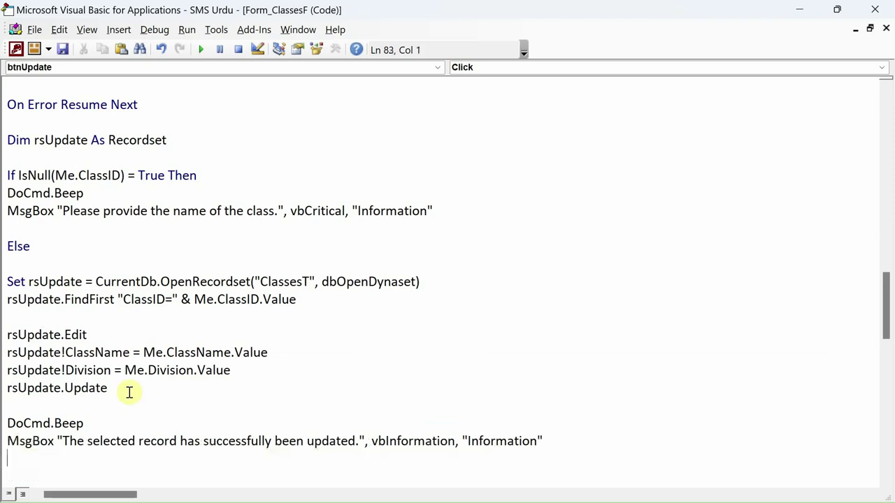
- Insert the statement rsUpdate.Close on its own line directly above the DoCmd.Beep that precedes the success message
scroll(136, 389, "down", 2)
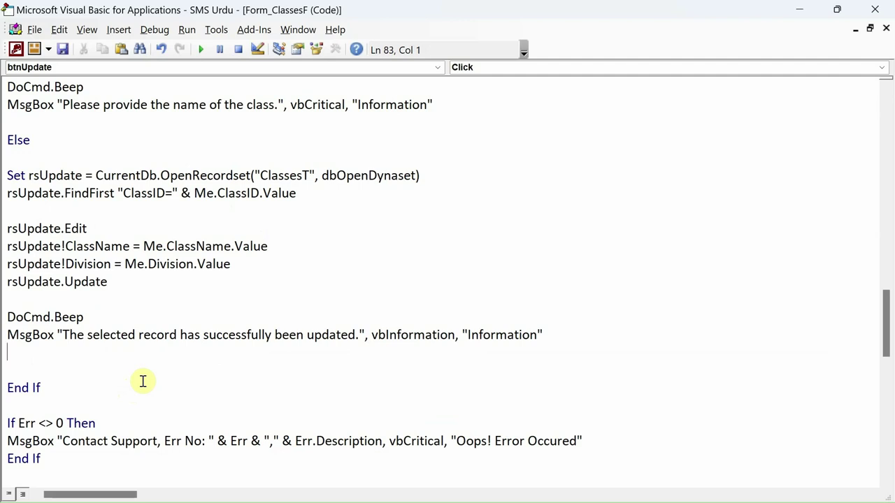
key("Up")
key("Up")
key("Return")
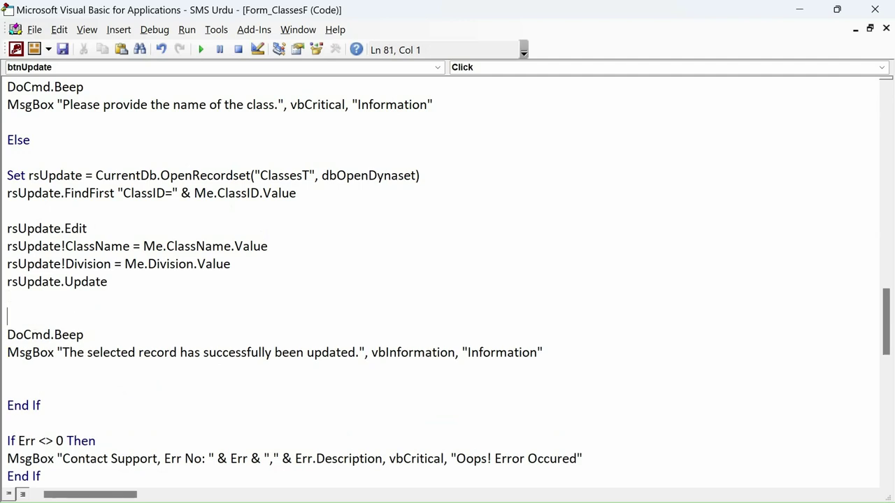
type("rsupdate.clos")
key("Tab")
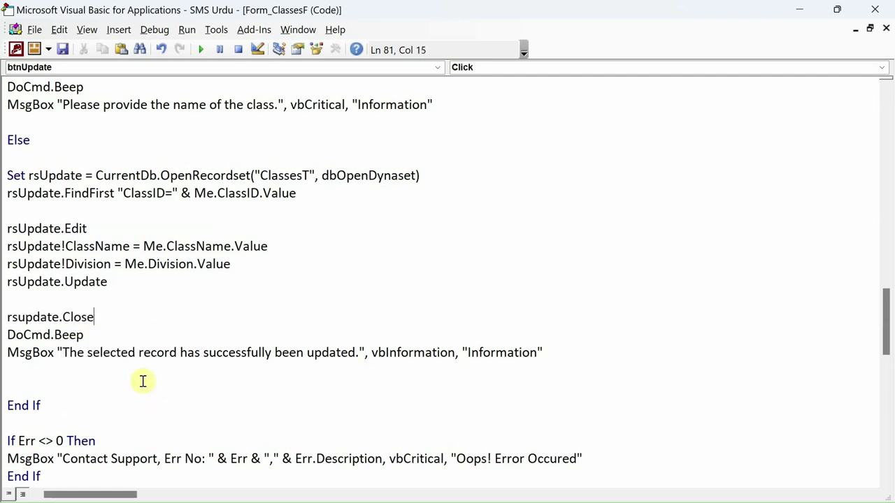
- Add a blank line below rsUpdate.Close and bring up the ClassesF form design to check its fields
key("Return")
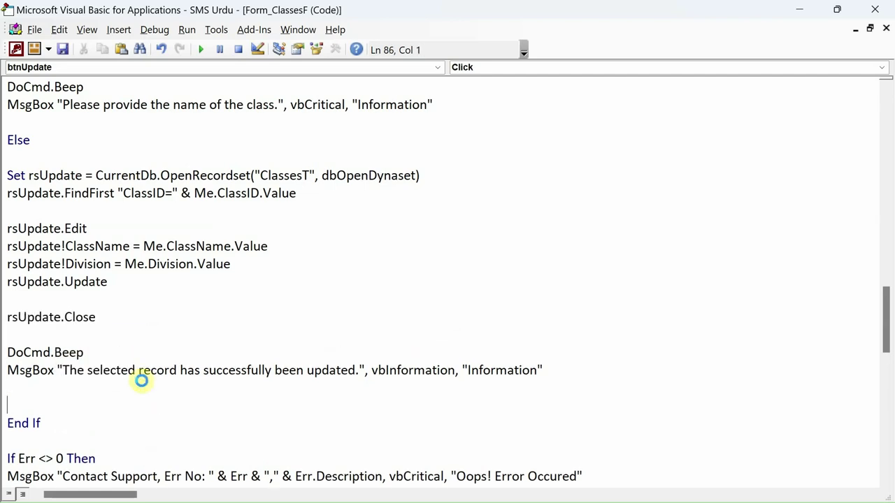
key("alt+F11")
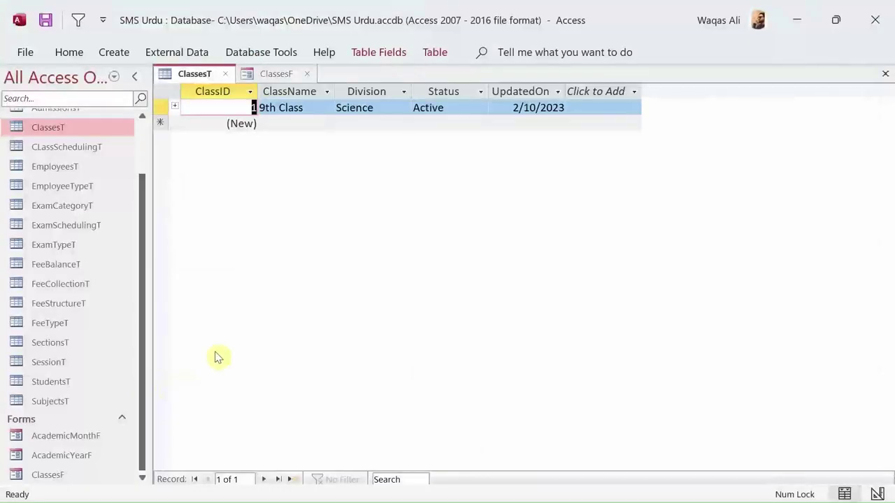
left_click(285, 77)
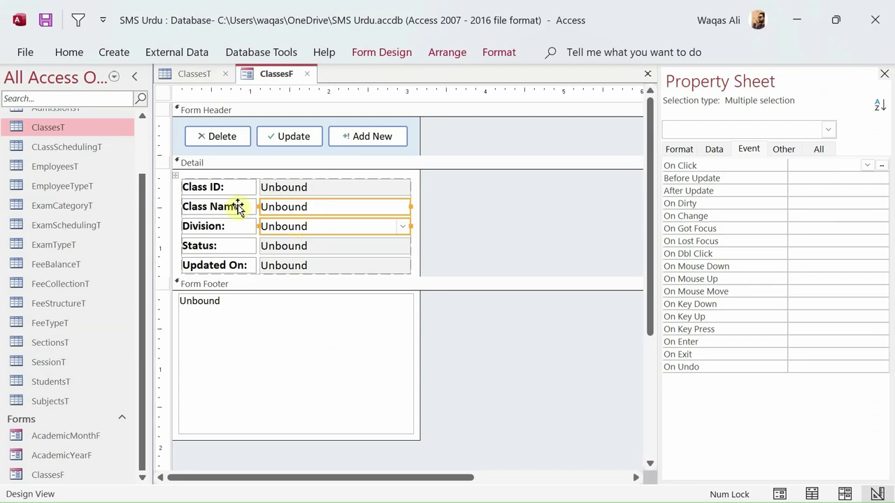
- Return to the VBA editor and add Me.ClassID.Value = "" below the success message, separated from it by a blank line
key("alt+F11")
scroll(160, 353, "down", 2)
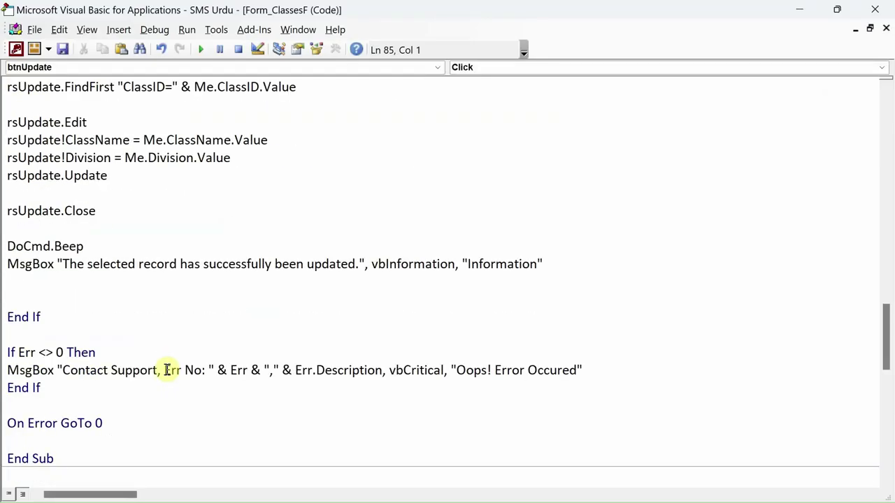
key("Return")
key("Return")
type("me.")
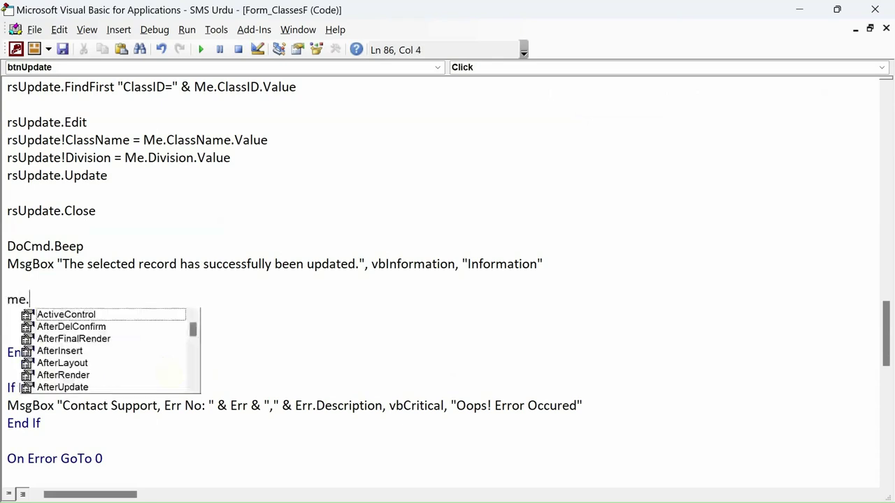
type("clas")
key("Tab")
type(".value")
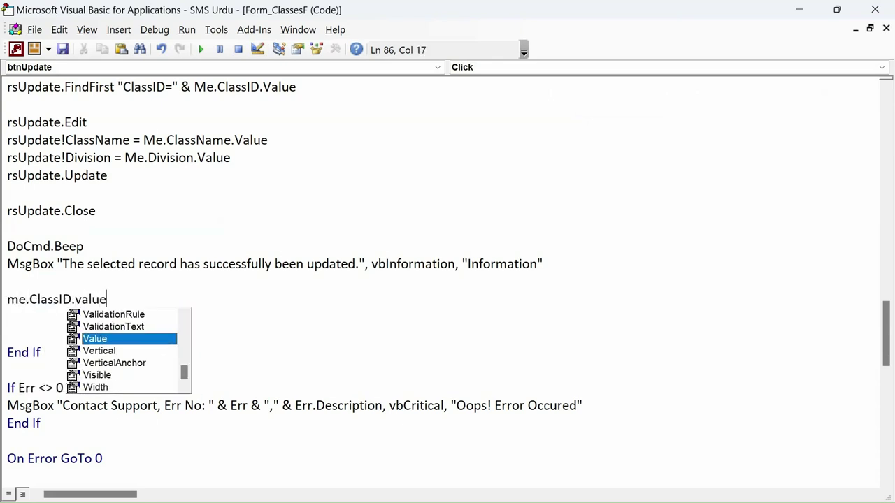
type(" = \"\"")
key("Return")
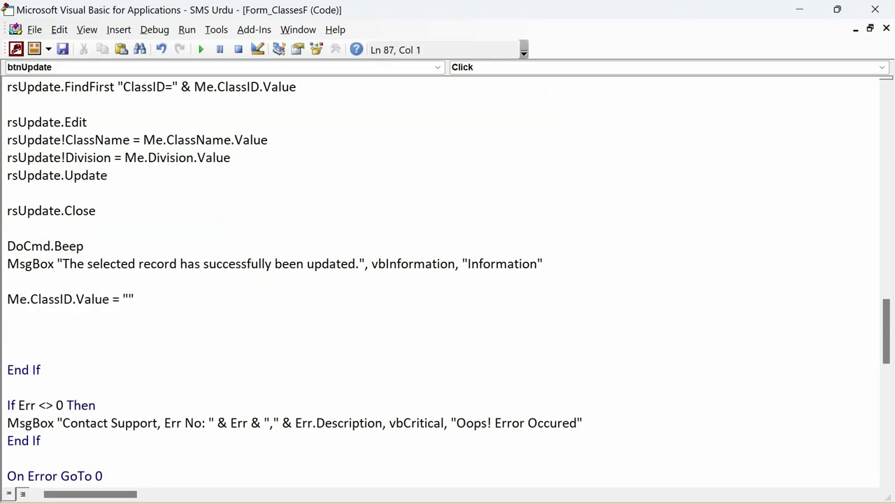
- Add the statement Me.ClassName.Value = "" on the line below the ClassID reset
type("me.classnam")
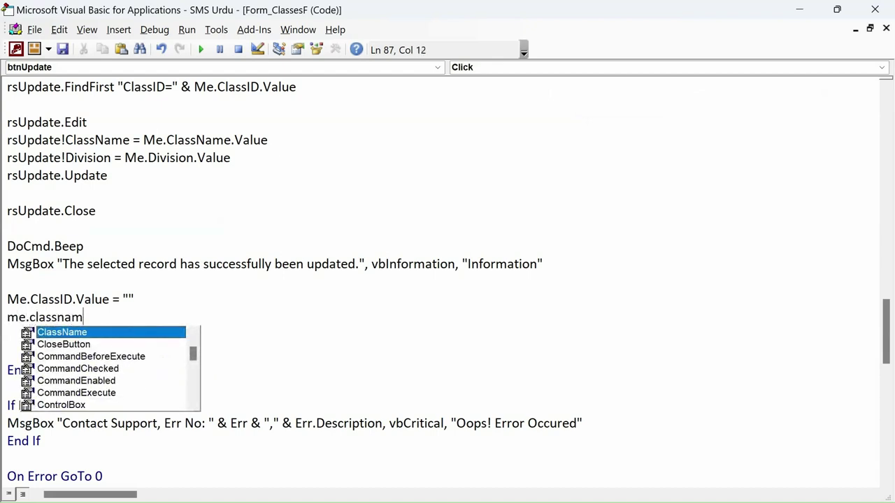
key("Tab")
type(".value =")
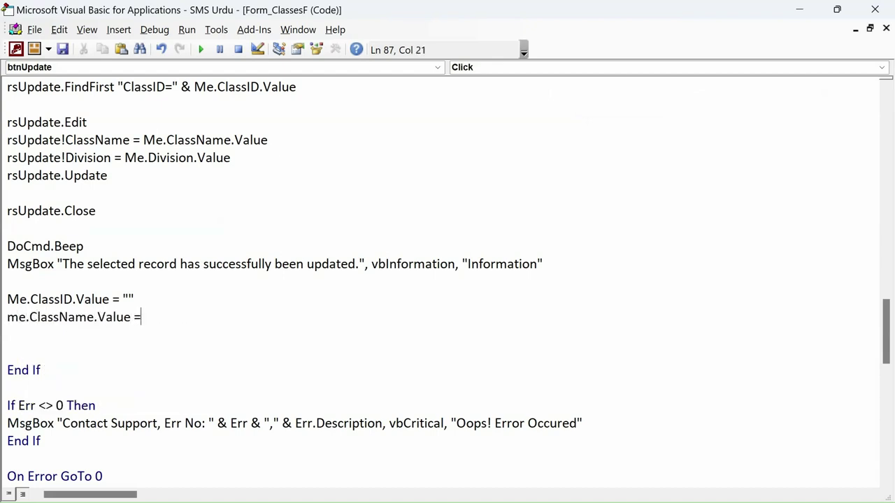
type(" \"\"")
key("Return")
- Add the statement Me.Division.Value = "" on the line below the ClassName reset
type("me.")
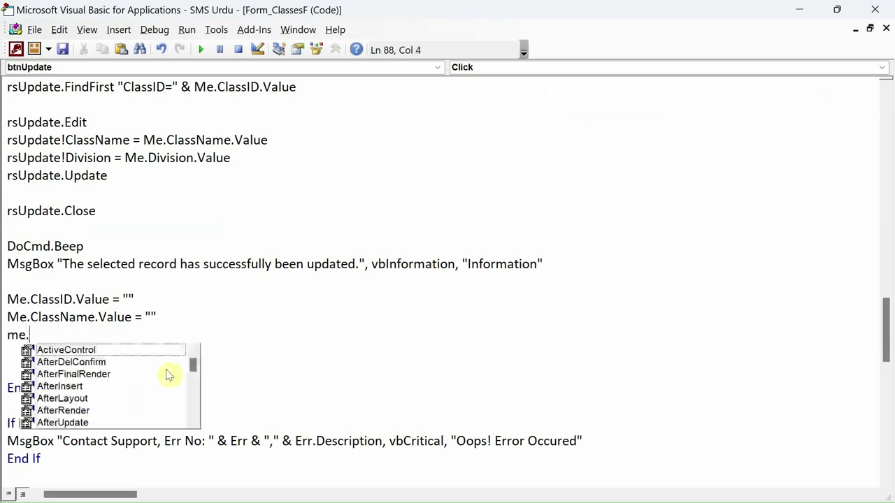
type("div")
key("Tab")
type(".ba")
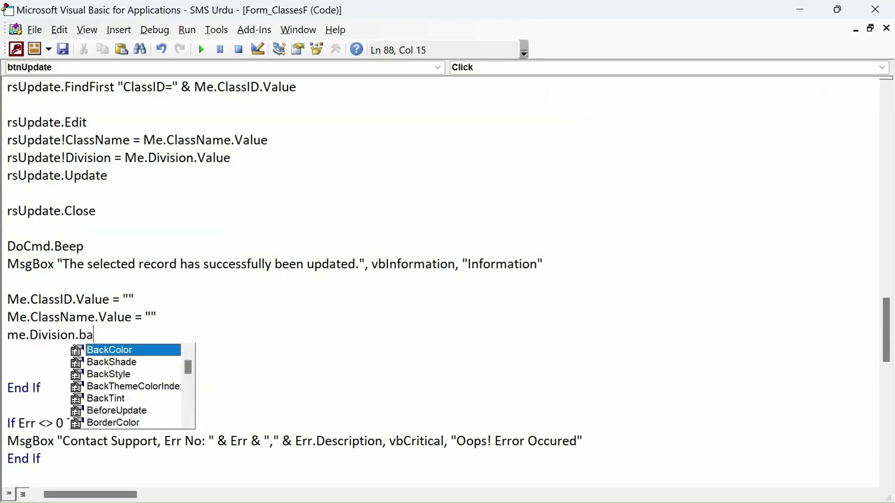
key("BackSpace")
type("valu")
key("Tab")
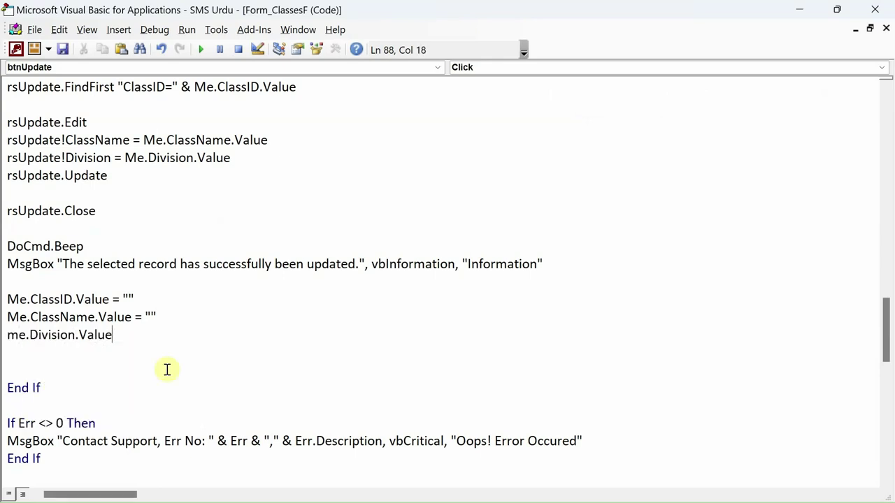
type("=")
key("Return")
- Add the statement Me.Status.Value = "" on the line below the Division reset
type("me")
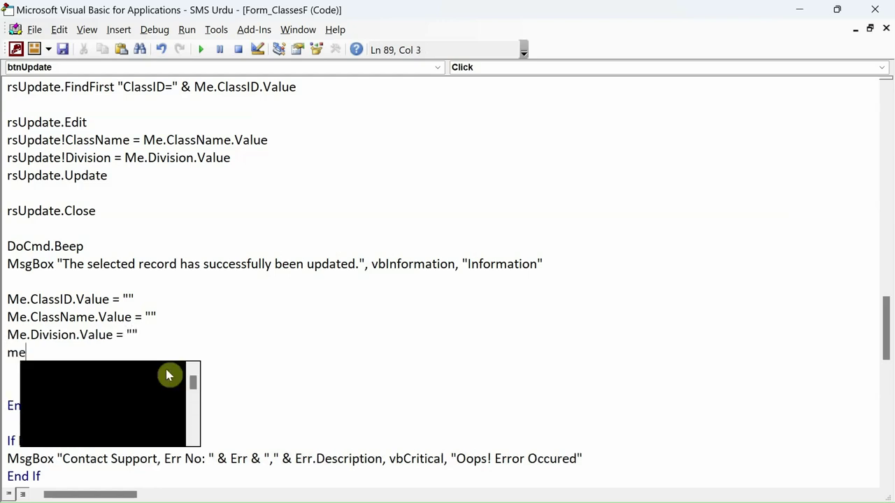
type(".Status.valu")
key("Tab")
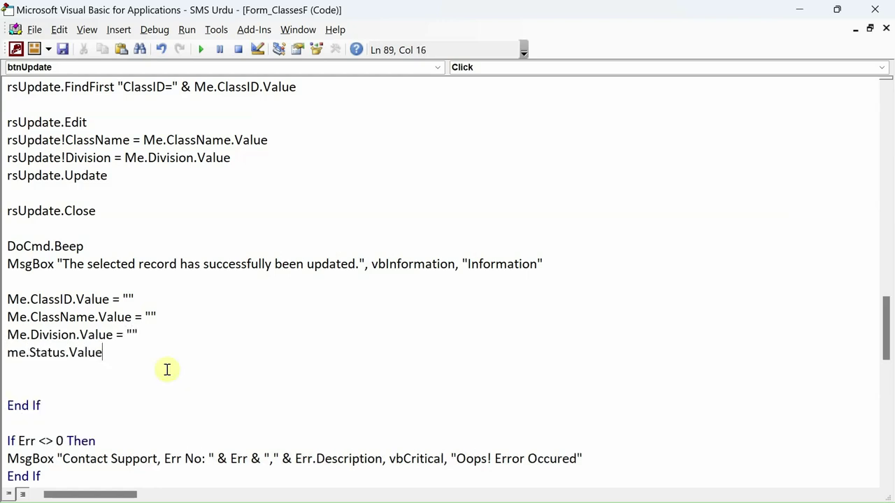
type("= \"\"")
key("Return")
- Add the statement Me.UpdatedOn.Value = "" on the line below the Status reset
type("me.update")
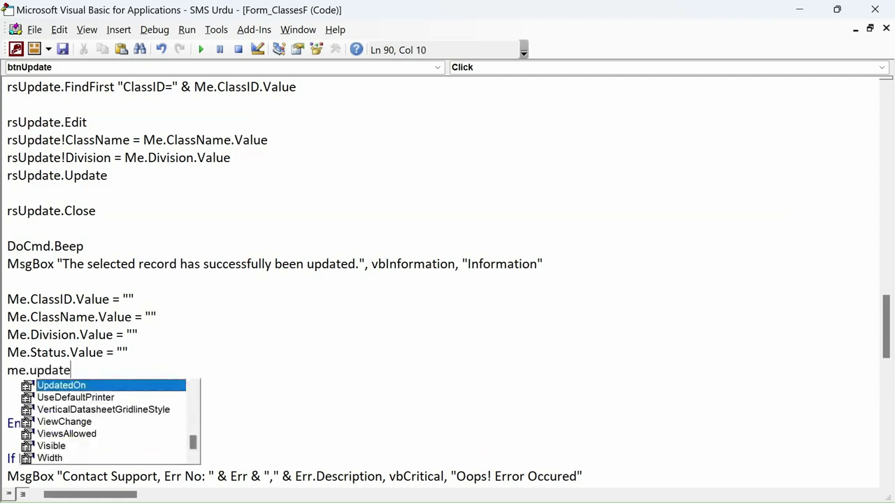
key("Tab")
type(".valu")
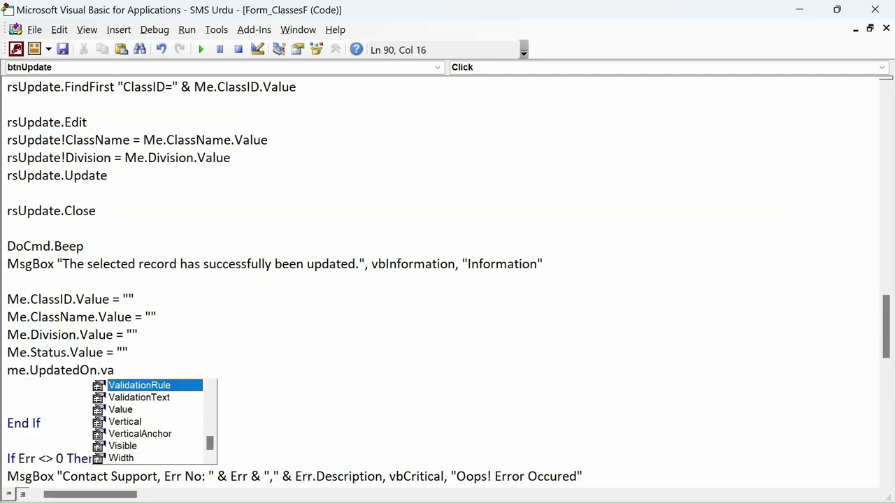
key("Tab")
type("= ")
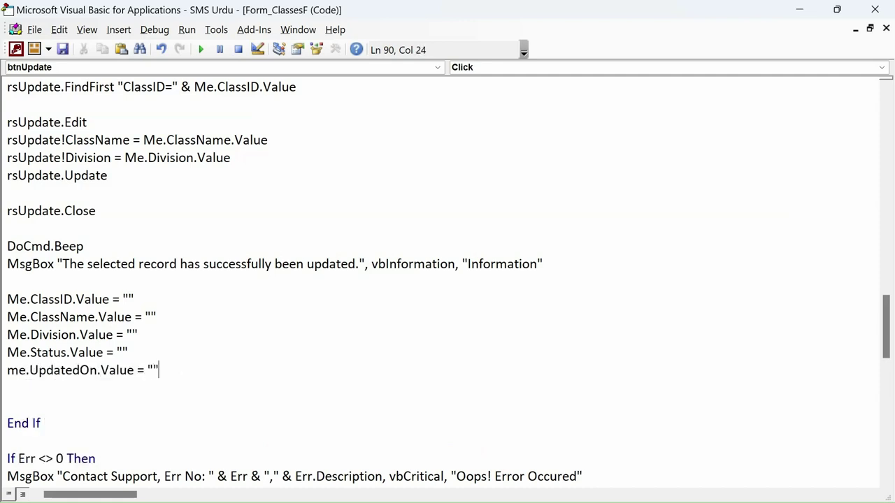
type("\"\"")
key("Return")
- Compare the five field-clearing lines with the form's fields and remove the surplus blank line above End If
left_click_drag(167, 370, 8, 299)
key("alt+F11")
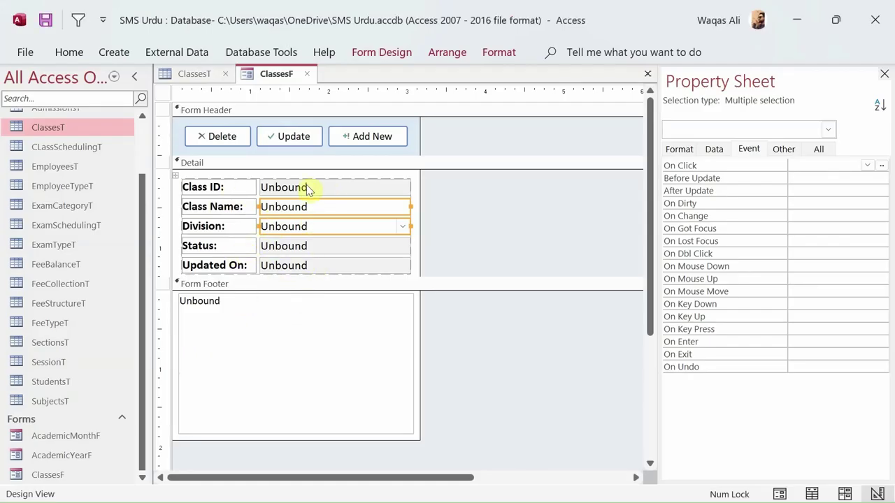
key("alt+F11")
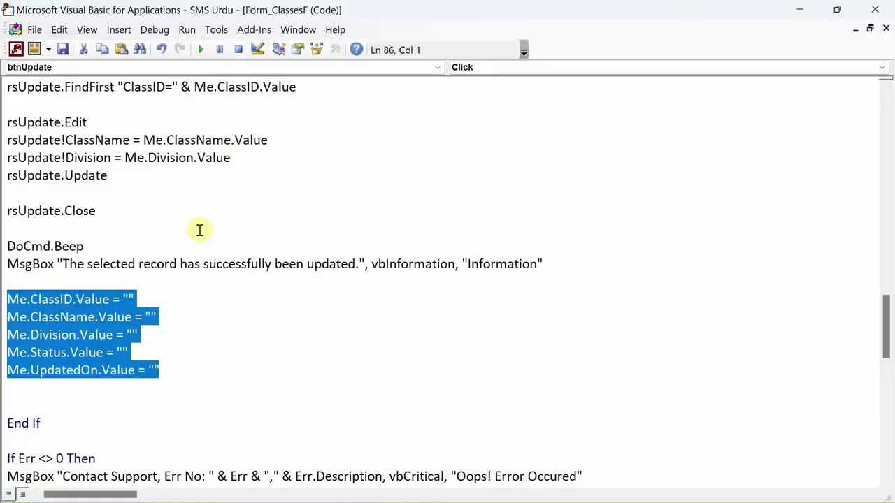
left_click(70, 408)
key("BackSpace")
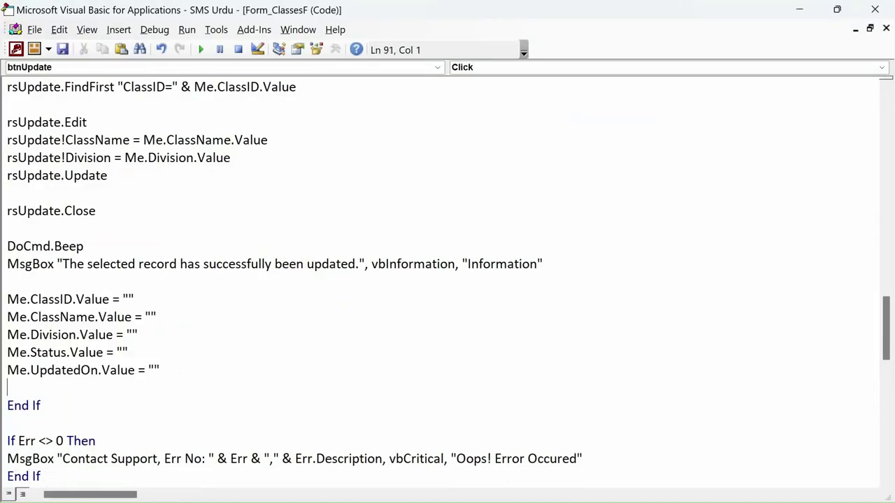
- Compile the SMS Urdu project and close the VBA editor
left_click(155, 30)
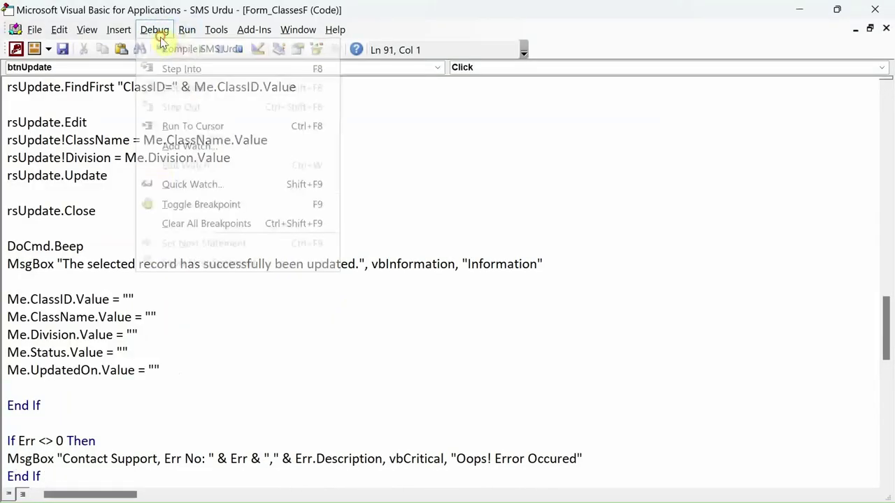
left_click(179, 51)
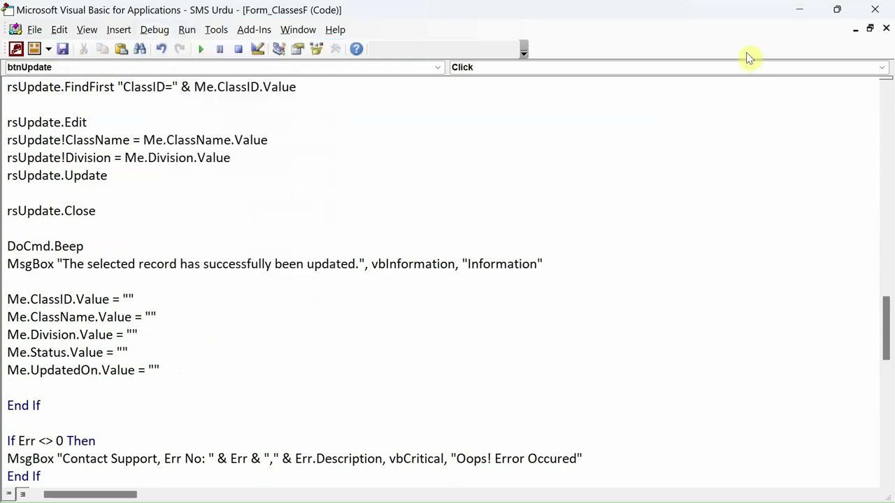
left_click(874, 9)
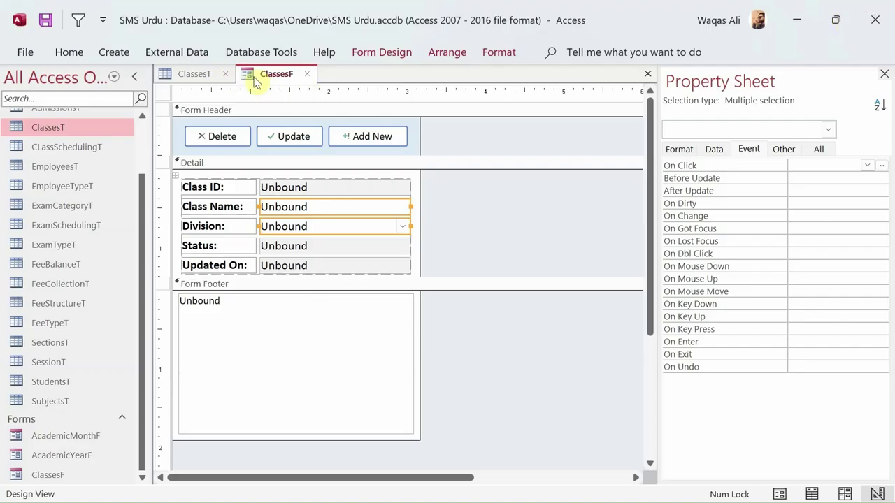
- Open the ClassesF form in Form View to test the update procedure
left_click(197, 78)
left_click(259, 75)
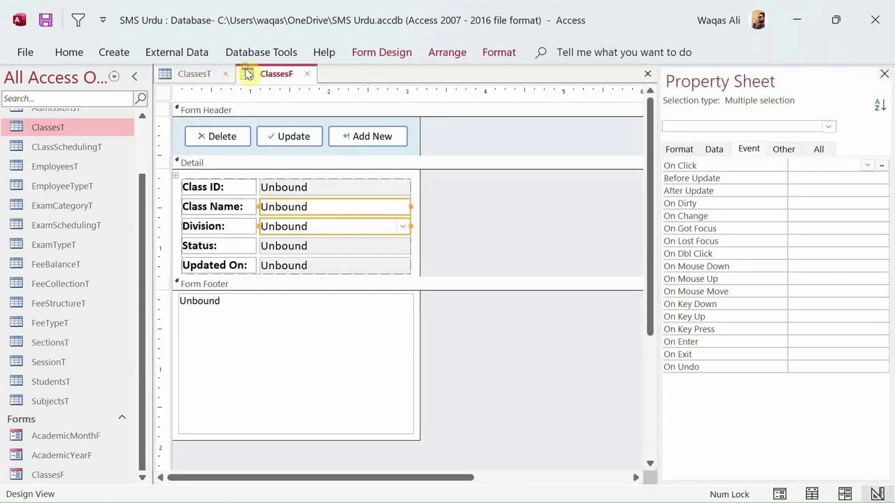
right_click(260, 77)
left_click(303, 162)
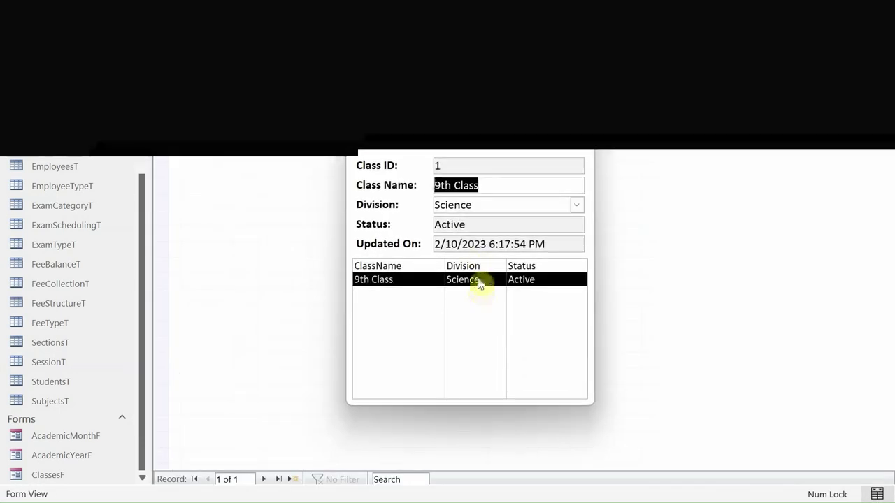
- Load the 9th Class row into the form fields and append "ssss" to the Class Name
left_click(479, 279)
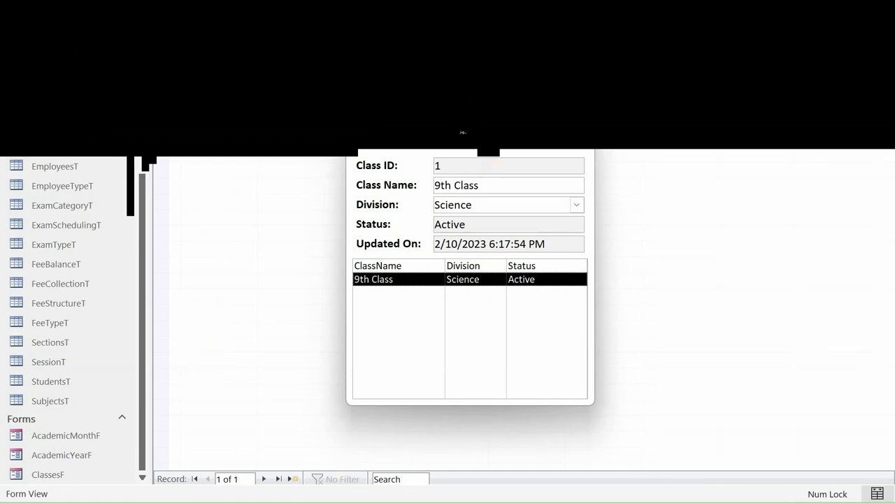
left_click_drag(461, 98, 530, 142)
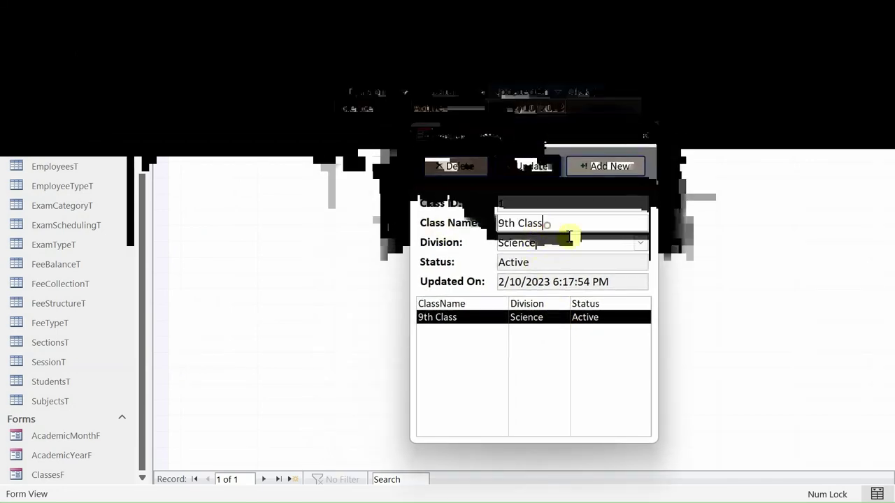
type("ssss")
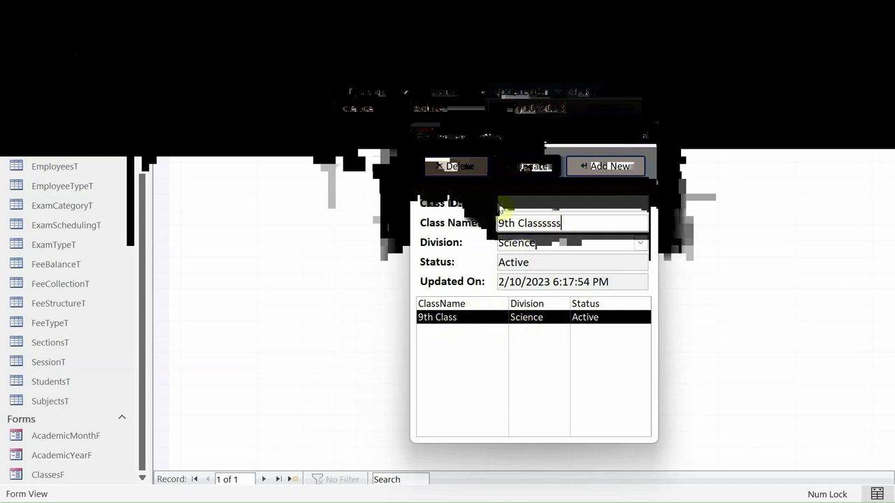
- Return the form to Design View and open the Update button's On Click code
right_click(502, 144)
left_click(554, 248)
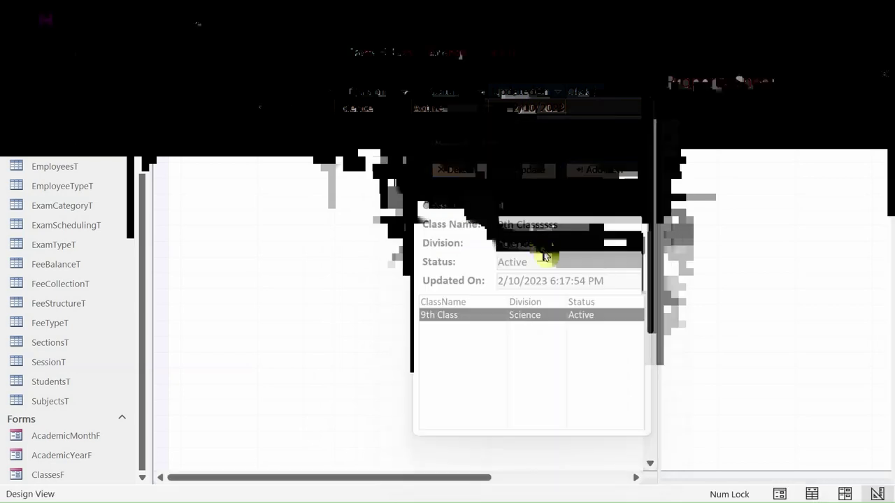
left_click(294, 138)
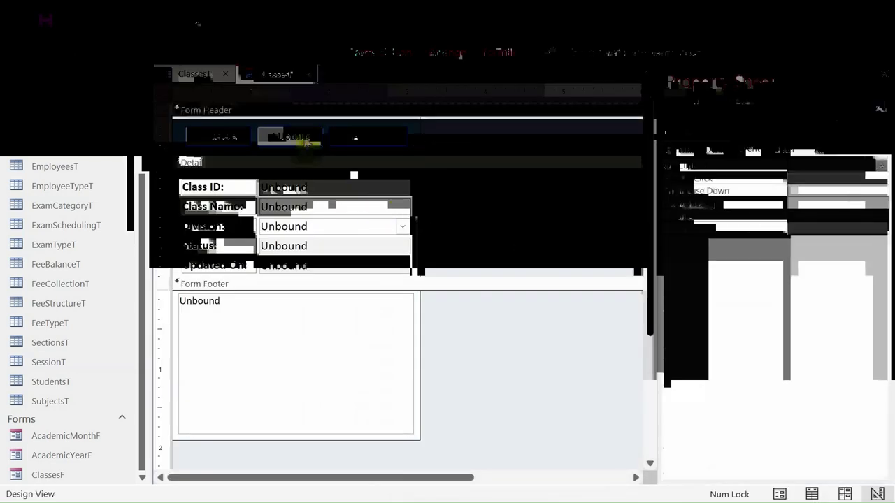
left_click(881, 166)
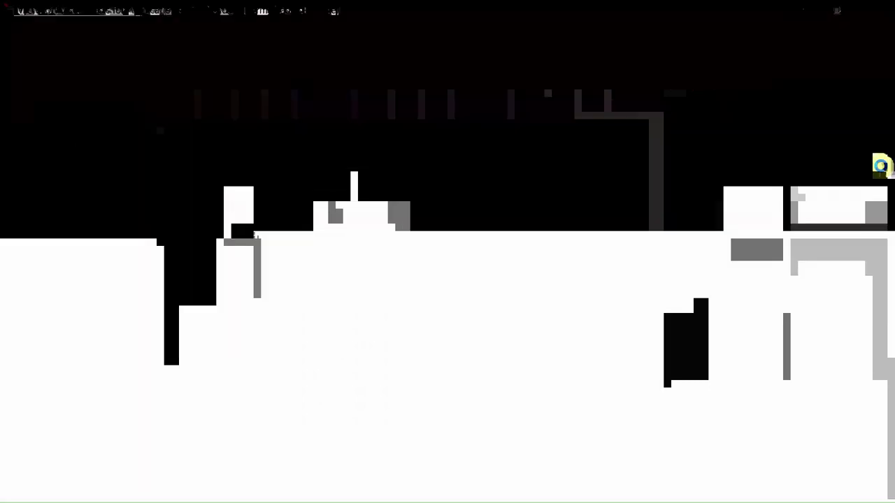
- Add a Me.List.Requery line below the success MsgBox in the btnUpdate_Click procedure
scroll(174, 371, "down", 1)
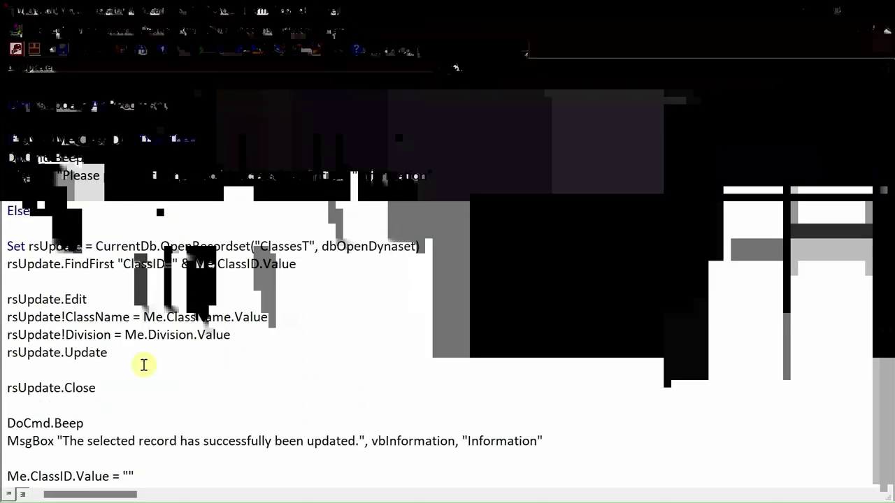
scroll(140, 399, "down", 1)
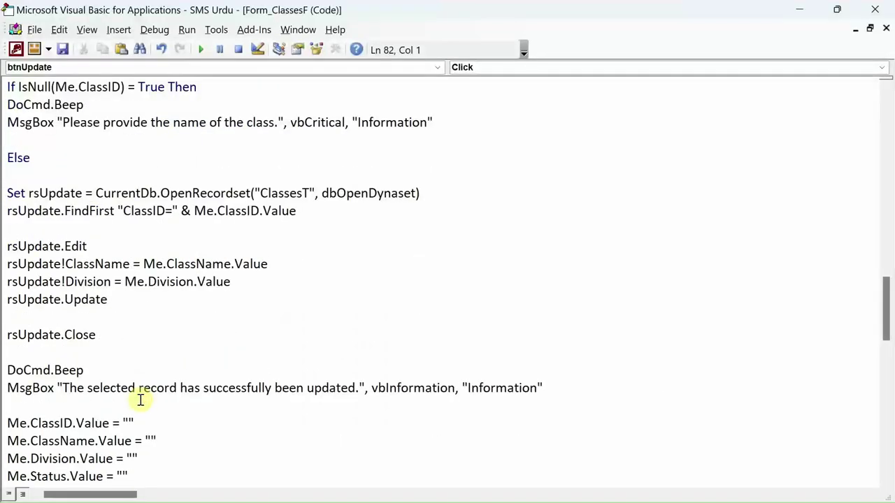
key("Return")
key("Return")
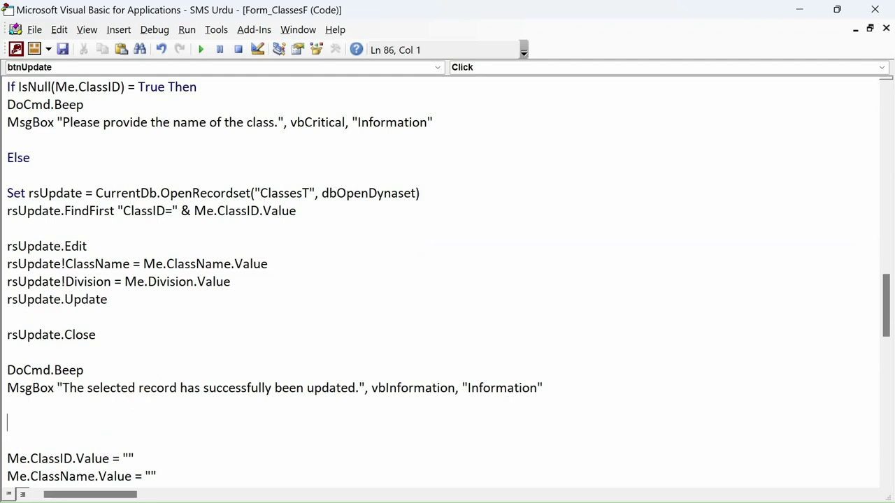
type("me")
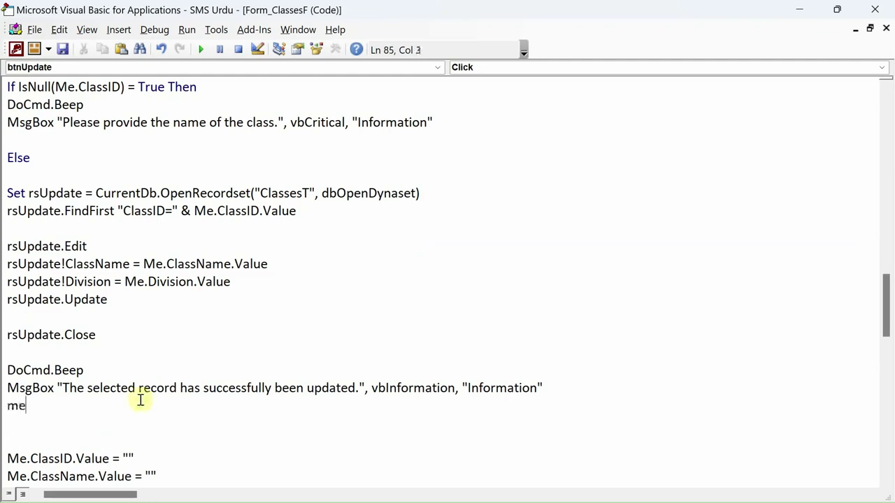
type(".list.req")
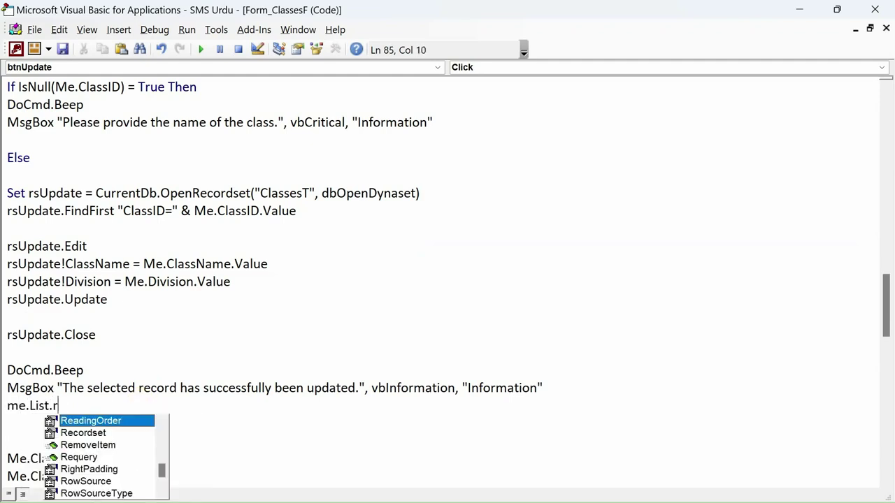
key("Tab")
key("Down")
key("Down")
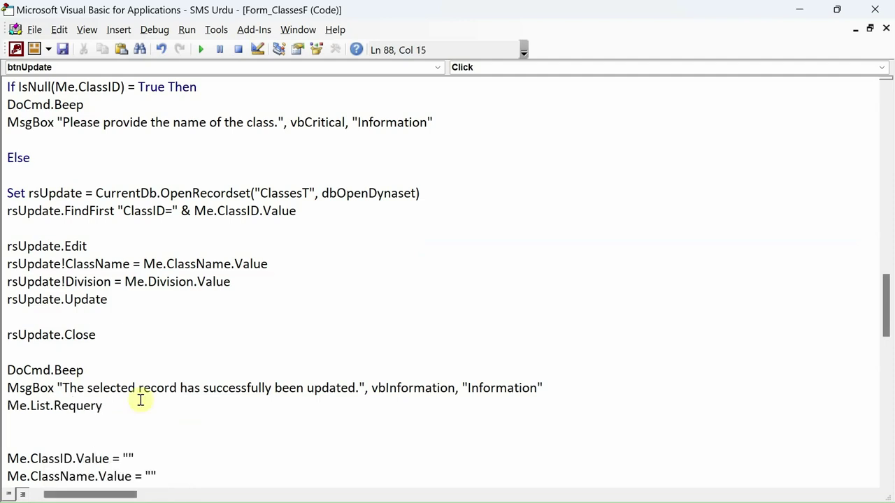
key("BackSpace")
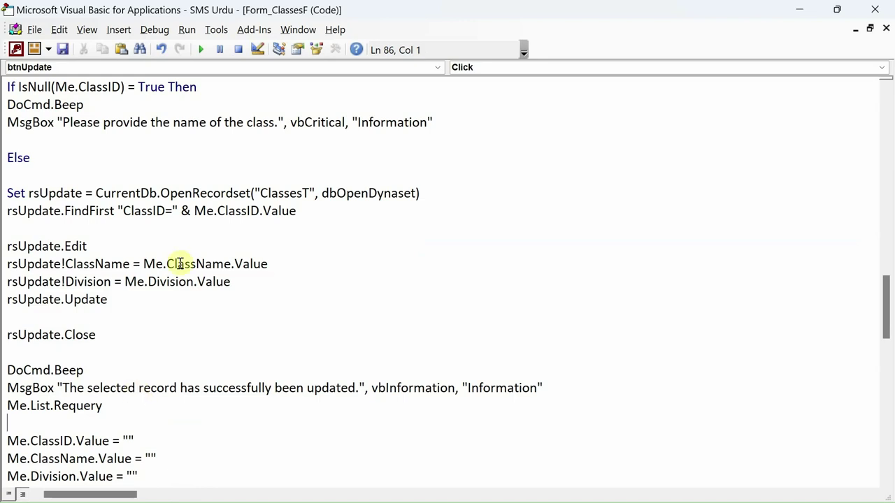
- Compile the project, close the code editor and open the ClassesF form in Form View
left_click(154, 30)
left_click(168, 49)
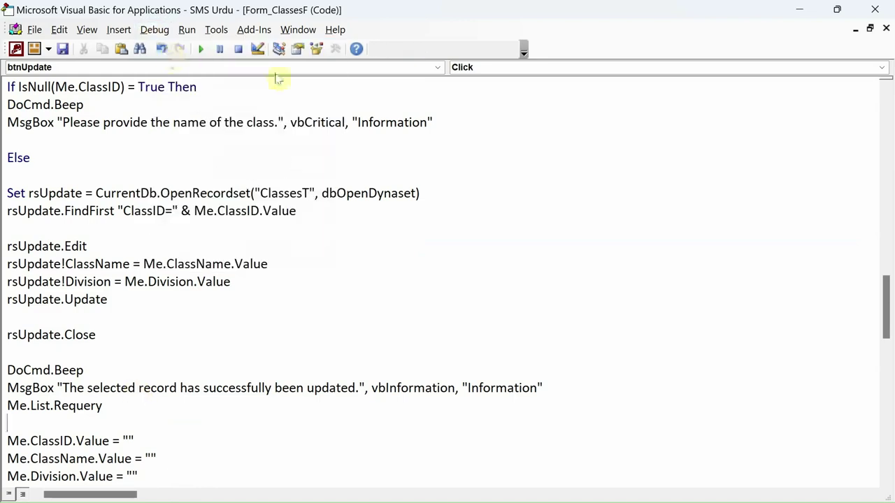
left_click(874, 9)
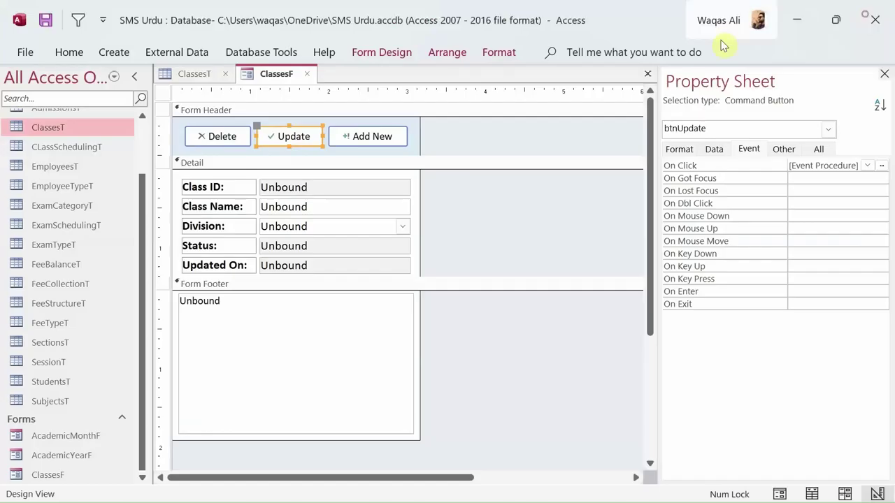
right_click(259, 75)
left_click(303, 165)
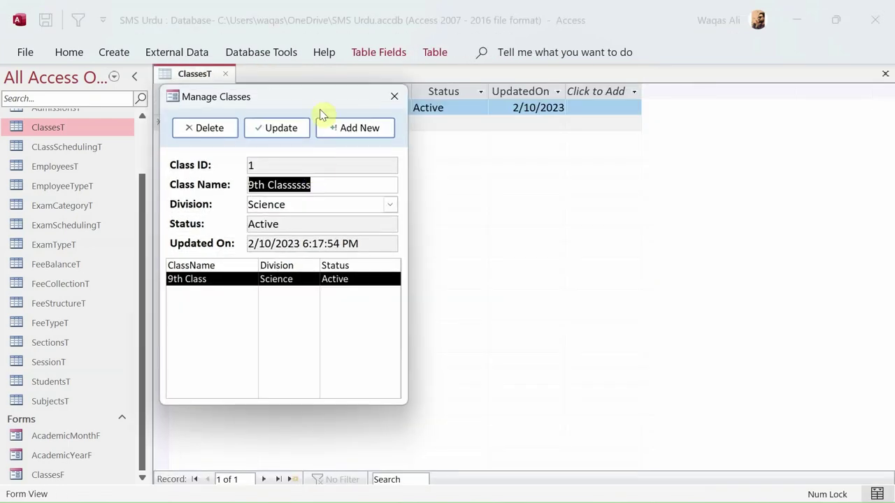
- Reposition the Manage Classes form, run Update on the altered Class Name and dismiss the confirmation message
left_click_drag(314, 94, 521, 104)
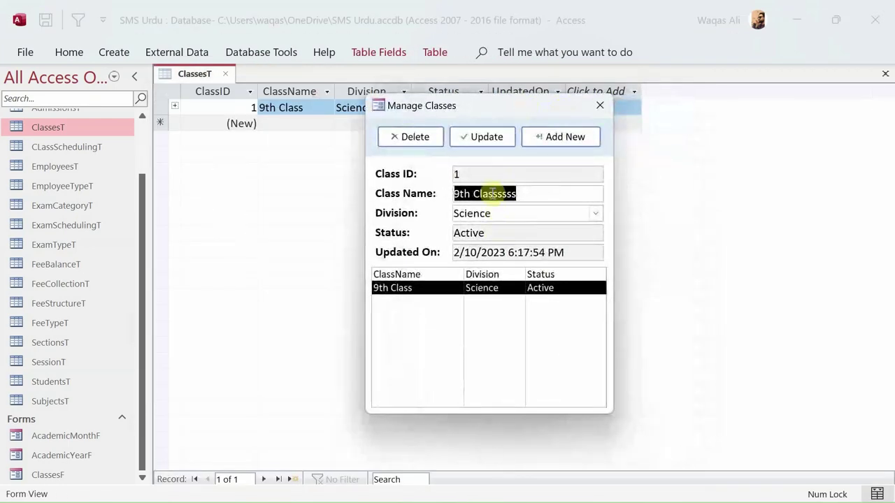
left_click(497, 107)
left_click_drag(476, 112, 427, 111)
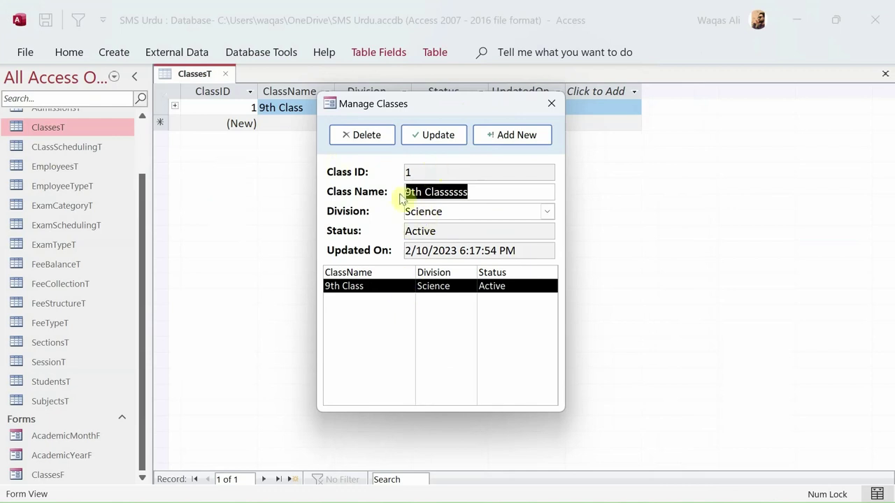
left_click(434, 138)
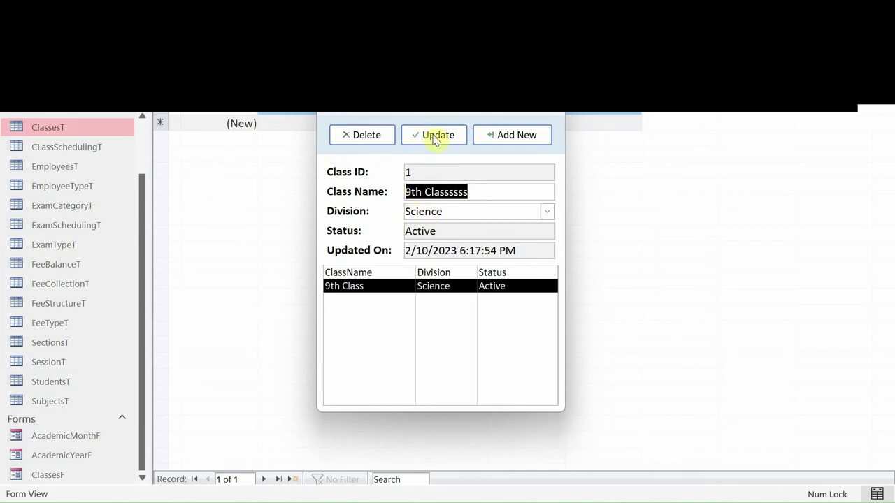
left_click(433, 137)
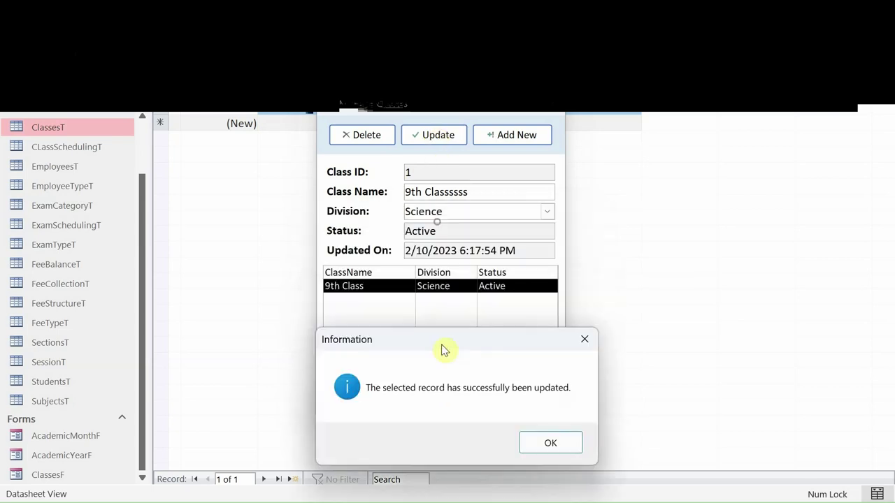
left_click_drag(445, 349, 438, 324)
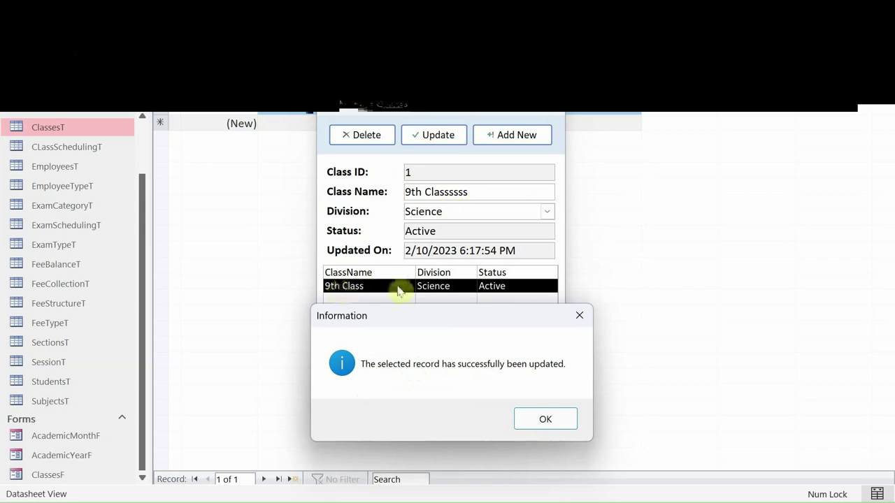
left_click(545, 421)
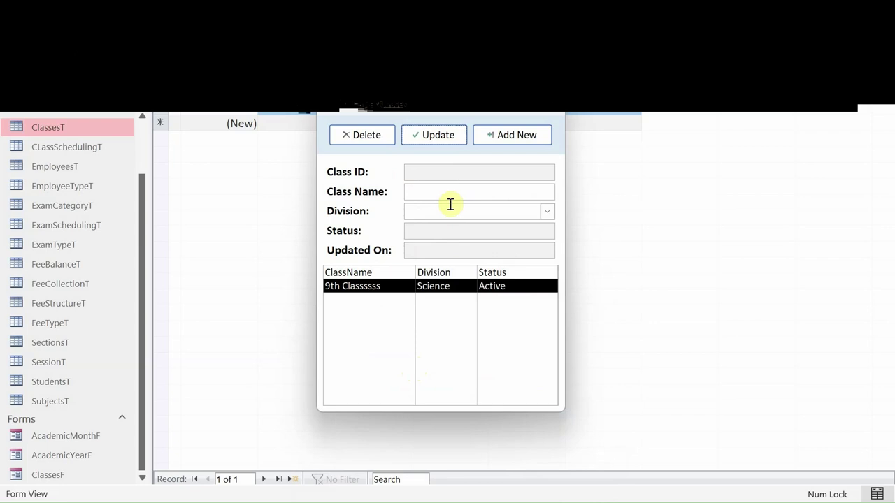
- Load the class row into the fields, restore the Class Name to "9th Class" and save it with Update
left_click(362, 287)
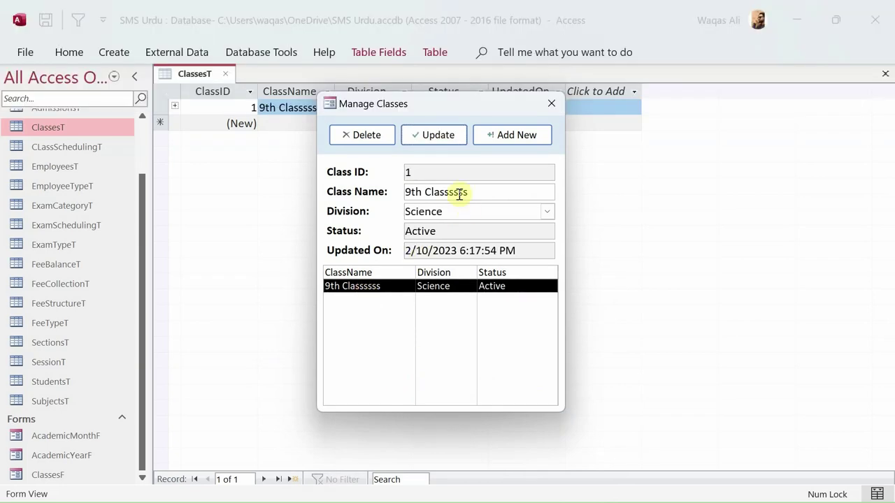
left_click_drag(449, 195, 519, 196)
key("BackSpace")
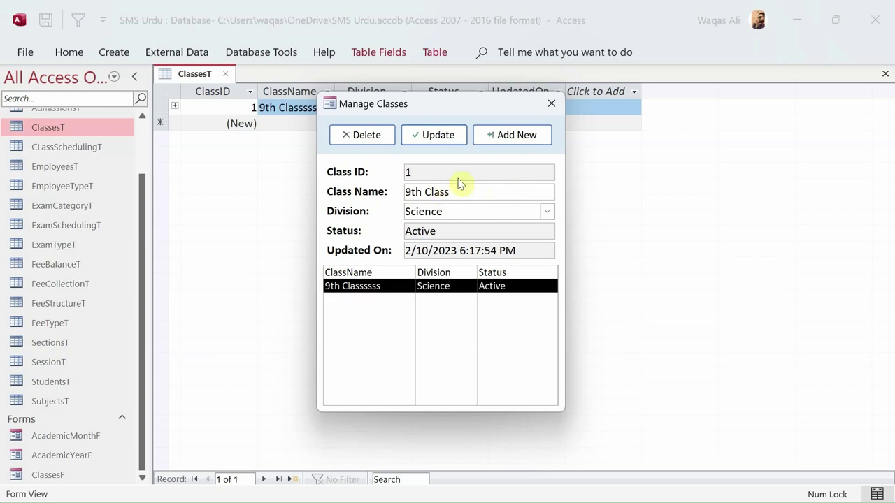
left_click(432, 134)
left_click(550, 323)
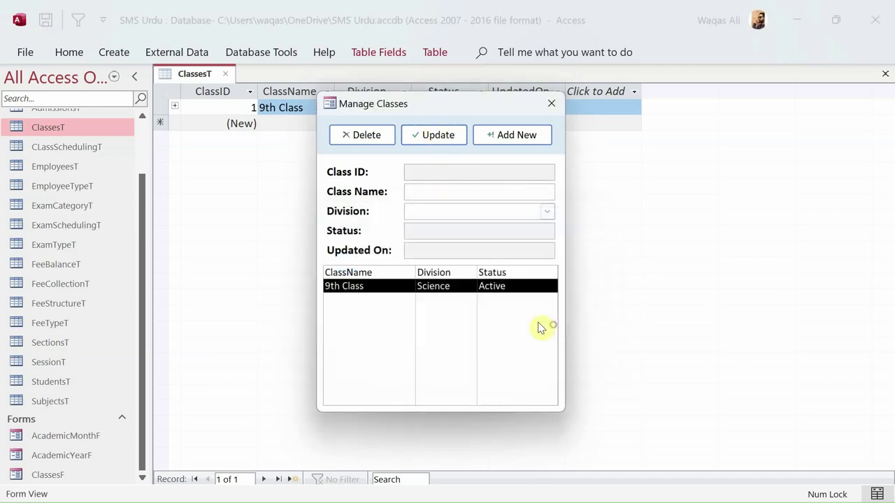
- Load the 9th Class row, try Delete, and open the Delete button's On Click code from Design View
left_click(442, 287)
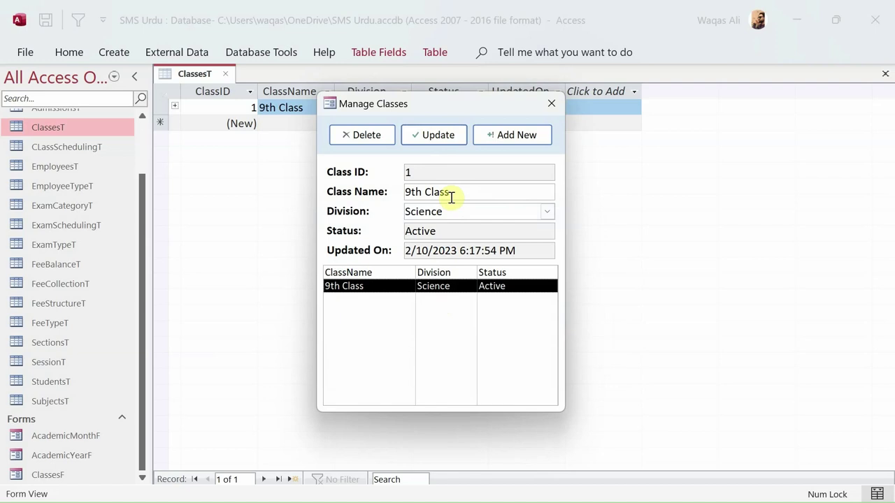
left_click(363, 139)
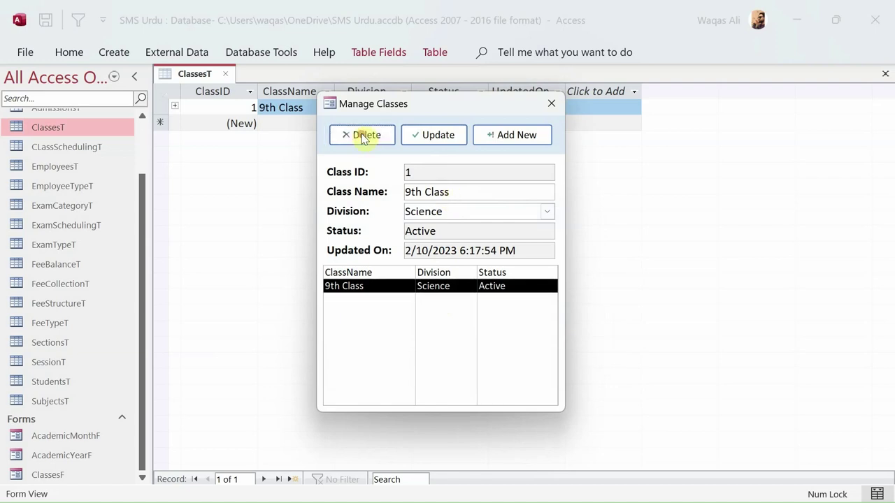
right_click(428, 115)
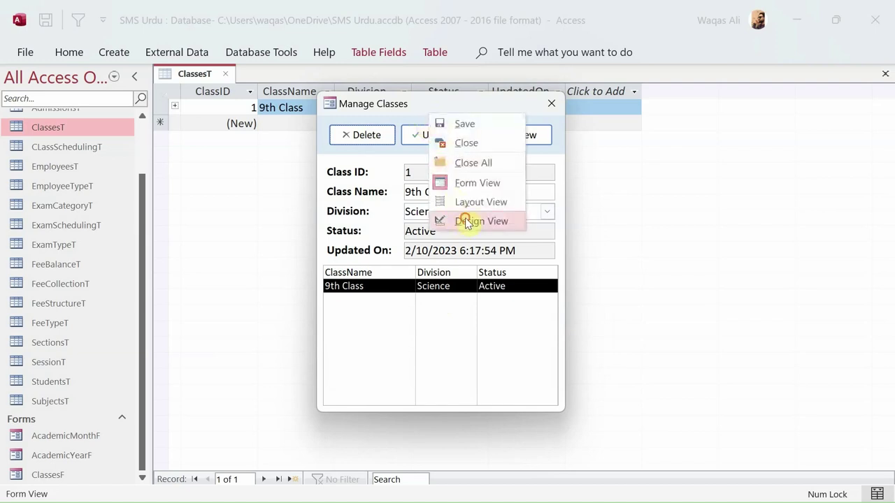
left_click(462, 222)
left_click(221, 136)
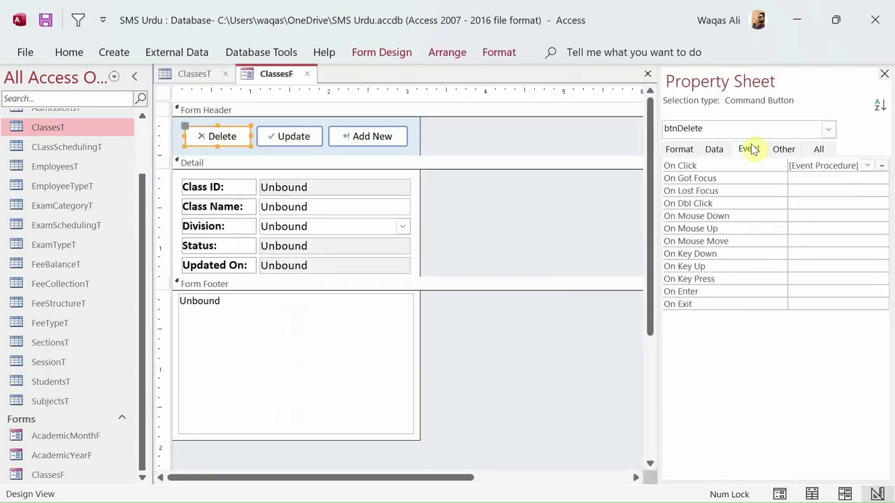
left_click(881, 167)
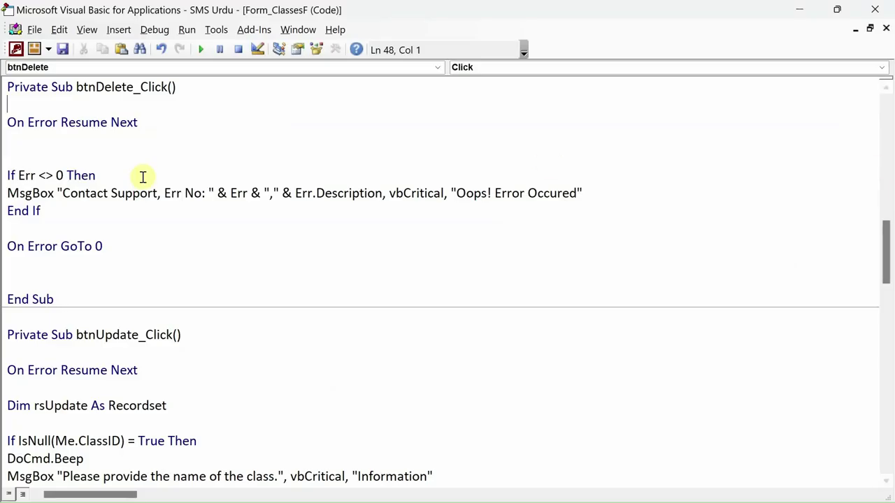
- Insert three blank lines below On Error Resume Next in the btnDelete_Click procedure
left_click(142, 145)
key("Return")
key("Return")
key("Return")
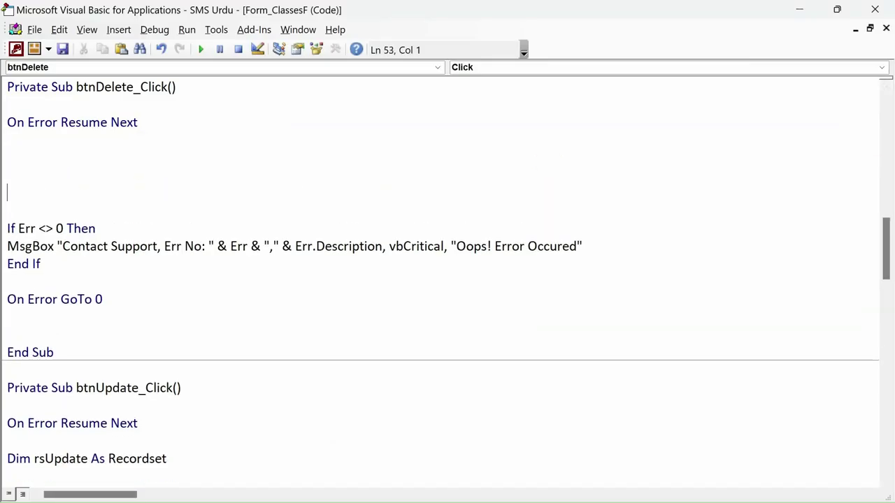
key("Up")
key("Up")
key("alt+F11")
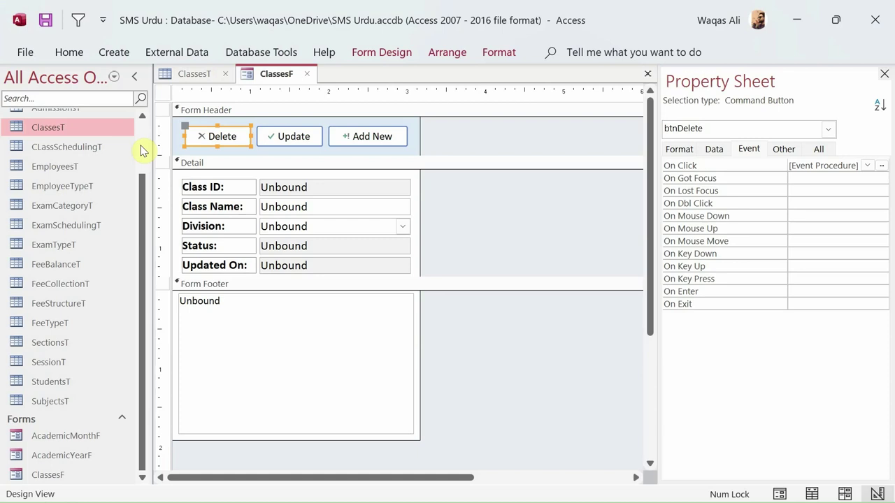
key("alt+F11")
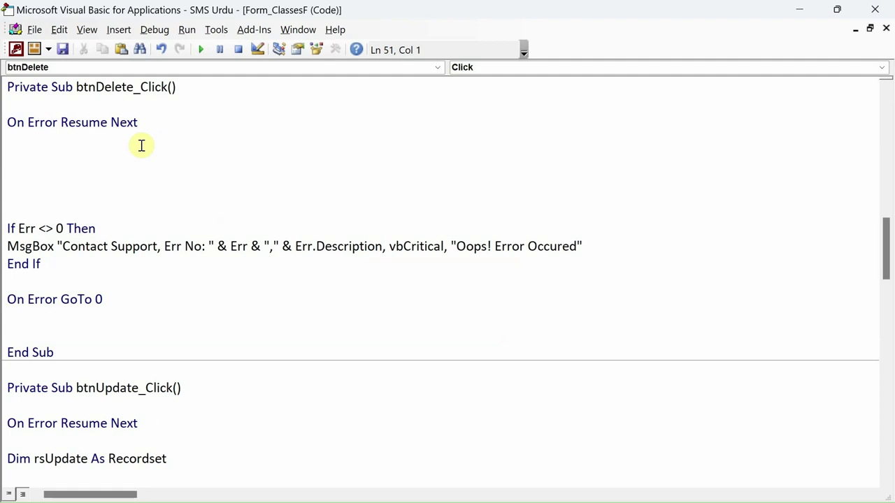
- Copy the IsNull(Me.ClassID) check through Else from btnUpdate_Click into btnDelete_Click and close it with End If
scroll(352, 334, "down", 3)
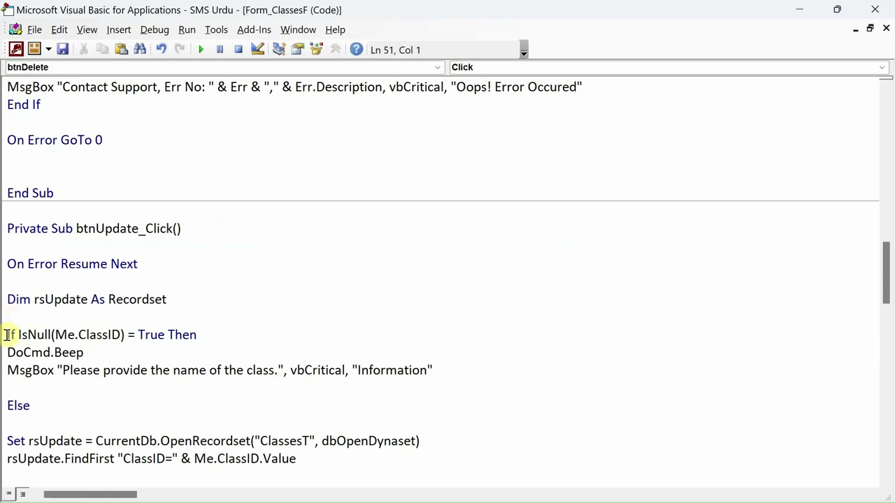
left_click_drag(6, 334, 51, 406)
scroll(219, 377, "up", 4)
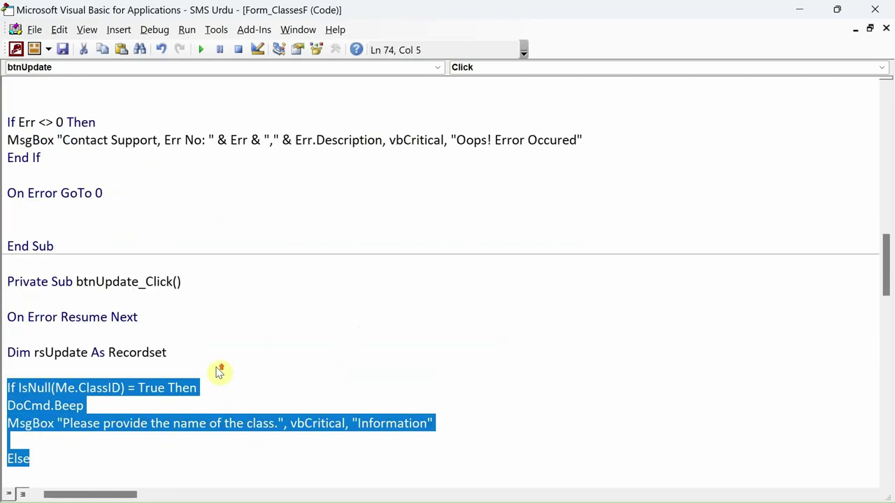
key("ctrl+c")
left_click(123, 220)
key("ctrl+v")
left_click(80, 204)
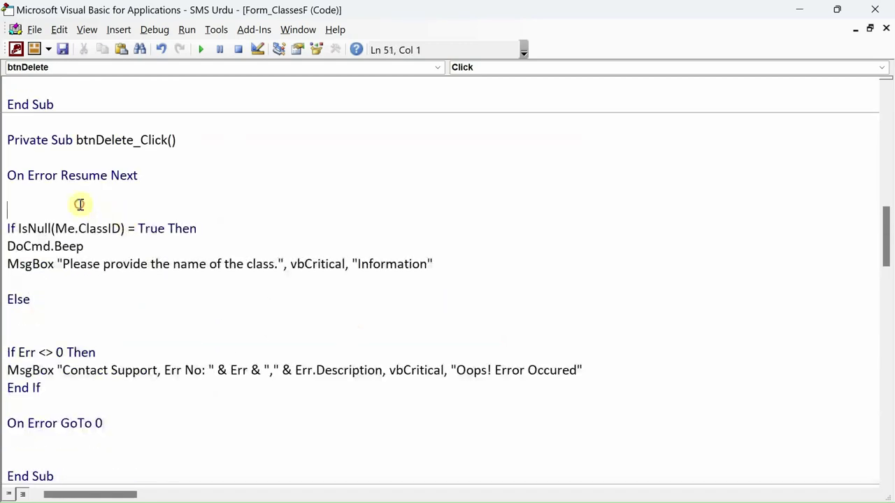
key("BackSpace")
left_click(87, 291)
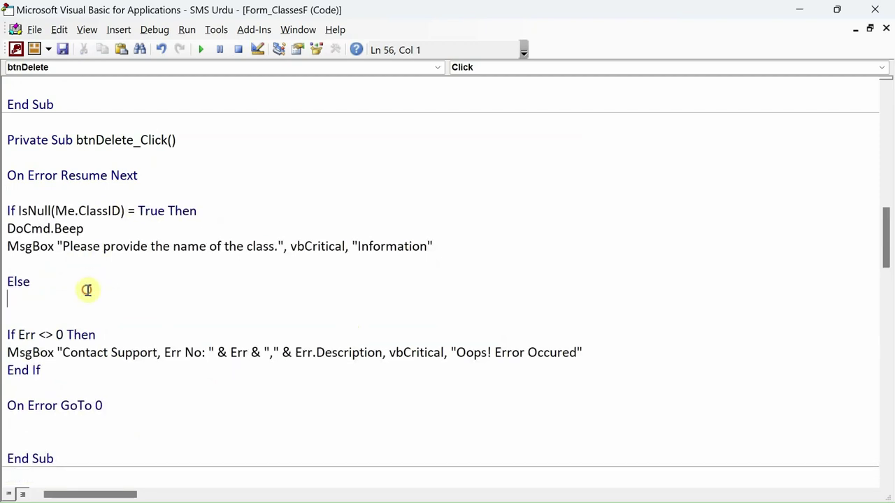
key("Return")
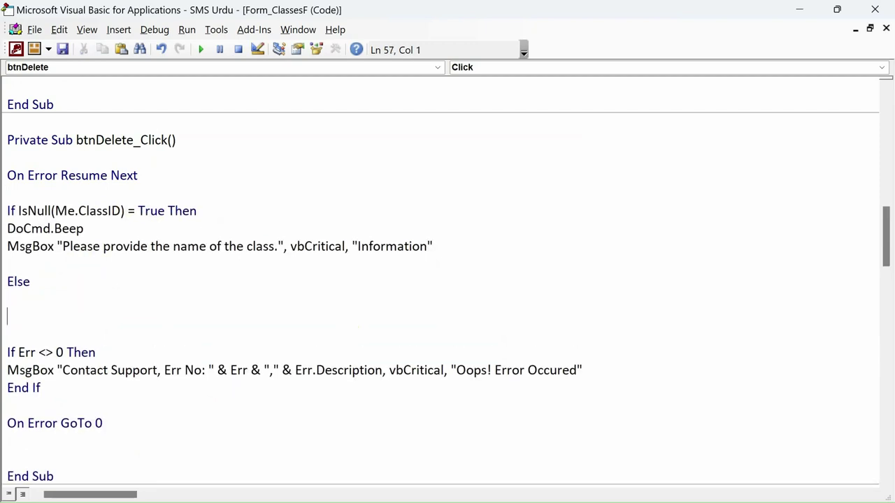
type("endif")
- Declare rsDelete As Recordset above the ClassID check in btnDelete_Click
key("Up")
key("Up")
key("Up")
key("Up")
key("Up")
key("Up")
key("Up")
key("Return")
key("Return")
key("Up")
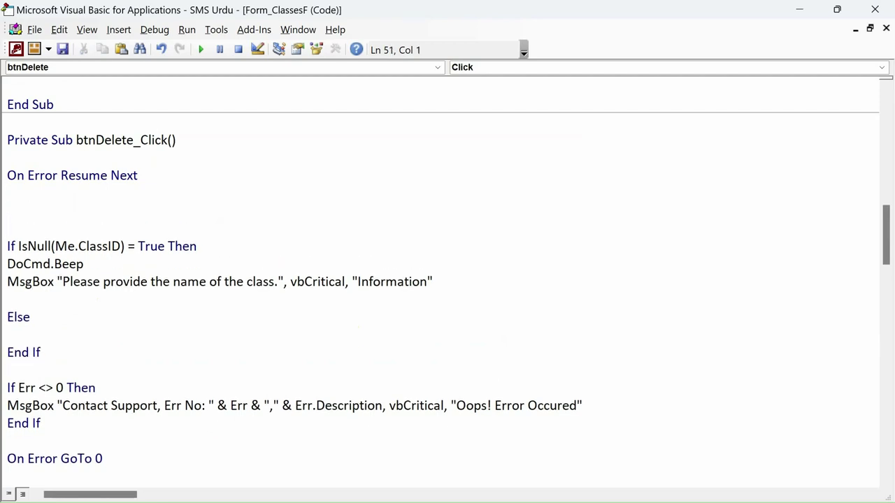
type("dim rsDelete as reco")
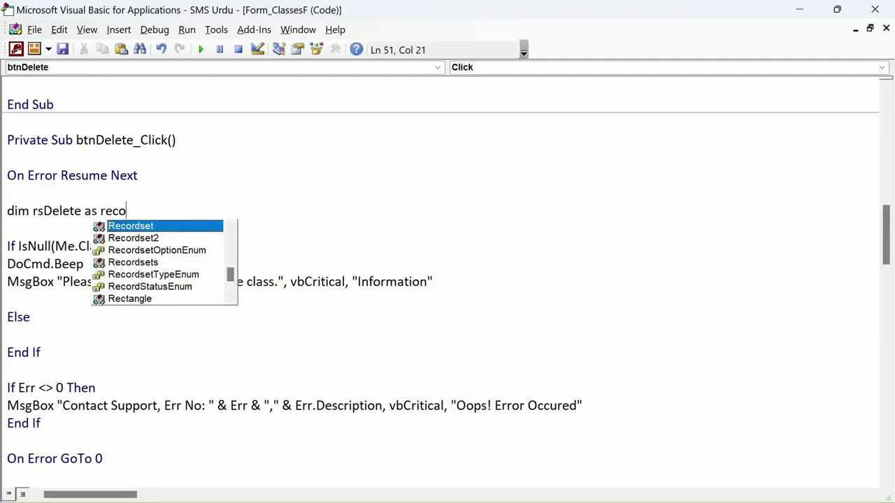
key("Tab")
key("Return")
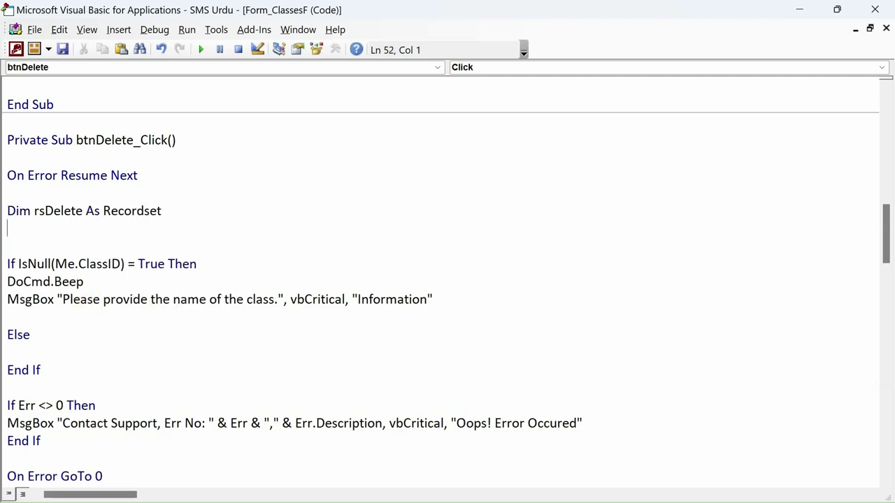
- Declare rsSQL As String directly below the rsDelete declaration in btnDelete_Click
type("dim rsSQL as str")
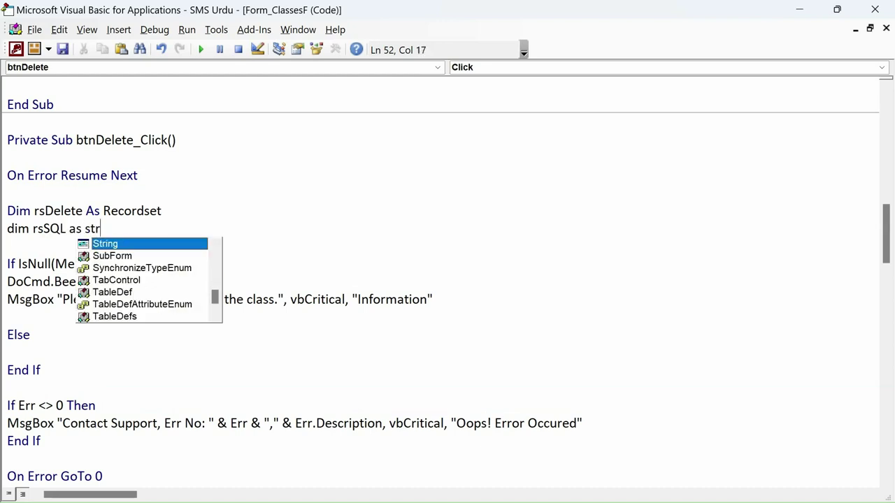
key("Tab")
key("Return")
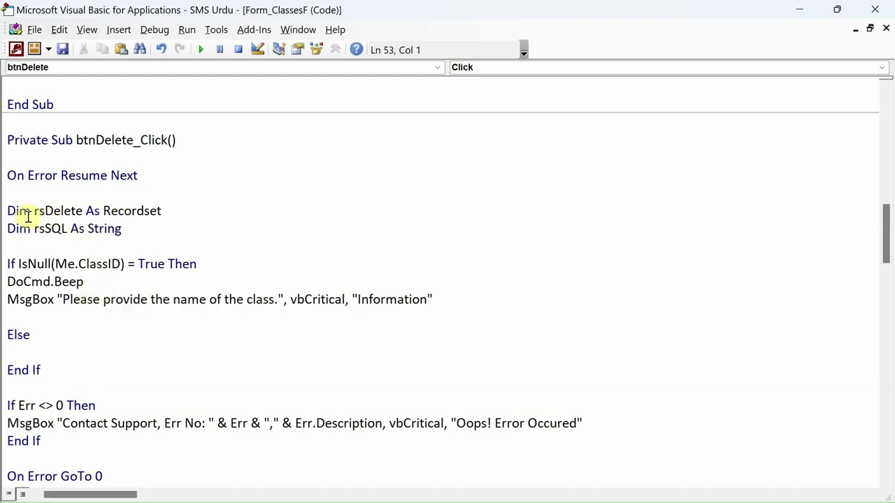
left_click_drag(165, 213, 4, 210)
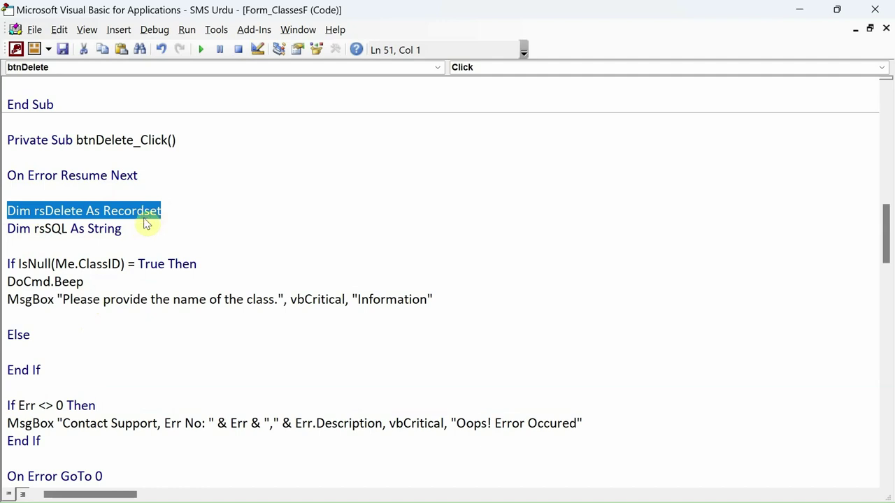
- Insert three more blank lines below Else in btnDelete_Click to make room for the deletion code
left_click(128, 346)
key("Return")
key("Return")
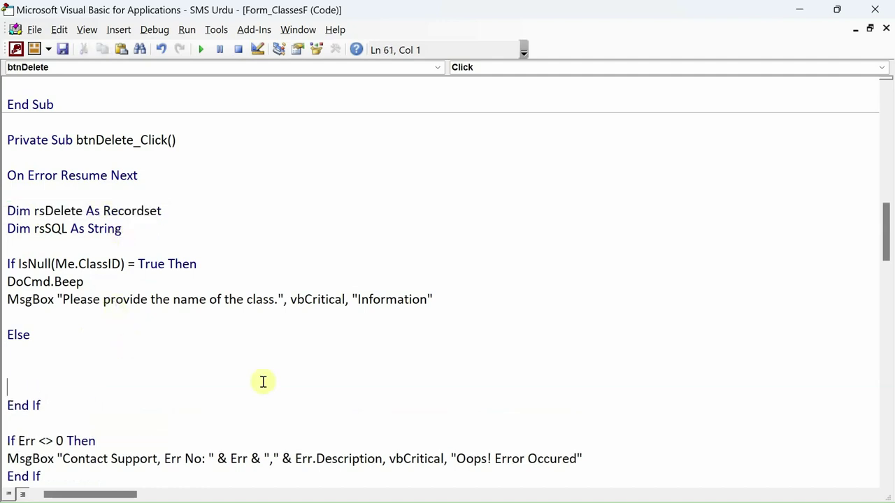
key("Return")
key("Up")
key("Up")
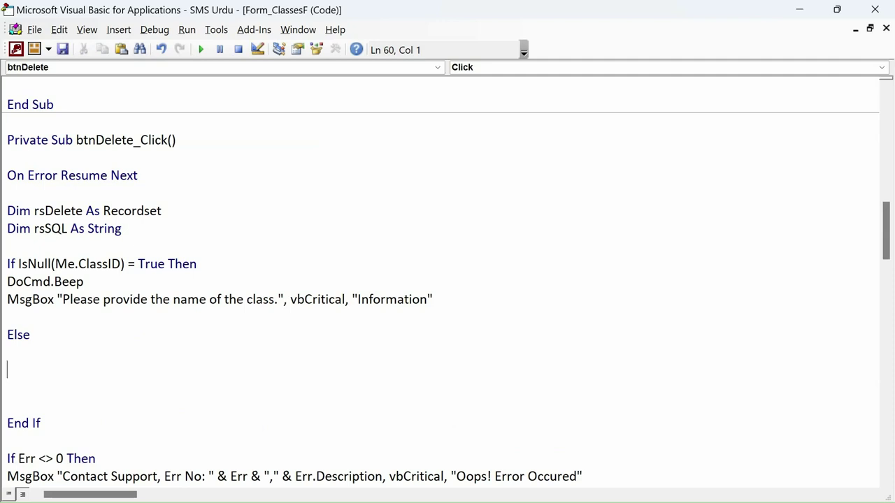
- Write dim rsdelete = currentdb.OpenRecordset("ClassesT") below Else in btnDelete_Click
type("dim rsdelete")
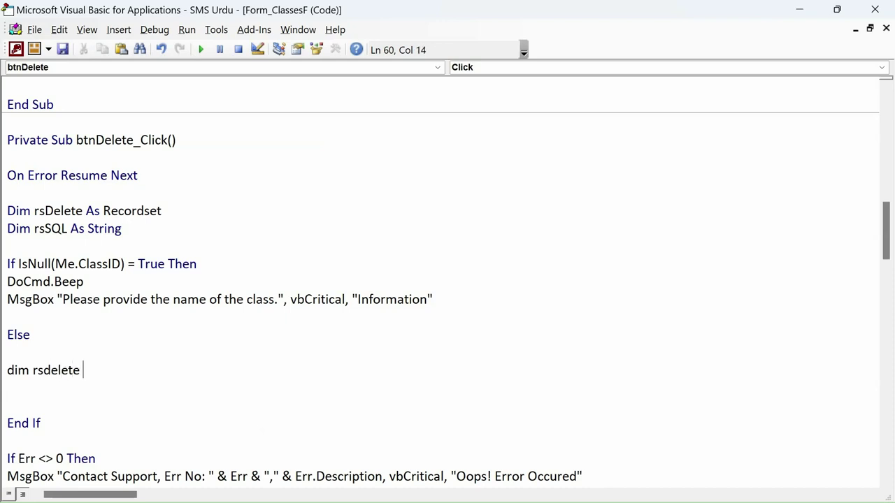
key("BackSpace")
type("= currentdb.")
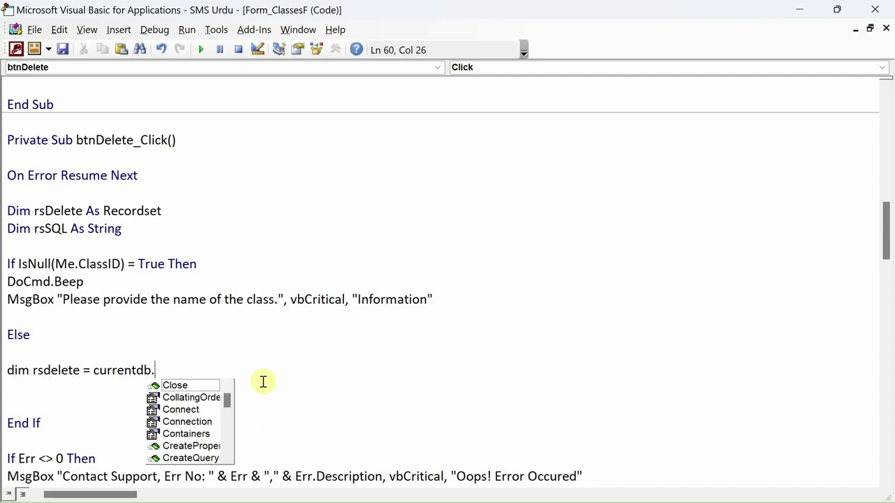
type("op")
key("Tab")
type("(")
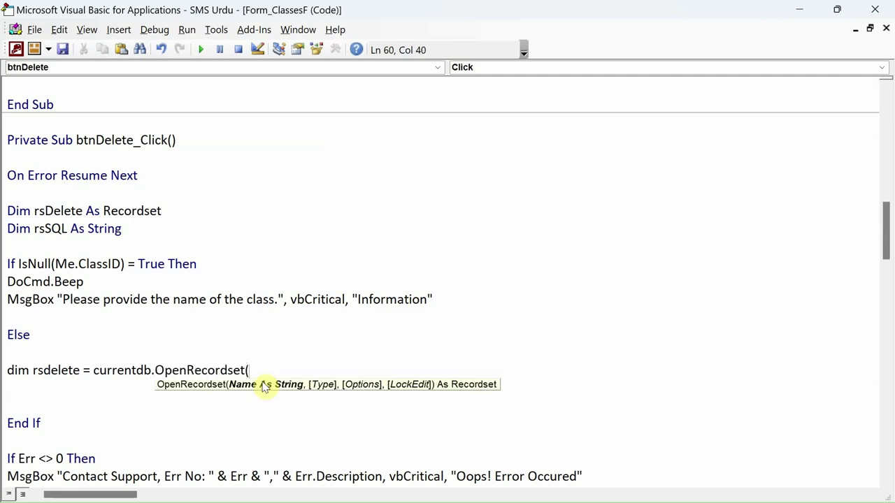
type(")")
key("Left")
type("\"\"")
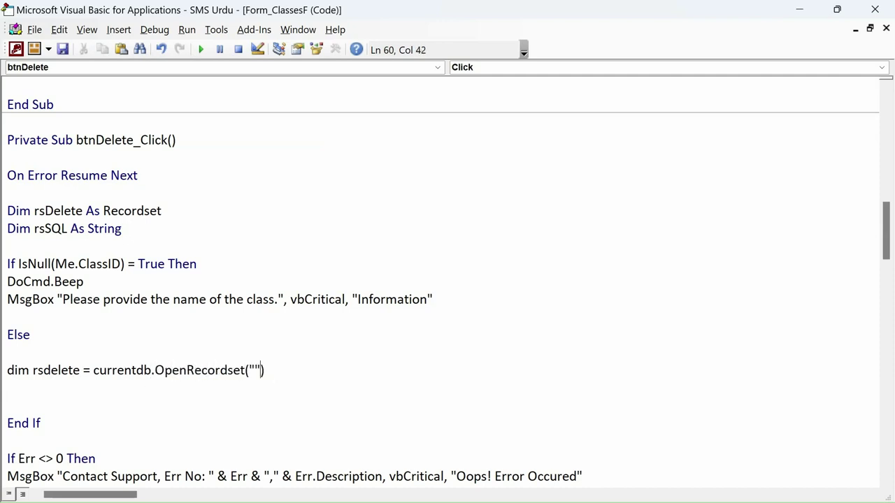
key("Left")
type("ClassesT")
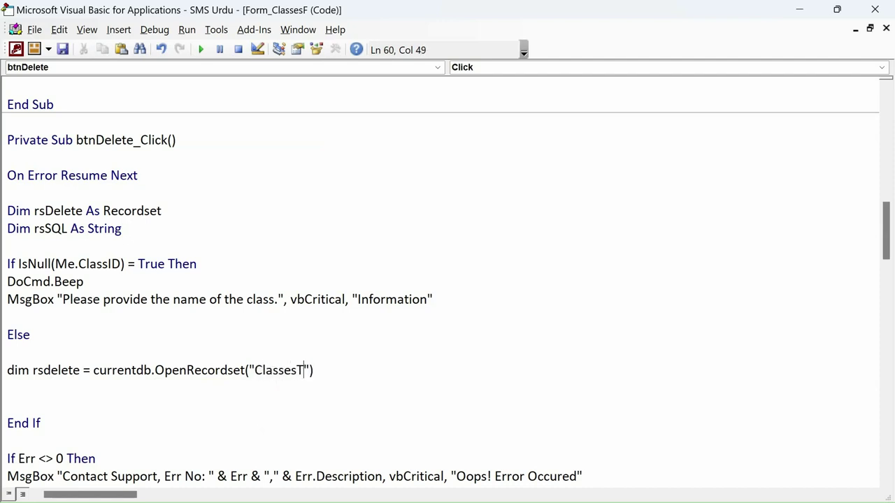
- Add dbOpenDynaset as the type argument of the OpenRecordset call and start new lines below it
key("Right")
key("Right")
key("Left")
type(",")
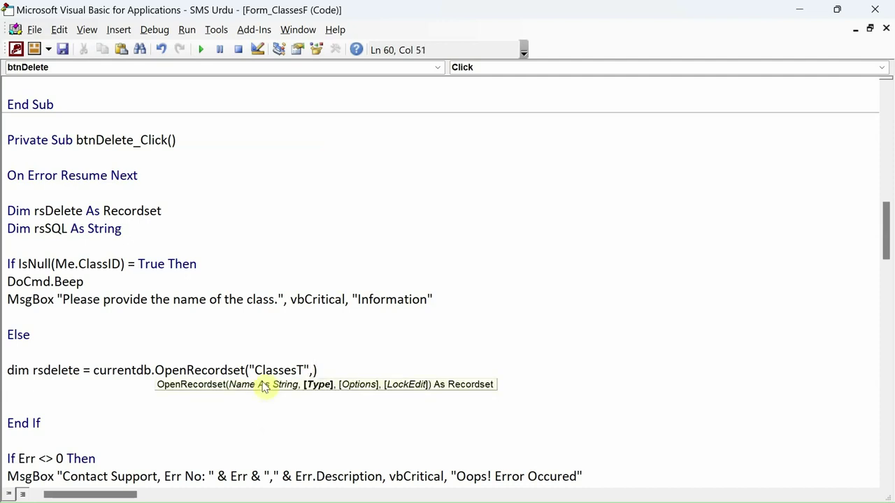
type("dbopendynaset")
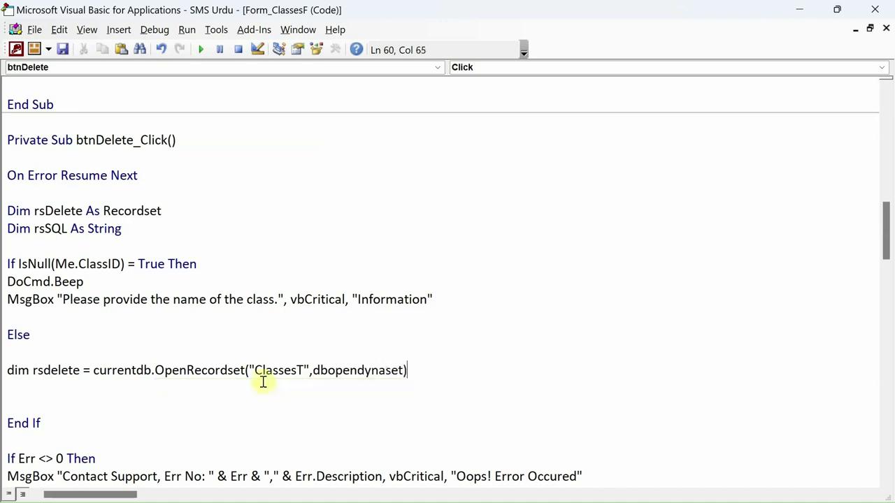
key("End")
key("Return")
key("Return")
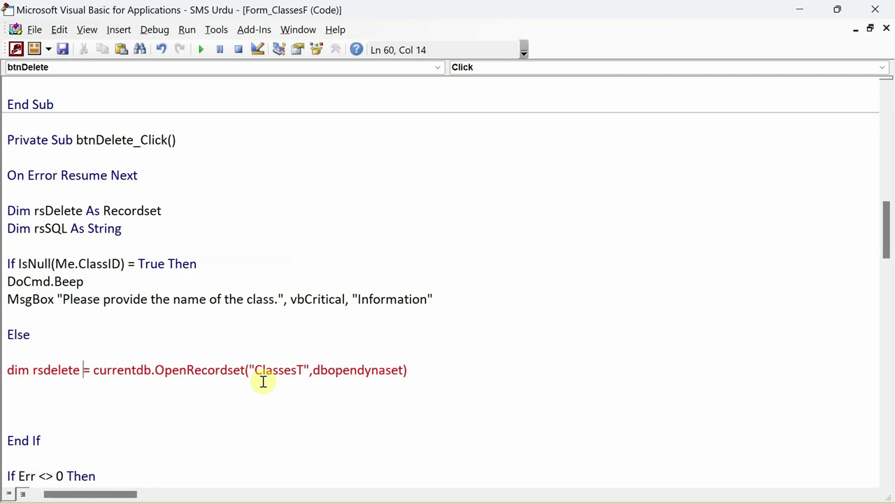
- Replace the dim keyword with Set in the rsDelete OpenRecordset line
key("Left")
key("Left")
key("Left")
key("Left")
key("Left")
key("Left")
key("Left")
key("Left")
key("Left")
key("Left")
key("BackSpace")
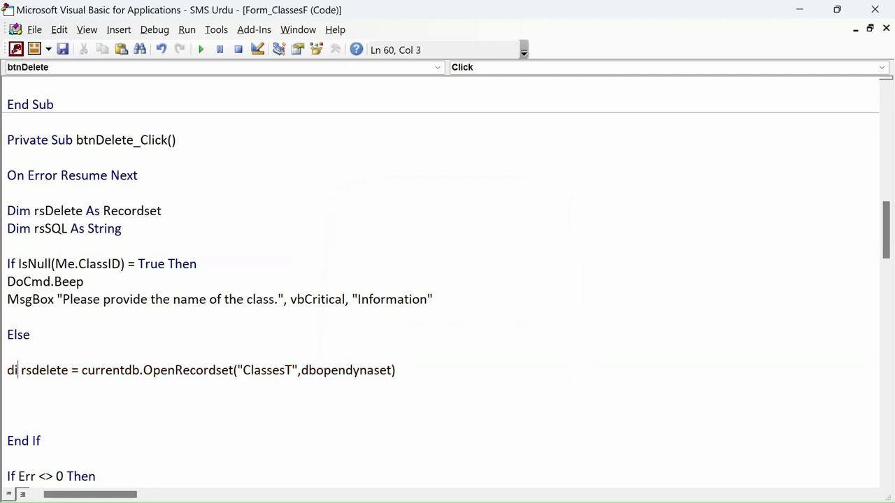
key("BackSpace")
key("BackSpace")
type("set")
key("Down")
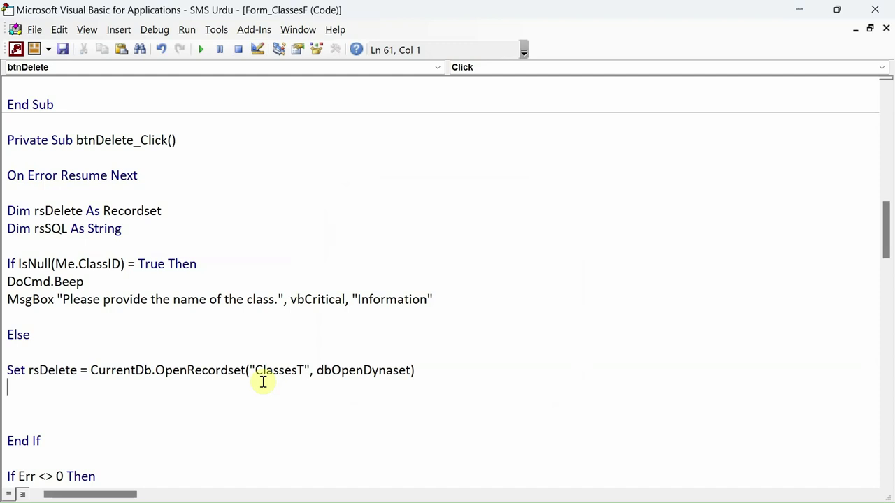
- Write rsdelete.FindFirst "ClassID=" me.ClassID.Value below the OpenRecordset line, leaving a blank line between them
key("Return")
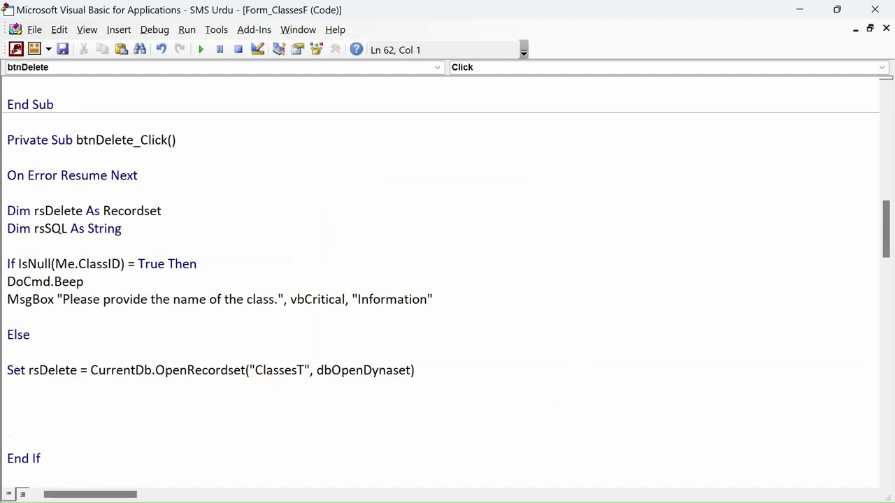
type("rsdelete.")
type("find")
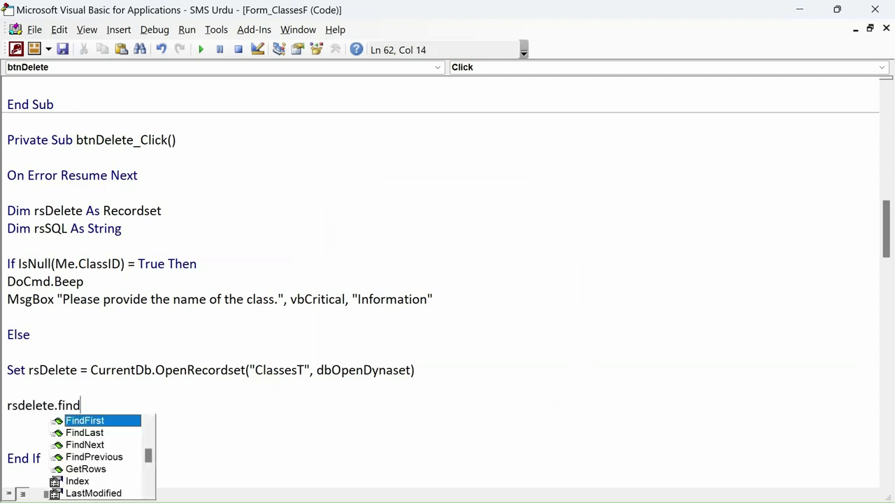
key("Tab")
type("\"\"")
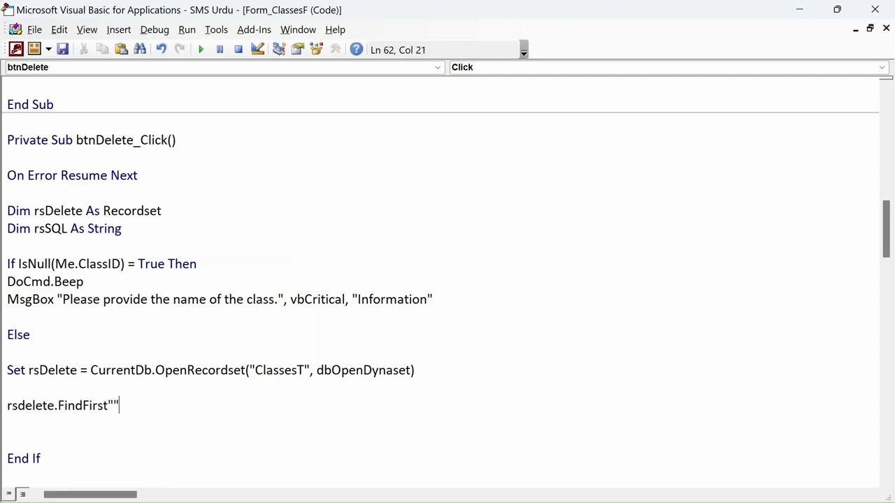
key("Left")
type("ClassIT")
key("BackSpace")
type("D=")
key("End")
type("me")
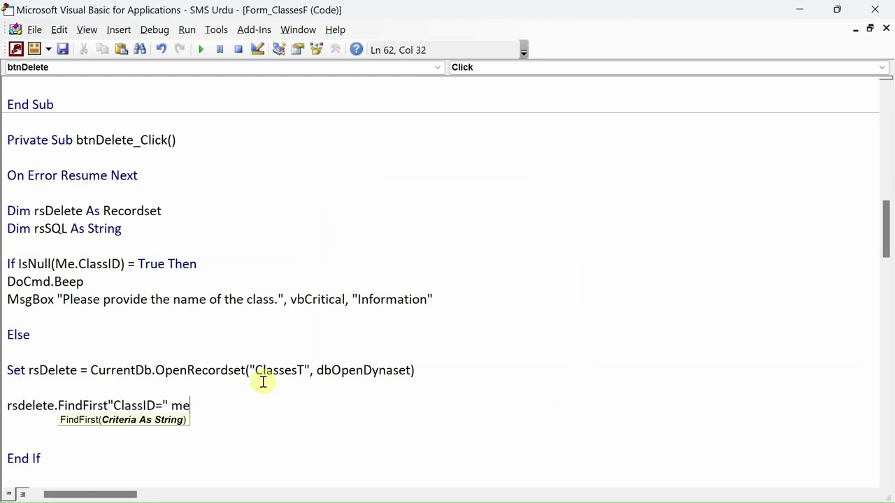
type(".classID.Value")
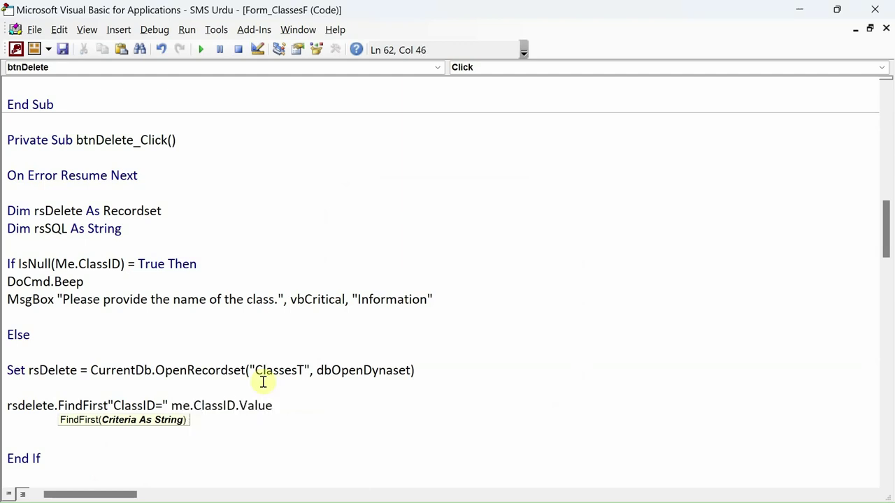
key("Return")
key("Return")
- Correct the FindFirst line by adding a space before "ClassID=" and an & before Me.ClassID.Value
key("Left")
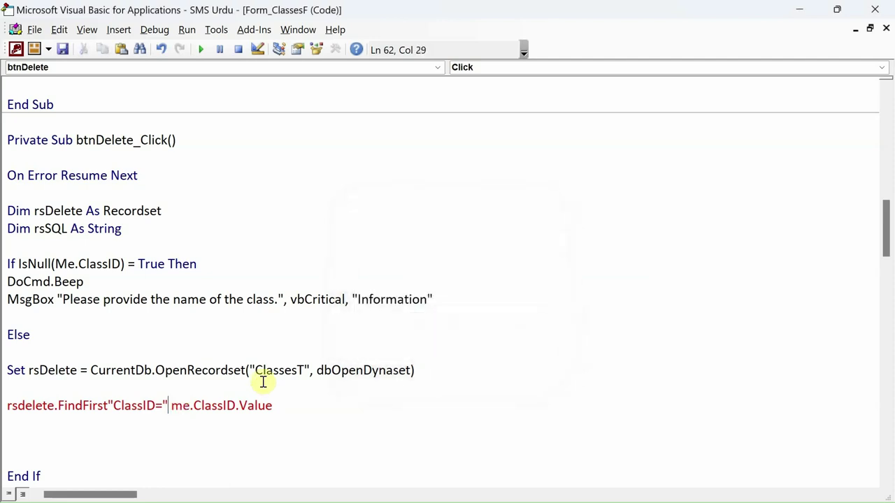
key("Left")
key("Left")
key("Left")
key("Left")
key("Left")
key("Left")
key("Left")
key("Left")
key("Left")
key("Left")
key("Left")
key("Left")
key("Left")
key("Left")
key("Left")
key("Left")
key("Right")
key("Right")
key("Right")
key("Right")
key("Right")
key("Right")
key("Left")
key("Left")
key("Left")
key("Right")
key("Right")
key("Right")
key("Right")
key("Right")
key("Right")
key("Right")
key("Right")
key("Right")
key("Right")
key("Right")
key("Right")
key("Right")
key("Right")
key("Right")
key("Right")
key("Right")
key("Right")
key("Right")
key("Right")
key("Right")
key("Right")
key("Right")
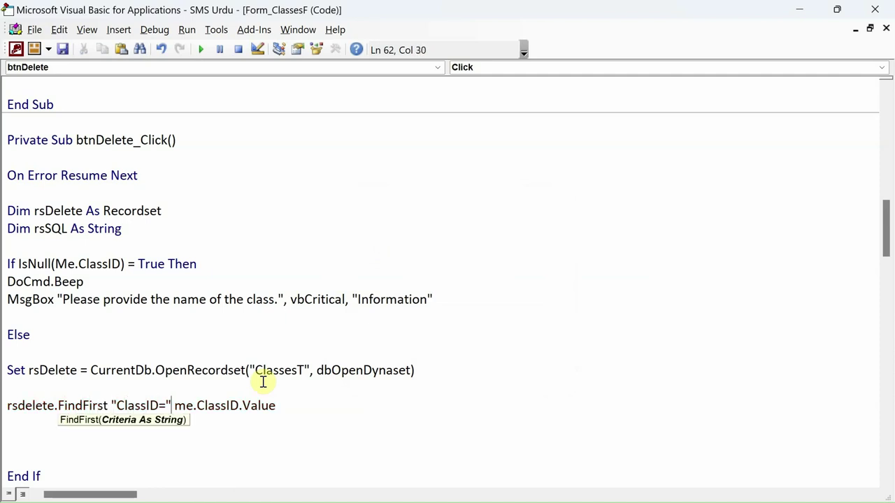
key("Right")
key("Right")
key("Right")
key("Right")
key("Right")
key("Left")
key("Left")
key("Left")
key("Left")
key("Left")
type("&")
key("Down")
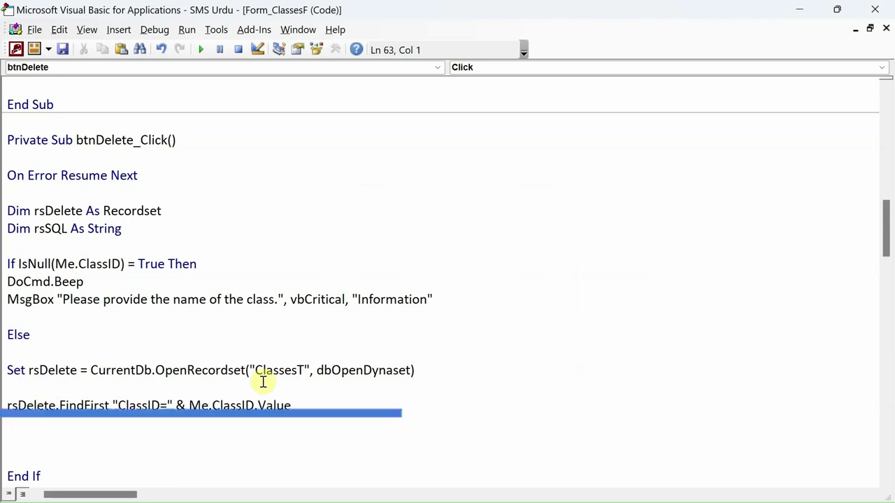
- Remove the blank line between the Set rsDelete line and the FindFirst line
left_click_drag(344, 404, 6, 404)
left_click(6, 404)
key("BackSpace")
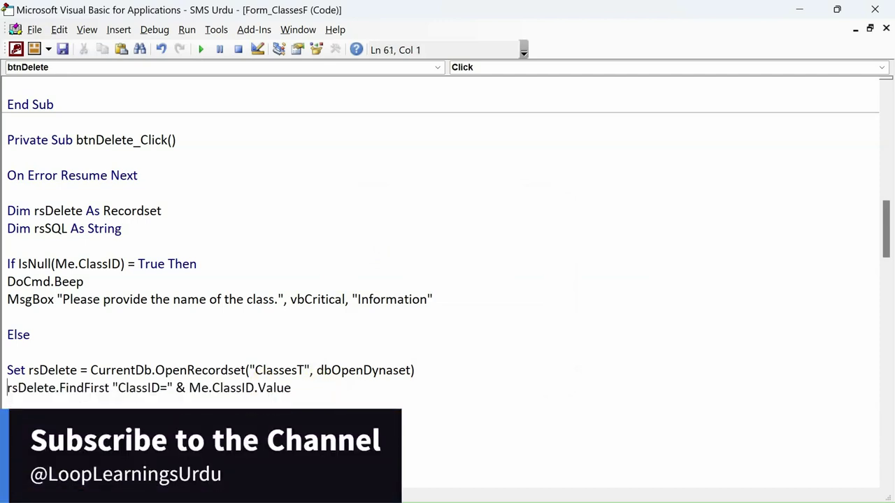
key("alt+F11")
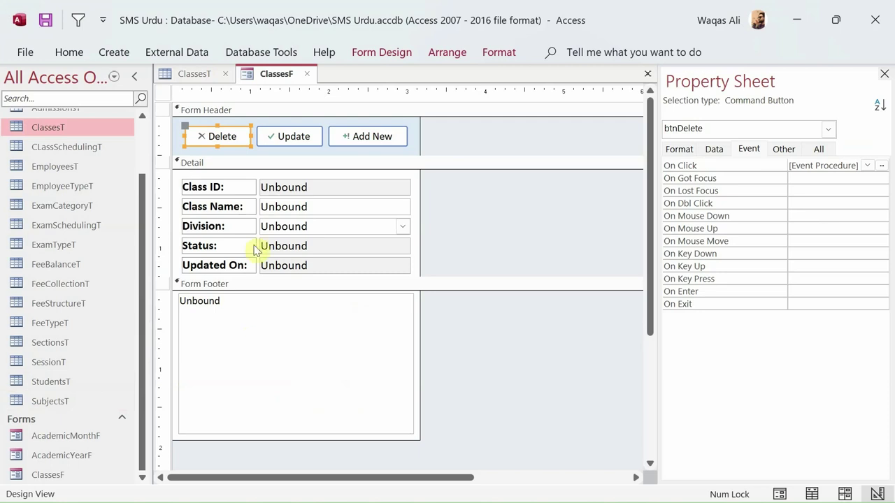
key("alt+F11")
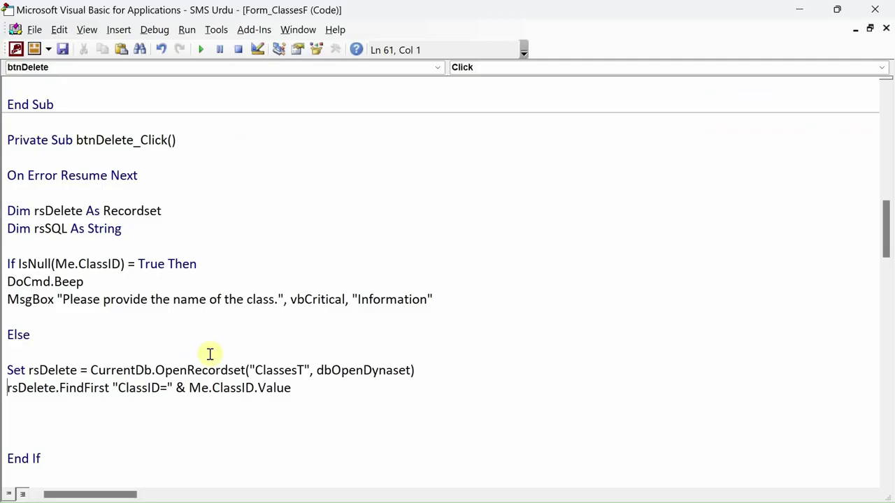
left_click(197, 406)
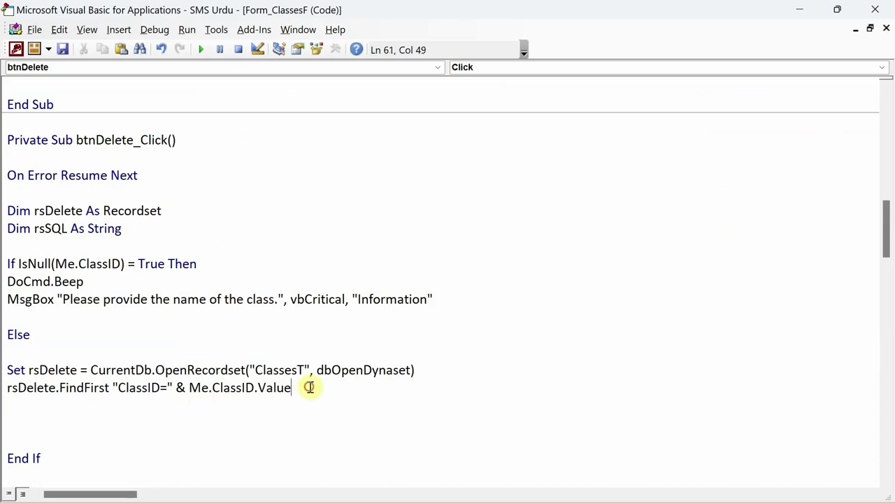
left_click_drag(310, 388, 2, 389)
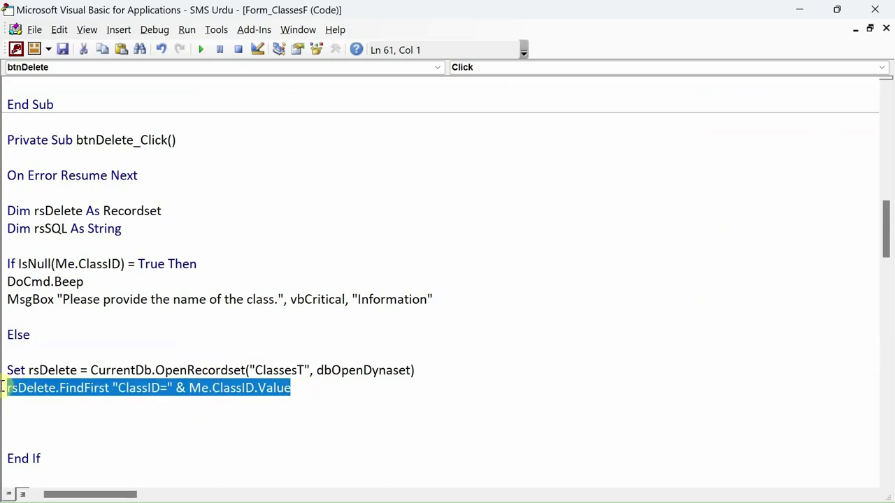
- Write docmd.RunSQL "DELETE * FROM ClassesT WHERE " two lines below the FindFirst line, leaving the condition open
left_click(33, 414)
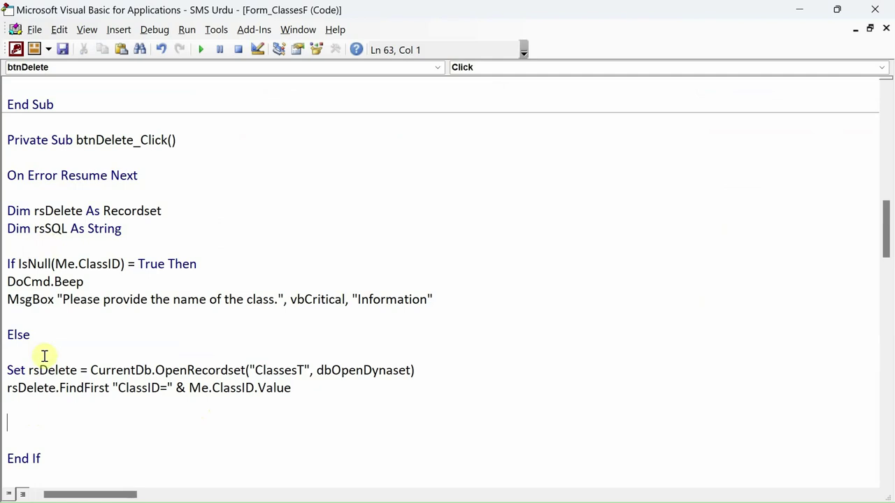
type("docmd.")
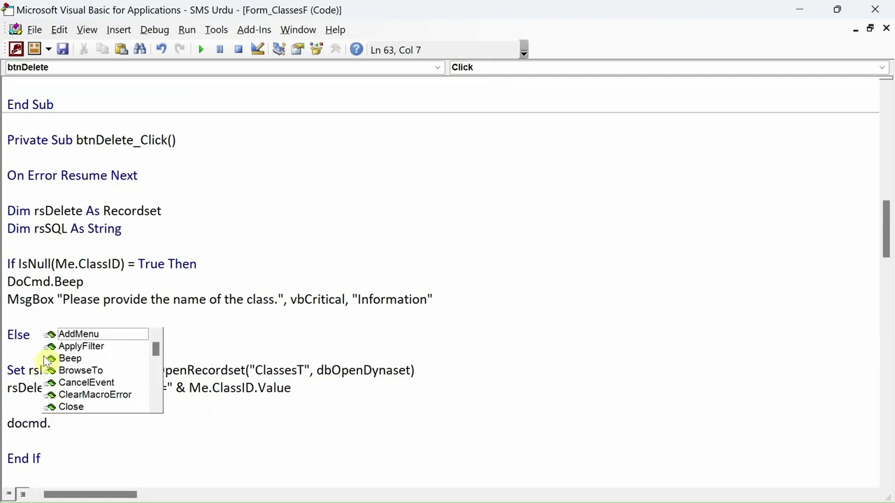
type("runsql")
key("Tab")
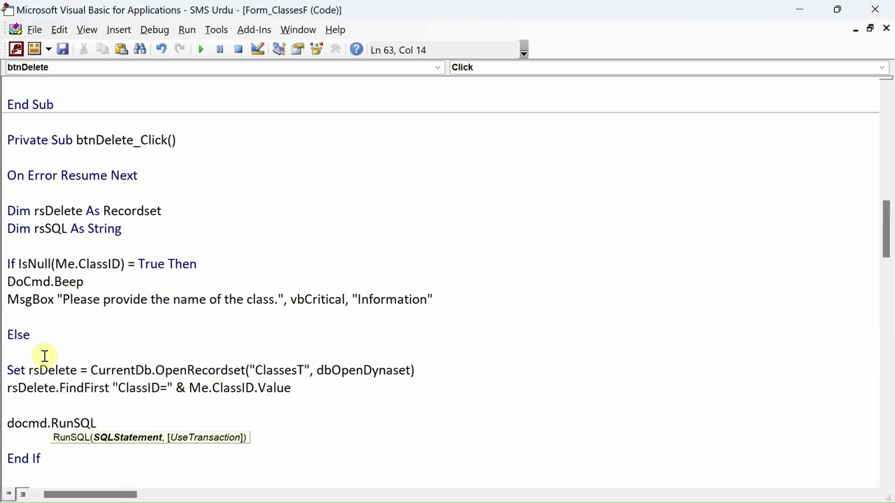
type("\"DELETE")
key("Left")
type("*")
key("BackSpace")
type("F")
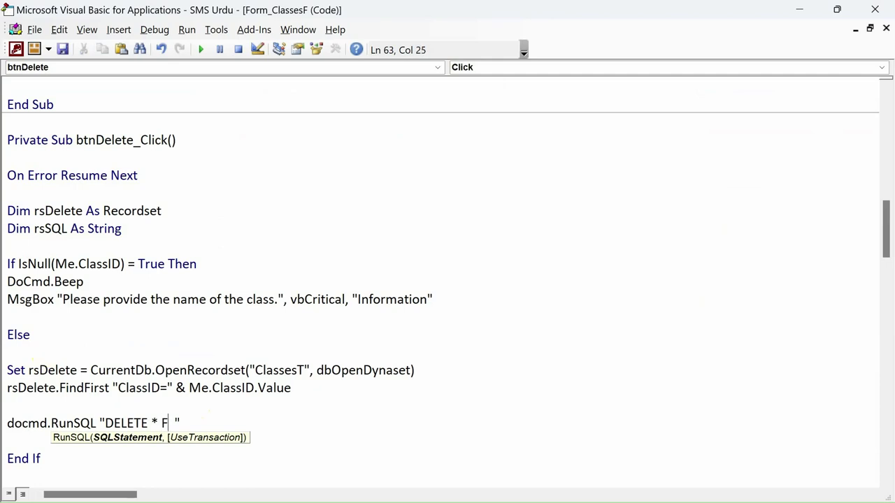
type("ROM Classes")
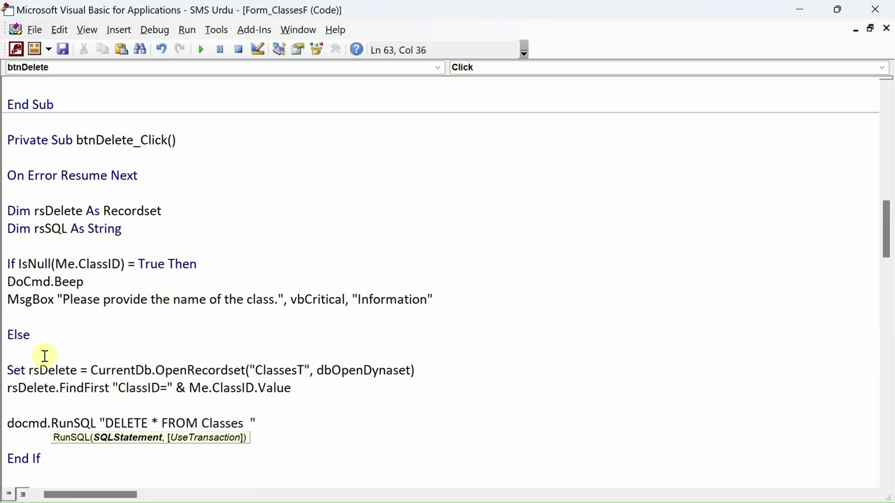
type("T WHERE")
- Check the ClassesF form design, return to the code and add ClassID = after WHERE in the RunSQL string
key("alt+F11")
key("alt+F11")
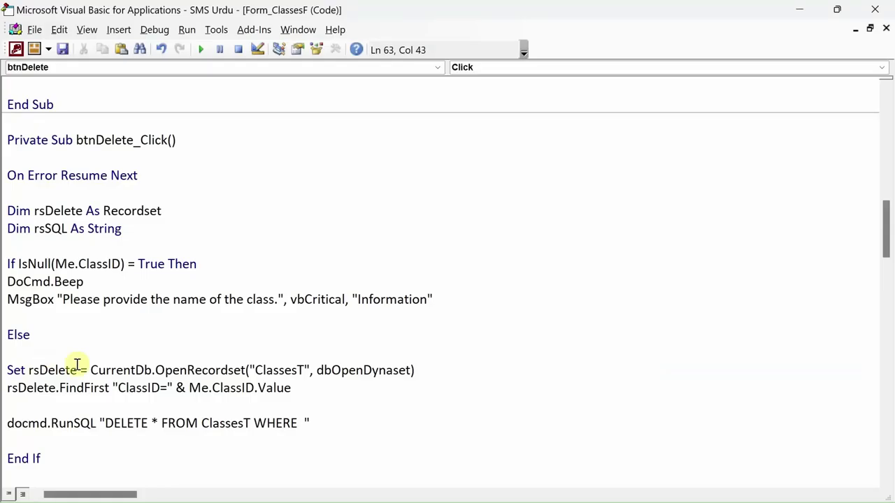
key("alt+F11")
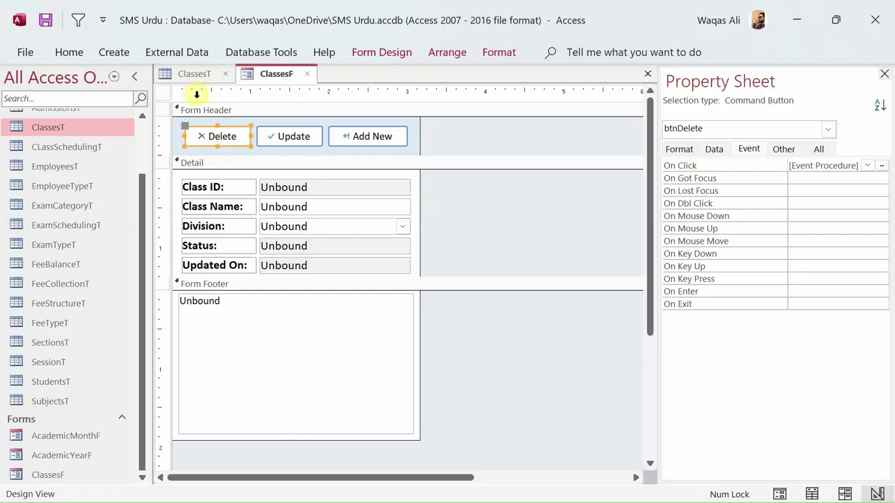
key("alt+F11")
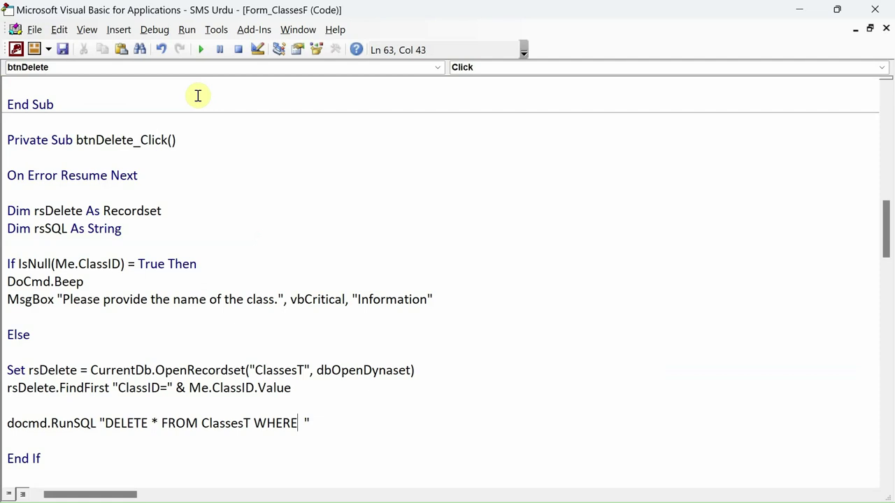
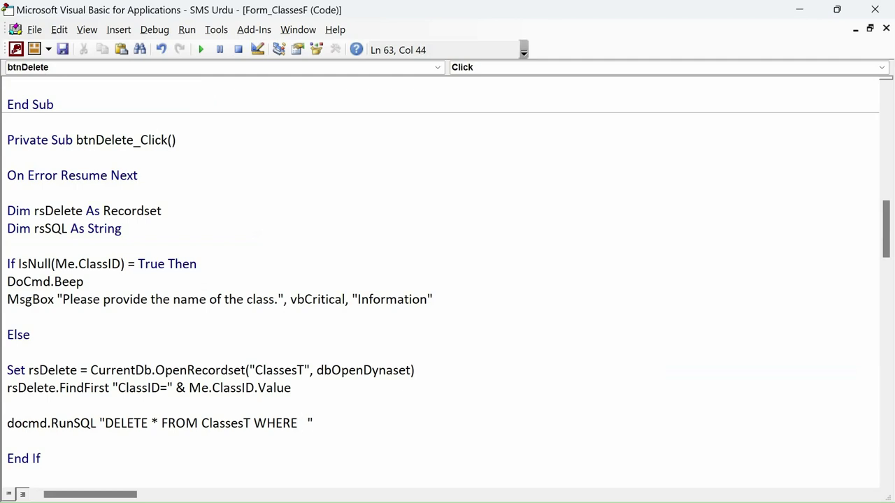
type("ClassID =")
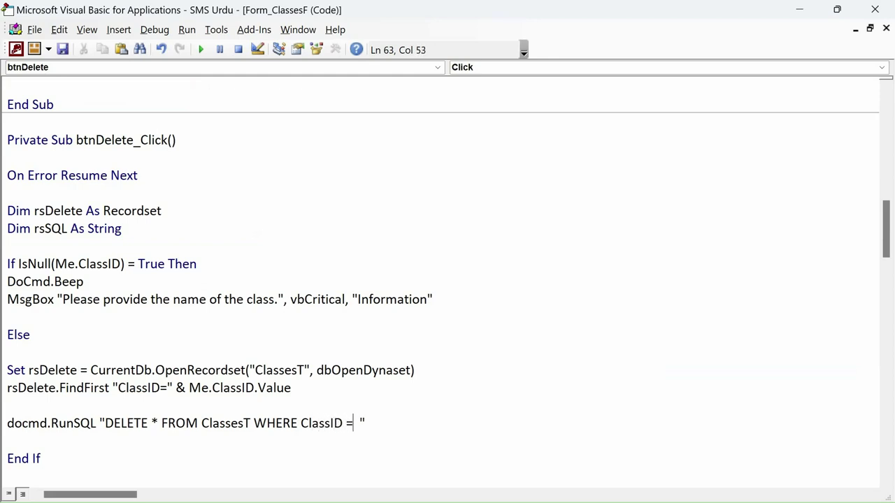
- Complete the RunSQL condition by concatenating Me.ClassID.Value after ClassID = between quotation marks and & operators
type(" \"\"")
key("Left")
type("&&")
key("Left")
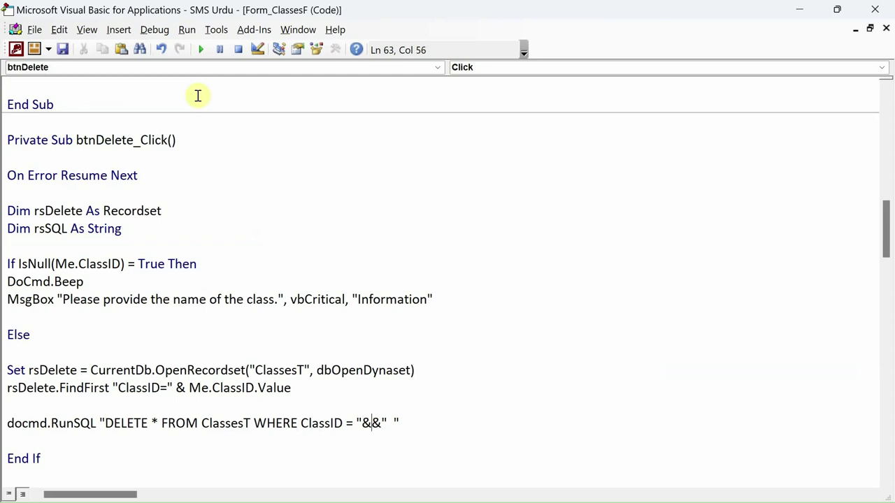
type("me.class")
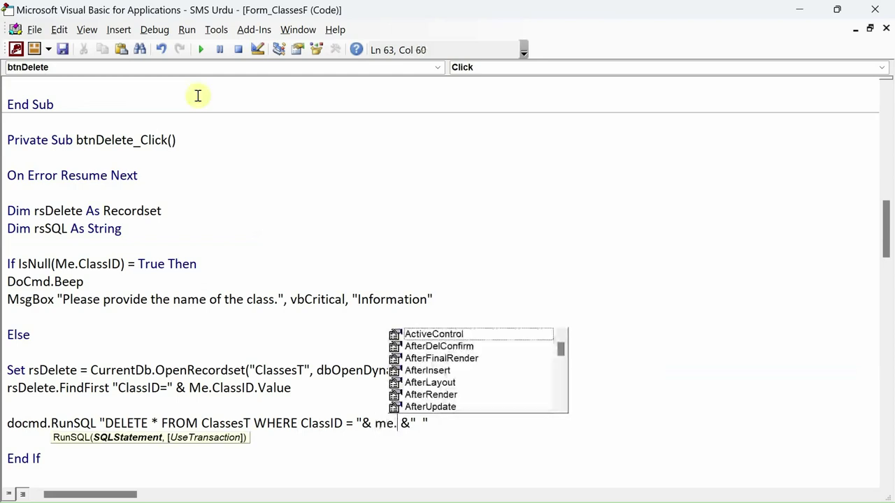
key("Tab")
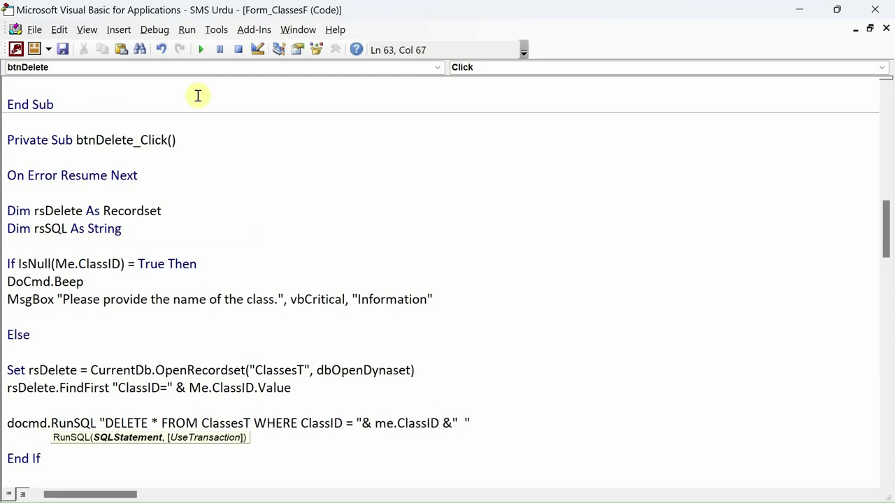
type(".val")
type("u")
key("Tab")
key("Down")
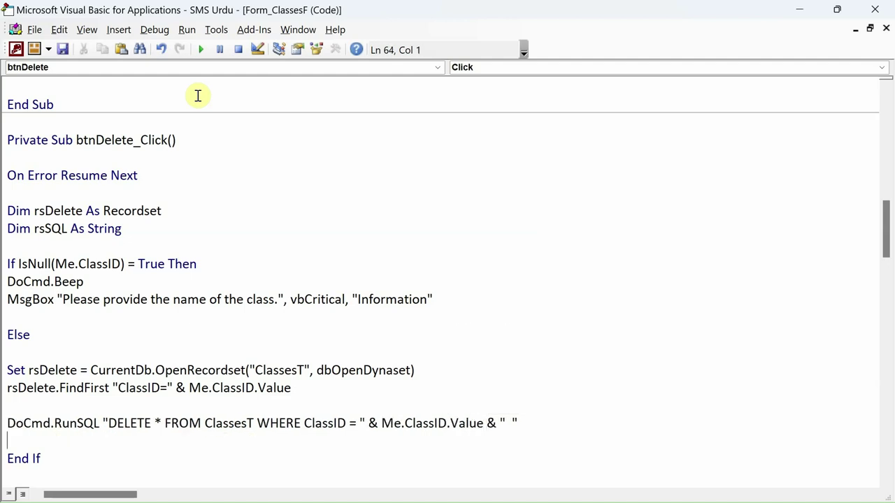
- Add a blank line below and another above the DoCmd.RunSQL line
key("Return")
left_click(7, 423)
key("Return")
key("Up")
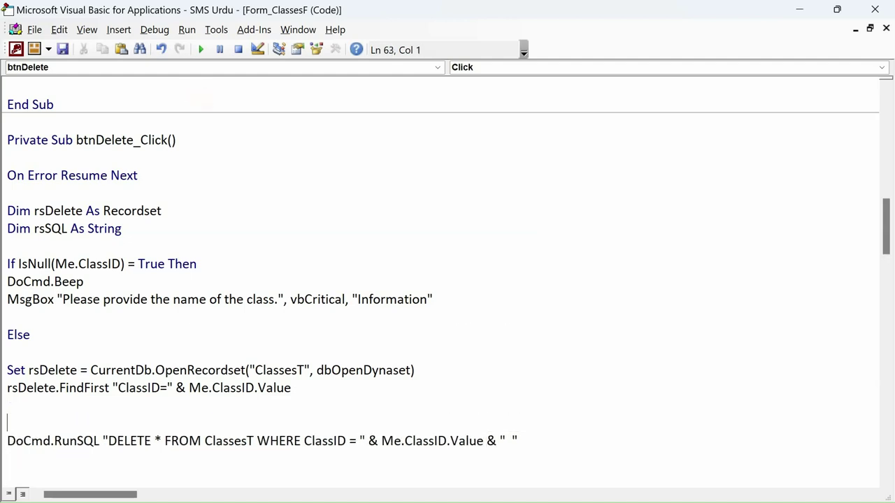
left_click_drag(577, 444, 30, 437)
left_click(39, 421)
- Write DoCmd.SetWarnings False on the line directly above the DoCmd.RunSQL statement
type("docmd.set")
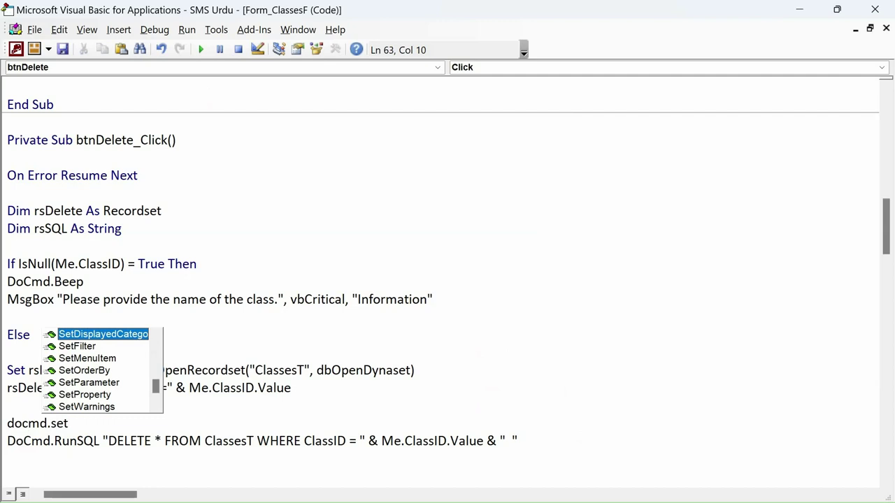
key("Down")
key("Down")
key("Down")
key("Down")
key("Down")
key("Down")
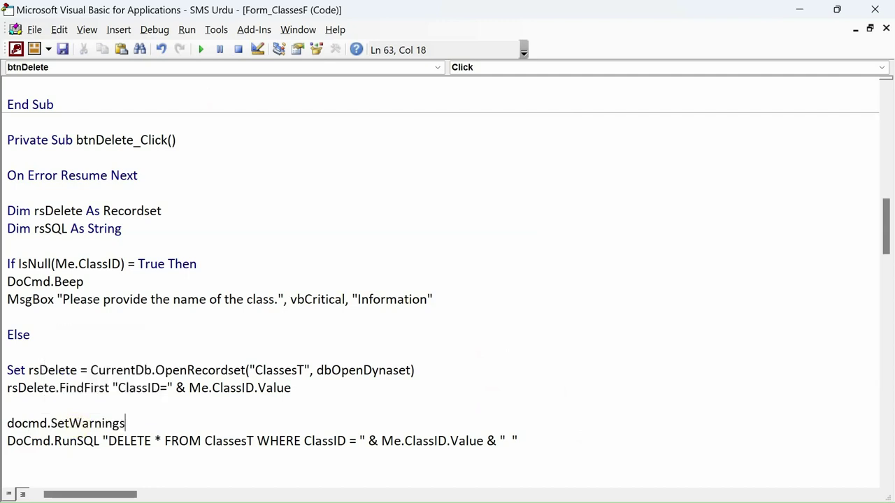
type("fals")
key("BackSpace")
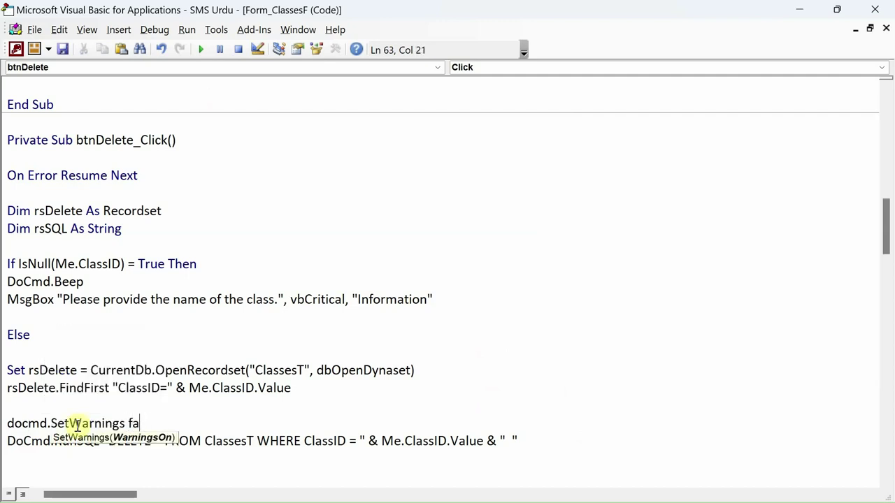
type("lse")
key("Down")
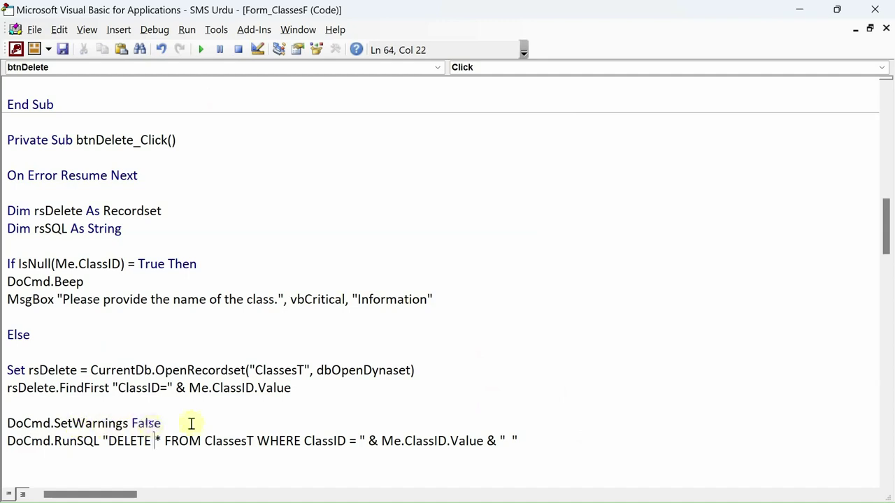
- Copy the DoCmd.SetWarnings False line to directly below the RunSQL statement and add three blank lines after it
left_click_drag(192, 424, 4, 424)
key("ctrl+c")
left_click(40, 458)
key("ctrl+v")
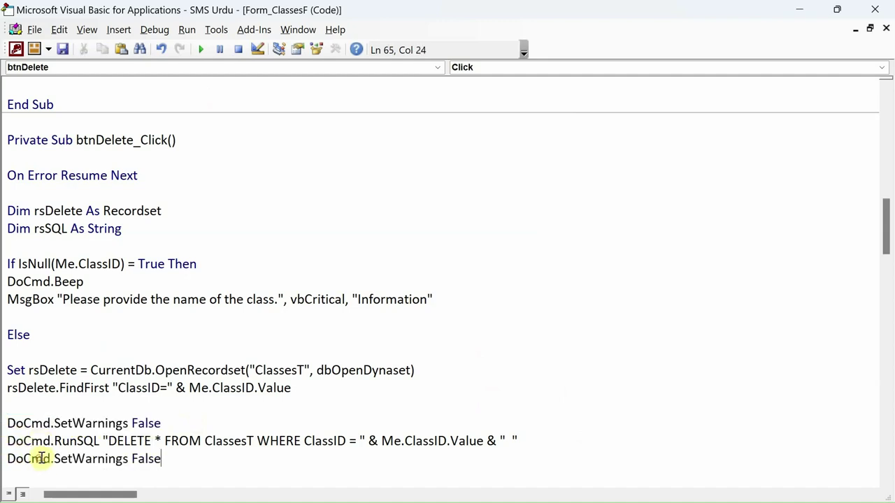
scroll(64, 447, "down", 2)
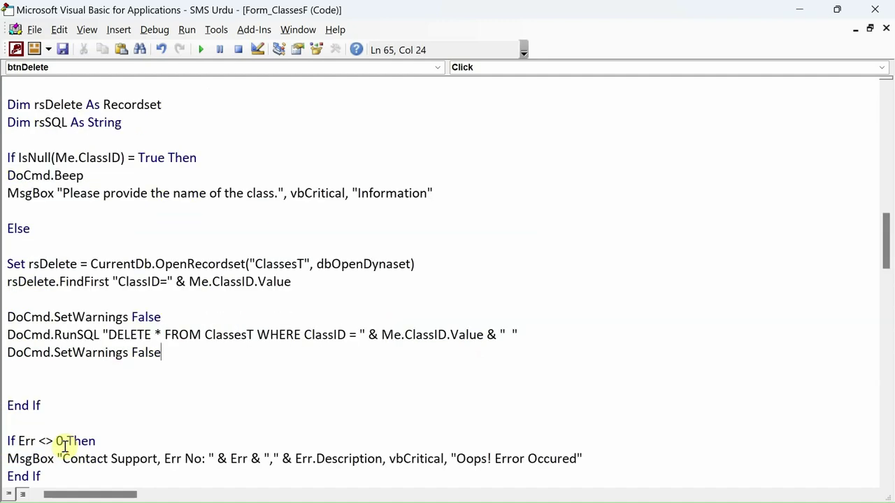
key("Return")
key("Return")
key("Return")
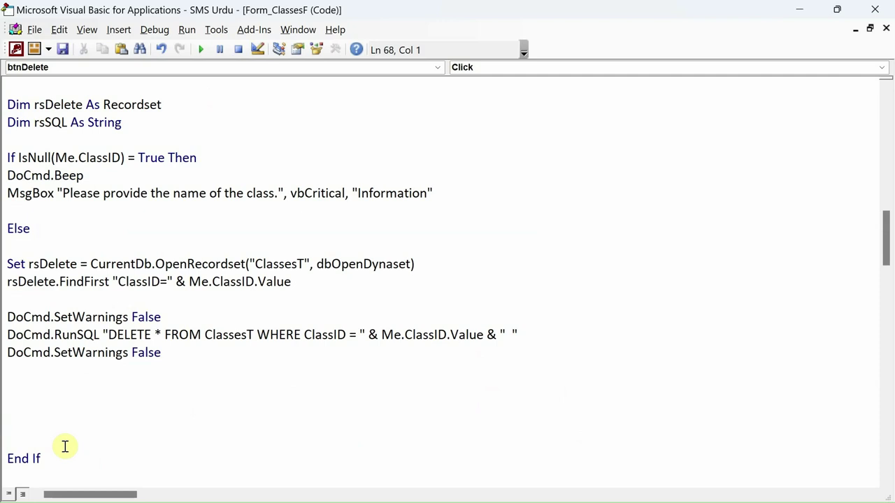
key("Up")
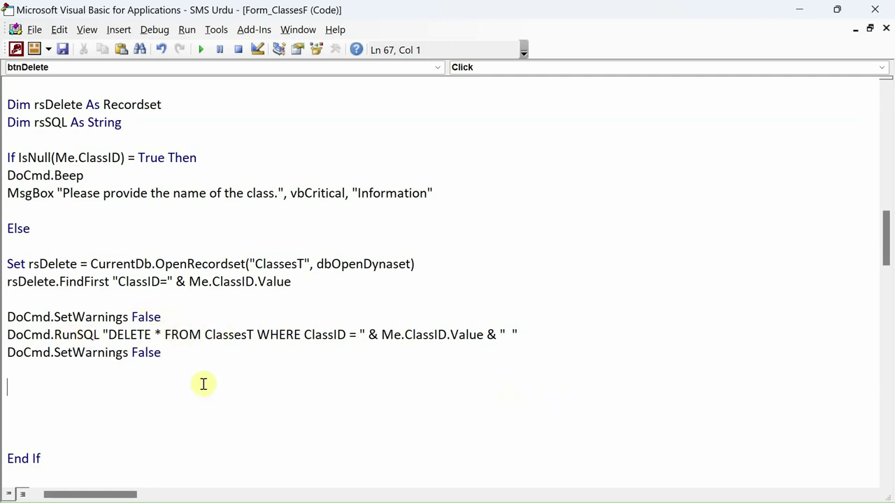
type("docms.")
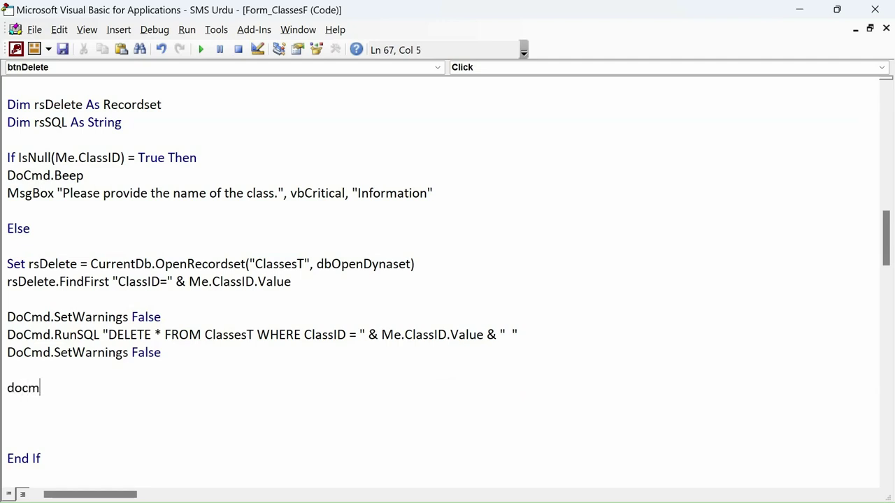
key("BackSpace")
key("BackSpace")
key("BackSpace")
key("BackSpace")
key("BackSpace")
key("BackSpace")
key("BackSpace")
key("Return")
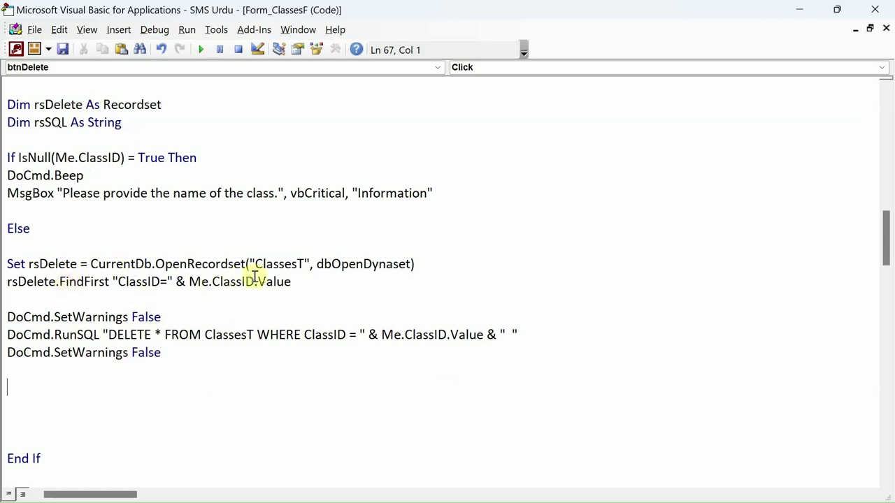
- Write rsDelete.Close two lines below the second SetWarnings line
type("rsdelete.clos")
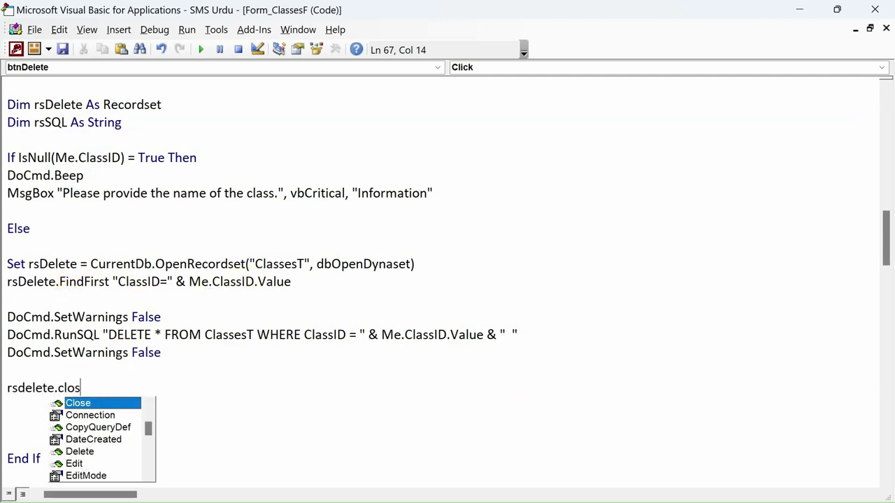
type("e")
key("Tab")
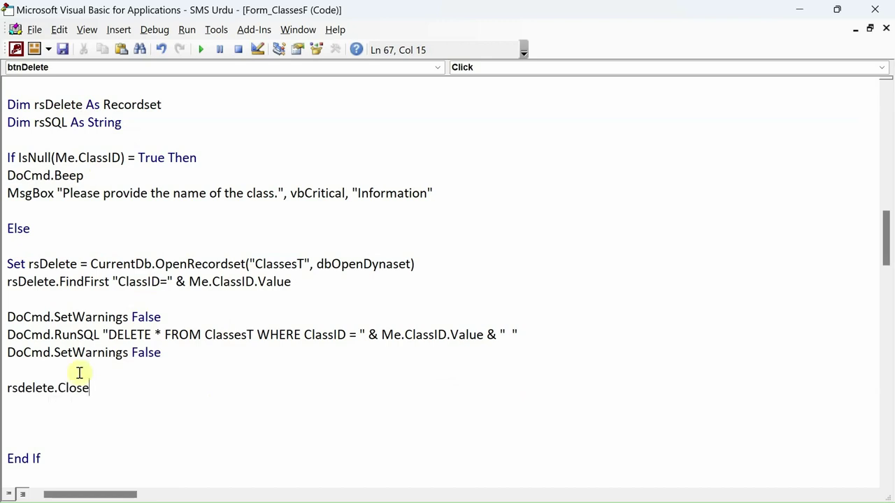
left_click(79, 373)
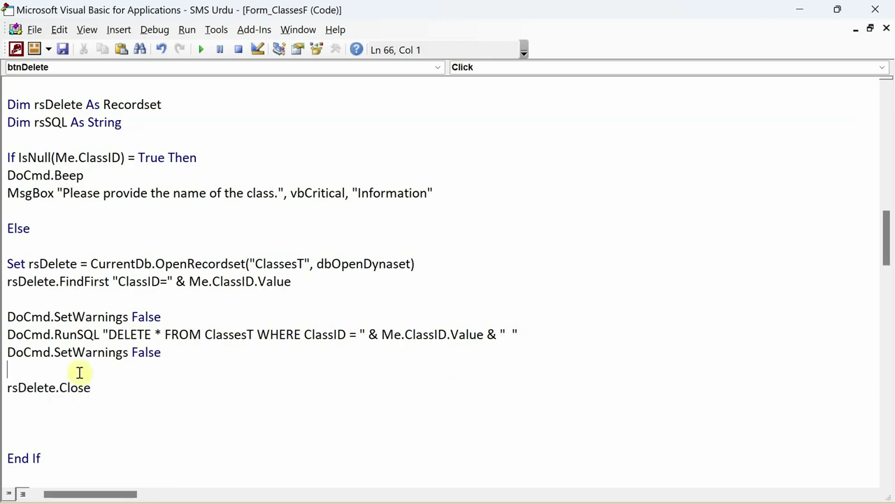
- Write DoCmd.Beep two lines below rsDelete.Close and start a new line after it
key("Down")
key("Down")
key("Down")
type("d")
key("BackSpace")
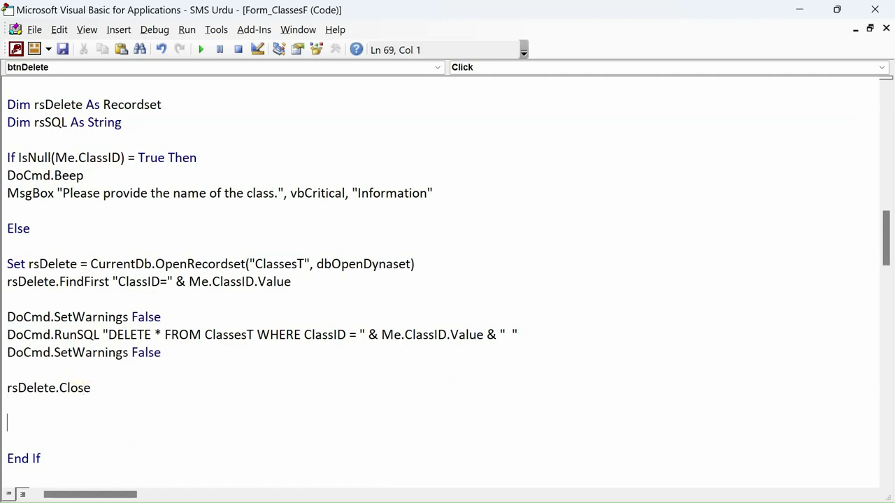
type("docmd.bee")
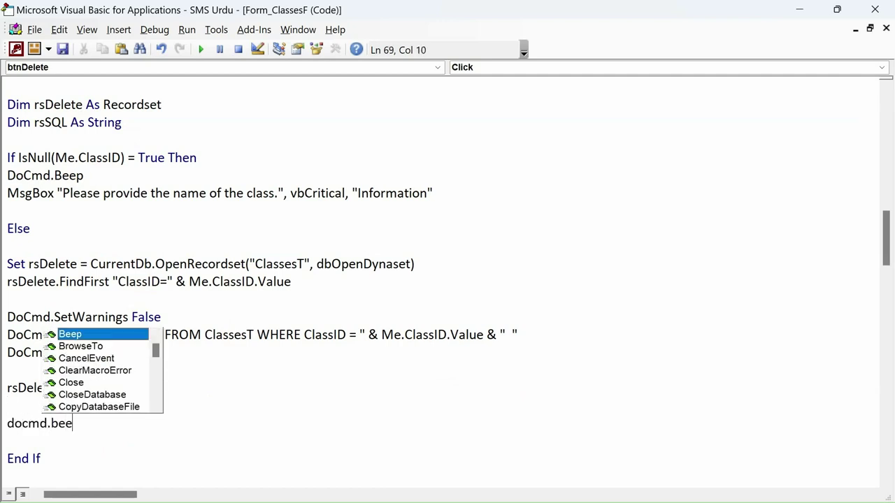
key("Tab")
key("Return")
- Write a MsgBox statement below DoCmd.Beep with the prompt "The selected record has been deleted successfully."
type("m")
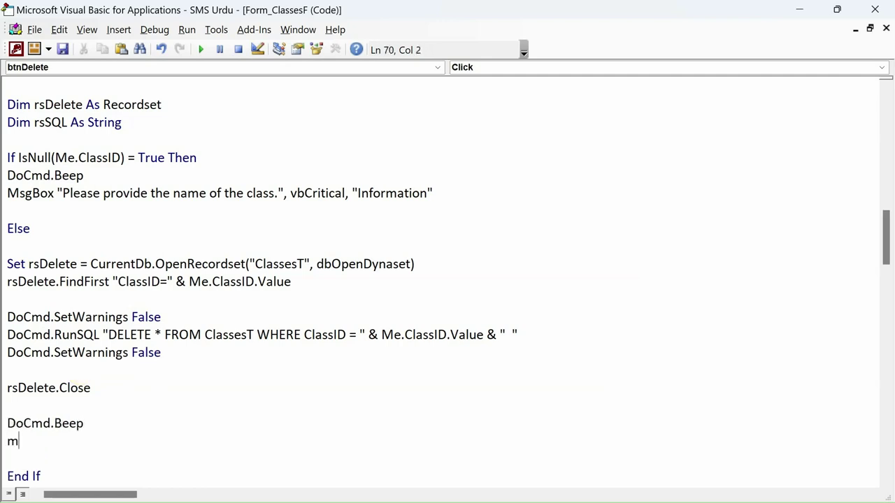
type("sgbox \"")
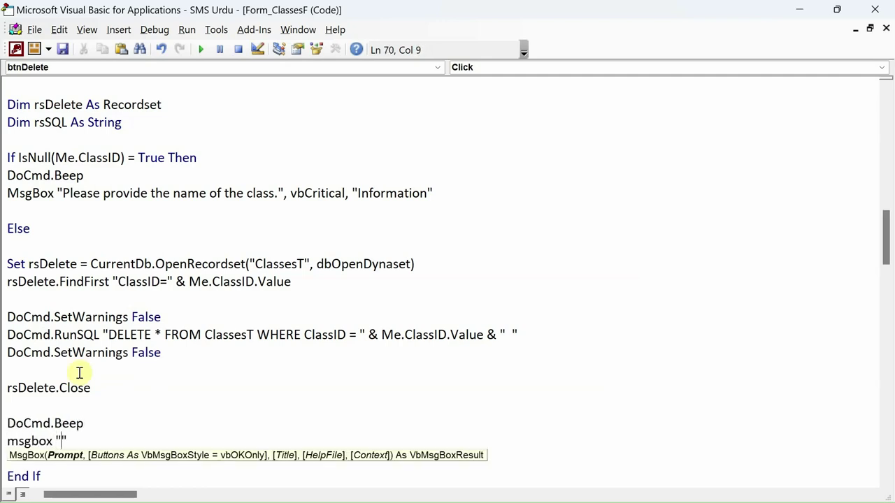
type("The selected r")
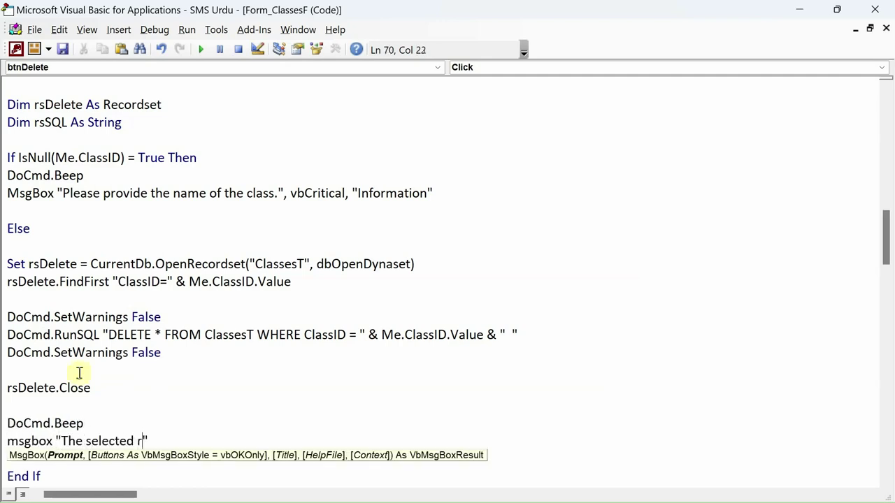
type("ecord has be")
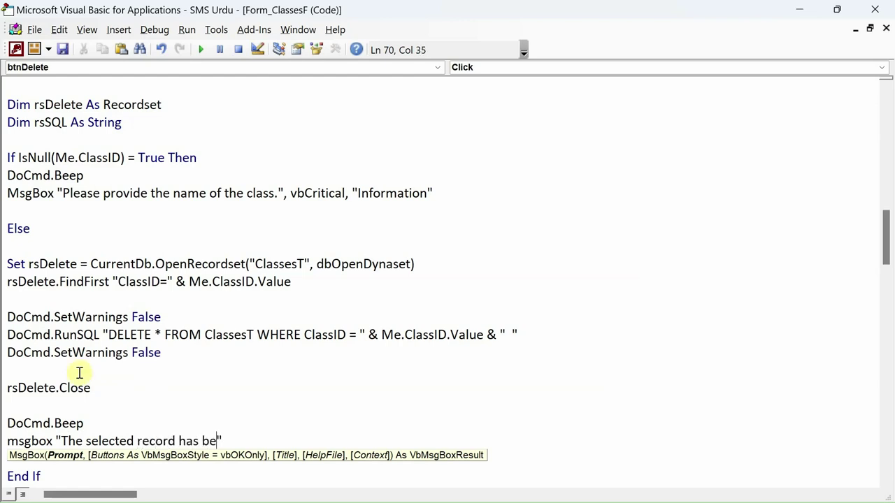
type("en deleted s")
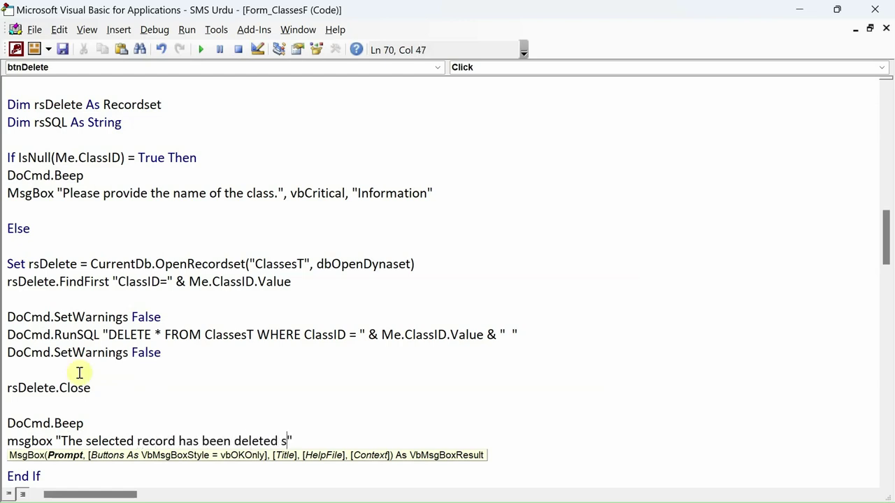
type("uccessfully.\"")
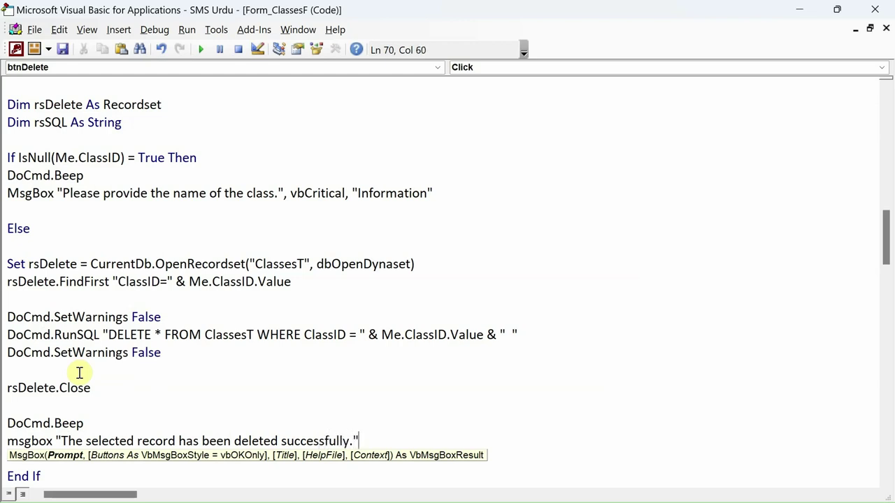
- Complete the MsgBox statement for the deleted record with the vbInformation style and the title "Information"
type(",")
key("Down")
key("Down")
key("Down")
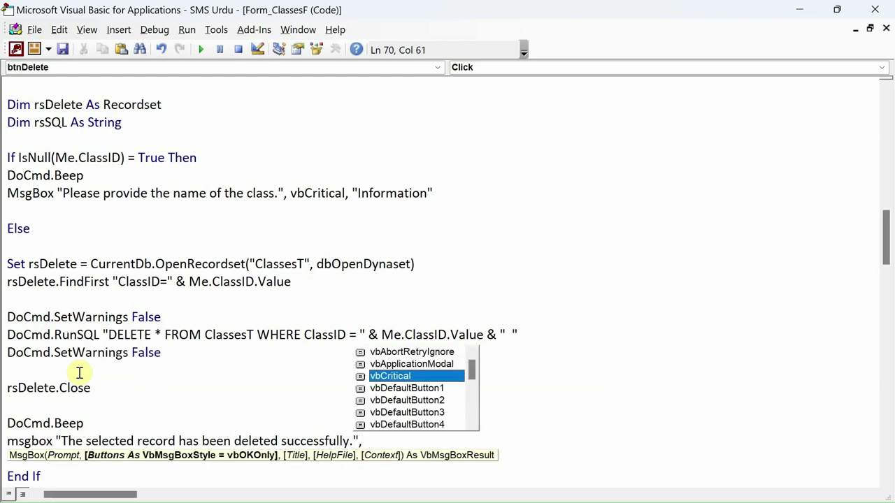
type("vbInformation")
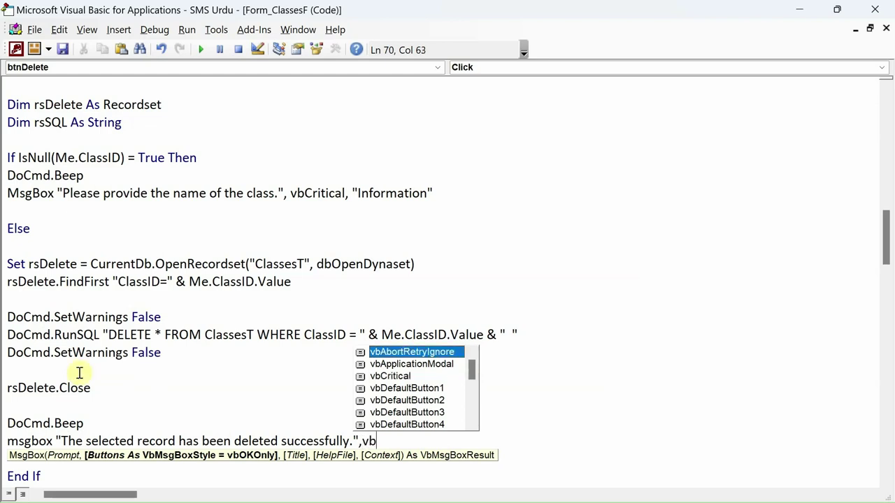
key("Tab")
type(", ")
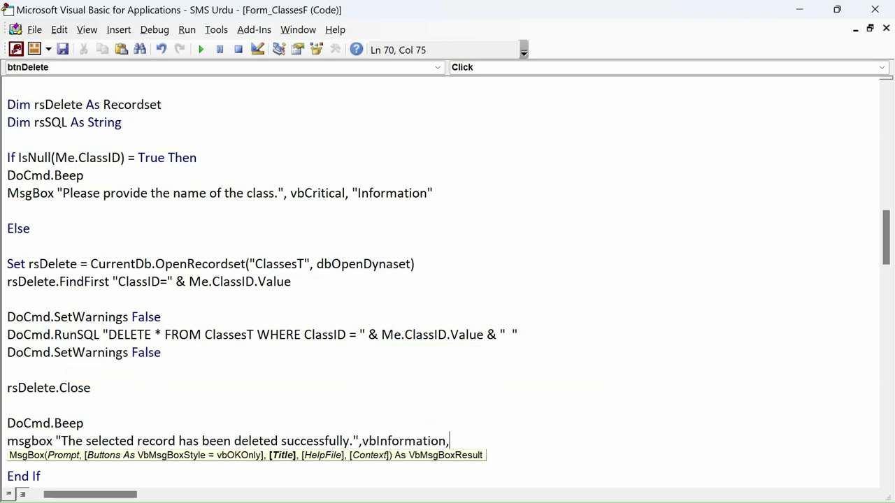
type("\"Informatio")
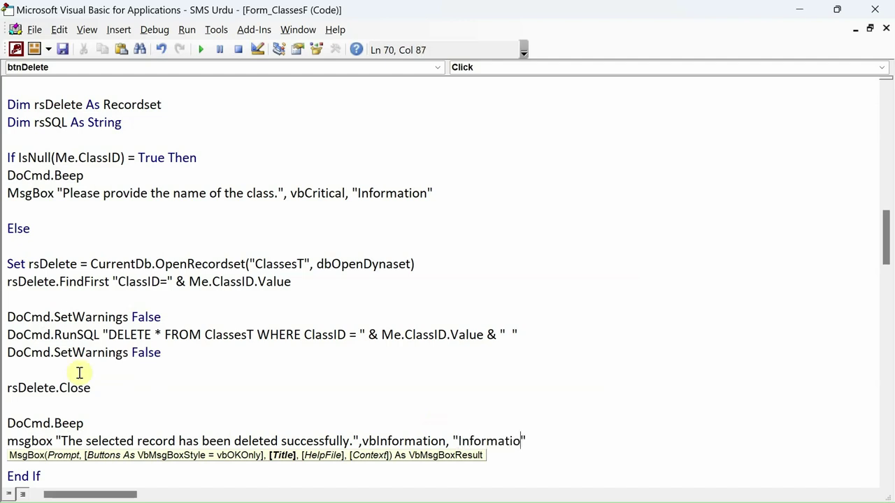
type("n")
- Write Me.List.Requery on the line directly below the deletion MsgBox statement
key("Return")
key("Return")
key("Up")
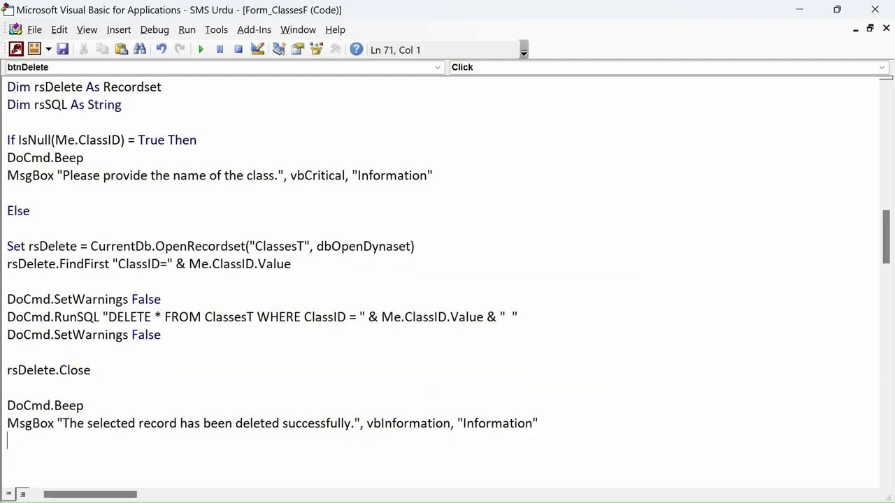
type("me.li")
type("t.")
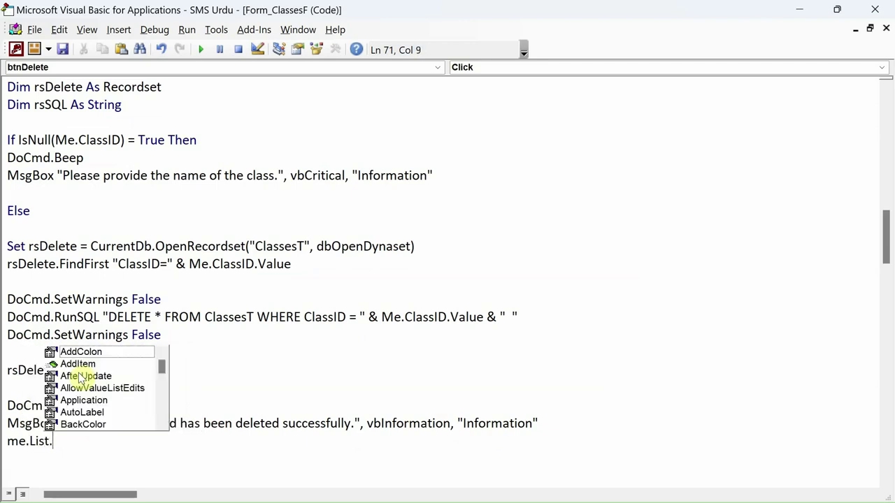
type("requer")
key("Return")
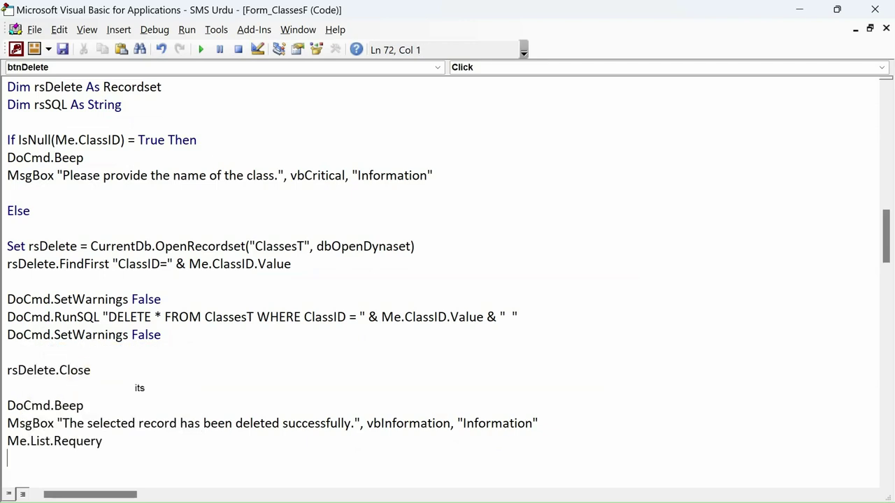
- Copy the five field-clearing lines from btnUpdate_Click to below Me.List.Requery in btnDelete_Click and remove two surplus blank lines before End If
key("alt+F11")
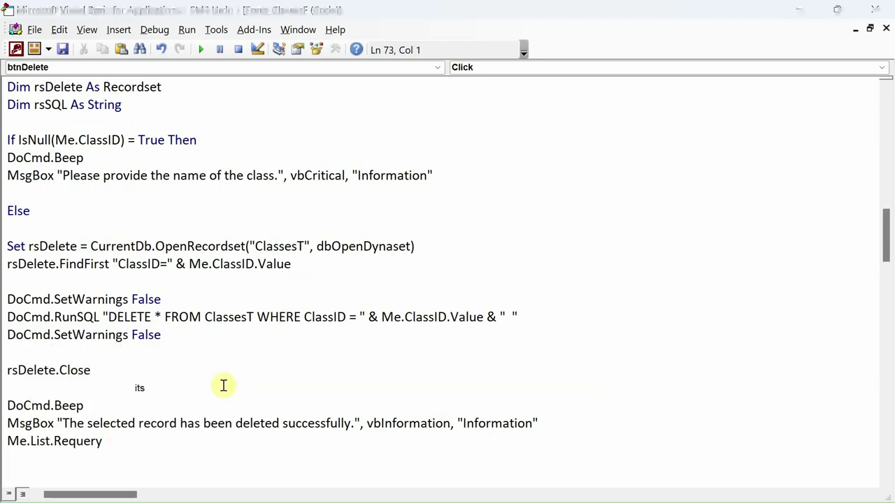
key("alt+F11")
scroll(248, 357, "down", 10)
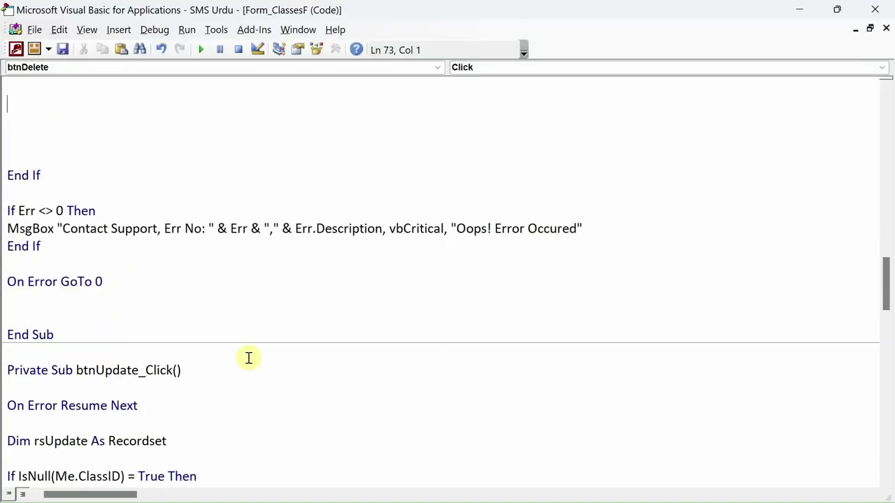
scroll(247, 358, "down", 1)
left_click_drag(186, 371, 3, 290)
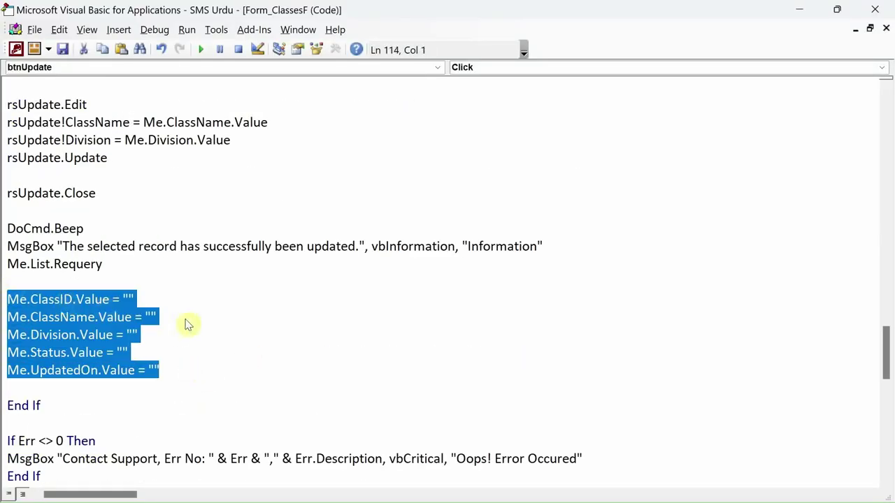
key("ctrl+x")
scroll(188, 324, "up", 13)
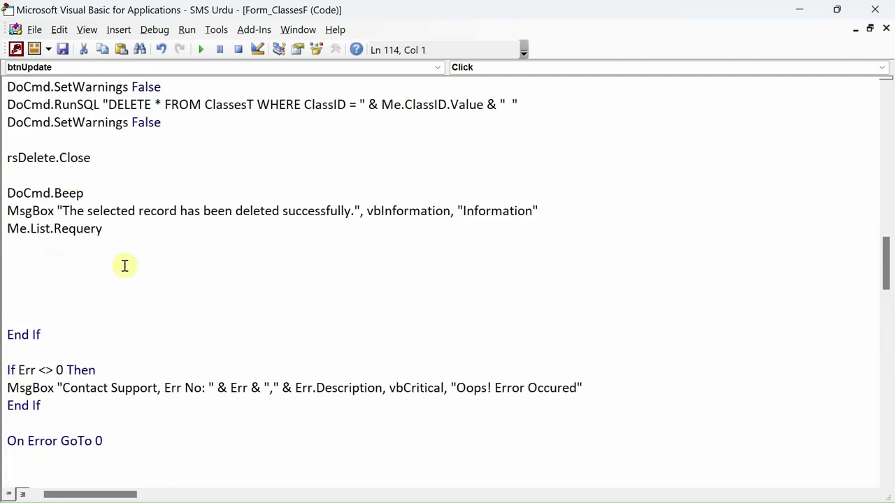
left_click(125, 266)
key("ctrl+v")
left_click(109, 383)
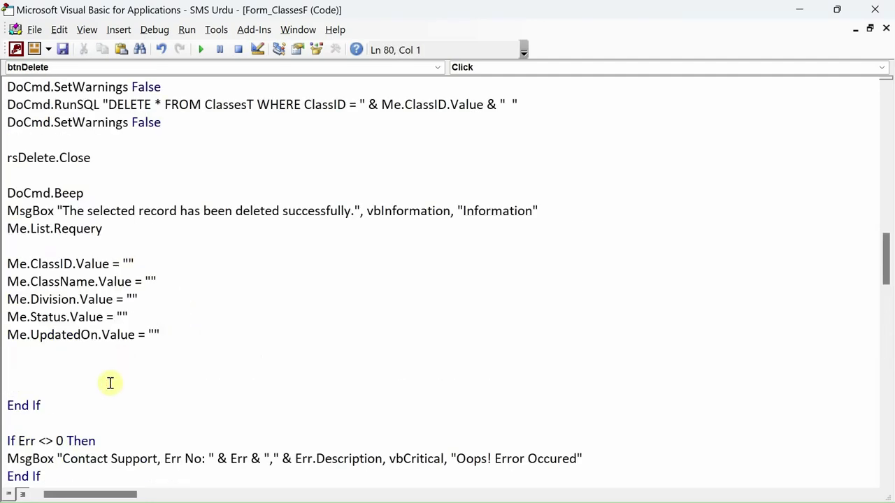
key("BackSpace")
key("BackSpace")
- Compile the VBA project and close the code editor
scroll(154, 376, "up", 7)
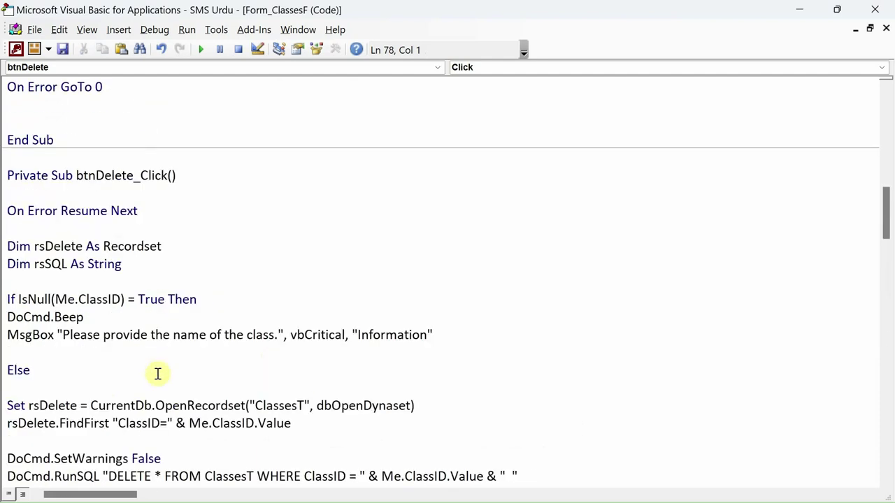
left_click(154, 29)
left_click(168, 68)
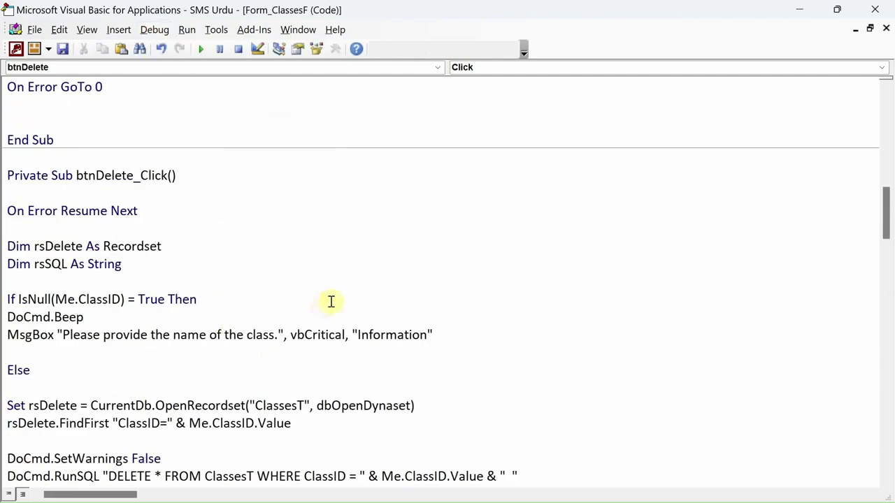
left_click(874, 9)
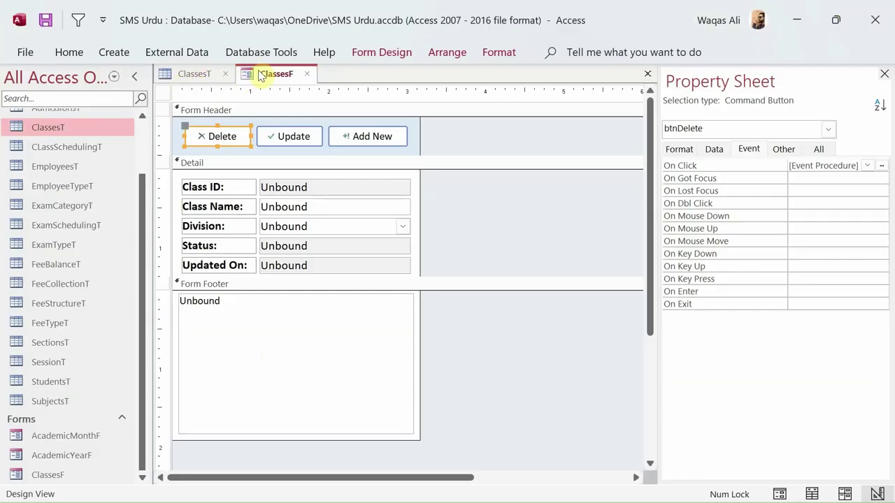
- Close the ClassesT table, switch ClassesF to Form View and move the form window toward the middle of the workspace
right_click(195, 75)
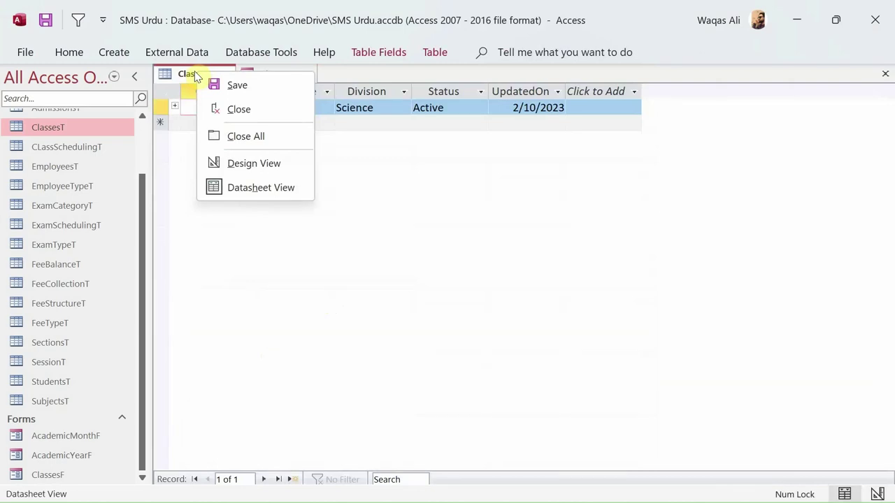
left_click(235, 112)
right_click(193, 77)
left_click(232, 171)
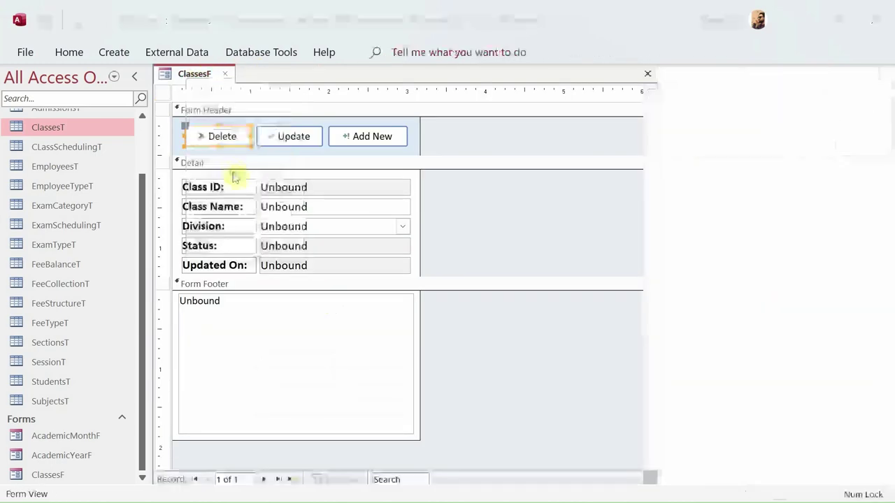
left_click_drag(233, 94, 366, 116)
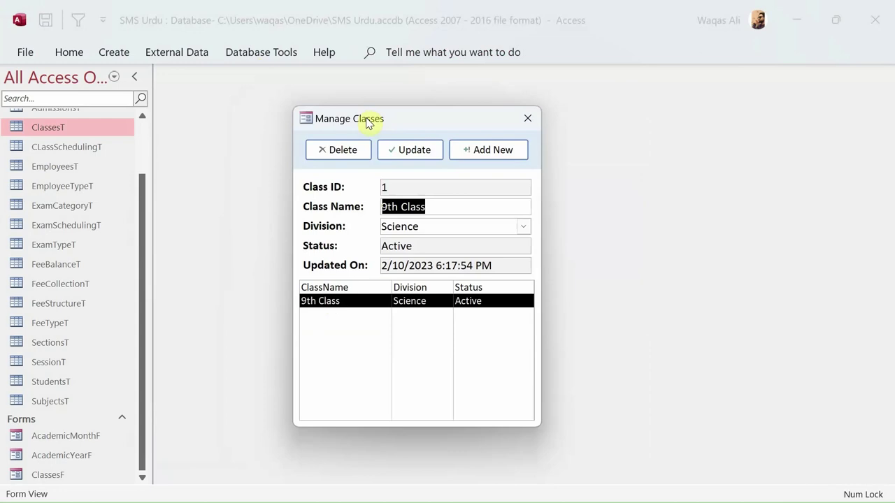
- Load the 9th Class record from the list, delete it with the form's Delete button and acknowledge the message
left_click(431, 305)
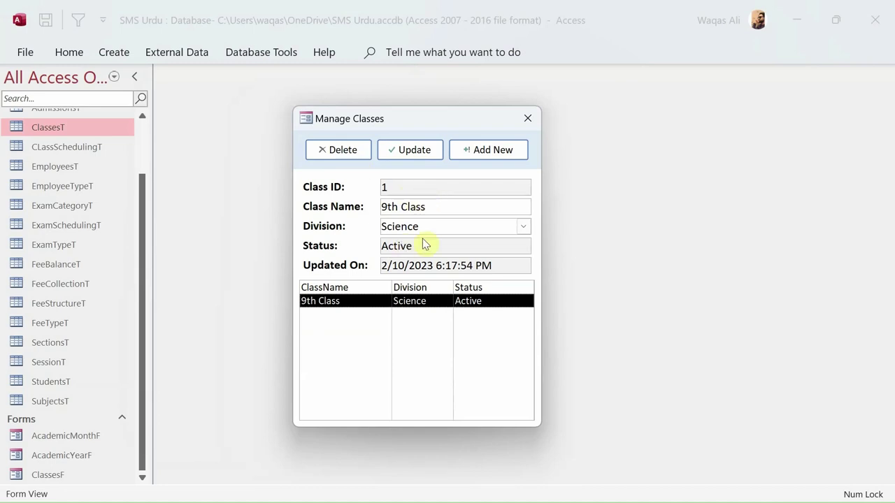
left_click(319, 207)
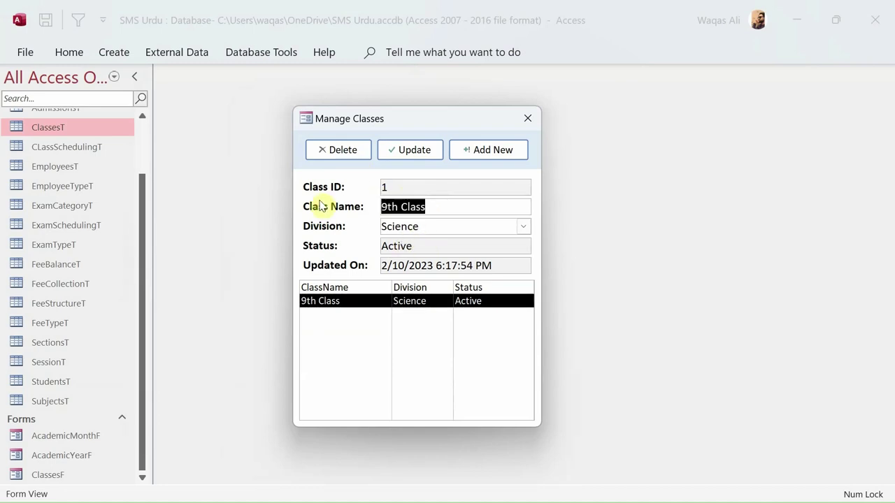
left_click(334, 151)
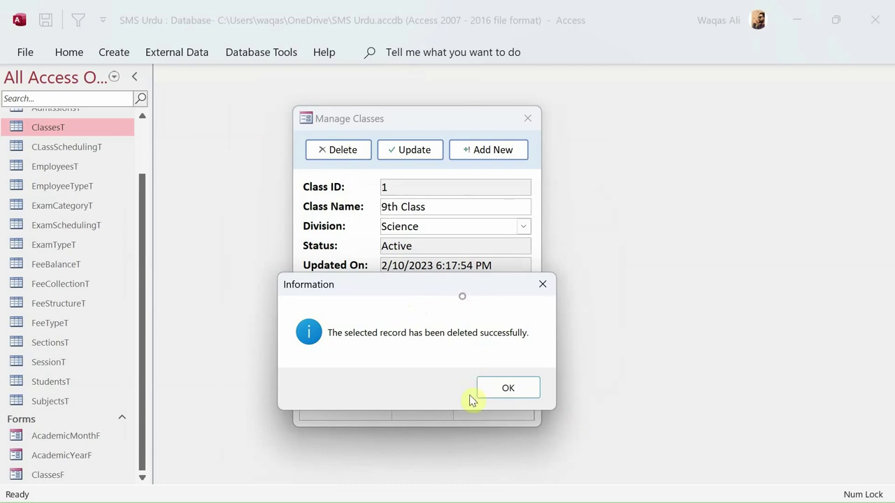
left_click_drag(447, 293, 470, 341)
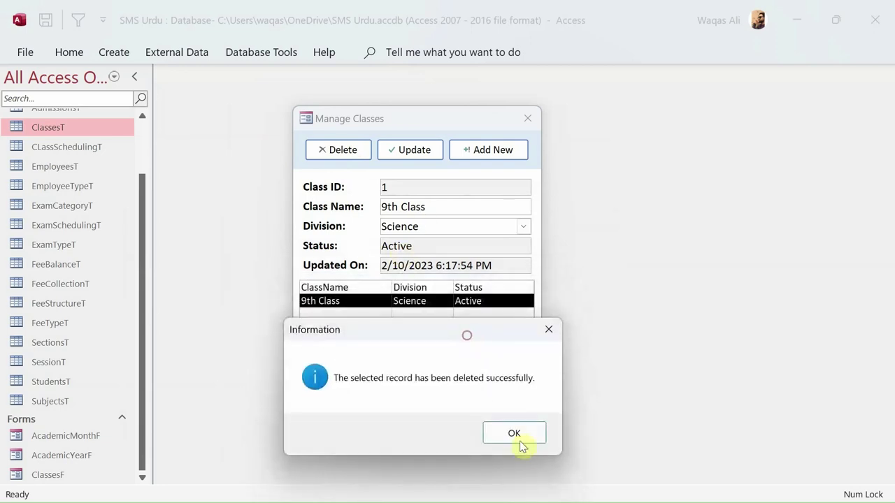
left_click(511, 430)
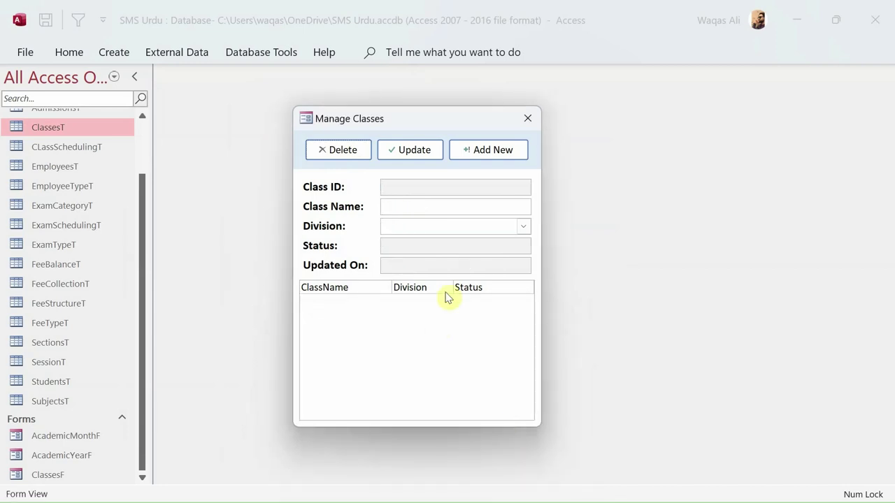
- Test the form's Delete button with all fields empty and dismiss the resulting message
left_click(344, 158)
left_click(565, 328)
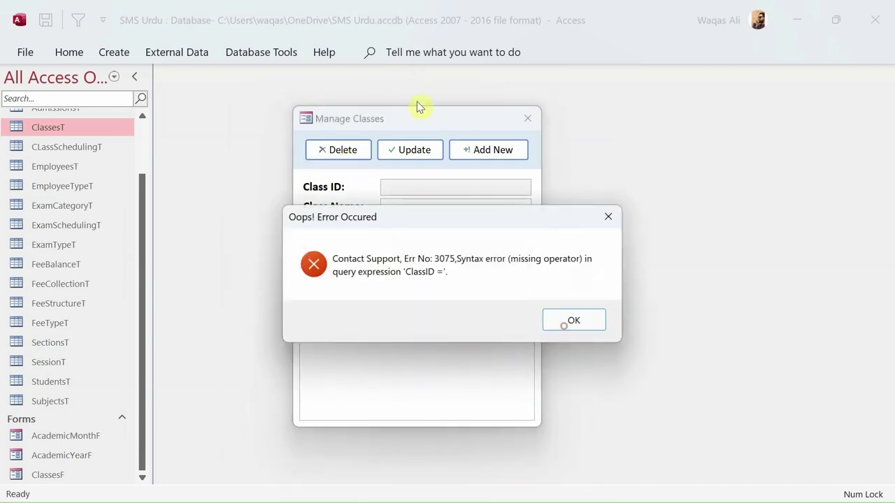
left_click(573, 321)
- Return the form to Design View, check the ClassesT table for remaining records and close the table
right_click(448, 120)
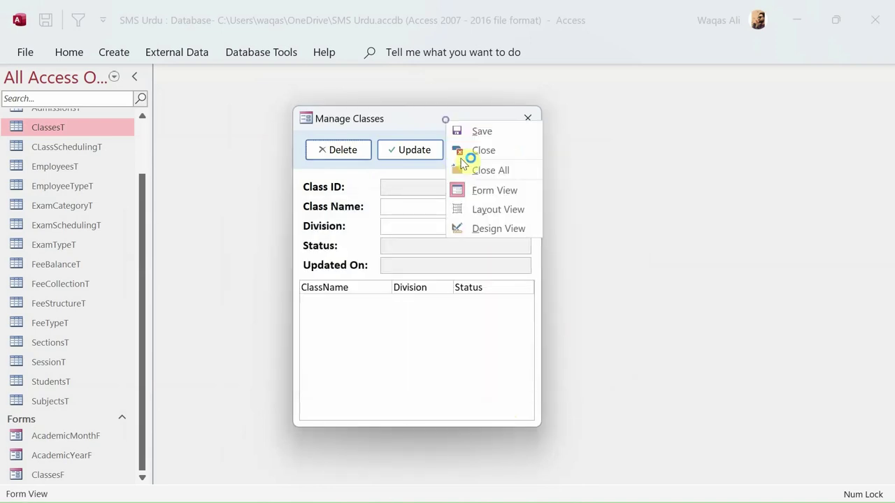
left_click(489, 229)
scroll(62, 202, "up", 2)
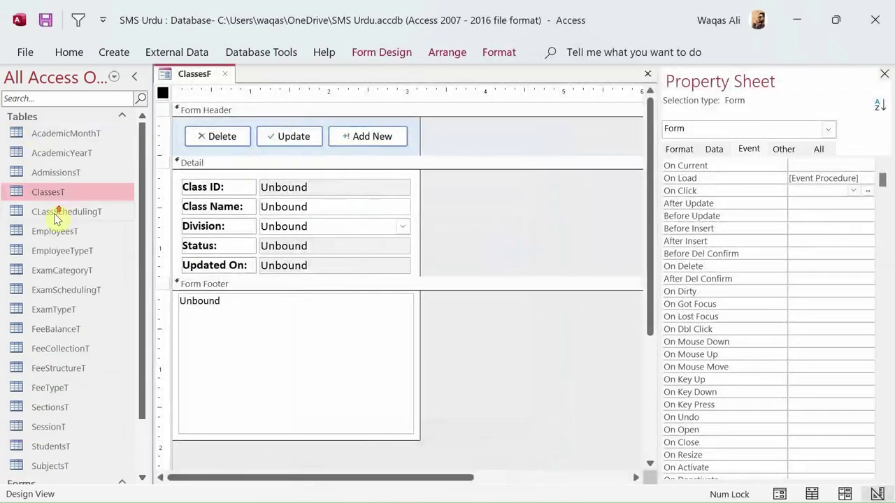
double_click(65, 198)
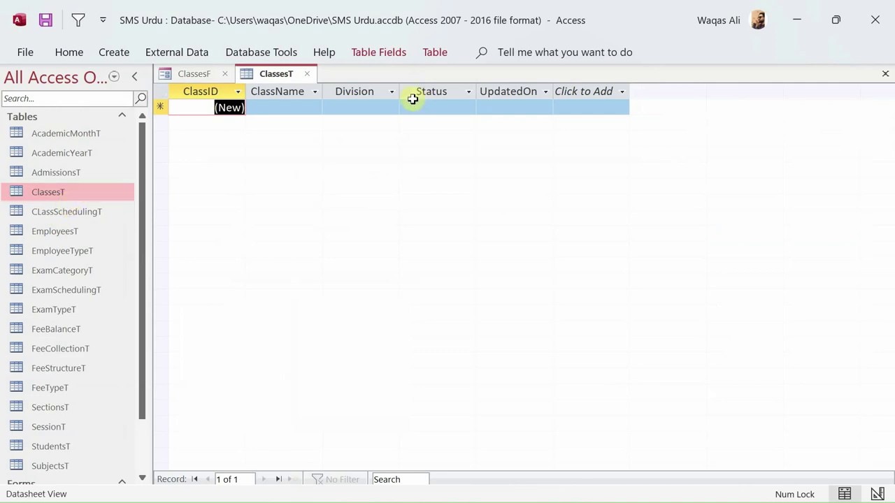
left_click(308, 74)
- Open ClassesF in Form View and add a new record with class name 6th Class and division Science, acknowledging the message
right_click(189, 74)
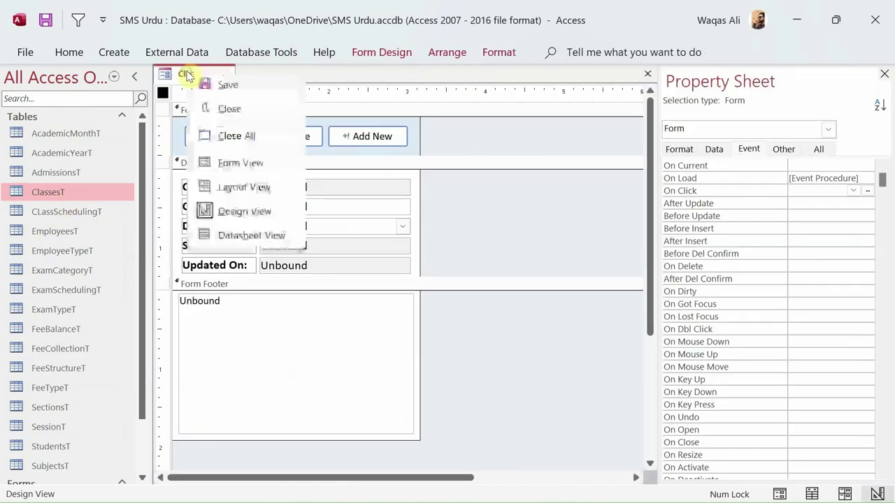
left_click(250, 174)
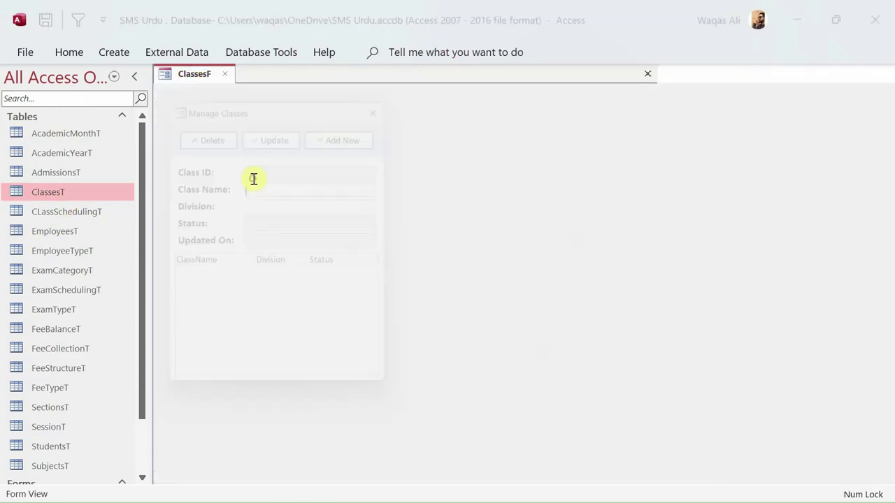
left_click_drag(357, 131, 361, 131)
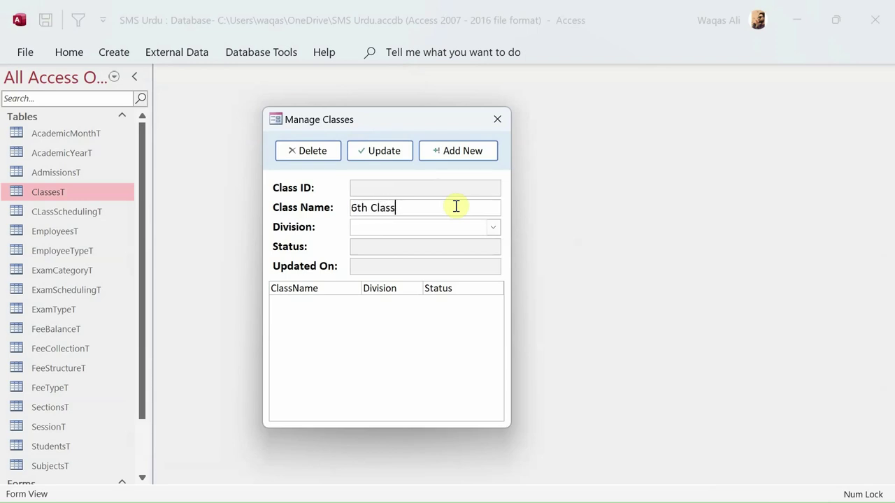
key("Tab")
type("s")
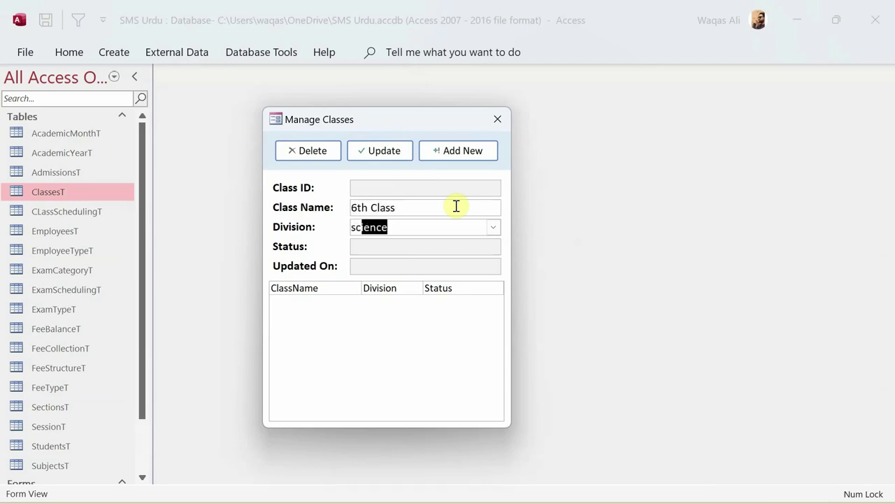
type("c")
key("Tab")
left_click(464, 150)
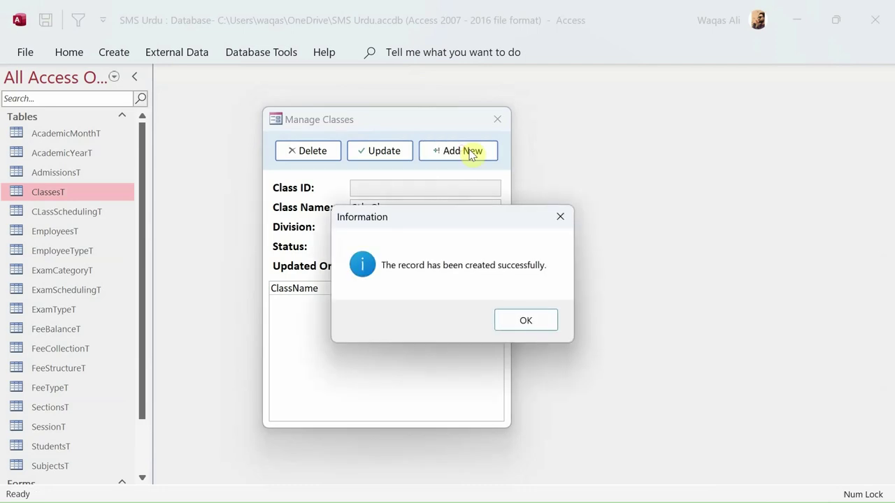
key("Return")
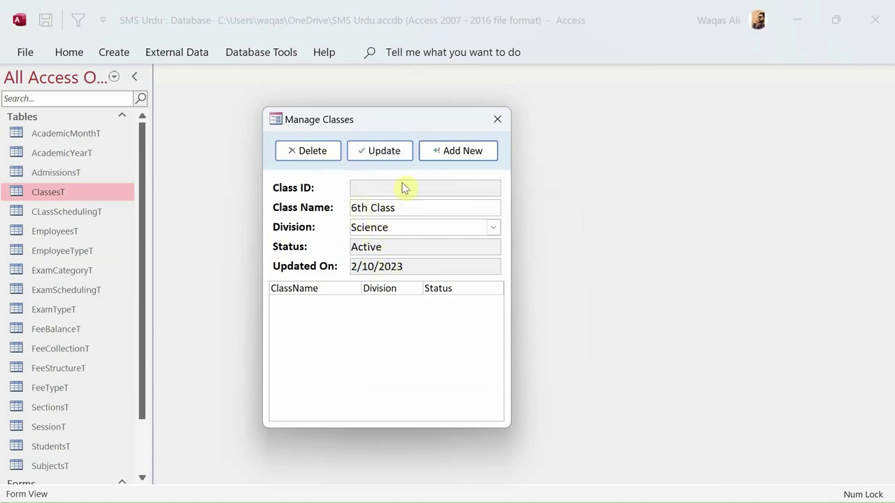
- Switch the form to Design View and open the On Click event procedure of the Add New button
right_click(406, 121)
left_click(458, 229)
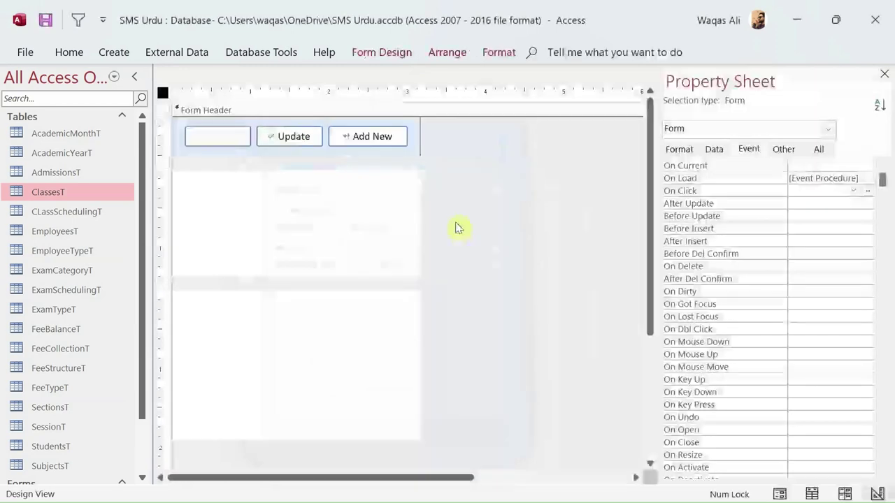
left_click(380, 130)
left_click(871, 166)
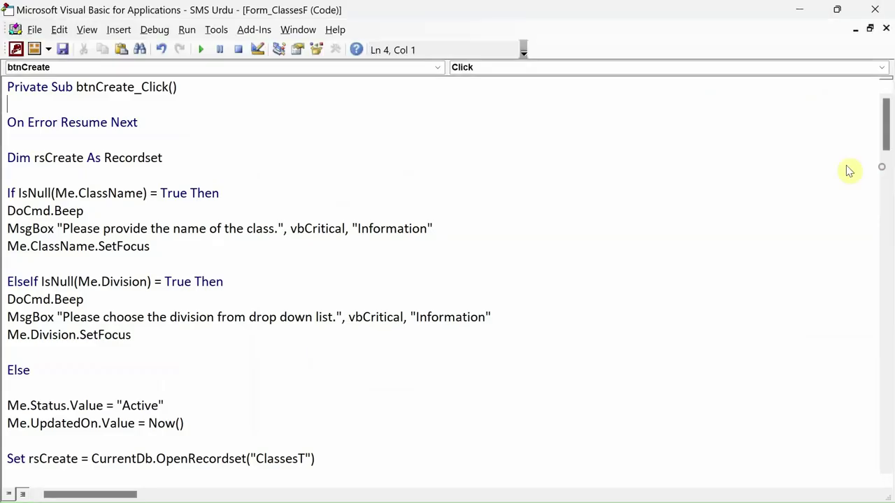
- Add a Me.List.Requery statement after the record-created message in the btnCreate_Click procedure
scroll(164, 346, "down", 6)
left_click(159, 352)
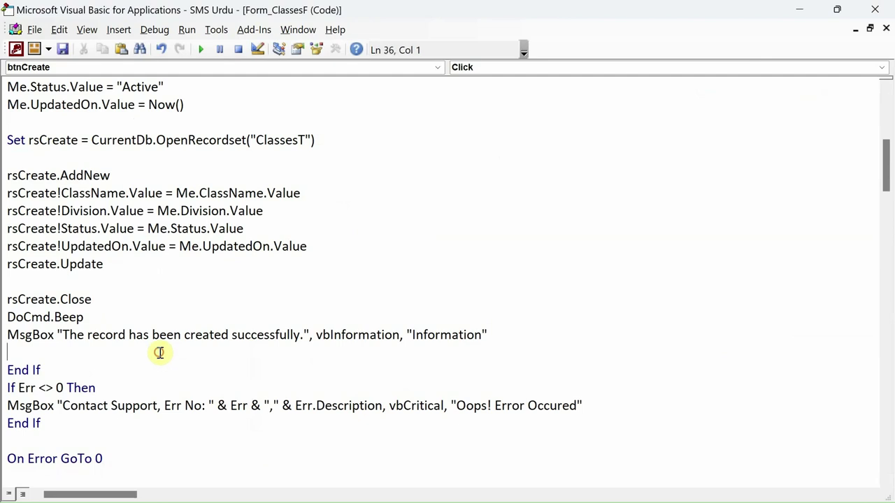
key("Return")
key("Return")
key("Return")
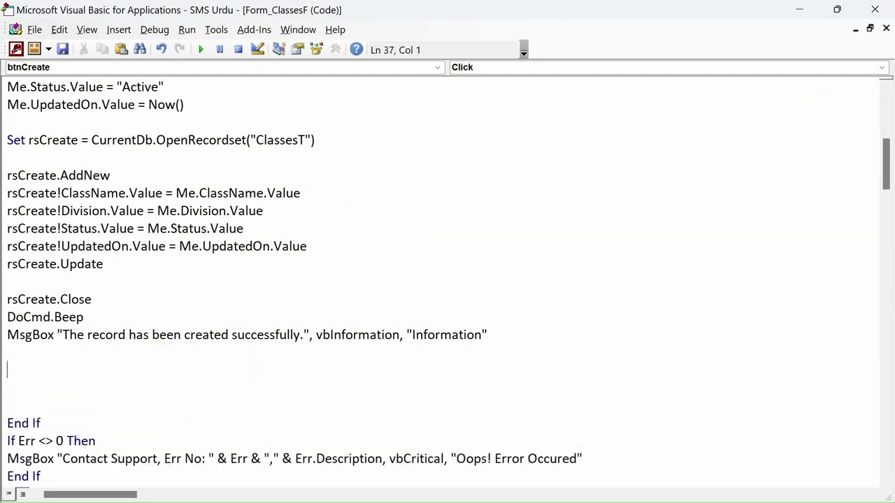
type("me.List.")
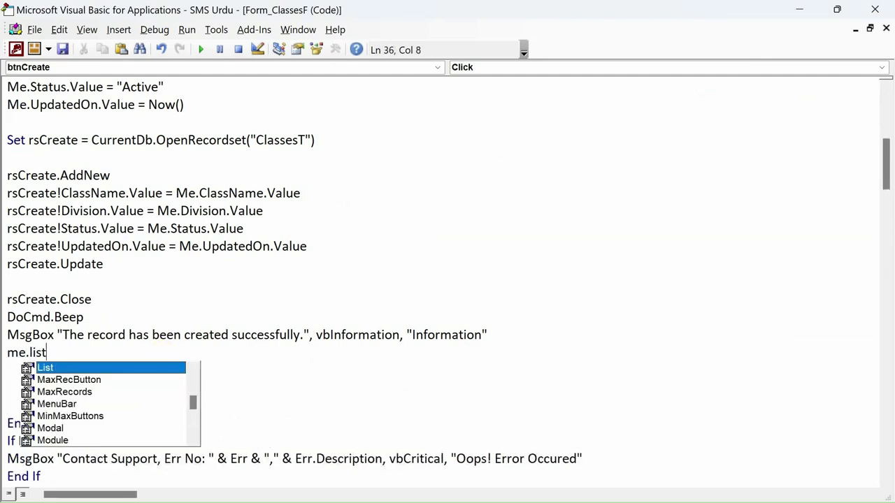
type("req")
key("Tab")
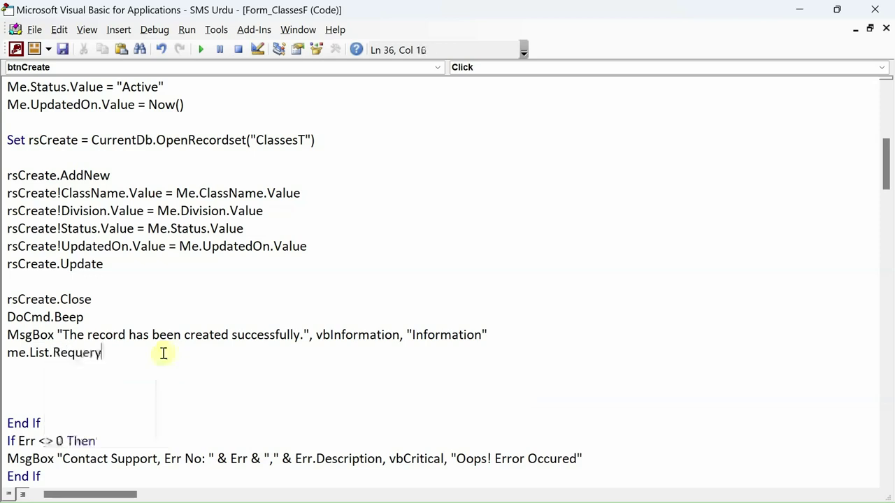
- Below the requery, set ClassID, ClassName, Division, Status and UpdatedOn to empty strings and remove the surplus blank lines
key("Return")
key("Return")
key("Return")
type("Me.ClassID.Value = \"\" Me.ClassName.Value = \"\" Me.Division.Value = \"\" Me.Status.Value = \"\" Me.UpdatedOn.Value = \"\"")
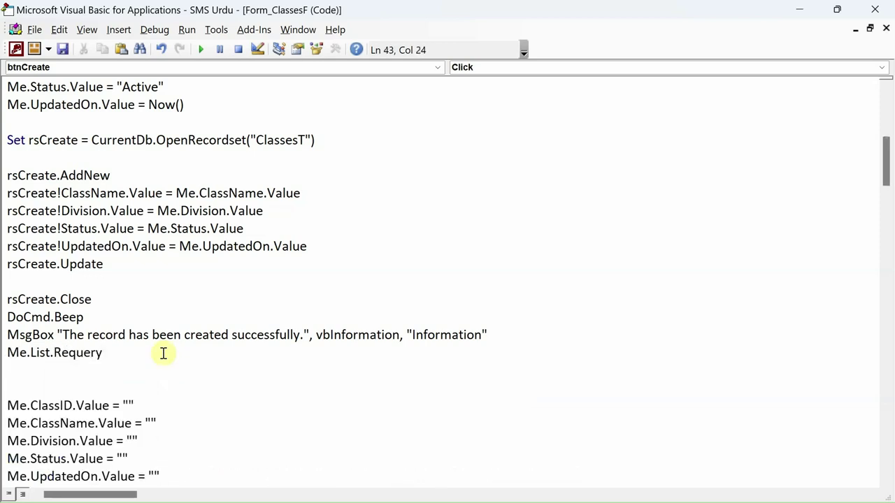
left_click(119, 392)
key("BackSpace")
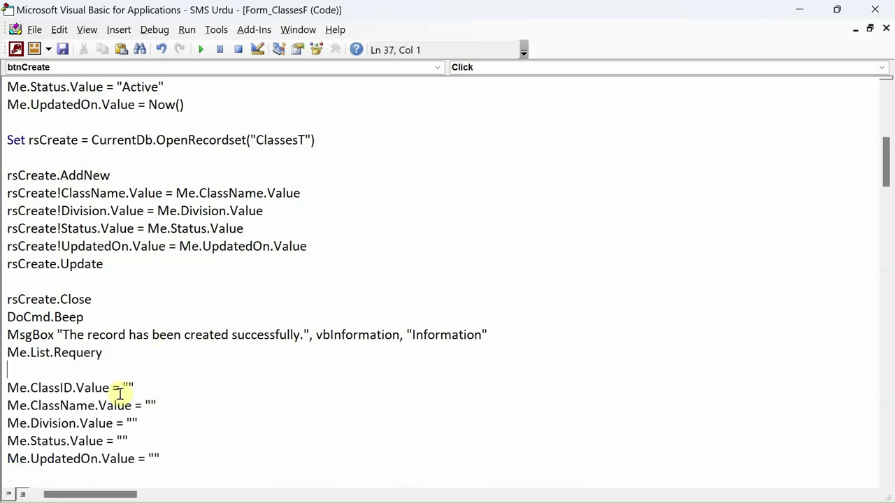
scroll(168, 389, "down", 2)
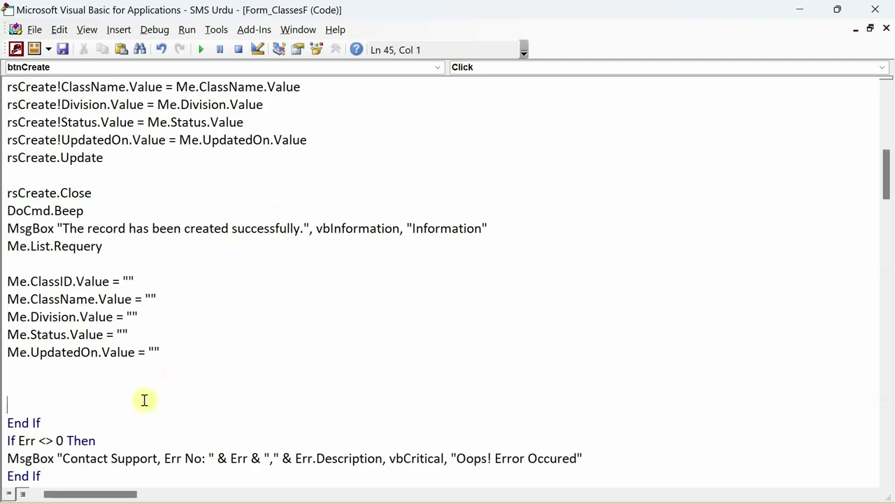
key("BackSpace")
key("BackSpace")
- Compile the SMS Urdu project, close the code editor and open the ClassesF form in Form View
left_click(155, 29)
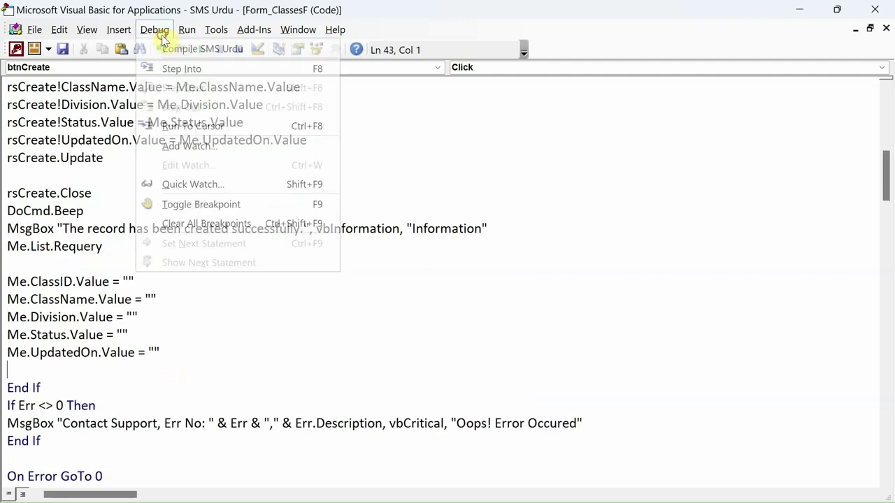
left_click(164, 50)
left_click(875, 9)
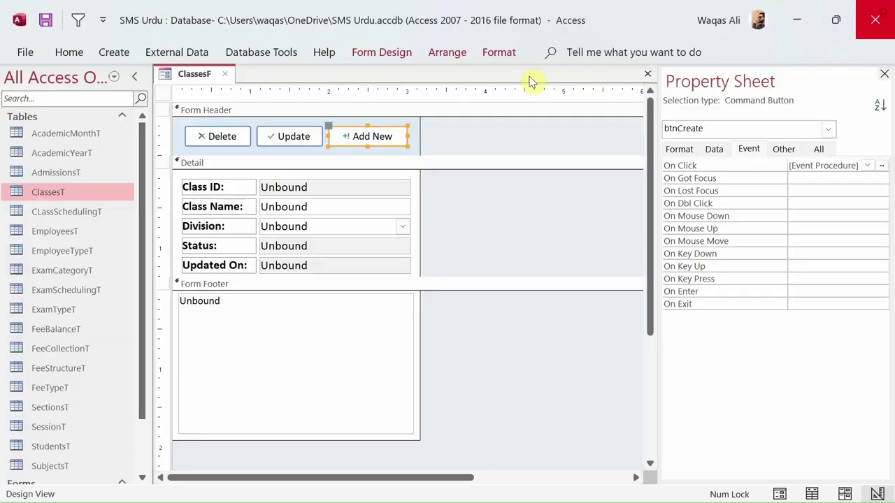
right_click(195, 75)
left_click(233, 164)
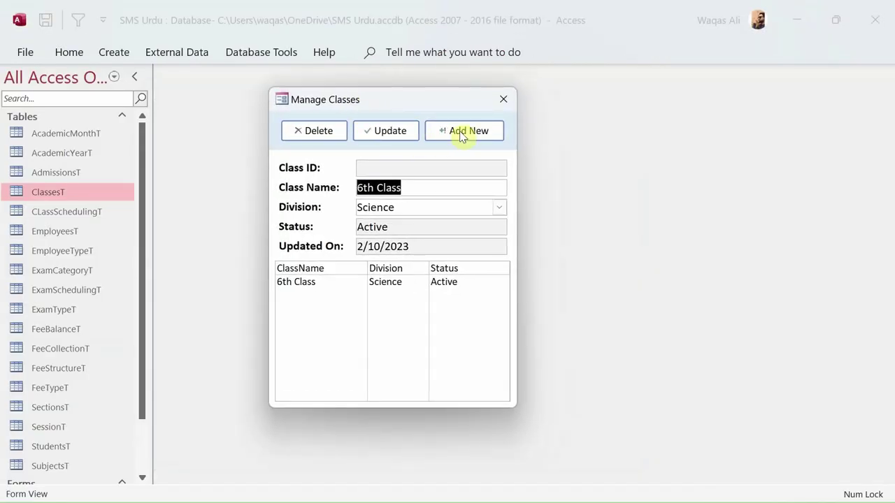
- Test the Update button with 6th Class filled in but no Class ID, dismissing both messages
left_click(393, 136)
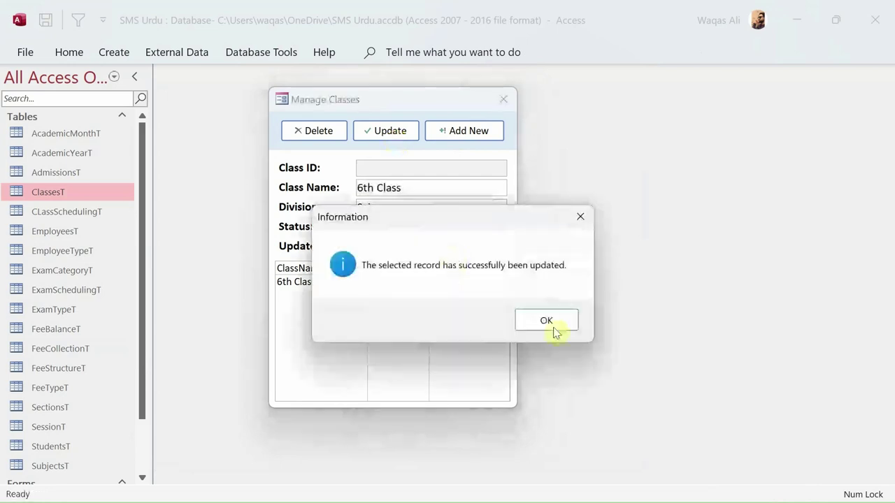
left_click(559, 326)
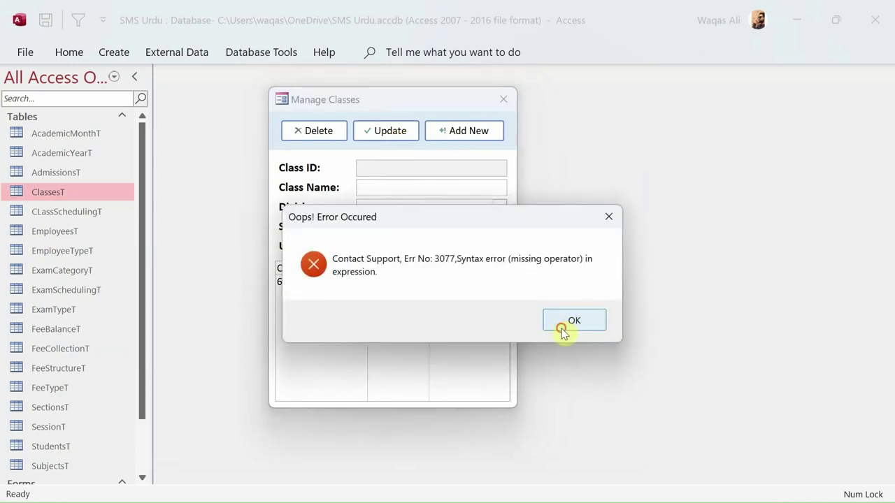
left_click(563, 332)
- Add a new record with class name 7th Class and division Science, acknowledging the message
left_click(429, 196)
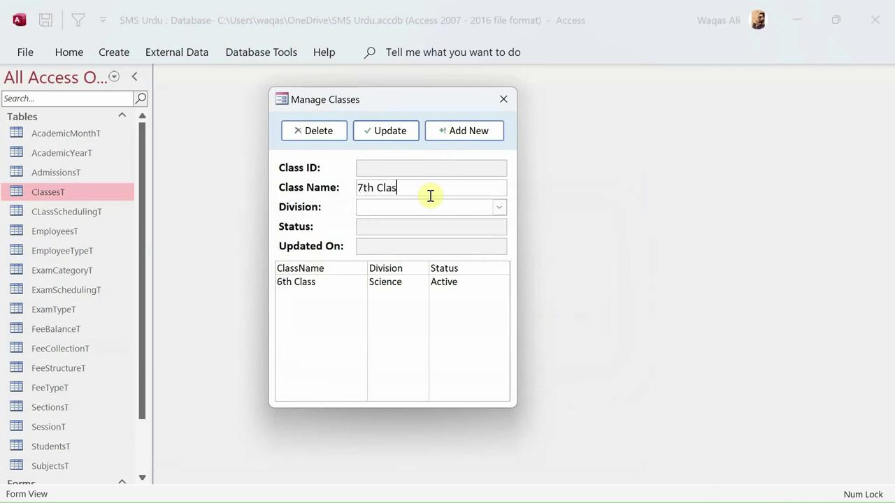
left_click(459, 204)
type("S")
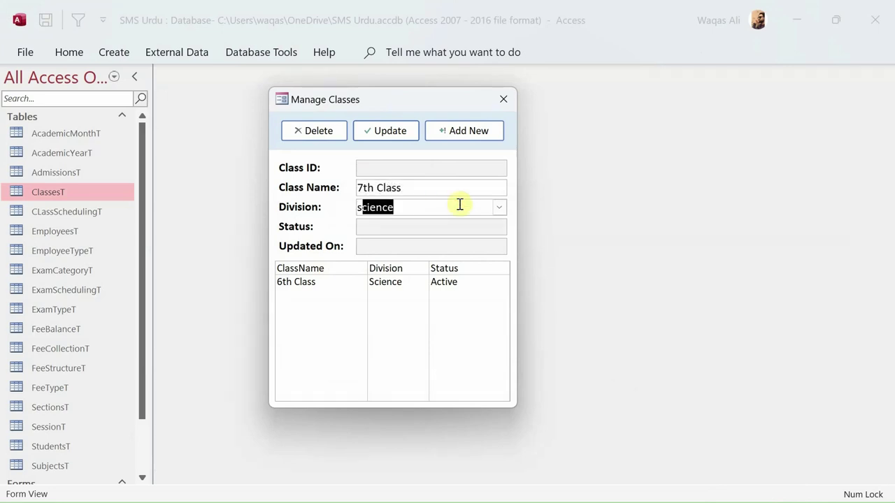
key("Tab")
left_click(466, 137)
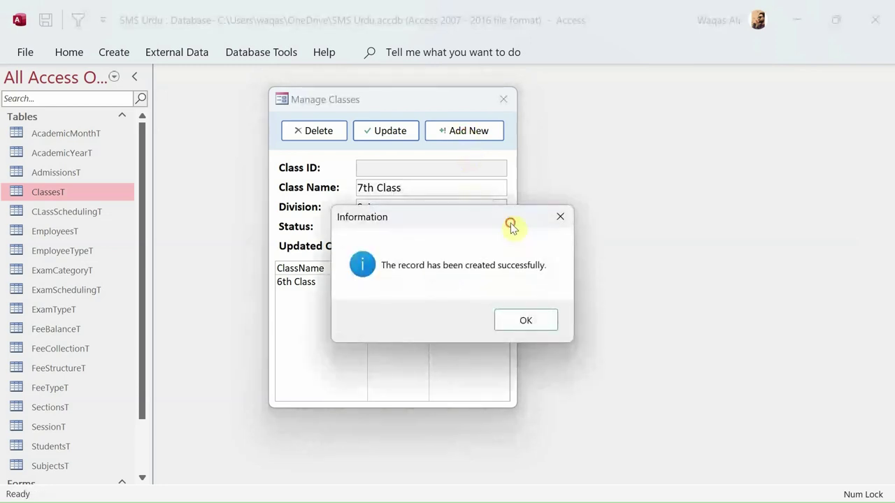
left_click_drag(509, 224, 460, 281)
left_click(479, 381)
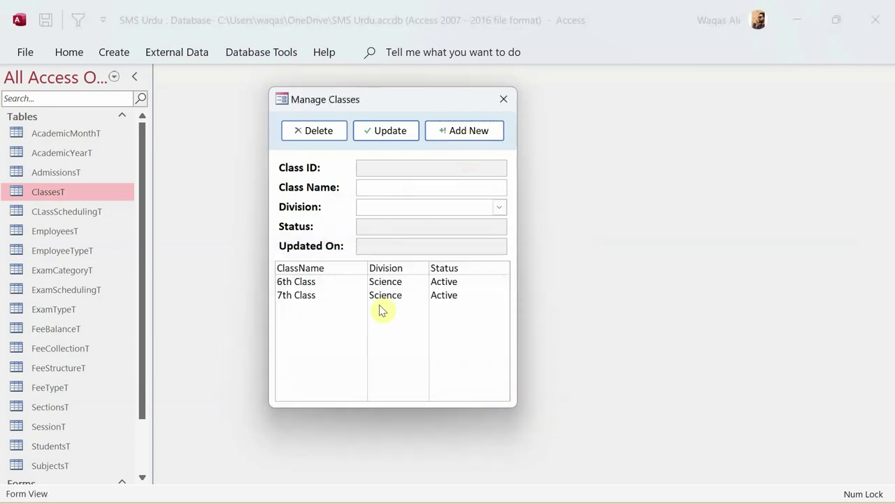
- Load the 7th Class and 6th Class records from the list and run Update on each, acknowledging the messages
left_click(364, 295)
left_click(366, 284)
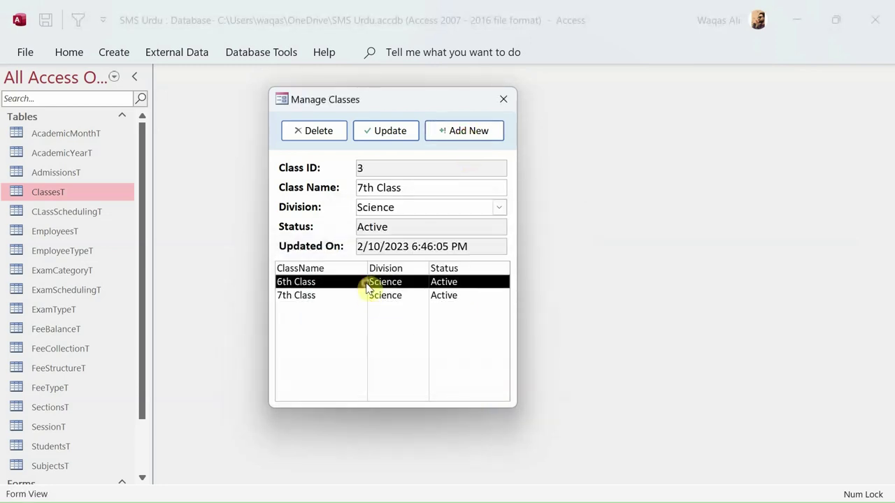
left_click(359, 296)
left_click(382, 134)
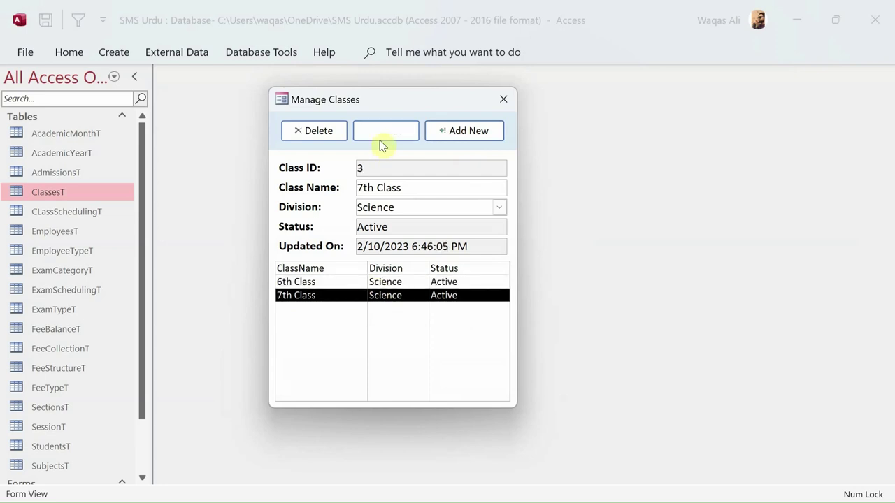
left_click(549, 328)
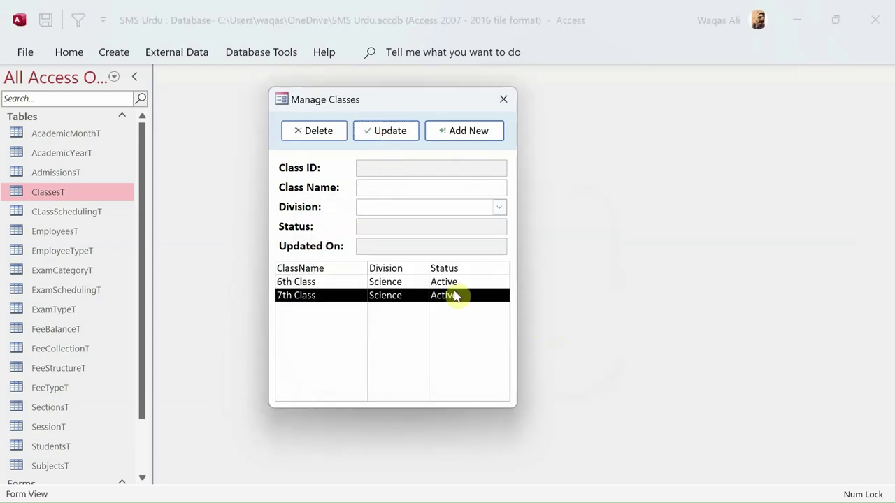
left_click(414, 284)
left_click(399, 131)
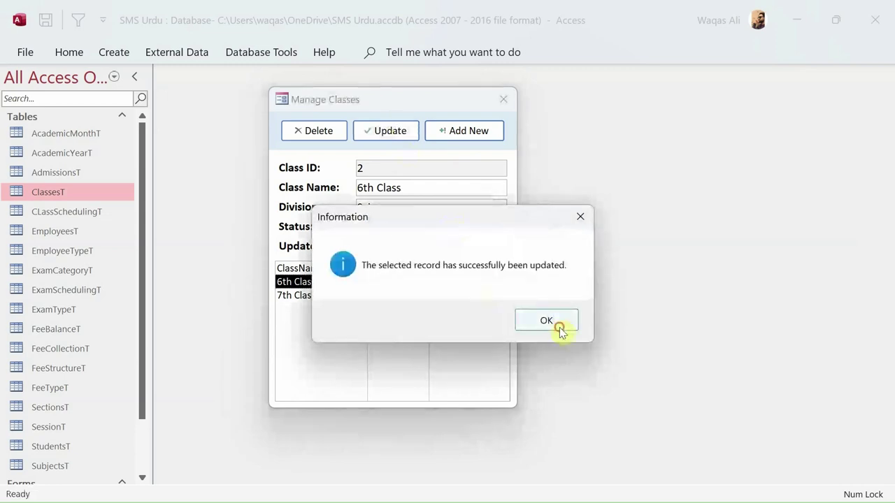
left_click(554, 323)
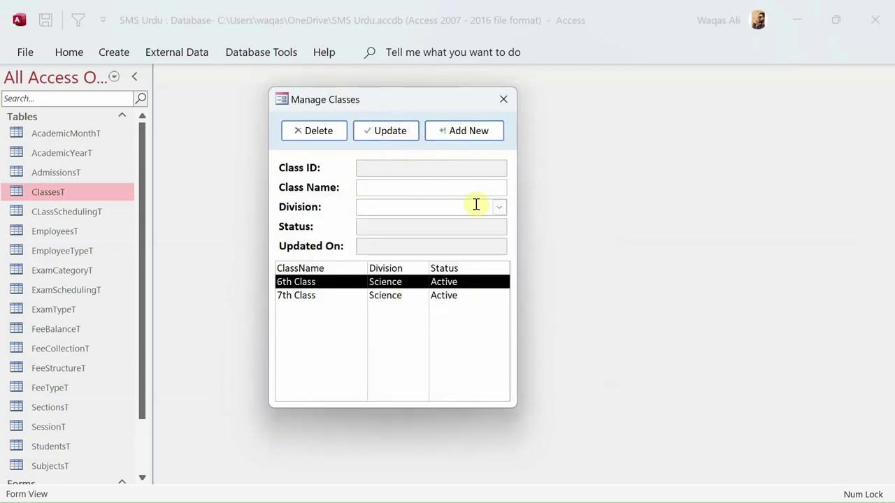
- Load the 7th Class record from the list and delete it, acknowledging the message
left_click(443, 189)
left_click(394, 296)
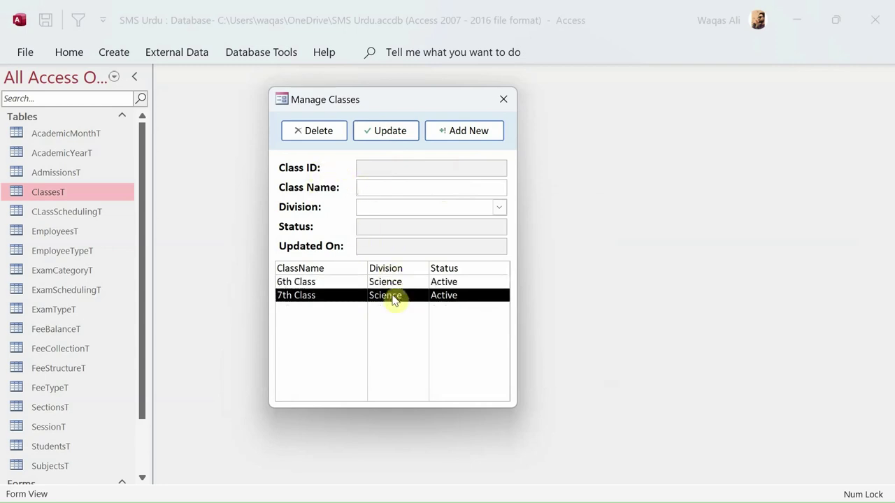
double_click(357, 297)
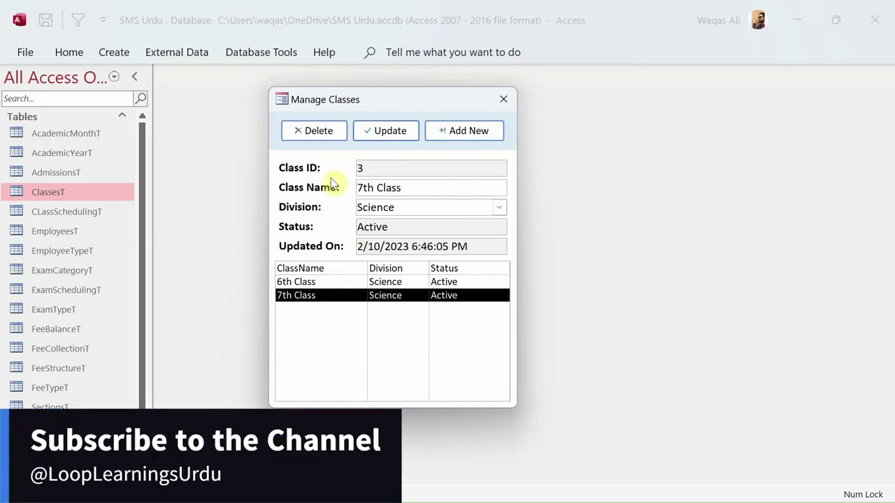
left_click(318, 134)
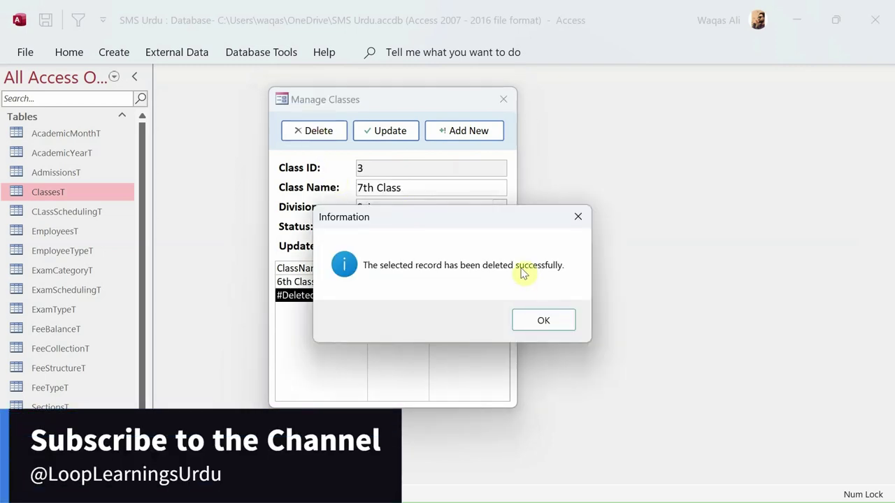
left_click(544, 321)
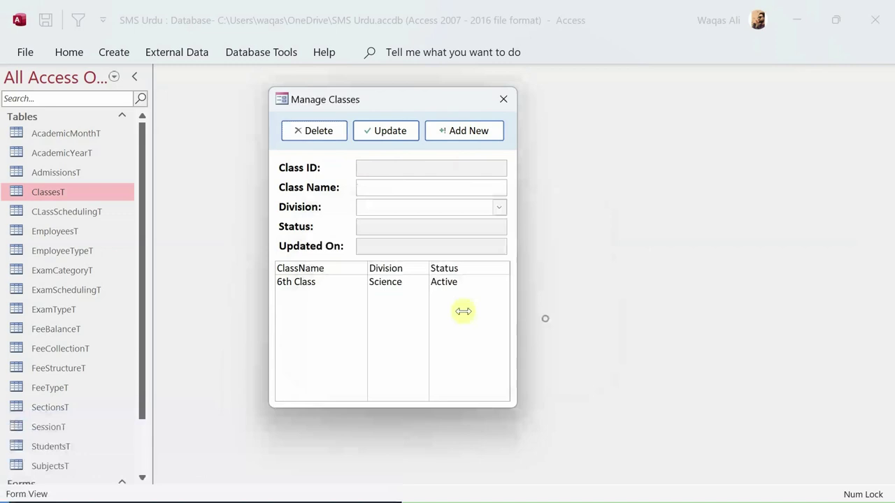
- Switch the form to Design View, examine the records in the ClassesT table and close the table
left_click(356, 284)
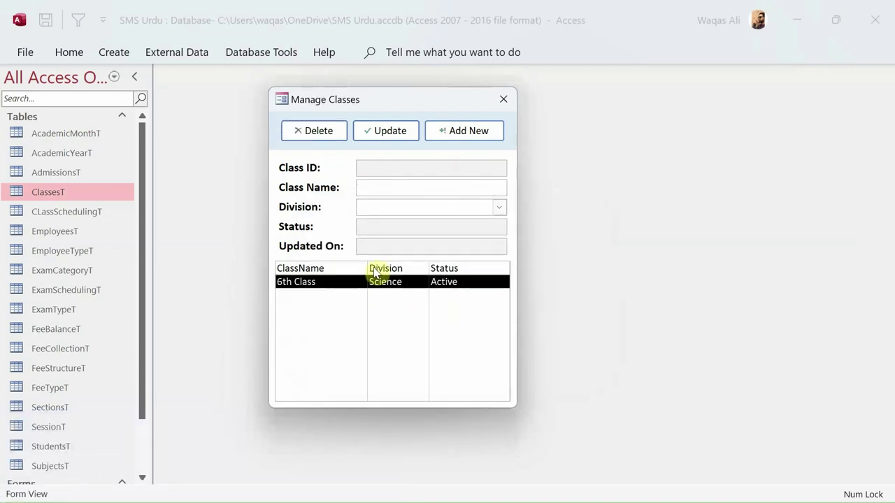
right_click(456, 105)
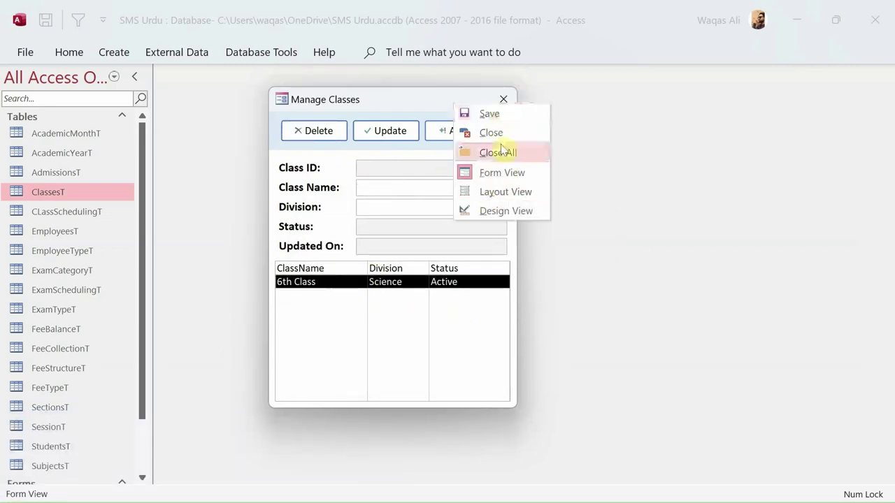
left_click(514, 211)
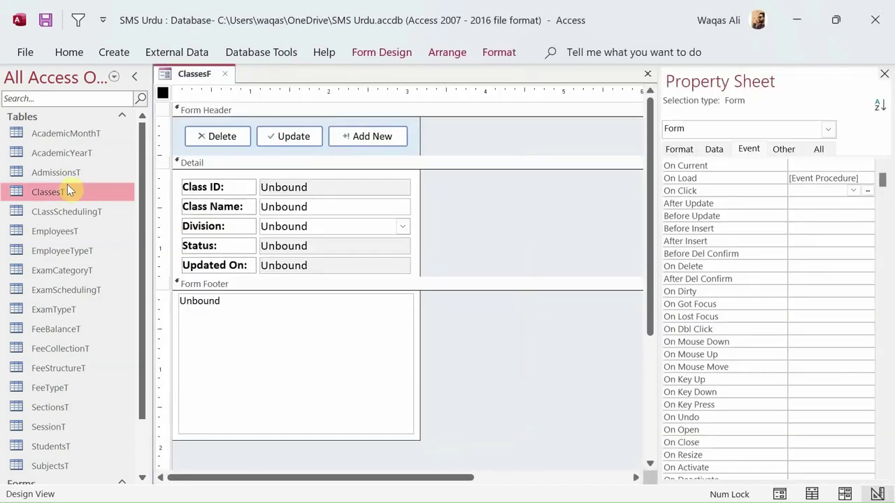
double_click(69, 194)
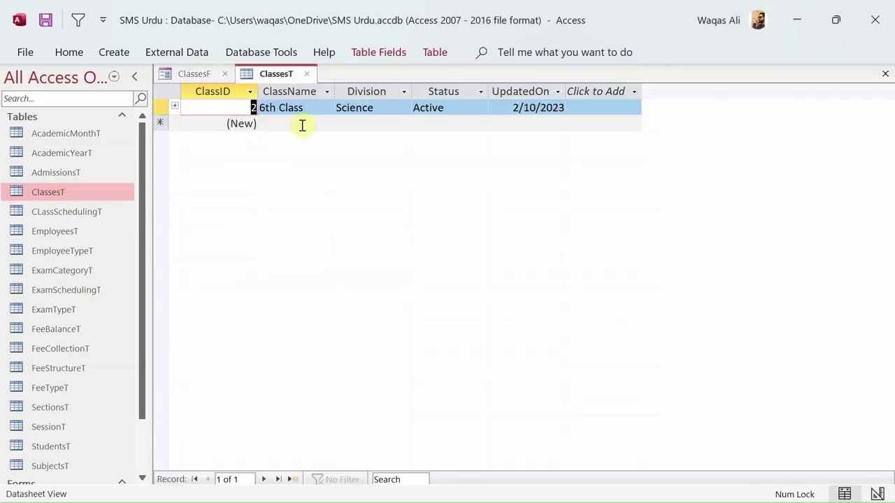
left_click(309, 74)
- Reopen ClassesF in Form View, reposition its window and add a record for 7th Class in the Science division
right_click(176, 74)
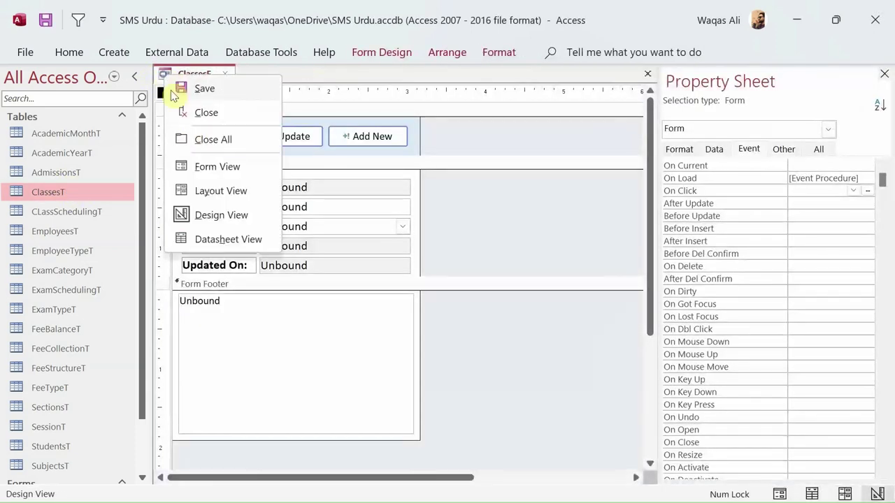
left_click(195, 165)
left_click_drag(280, 99, 471, 121)
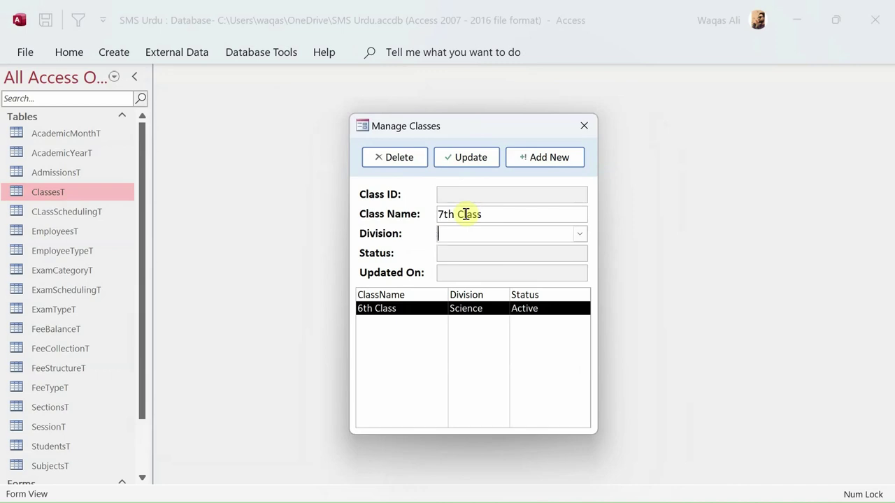
key("Tab")
type("Science")
key("Tab")
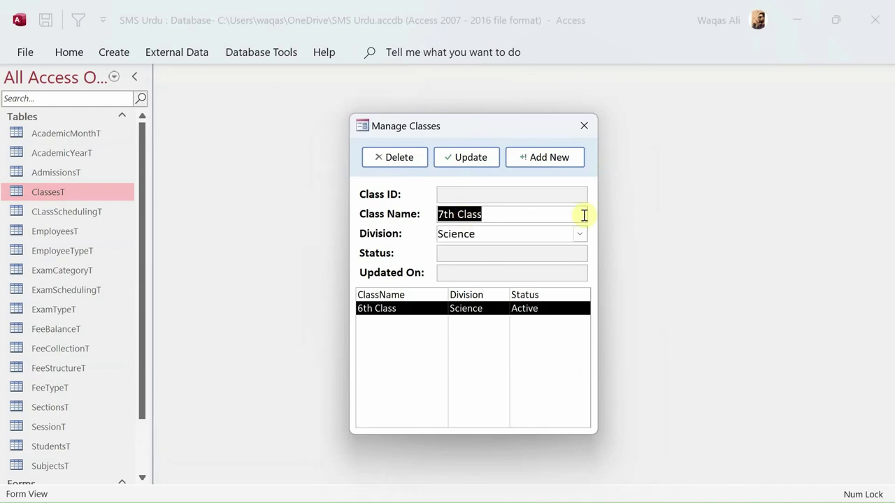
left_click(560, 158)
left_click(524, 320)
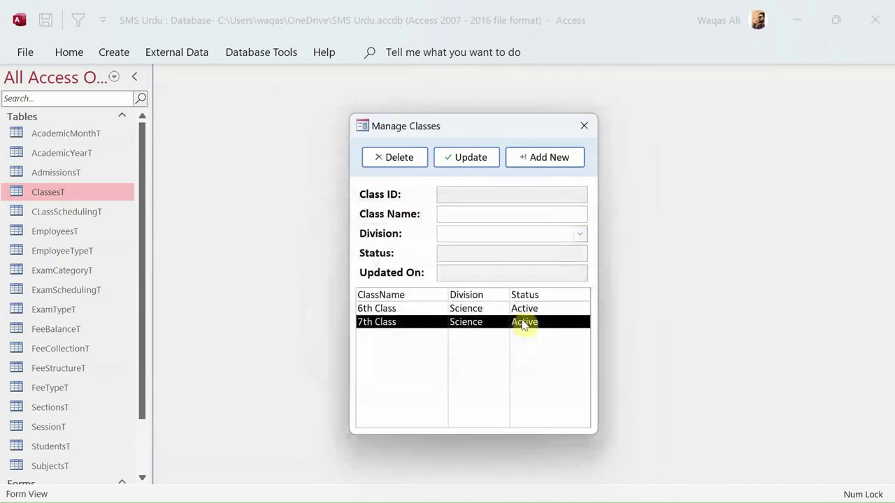
- Load the 7th Class record from the list and examine its values in the form's fields
left_click(521, 313)
left_click(519, 322)
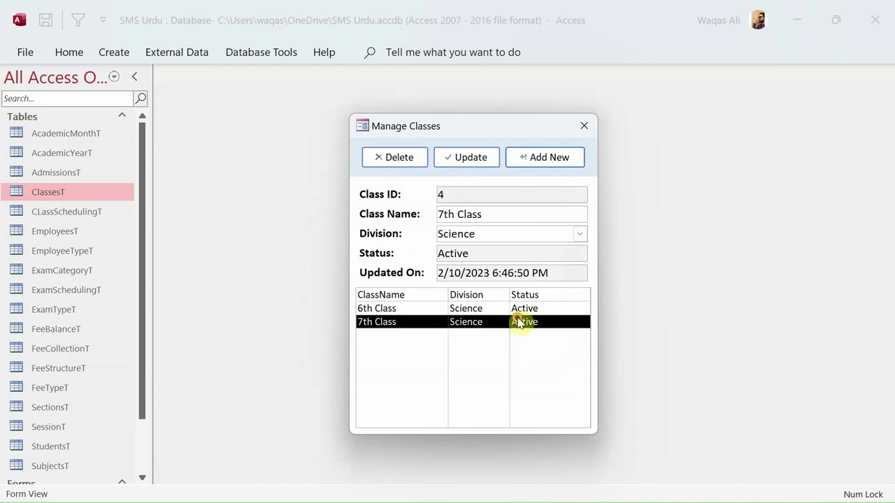
left_click_drag(487, 126, 480, 129)
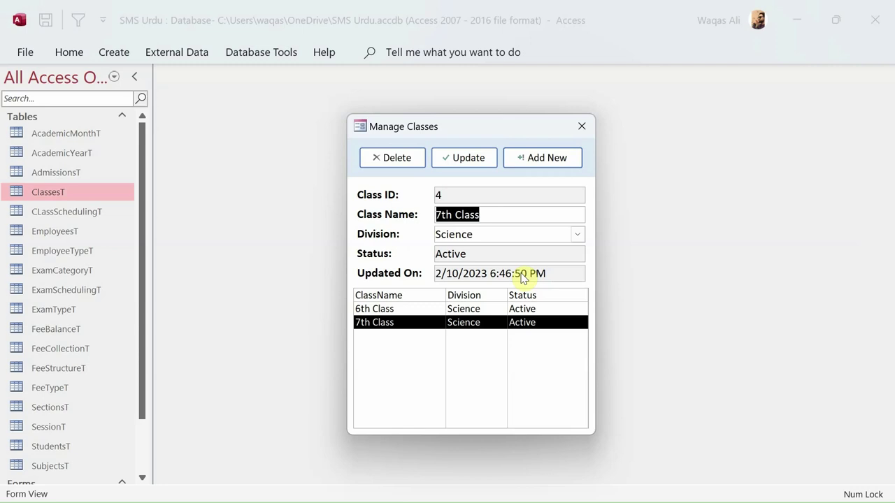
left_click(499, 238)
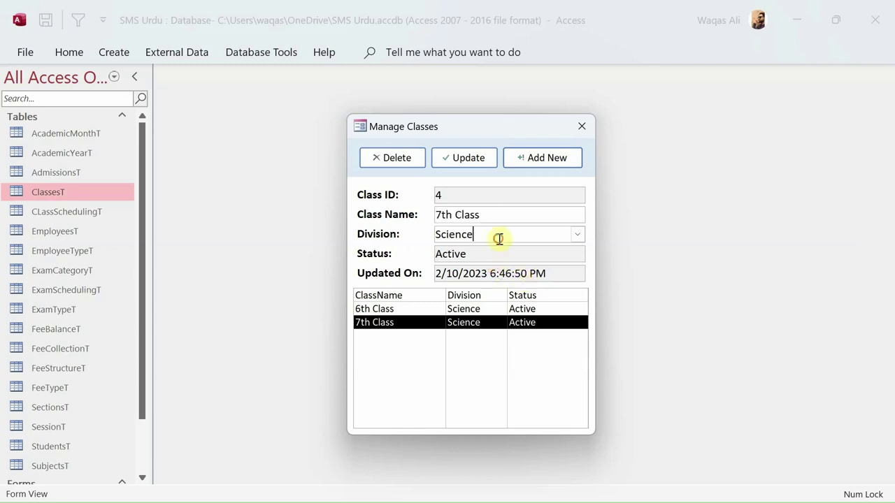
left_click(516, 214)
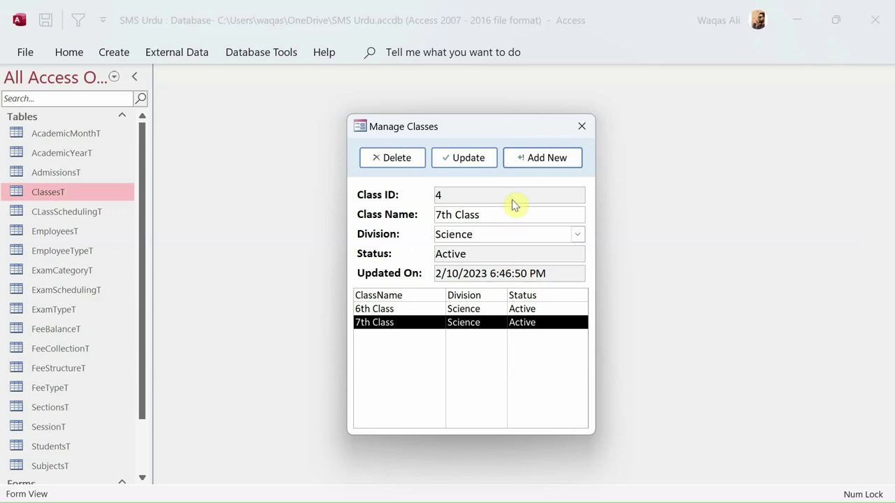